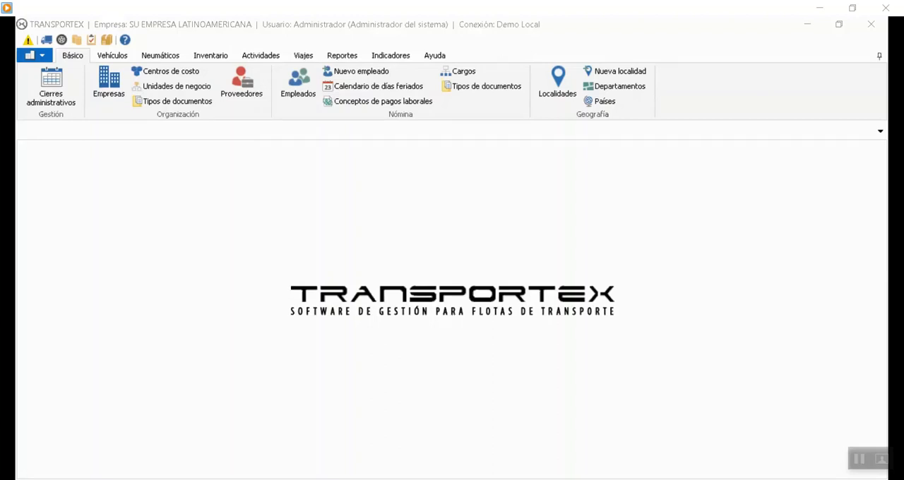
Review the registered tire dimensions one by one in the tire dimensions catalog and close it.
{"action": "left_click", "coordinate": [405, 445]}
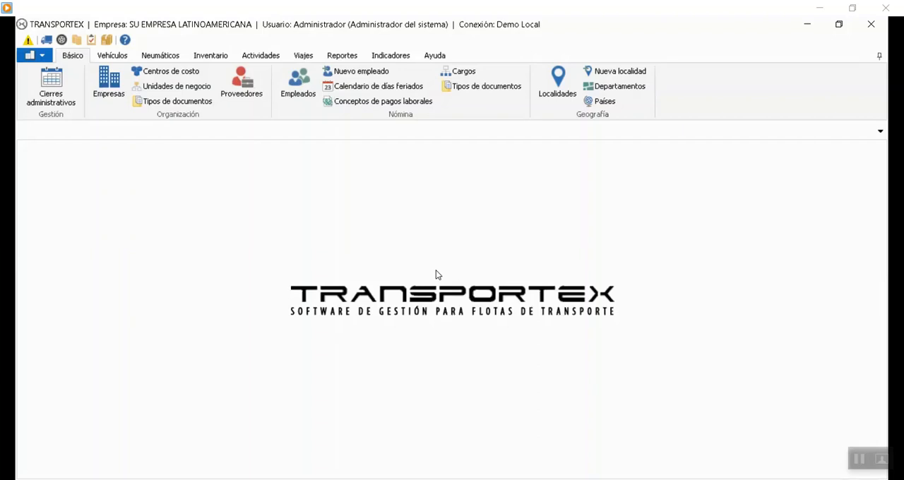
{"action": "left_click", "coordinate": [160, 56]}
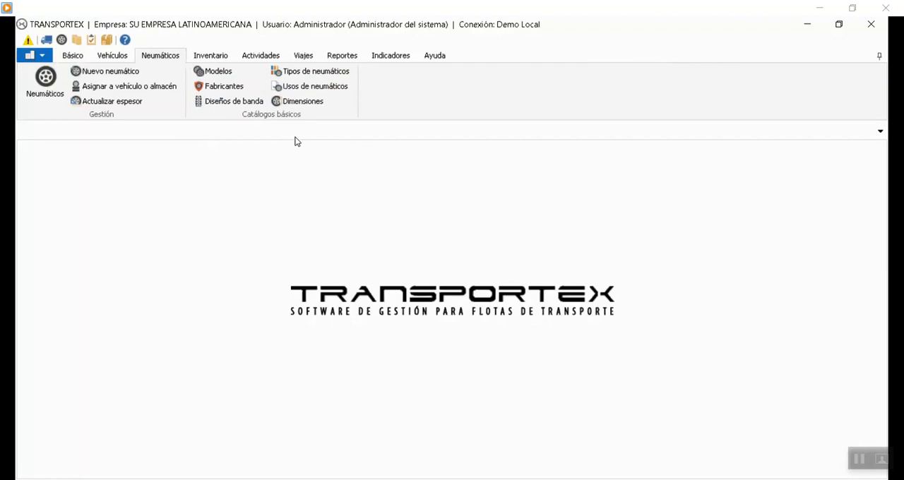
{"action": "left_click", "coordinate": [300, 103]}
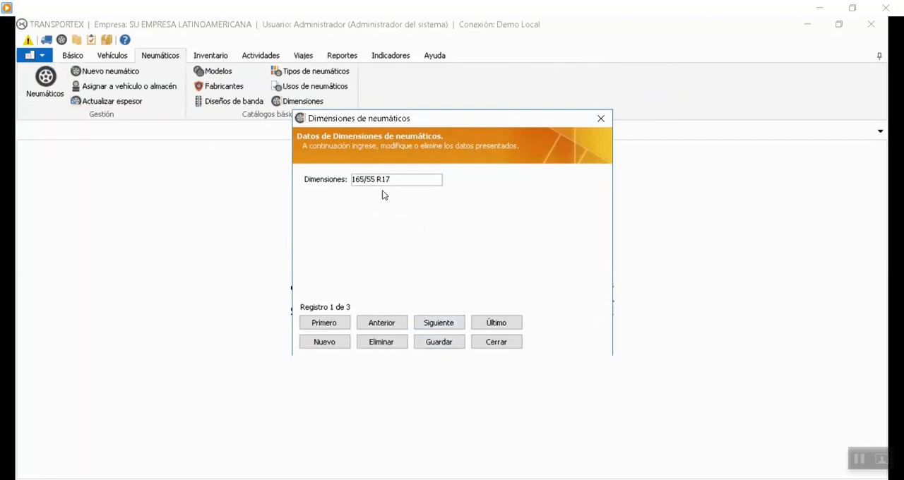
{"action": "left_click", "coordinate": [455, 324]}
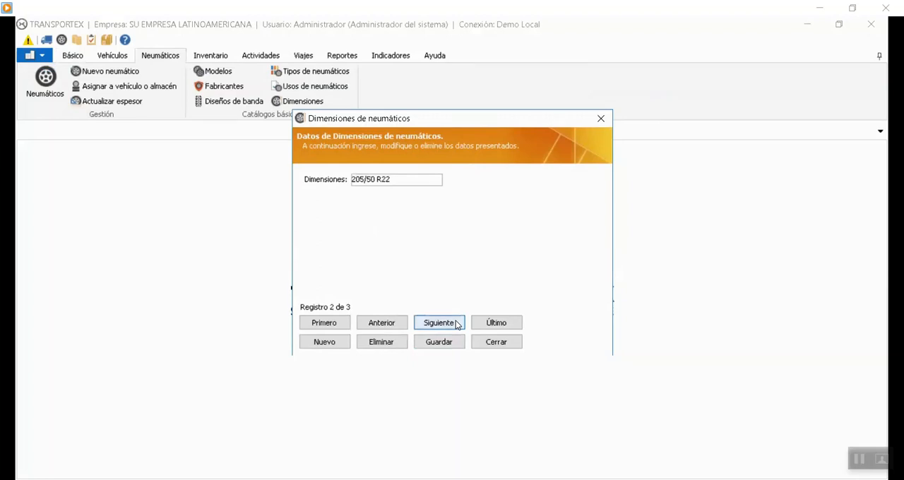
{"action": "left_click", "coordinate": [379, 326]}
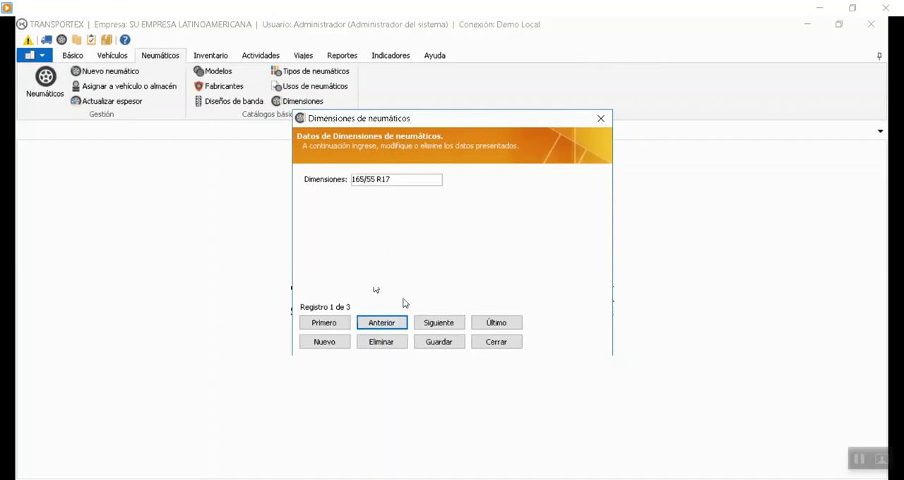
{"action": "left_click", "coordinate": [424, 327]}
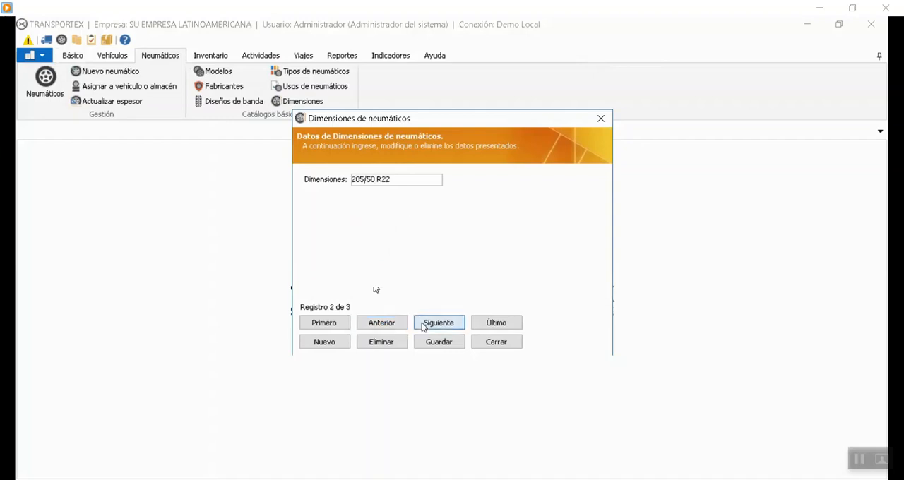
{"action": "left_click", "coordinate": [401, 325]}
{"action": "left_click", "coordinate": [399, 325]}
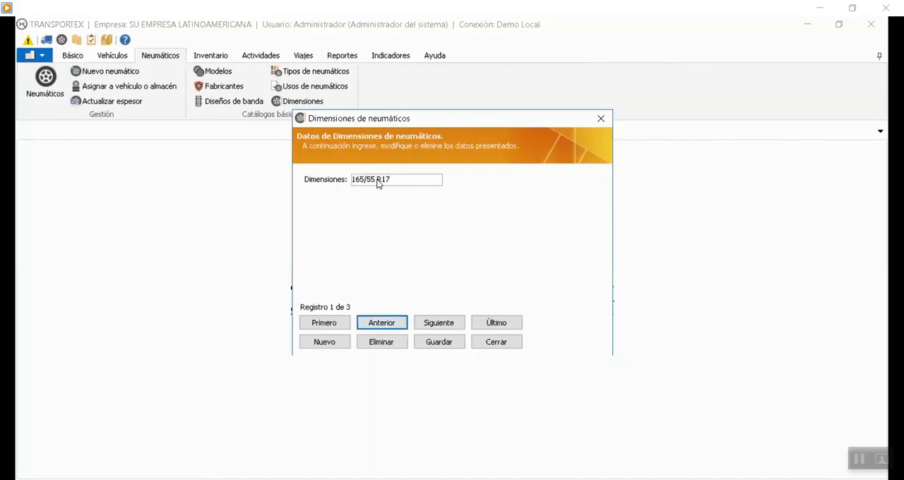
{"action": "left_click", "coordinate": [437, 322]}
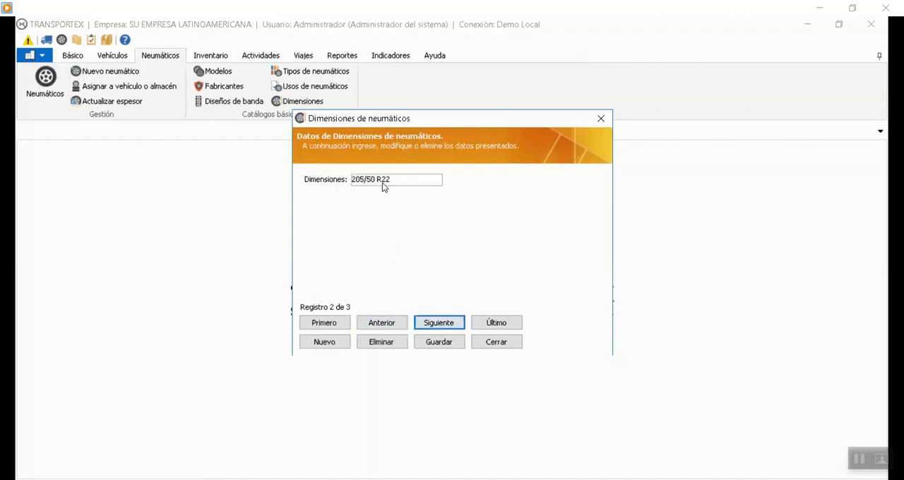
{"action": "left_click", "coordinate": [431, 323]}
{"action": "left_click", "coordinate": [496, 341]}
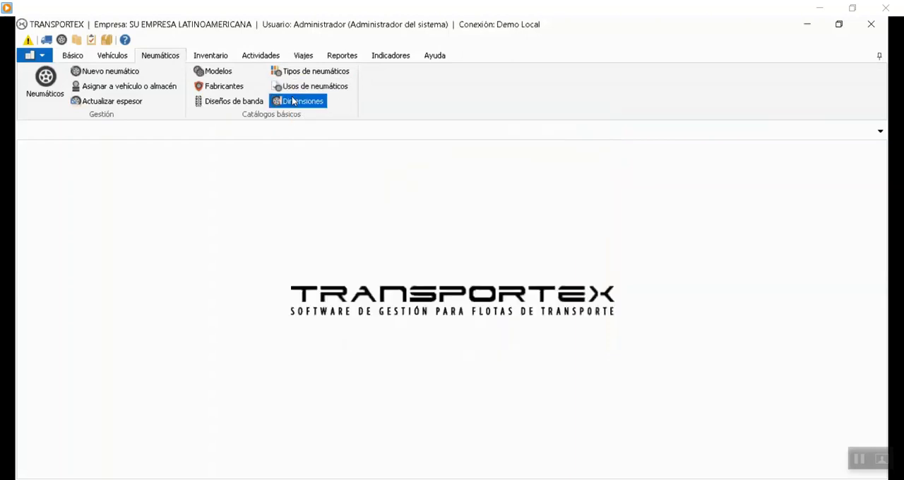
Look through the tire uses catalog record by record and close it.
{"action": "left_click", "coordinate": [311, 86]}
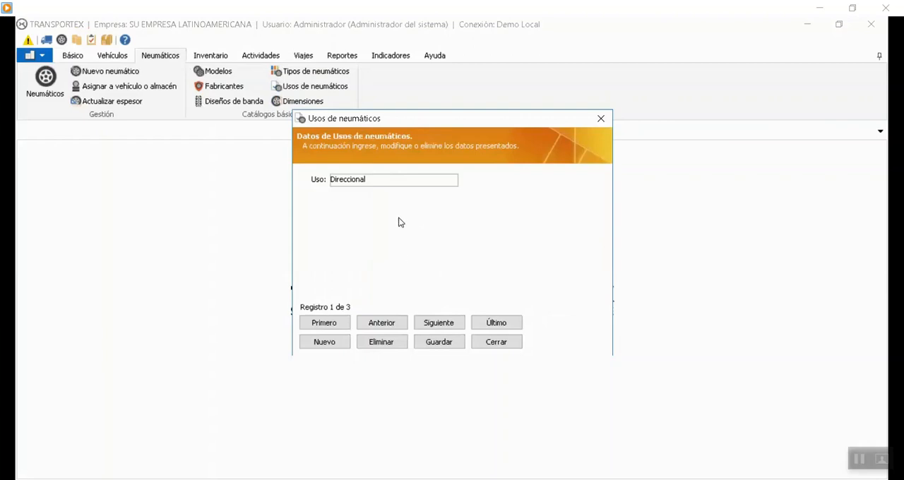
{"action": "left_click", "coordinate": [437, 324]}
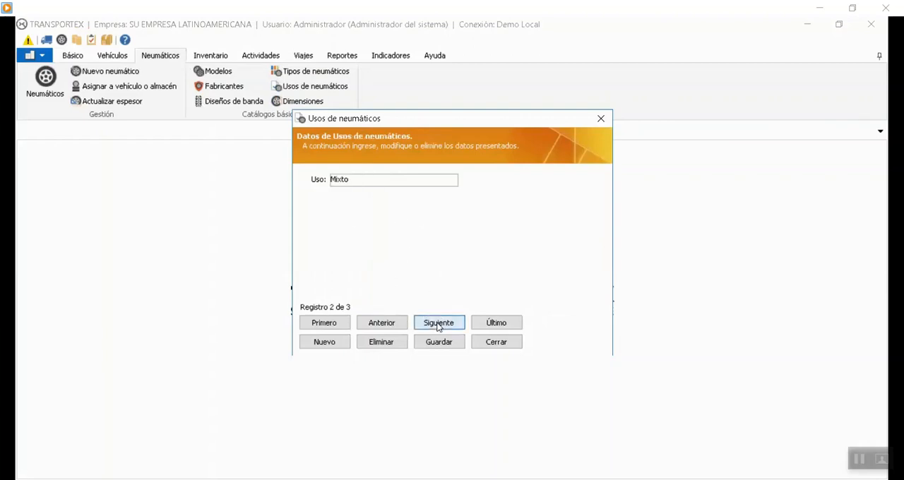
{"action": "left_click", "coordinate": [455, 324]}
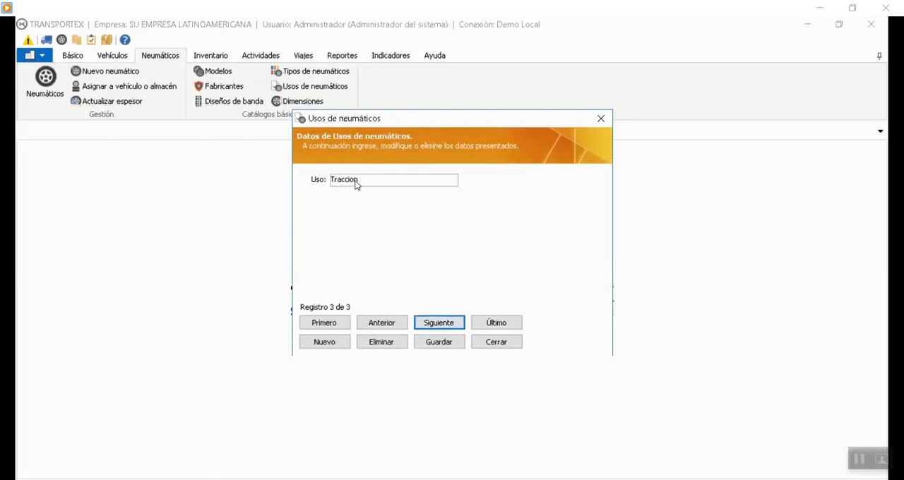
{"action": "left_click", "coordinate": [386, 323]}
{"action": "left_click", "coordinate": [386, 322]}
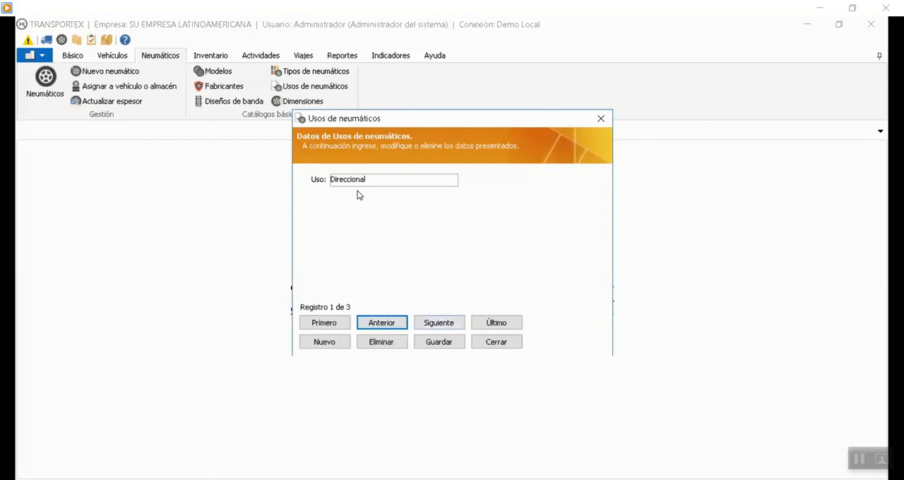
{"action": "left_click", "coordinate": [439, 323]}
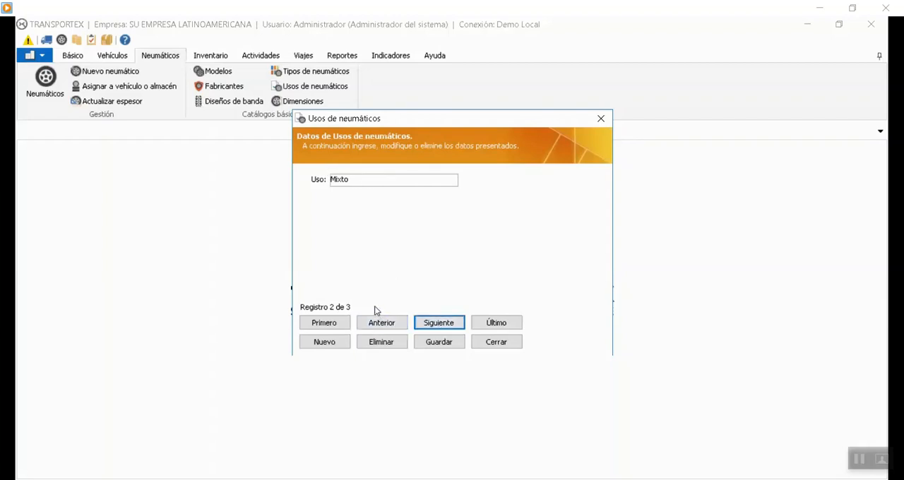
{"action": "left_click", "coordinate": [438, 323]}
{"action": "left_click", "coordinate": [510, 343]}
Look through the records of the tire types catalog and close it.
{"action": "left_click", "coordinate": [317, 73]}
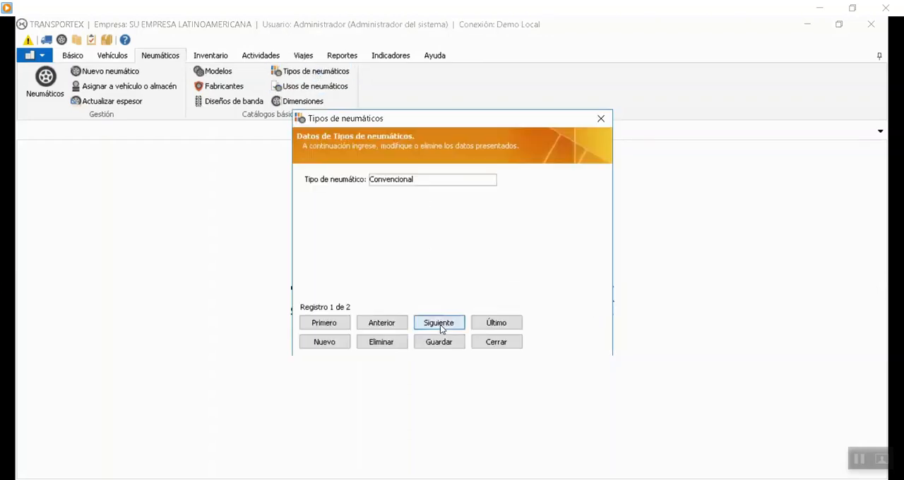
{"action": "left_click", "coordinate": [452, 325]}
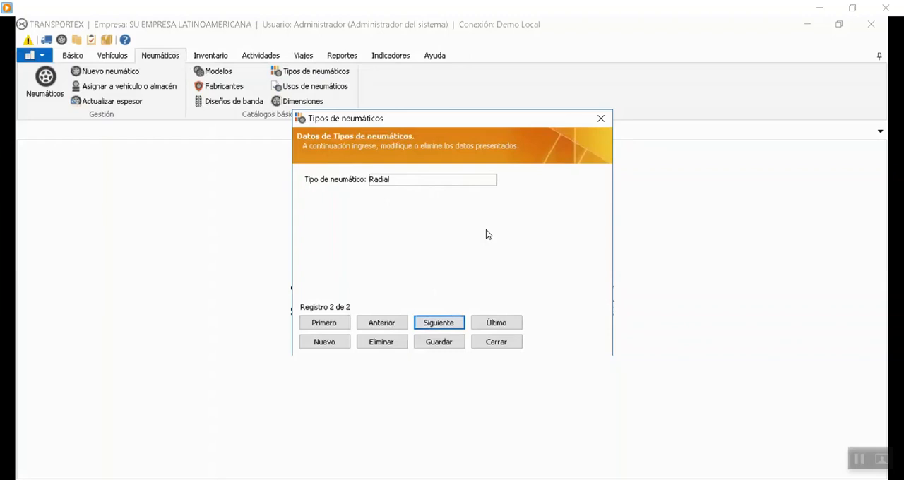
{"action": "left_click", "coordinate": [492, 342]}
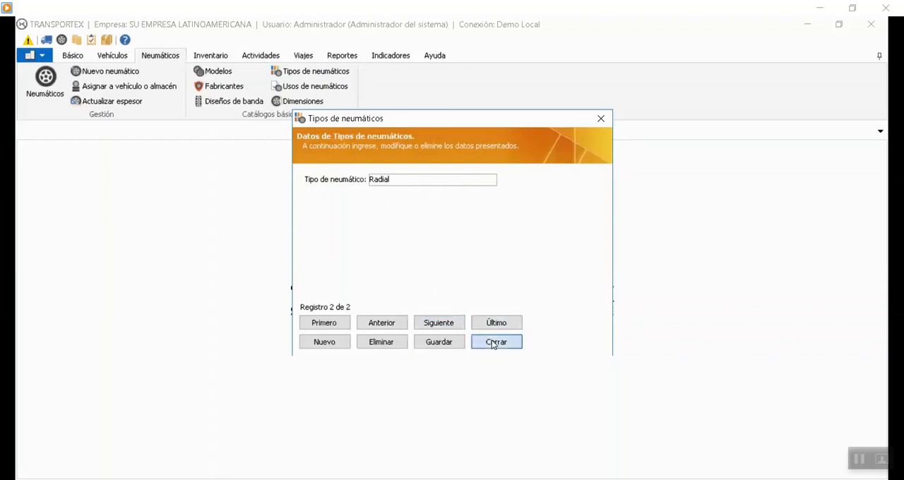
Examine every record of the tread designs catalog forwards and backwards, ending on the first design.
{"action": "left_click", "coordinate": [222, 101]}
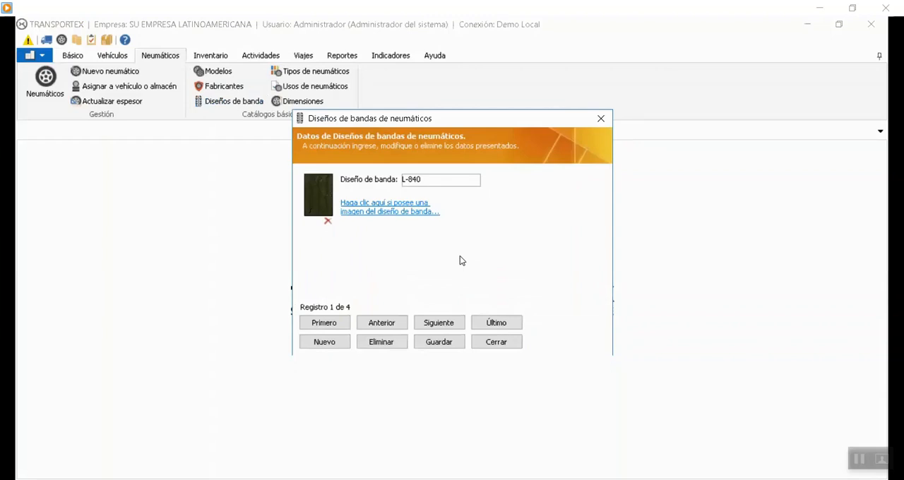
{"action": "left_click", "coordinate": [454, 322]}
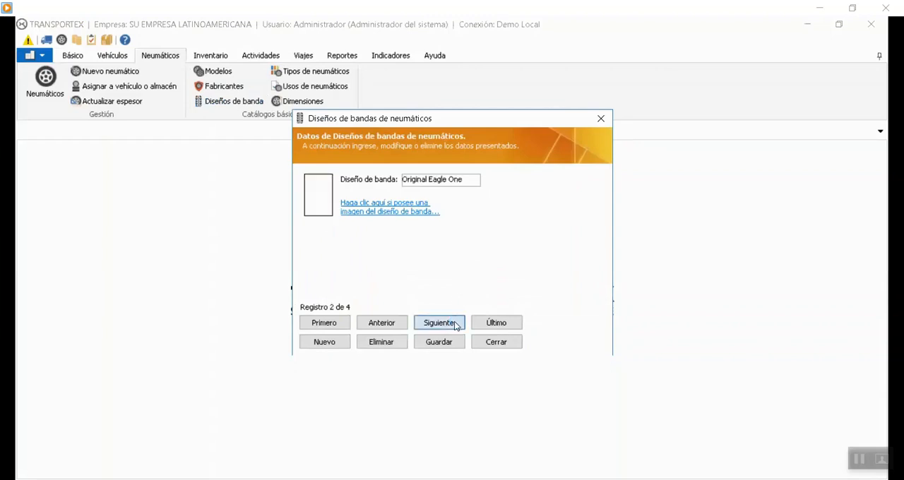
{"action": "left_click", "coordinate": [454, 323]}
{"action": "left_click", "coordinate": [449, 324]}
{"action": "left_click", "coordinate": [381, 323]}
{"action": "left_click", "coordinate": [382, 324]}
{"action": "left_click", "coordinate": [384, 324]}
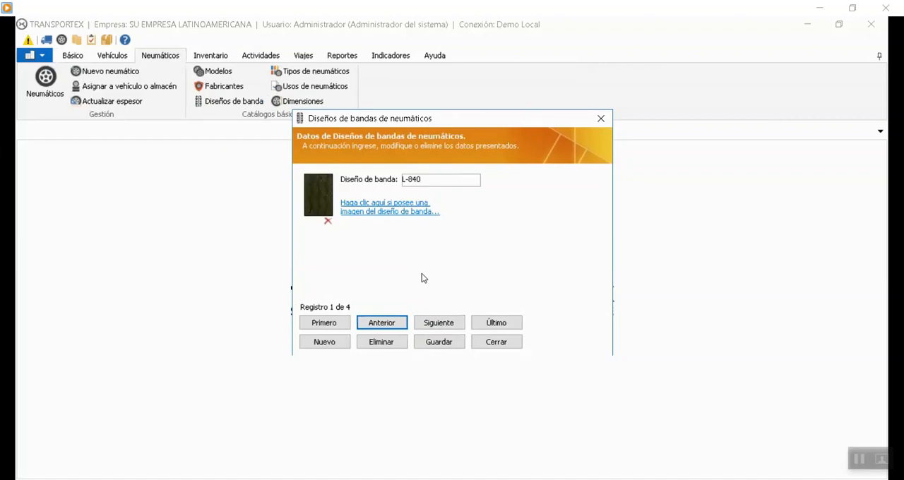
{"action": "left_click", "coordinate": [424, 327]}
{"action": "left_click", "coordinate": [424, 326]}
{"action": "left_click", "coordinate": [399, 326]}
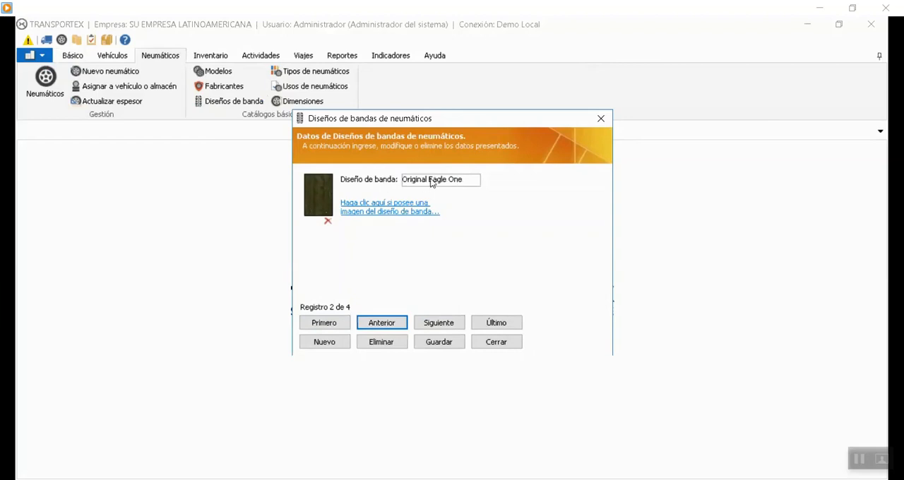
{"action": "left_click", "coordinate": [452, 323]}
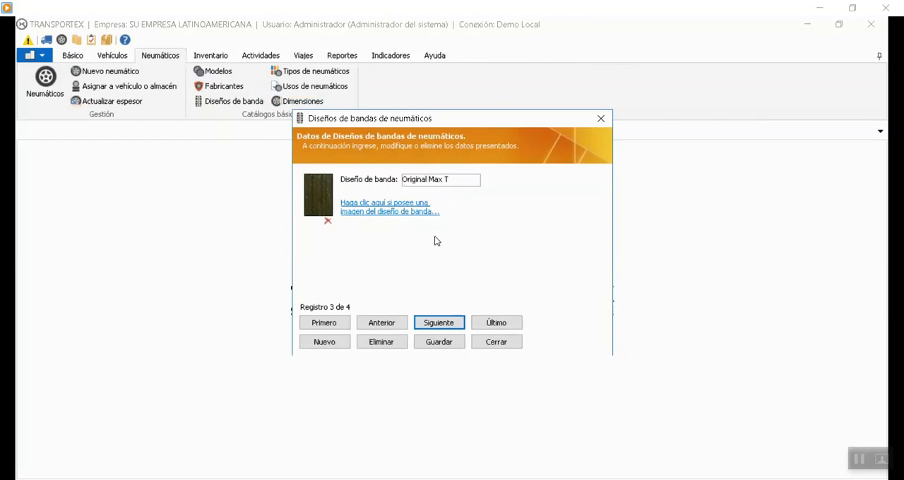
{"action": "left_click", "coordinate": [440, 321]}
{"action": "left_click", "coordinate": [404, 323]}
{"action": "left_click", "coordinate": [403, 324]}
{"action": "left_click", "coordinate": [404, 324]}
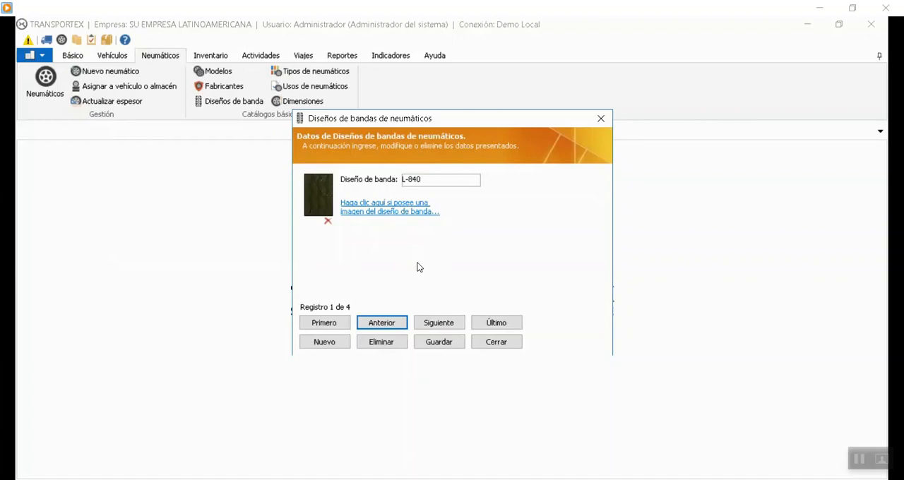
{"action": "left_click", "coordinate": [326, 343]}
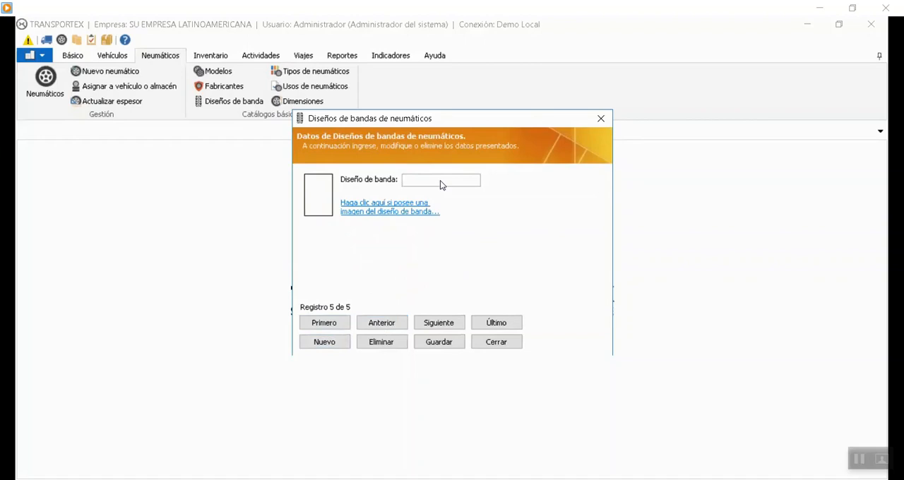
{"action": "left_click", "coordinate": [494, 342]}
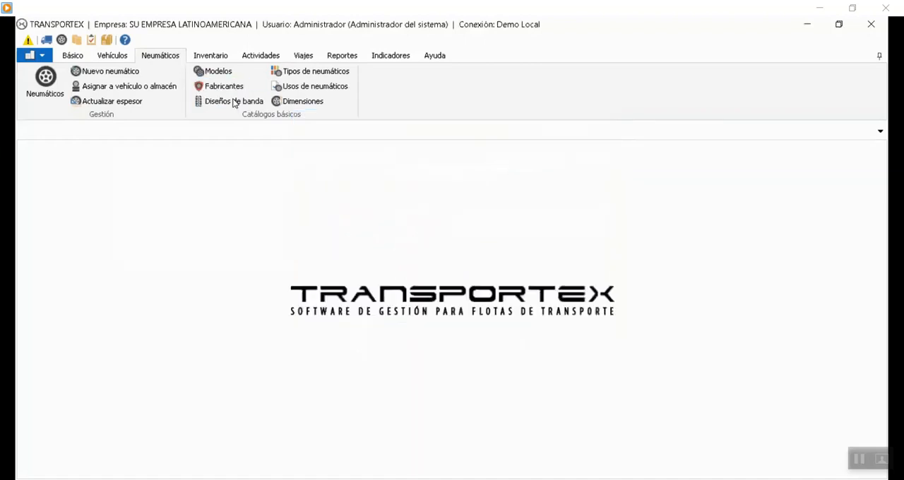
{"action": "left_click", "coordinate": [237, 101]}
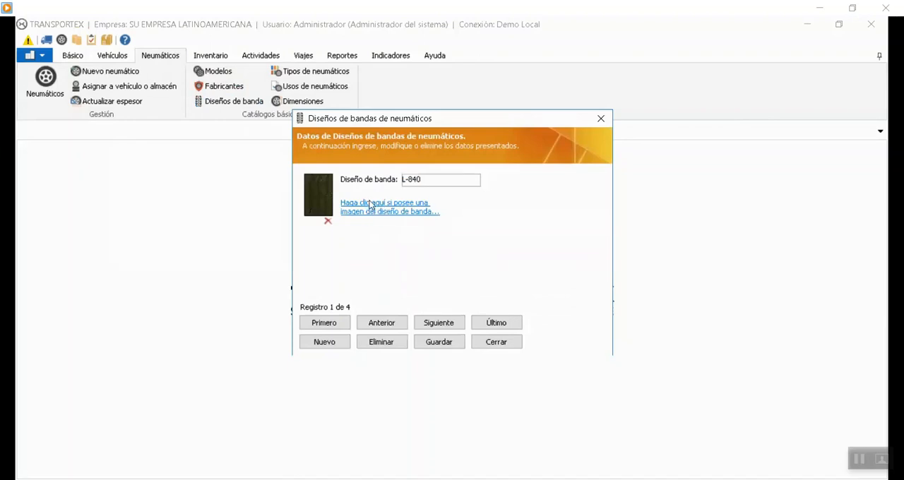
Look at the image selection window for the L-840 tread design and close it without choosing a file.
{"action": "left_click", "coordinate": [372, 206]}
{"action": "mouse_move", "coordinate": [658, 215]}
{"action": "left_mouse_down"}
{"action": "mouse_move", "coordinate": [664, 308]}
{"action": "mouse_move", "coordinate": [659, 210]}
{"action": "left_mouse_up"}
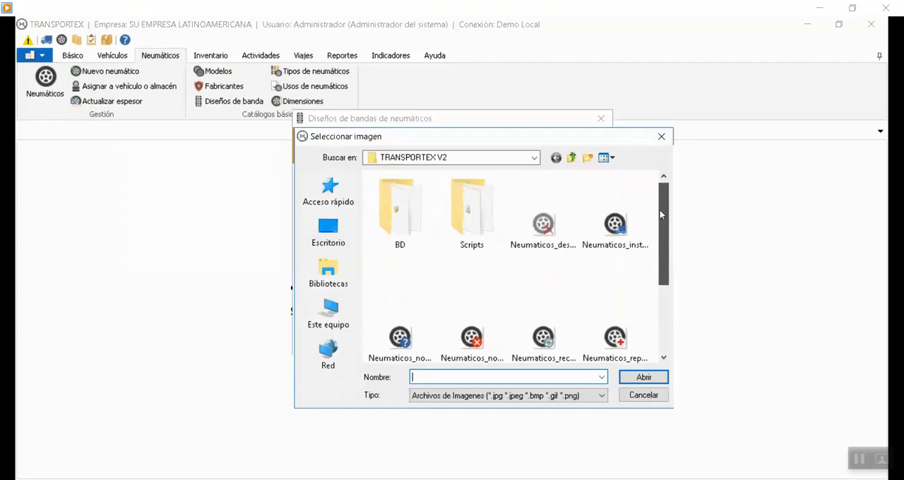
{"action": "left_click", "coordinate": [661, 137]}
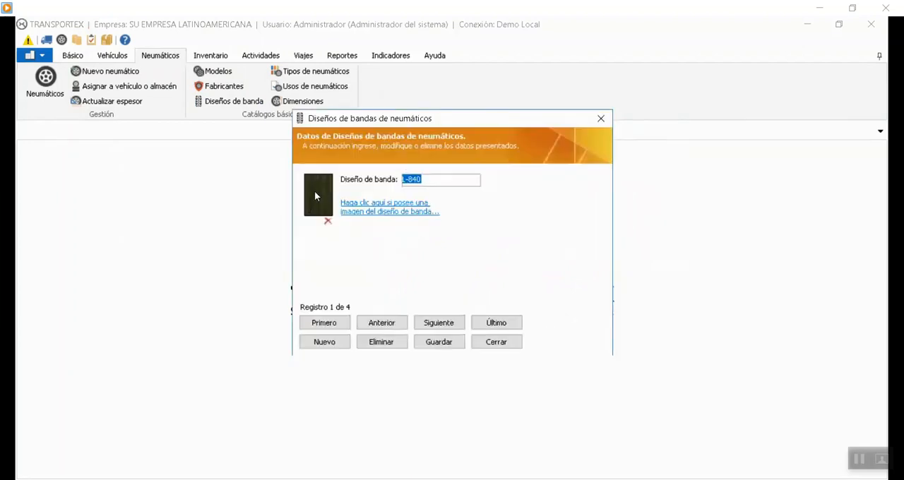
Compare the images of the registered tread designs, return to L-840 and close the catalog.
{"action": "left_click", "coordinate": [437, 324]}
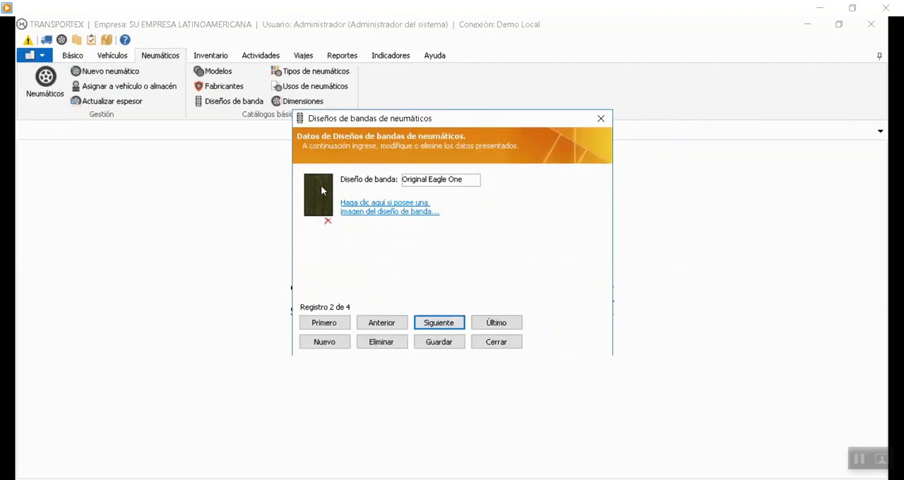
{"action": "left_click", "coordinate": [440, 323]}
{"action": "left_click", "coordinate": [446, 323]}
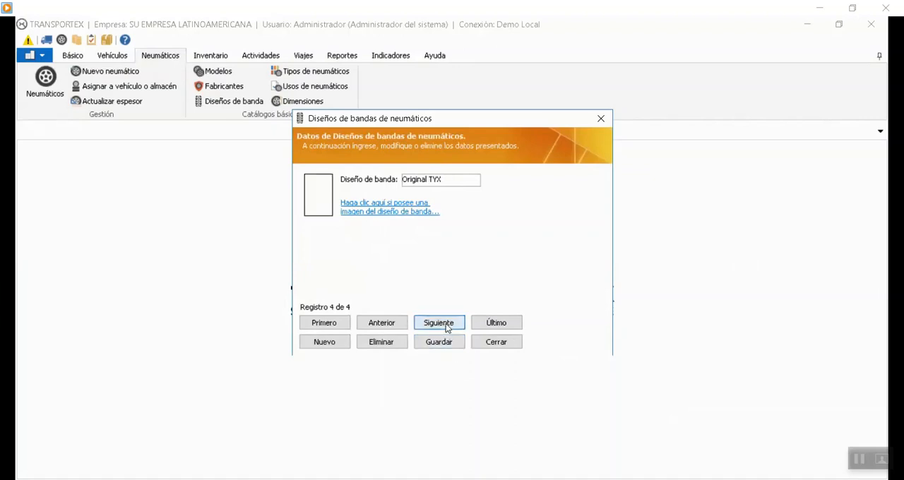
{"action": "left_click", "coordinate": [367, 324]}
{"action": "left_click", "coordinate": [438, 324]}
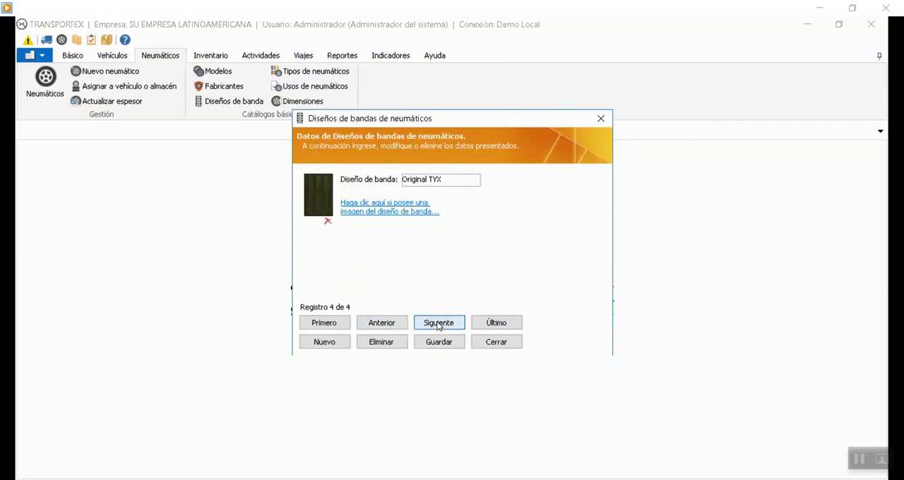
{"action": "left_click", "coordinate": [364, 326]}
{"action": "left_click", "coordinate": [363, 326]}
{"action": "left_click", "coordinate": [388, 327]}
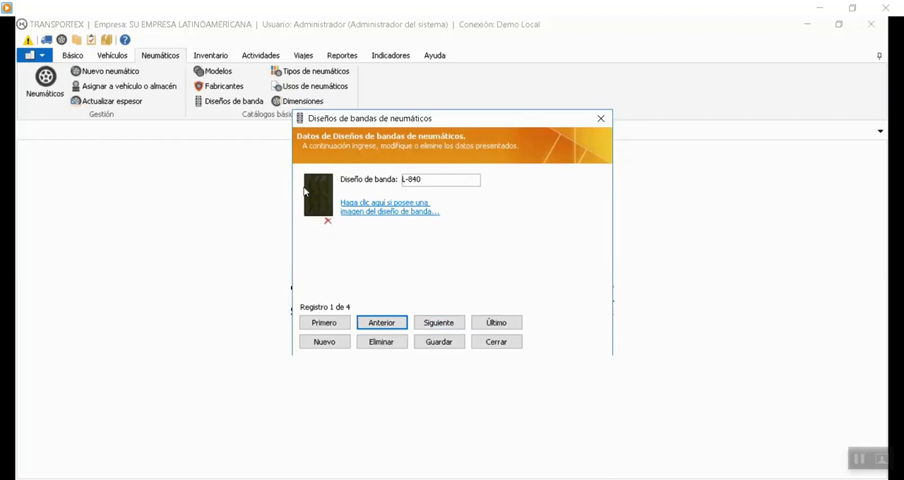
{"action": "left_click", "coordinate": [494, 345]}
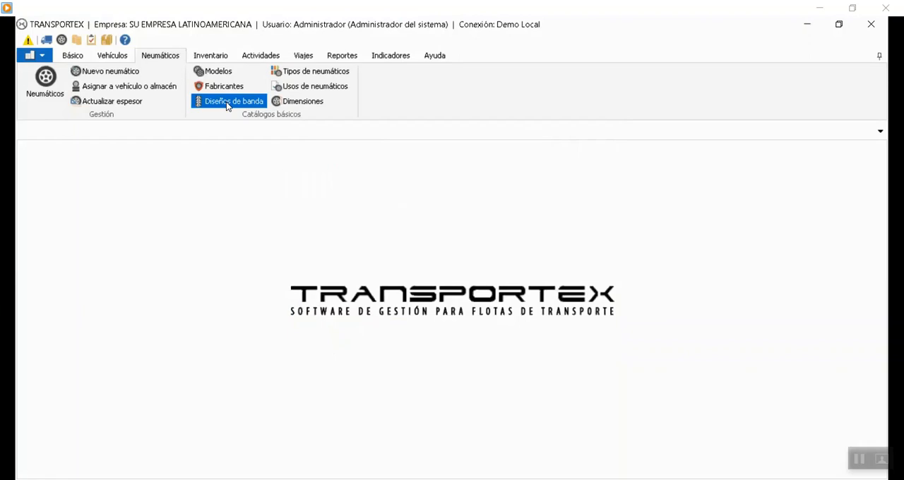
Look through the registered records of the tire manufacturers catalog up to the last one.
{"action": "left_click", "coordinate": [226, 87]}
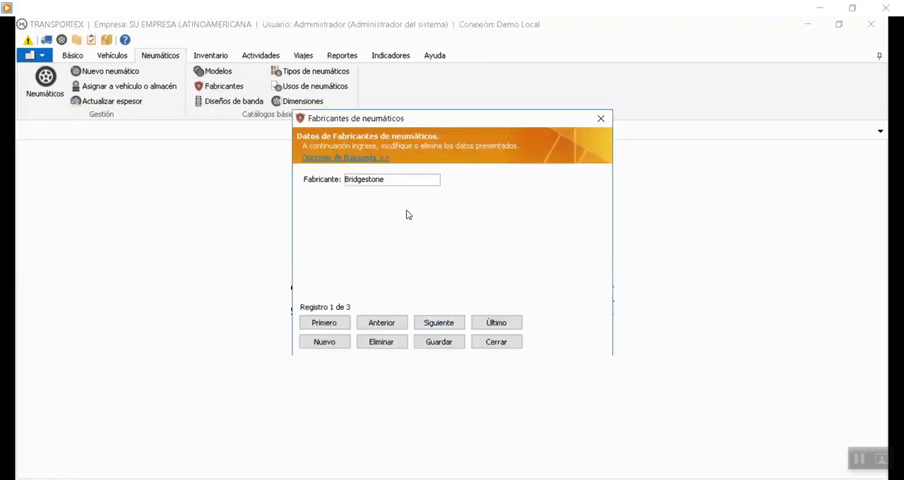
{"action": "left_click", "coordinate": [432, 322]}
{"action": "left_click", "coordinate": [433, 322]}
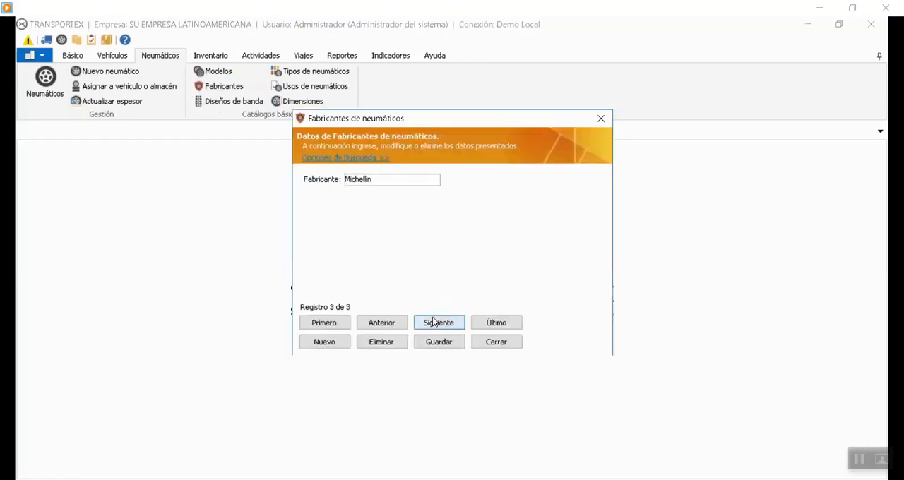
Add the manufacturer Good Year as a new record in the tire manufacturers catalog and save it.
{"action": "left_click", "coordinate": [323, 343]}
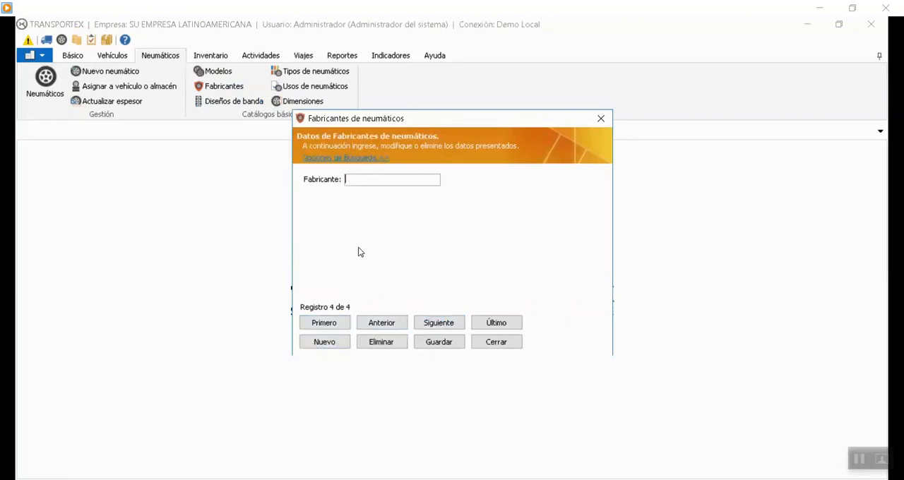
{"action": "type", "text": "Good Year"}
{"action": "left_click", "coordinate": [453, 345]}
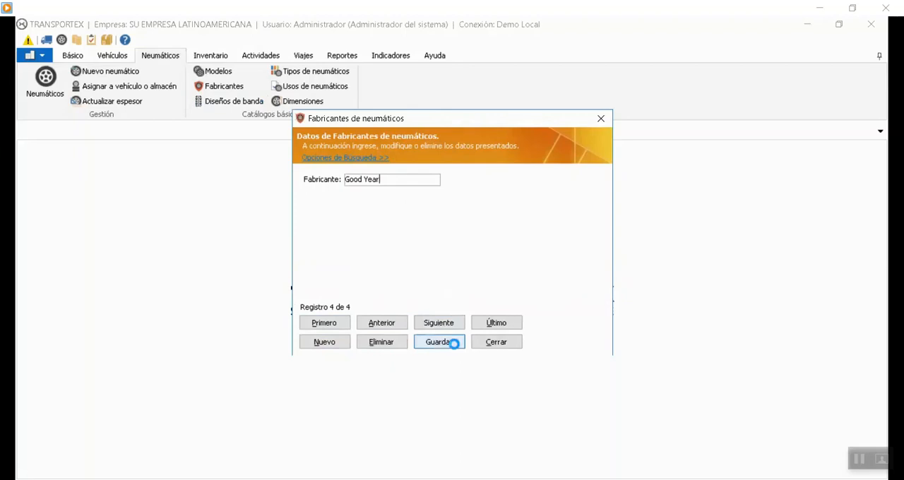
{"action": "left_click", "coordinate": [530, 298]}
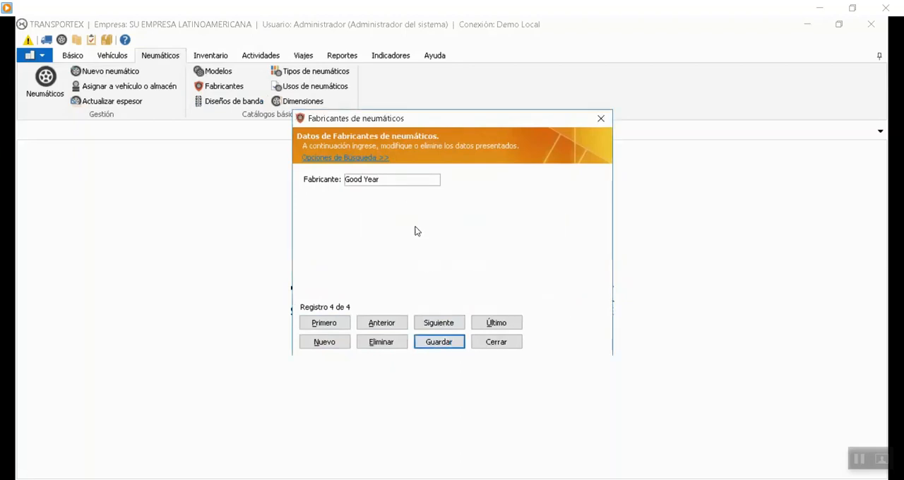
Review the search criteria available in the tire manufacturers catalog, then close the catalog.
{"action": "left_click", "coordinate": [372, 158]}
{"action": "left_click", "coordinate": [361, 177]}
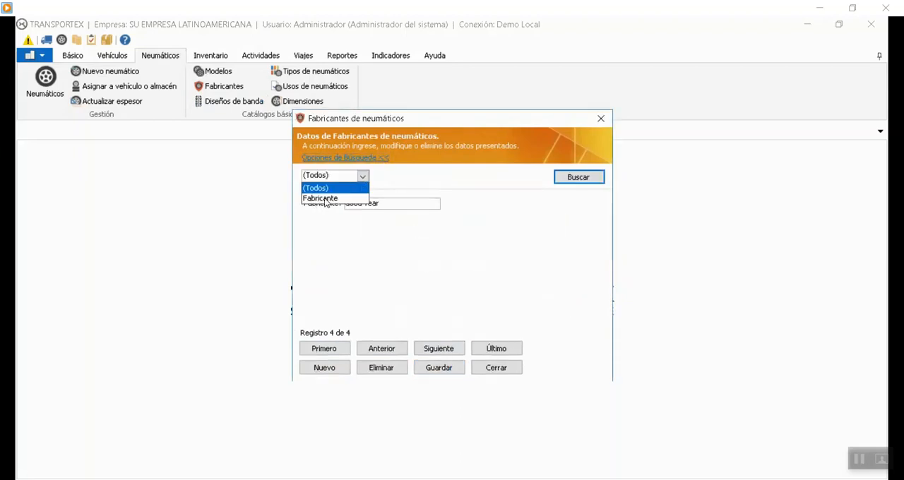
{"action": "left_click", "coordinate": [499, 370]}
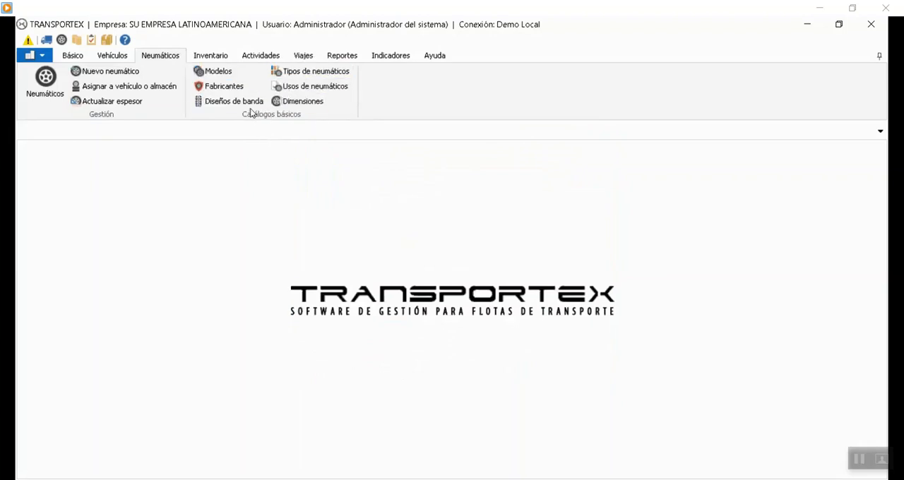
Open the tire models catalog and review the type and tread design choices of the Eagle One model, keeping its current values.
{"action": "left_click", "coordinate": [214, 71]}
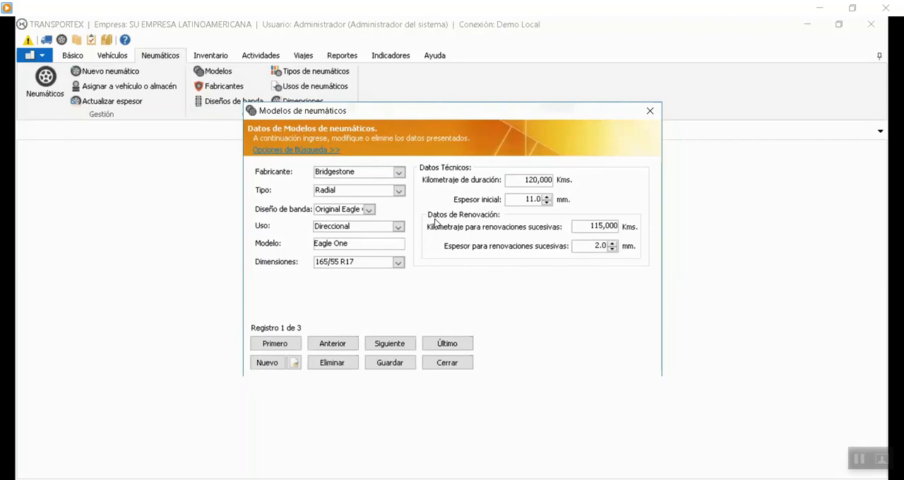
{"action": "left_click", "coordinate": [400, 190]}
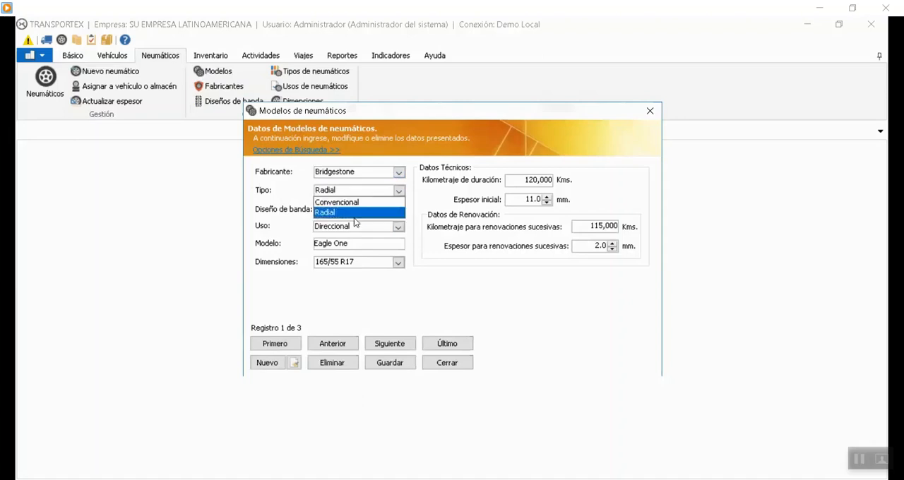
{"action": "left_click", "coordinate": [339, 213]}
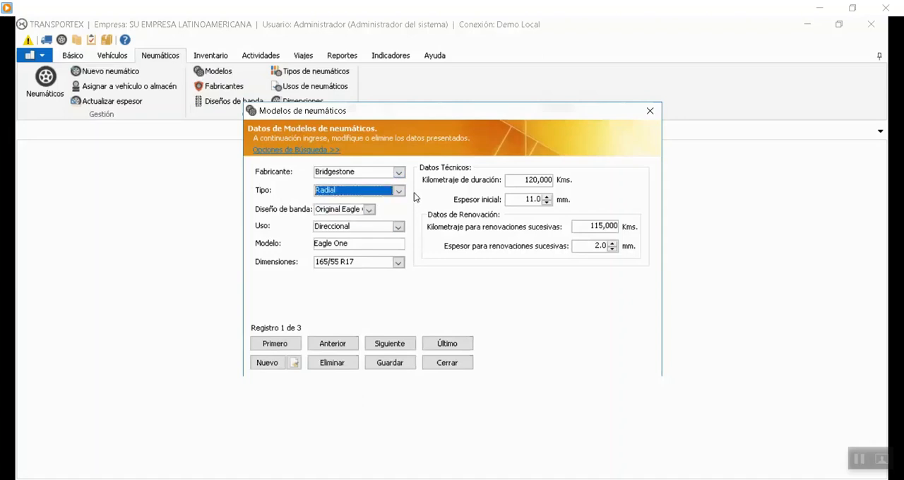
{"action": "left_click", "coordinate": [368, 209]}
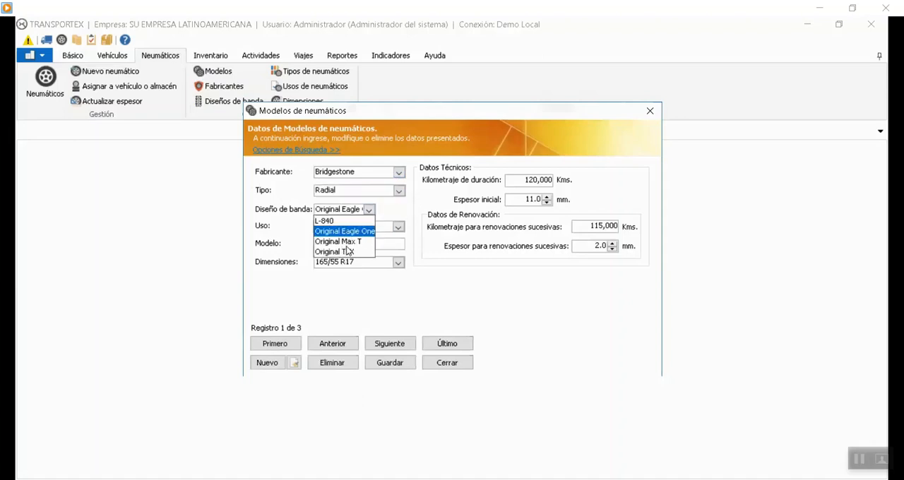
{"action": "left_click", "coordinate": [354, 215]}
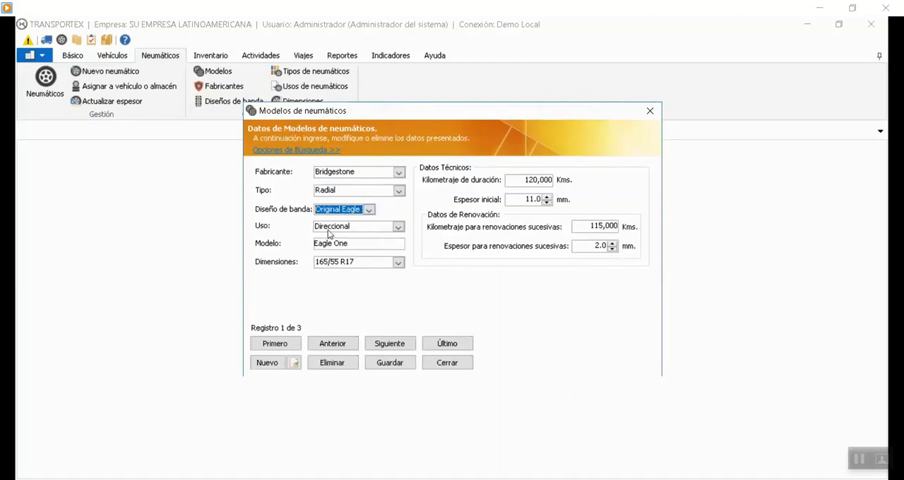
Review the use and dimension choices of the Eagle One model, leaving its values as they are.
{"action": "left_click", "coordinate": [398, 227]}
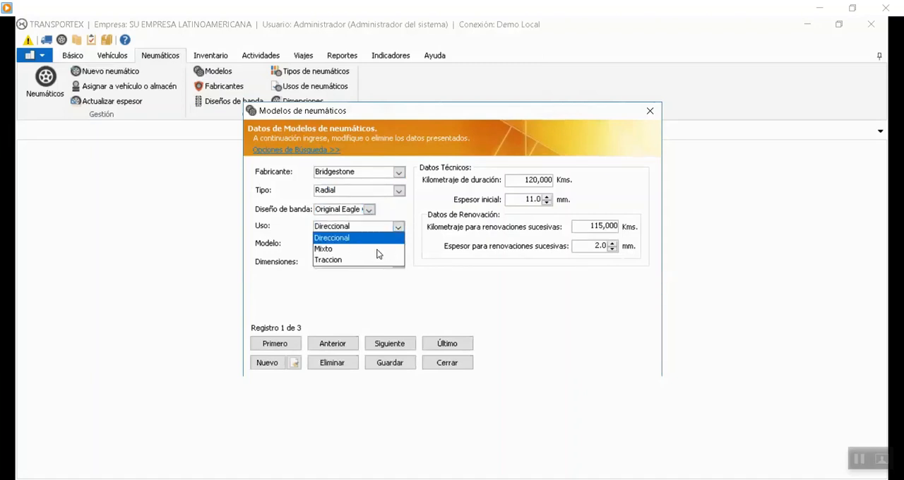
{"action": "left_click", "coordinate": [422, 251]}
{"action": "left_click", "coordinate": [384, 245]}
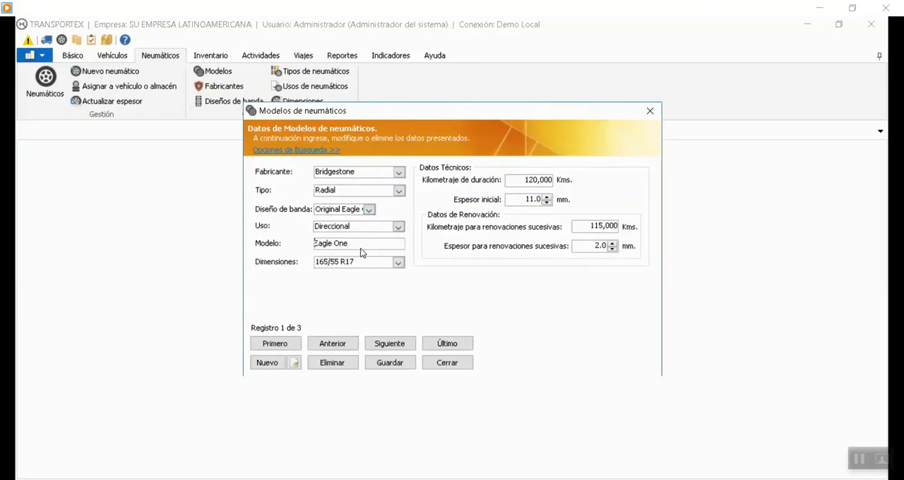
{"action": "left_click", "coordinate": [397, 263]}
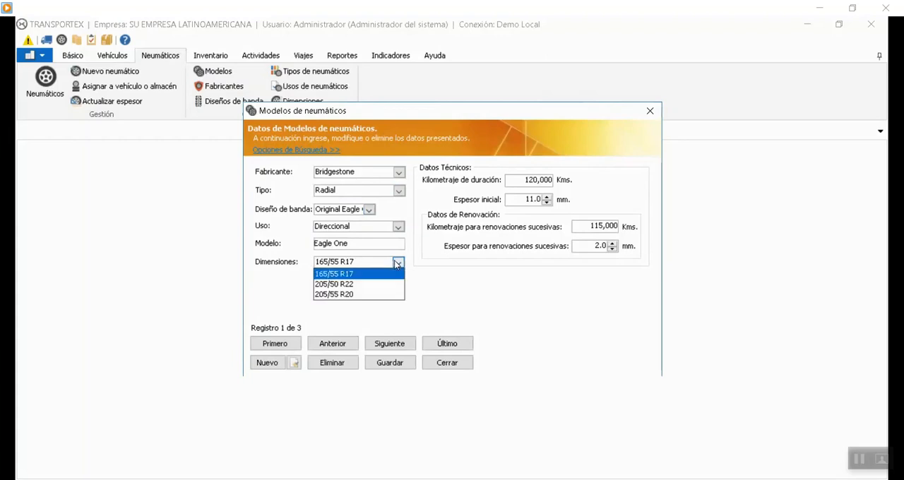
{"action": "left_click", "coordinate": [455, 283]}
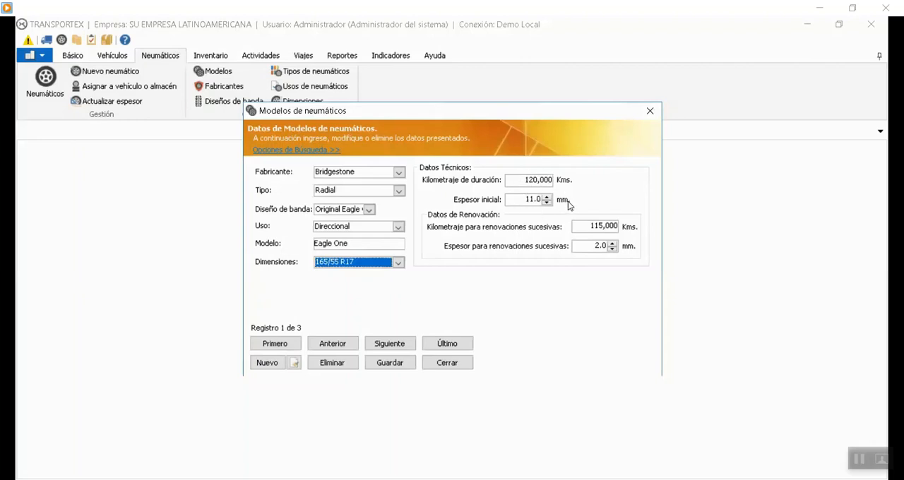
Start a blank record in the tire models catalog and close the catalog without saving it.
{"action": "left_click", "coordinate": [462, 427]}
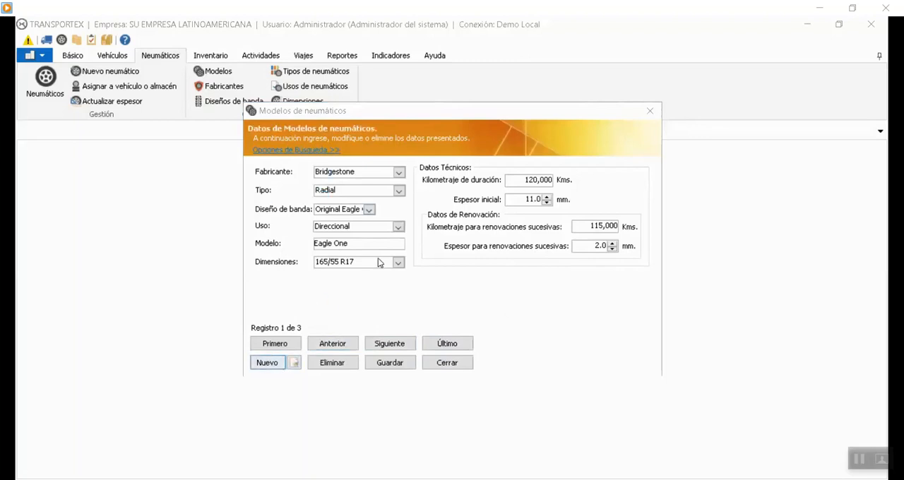
{"action": "left_click", "coordinate": [267, 363]}
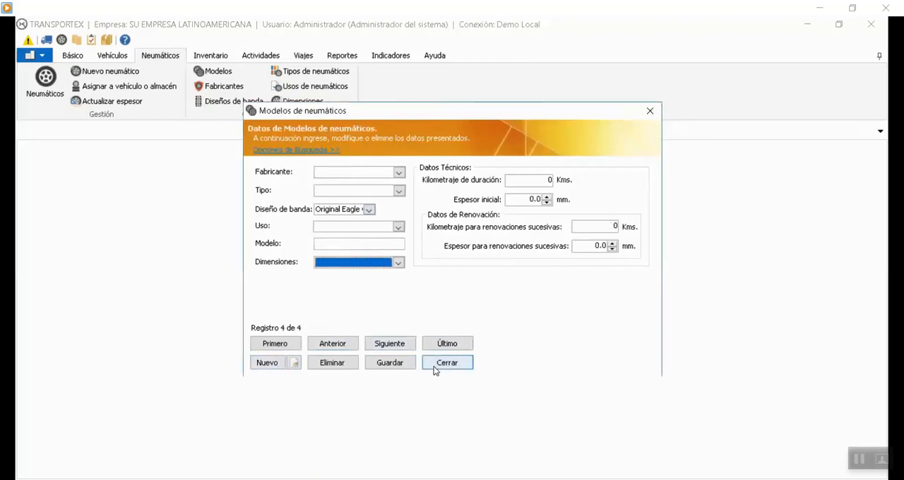
{"action": "left_click", "coordinate": [461, 368]}
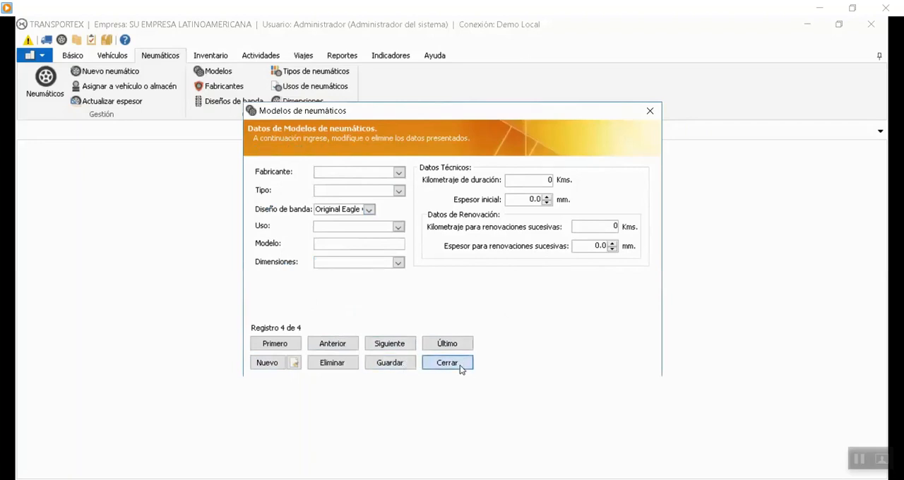
Start a new tire model record copied from Eagle One, check its dimension choices and close the catalog without saving.
{"action": "left_click", "coordinate": [210, 72]}
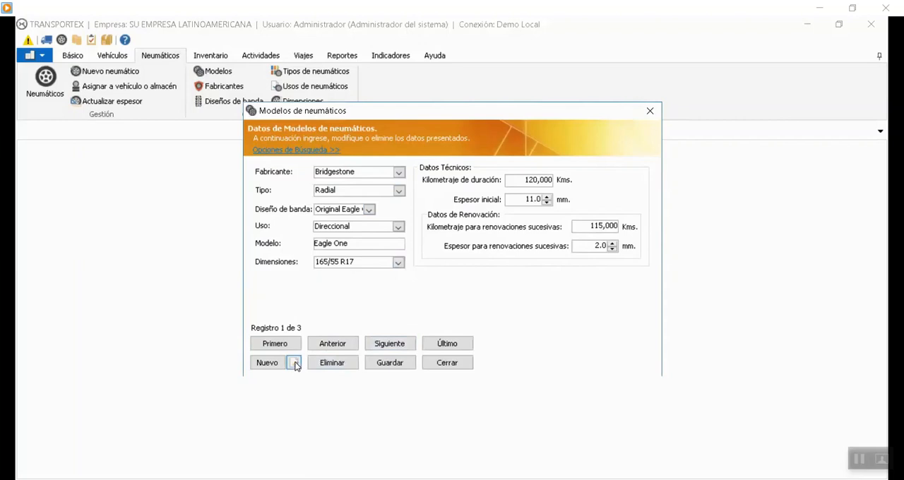
{"action": "left_click", "coordinate": [390, 344]}
{"action": "left_click", "coordinate": [331, 344]}
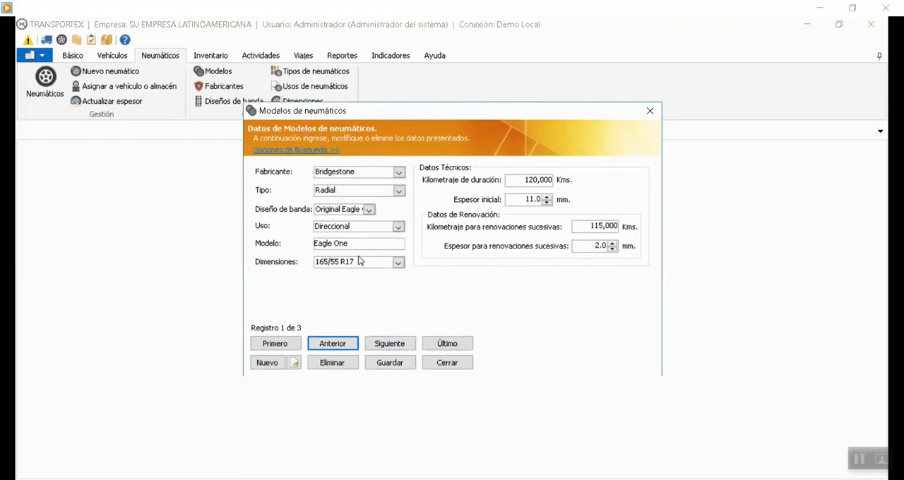
{"action": "left_click", "coordinate": [293, 364]}
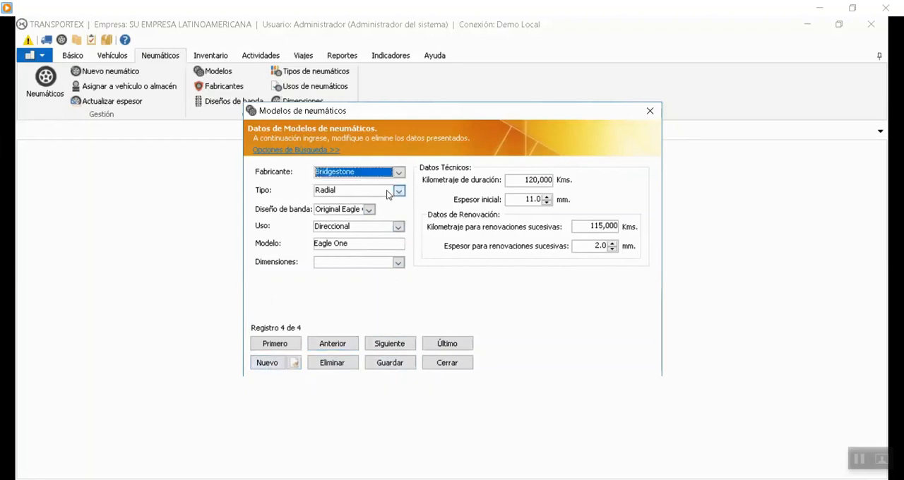
{"action": "left_click", "coordinate": [359, 263]}
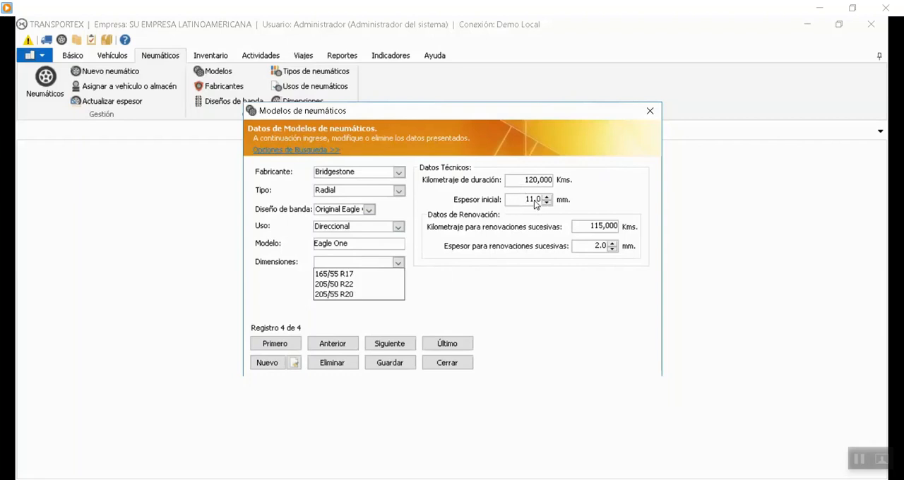
{"action": "left_click", "coordinate": [429, 364]}
Examine the technical and renewal data of the Eagle One model in the tire models catalog and close it.
{"action": "left_click", "coordinate": [221, 73]}
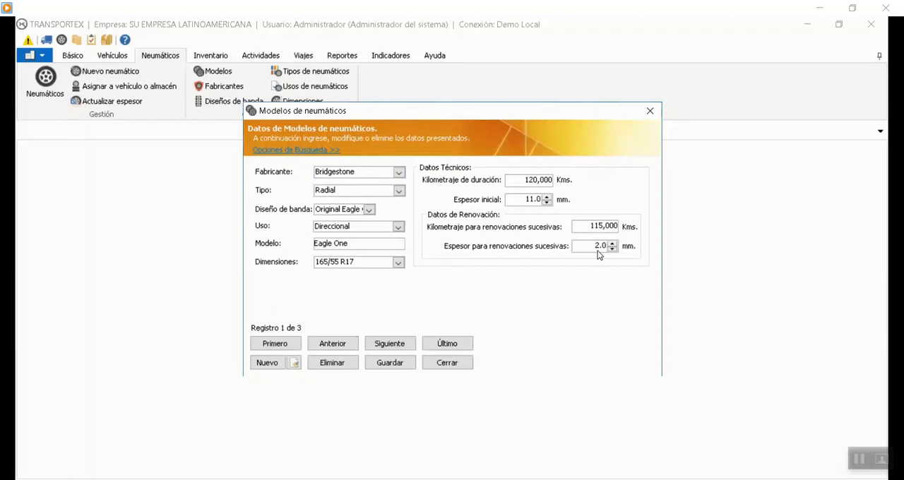
{"action": "left_click", "coordinate": [457, 366]}
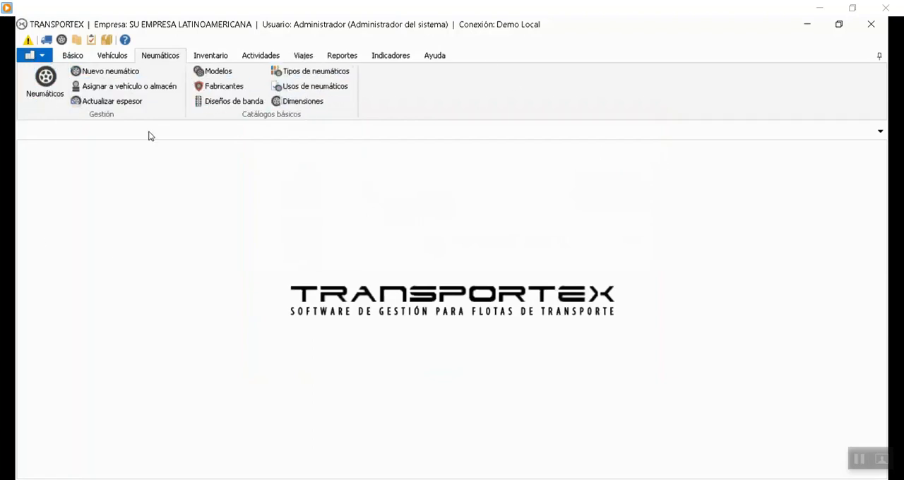
Show the tire layout of vehicle CAM 15678 in the vehicle or warehouse assignment view and collapse the ribbon.
{"action": "left_click", "coordinate": [115, 87]}
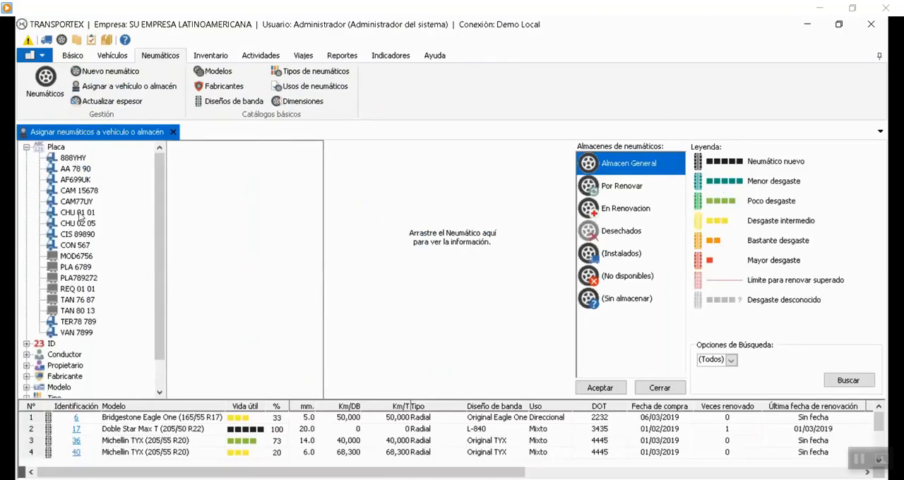
{"action": "left_click", "coordinate": [79, 191]}
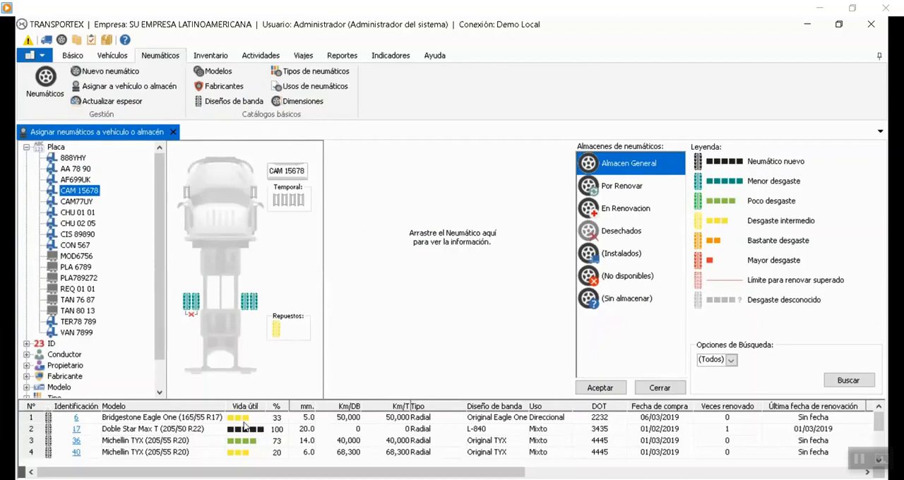
{"action": "left_click", "coordinate": [878, 56]}
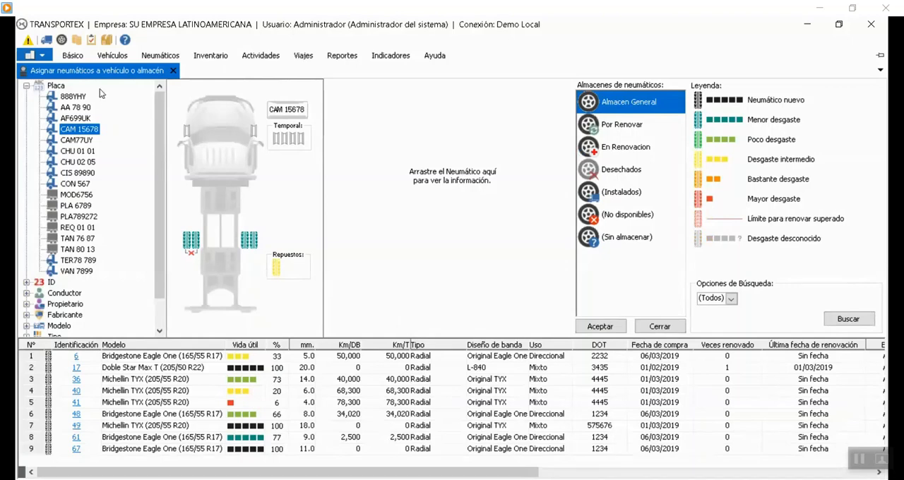
Examine the tire settings in the system configuration, including the wear calculation criteria, keep Espesor and cancel without applying changes.
{"action": "left_click", "coordinate": [44, 56]}
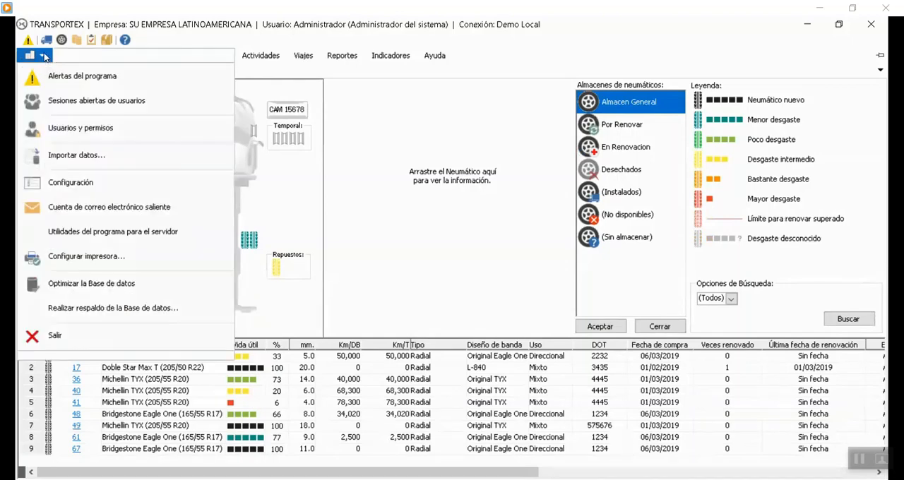
{"action": "left_click", "coordinate": [59, 182]}
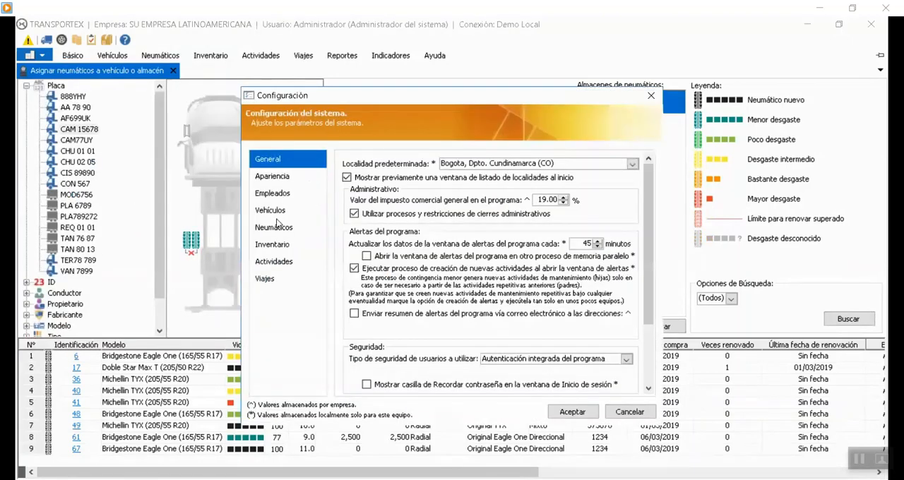
{"action": "left_click", "coordinate": [275, 233]}
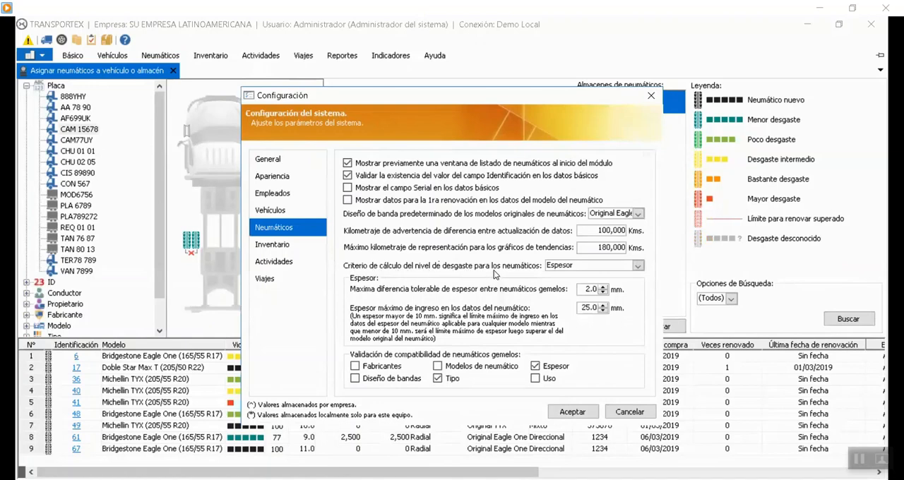
{"action": "left_click", "coordinate": [637, 265]}
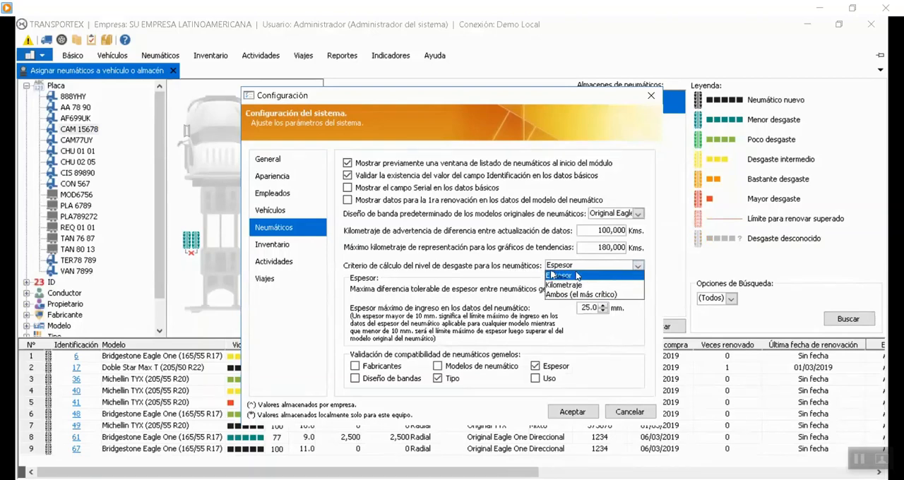
{"action": "left_click", "coordinate": [576, 274]}
{"action": "left_click", "coordinate": [628, 268]}
{"action": "left_click", "coordinate": [576, 276]}
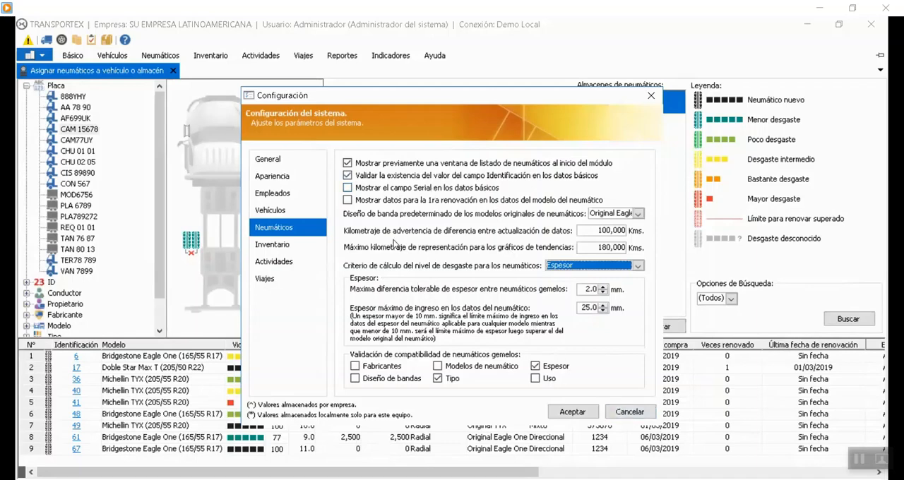
{"action": "left_click", "coordinate": [642, 414]}
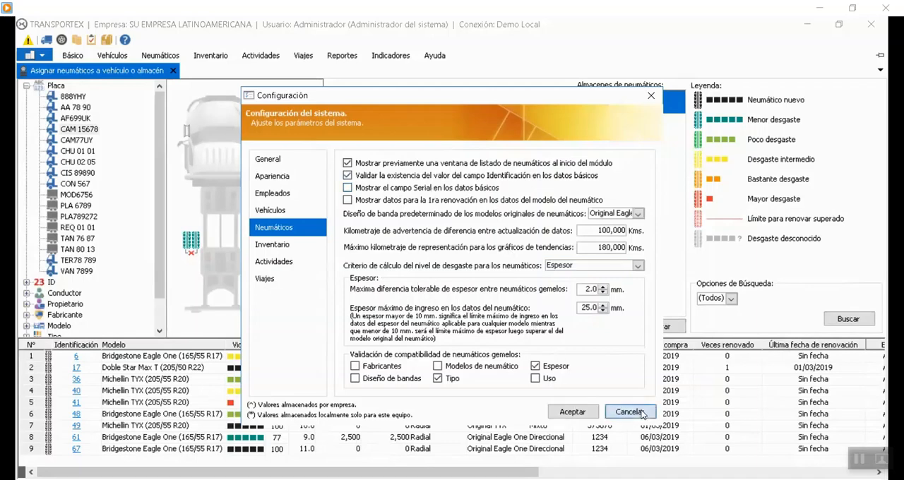
Close the vehicle or warehouse assignment view and open the full tire list.
{"action": "left_click", "coordinate": [172, 71]}
{"action": "left_click", "coordinate": [158, 56]}
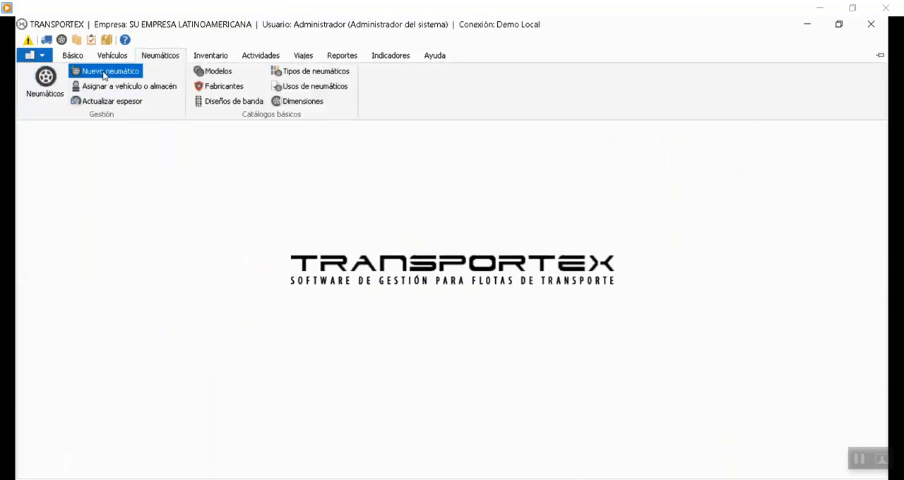
{"action": "left_click", "coordinate": [48, 82]}
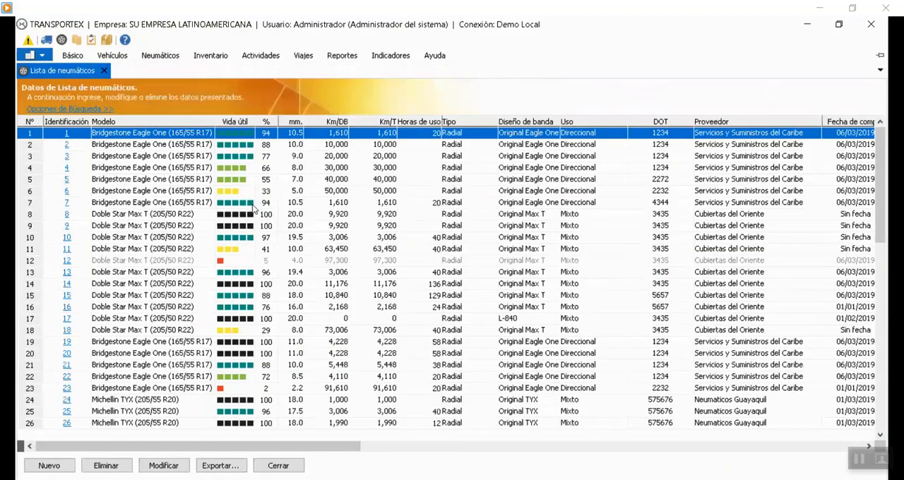
{"action": "left_click", "coordinate": [294, 204]}
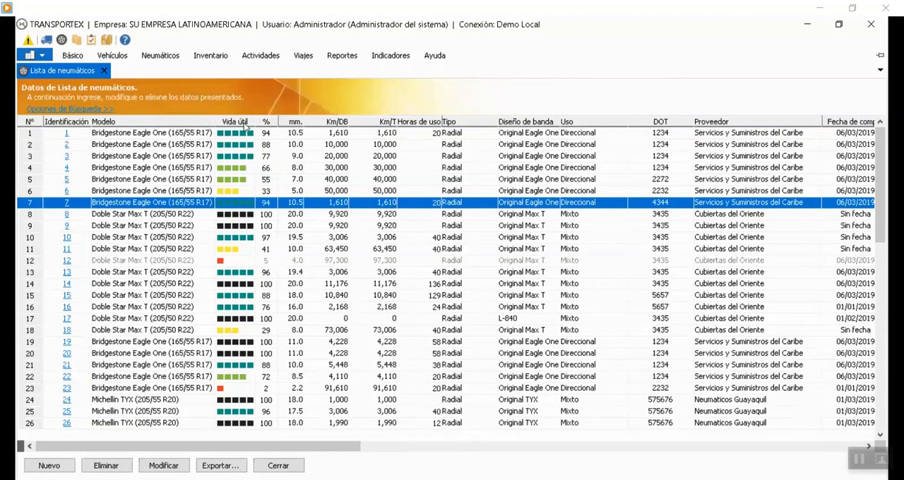
Sort the tire list by model and examine the useful life indicators of the Bridgestone Eagle One tires.
{"action": "left_click", "coordinate": [187, 124]}
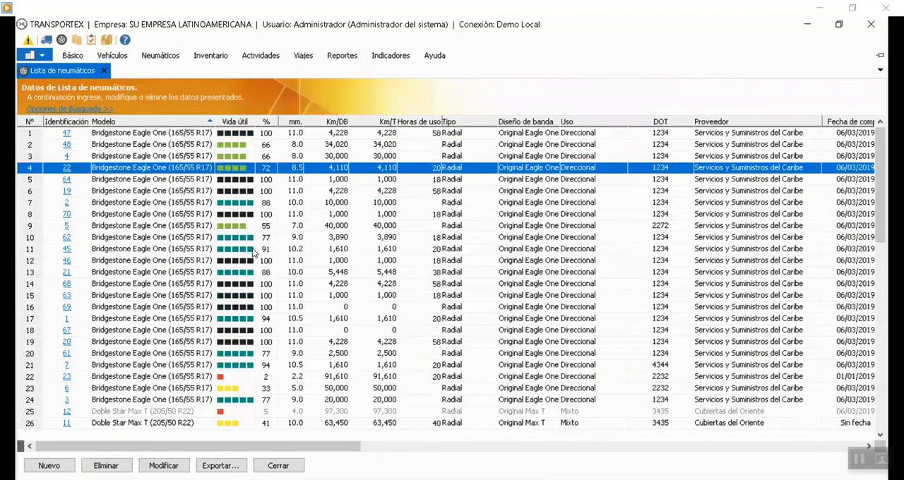
{"action": "left_click", "coordinate": [253, 249]}
{"action": "scroll", "coordinate": [267, 284], "scroll_direction": "down", "scroll_amount": 2}
{"action": "scroll", "coordinate": [267, 284], "scroll_direction": "up", "scroll_amount": 2}
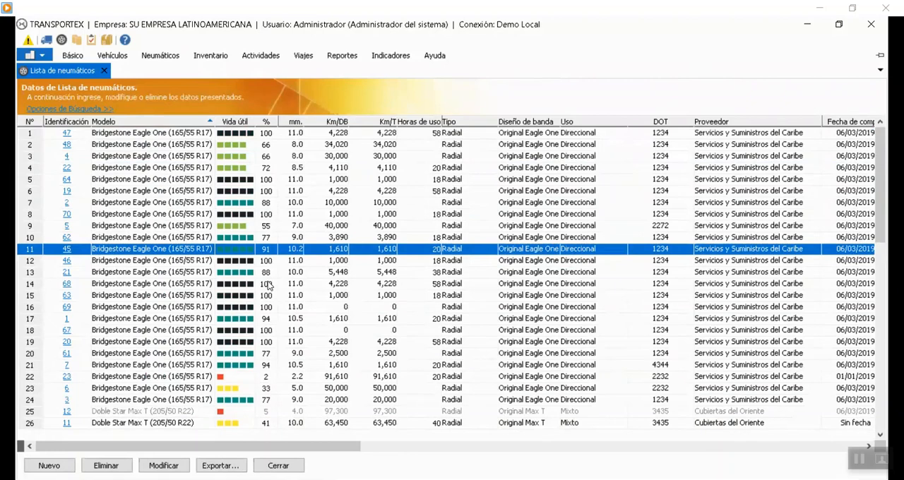
{"action": "left_click", "coordinate": [246, 217]}
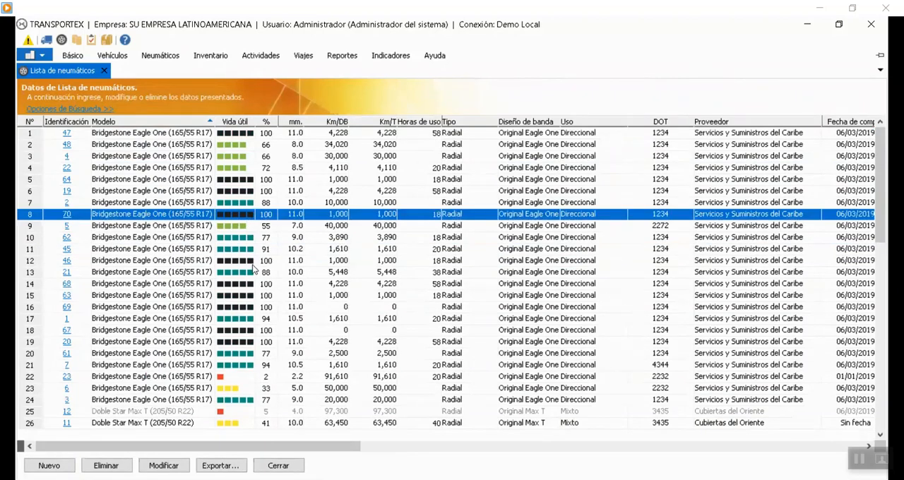
{"action": "left_click", "coordinate": [235, 253]}
{"action": "left_click", "coordinate": [237, 195]}
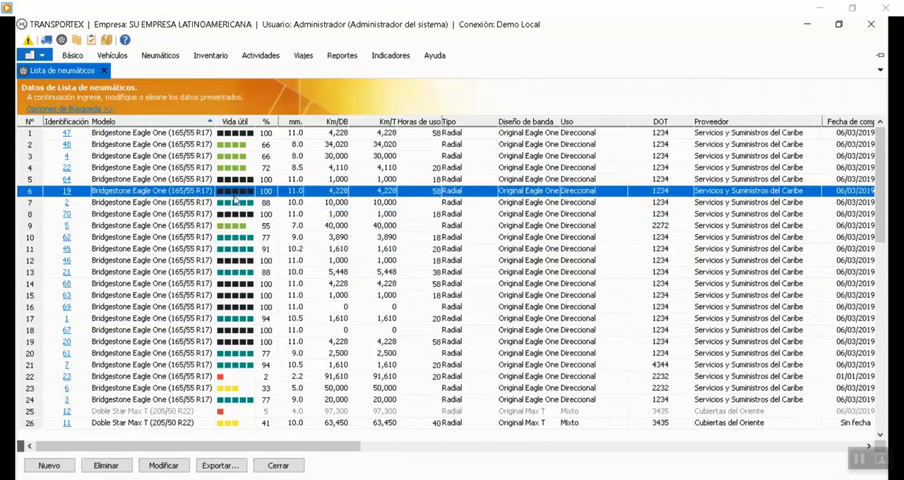
{"action": "left_click", "coordinate": [242, 158]}
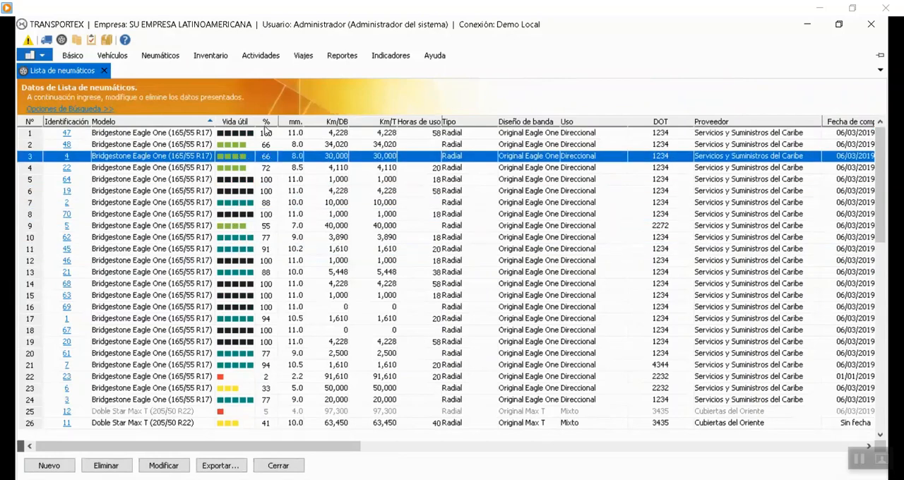
Sort the tire list by useful life in descending order and examine the sorted tires.
{"action": "left_click", "coordinate": [267, 122]}
{"action": "left_click", "coordinate": [244, 123]}
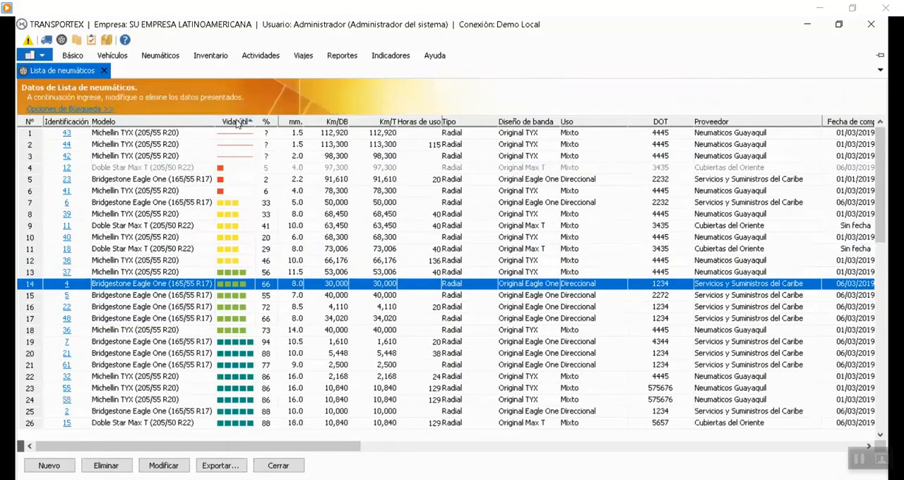
{"action": "left_click", "coordinate": [237, 122]}
{"action": "left_click", "coordinate": [238, 158]}
{"action": "left_click", "coordinate": [244, 226]}
{"action": "scroll", "coordinate": [247, 283], "scroll_direction": "down", "scroll_amount": 2}
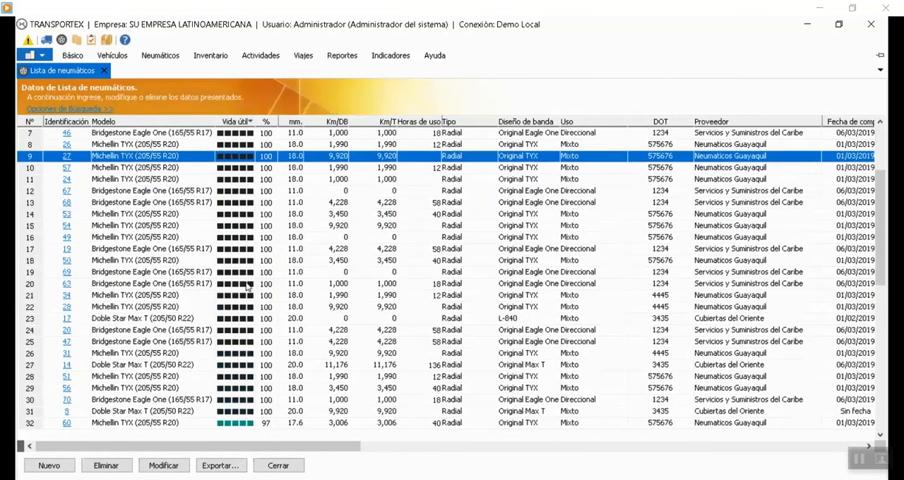
{"action": "scroll", "coordinate": [146, 225], "scroll_direction": "up", "scroll_amount": 2}
{"action": "left_click", "coordinate": [128, 157]}
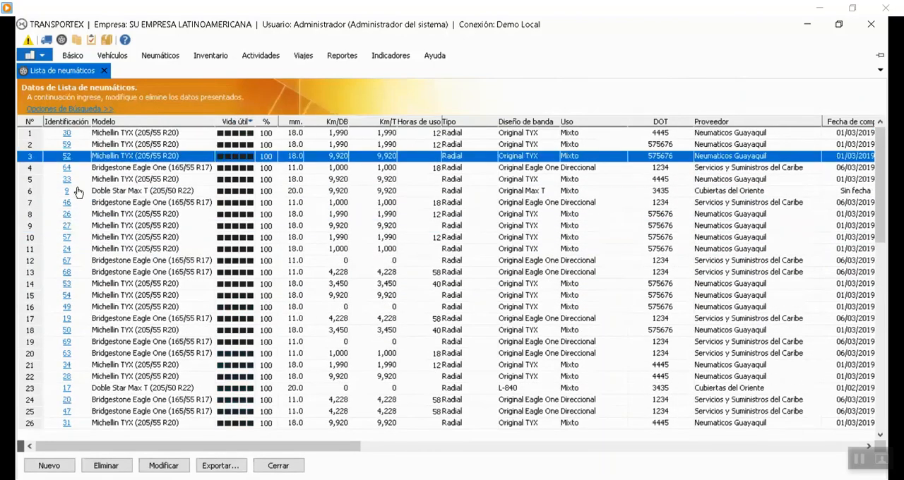
Open the details of tire 30 and examine its technical data, location and position on the vehicle's axle.
{"action": "left_click", "coordinate": [519, 451]}
{"action": "left_click_drag", "start_coordinate": [520, 453], "coordinate": [122, 423]}
{"action": "left_click", "coordinate": [69, 135]}
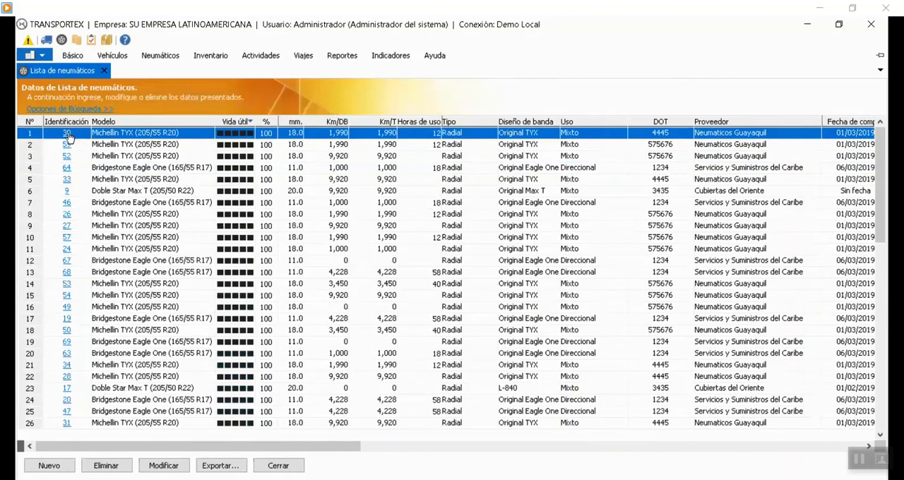
{"action": "left_click", "coordinate": [68, 135]}
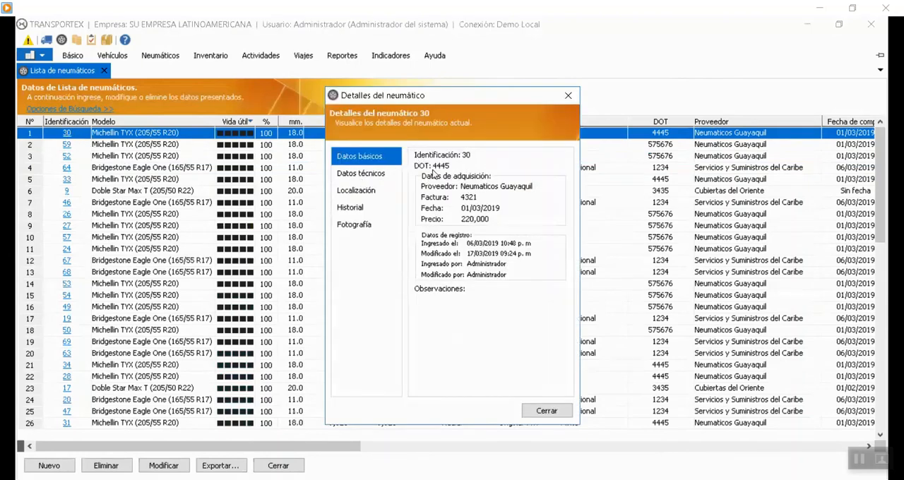
{"action": "left_click", "coordinate": [375, 174]}
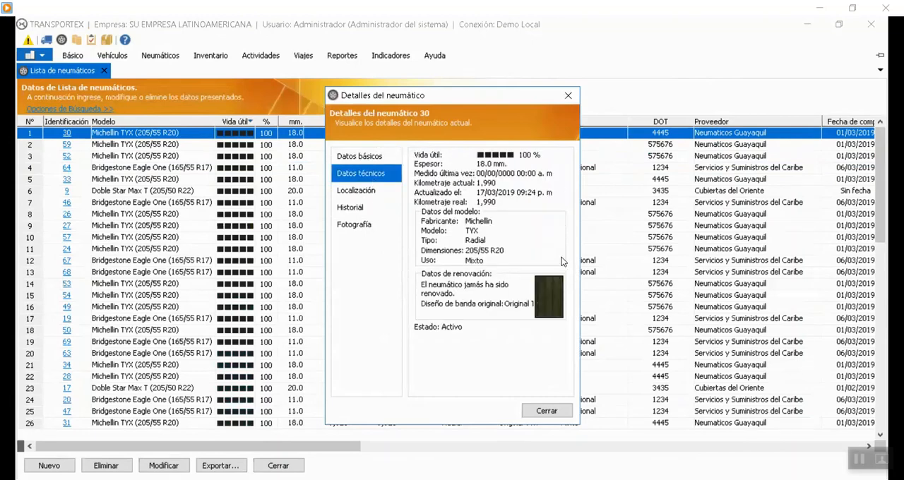
{"action": "left_click", "coordinate": [374, 189]}
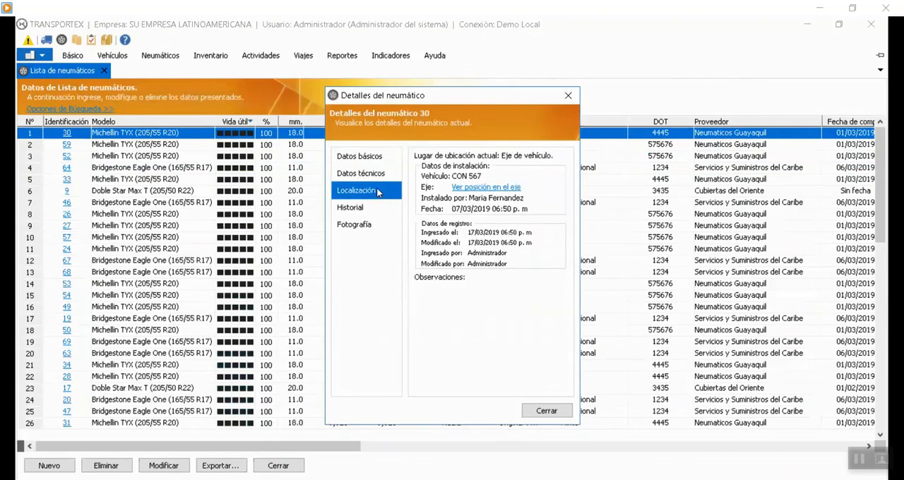
{"action": "left_click", "coordinate": [478, 188]}
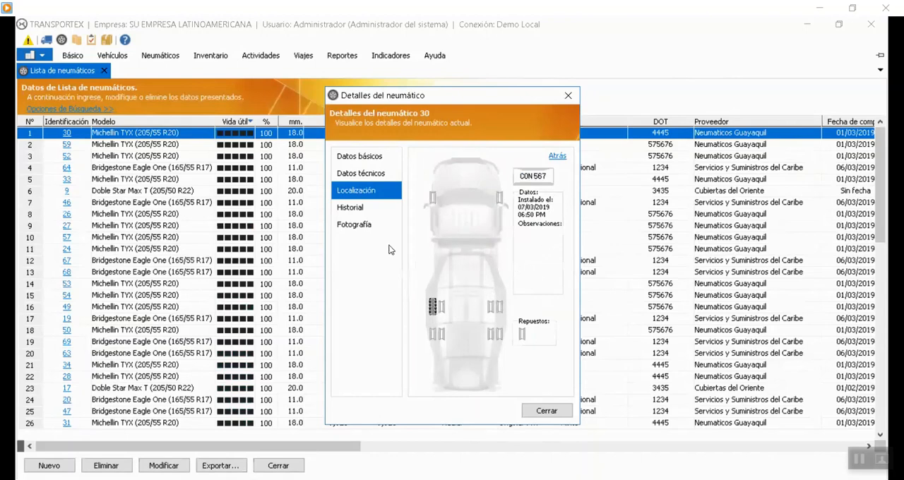
Review tire 30's history records for Espesor, Kilometraje, Horas de uso, and Vehículos y ejes.
{"action": "left_click", "coordinate": [348, 206]}
{"action": "left_click", "coordinate": [564, 155]}
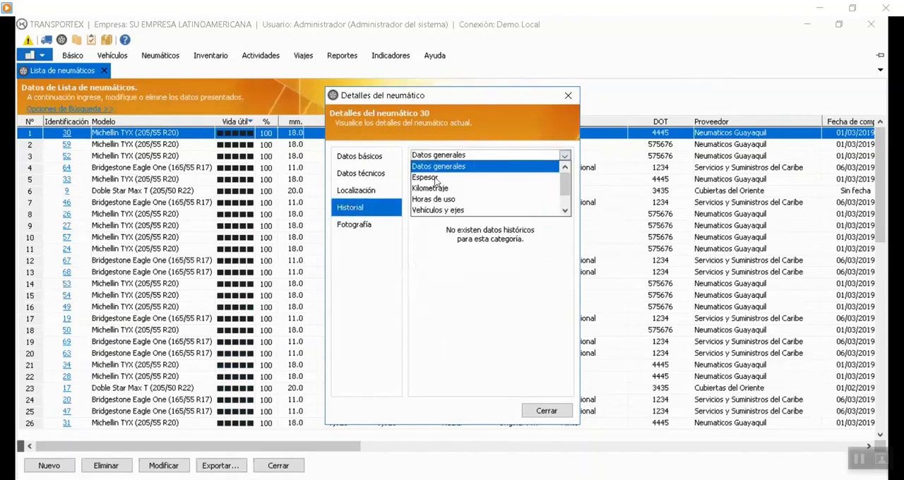
{"action": "left_click", "coordinate": [434, 177]}
{"action": "left_click", "coordinate": [506, 157]}
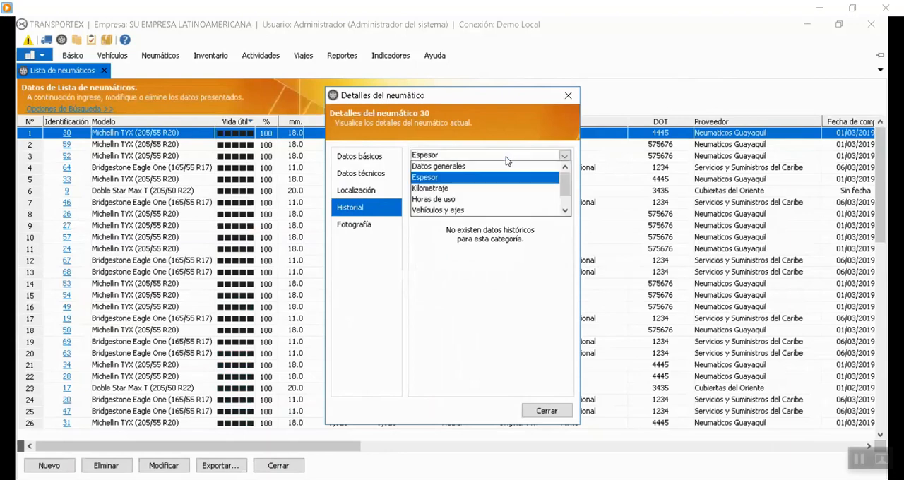
{"action": "left_click", "coordinate": [432, 189]}
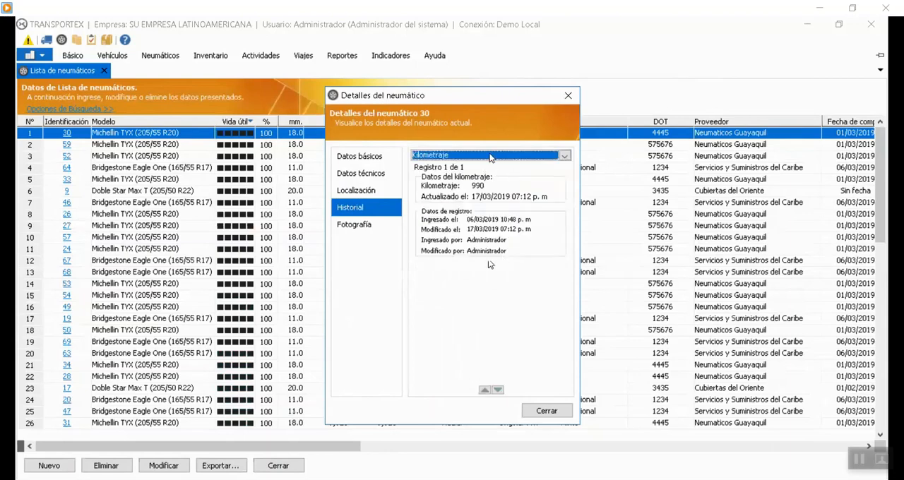
{"action": "left_click", "coordinate": [563, 157]}
{"action": "left_click", "coordinate": [438, 201]}
{"action": "left_click", "coordinate": [562, 157]}
{"action": "left_click", "coordinate": [438, 210]}
Review tire 30's Almacenes and Actividades history, and close its details and the tire list.
{"action": "left_click", "coordinate": [565, 156]}
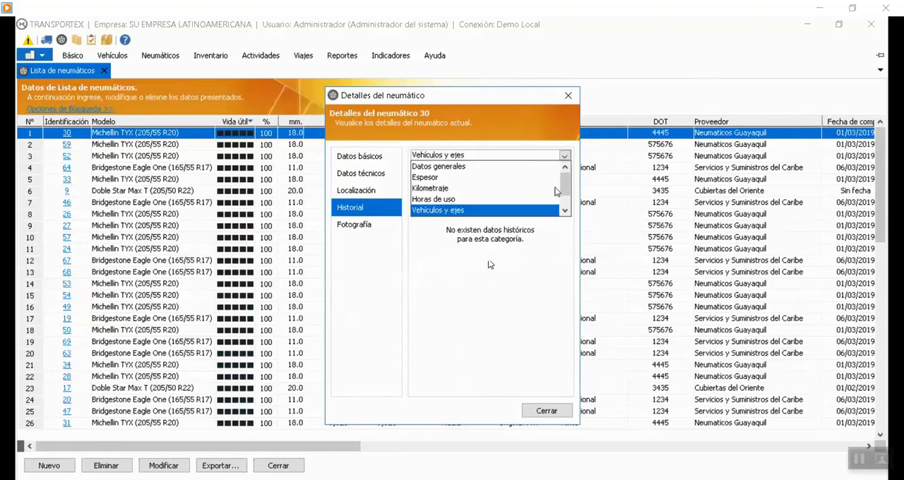
{"action": "left_click_drag", "start_coordinate": [564, 186], "coordinate": [564, 198]}
{"action": "left_click", "coordinate": [486, 279]}
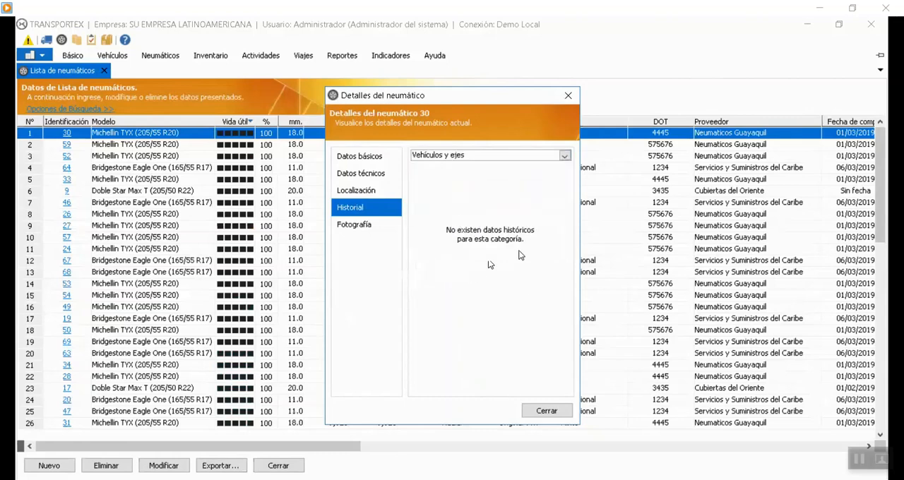
{"action": "left_click", "coordinate": [565, 155]}
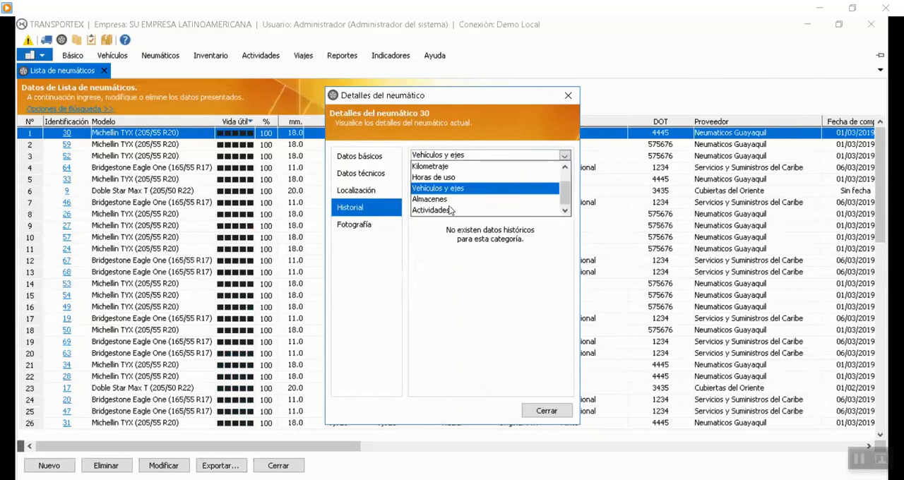
{"action": "left_click", "coordinate": [443, 200]}
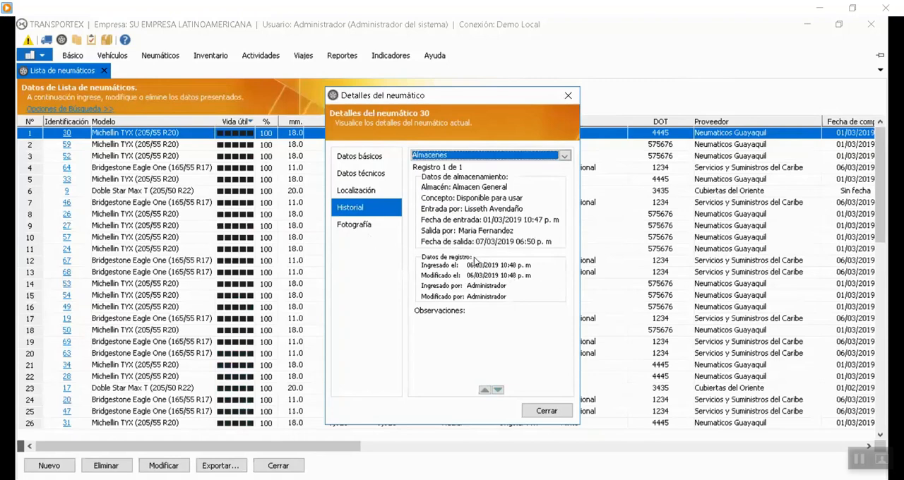
{"action": "left_click", "coordinate": [564, 156]}
{"action": "left_click", "coordinate": [445, 210]}
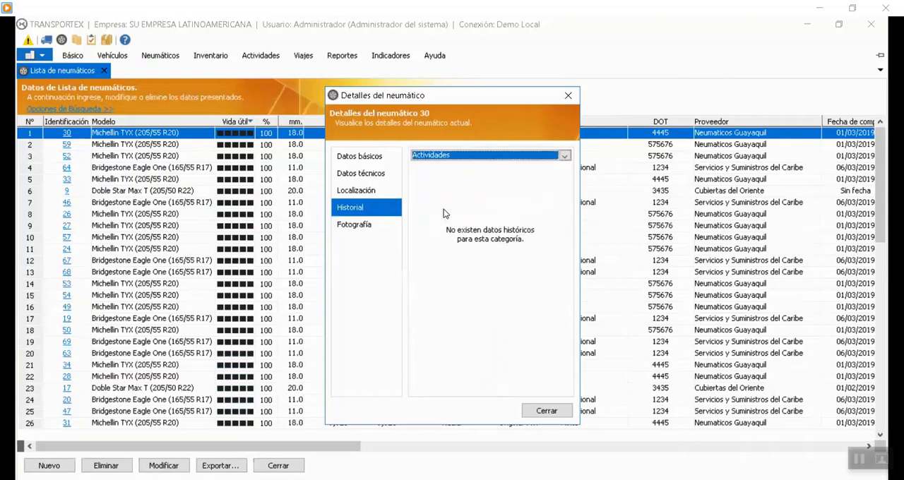
{"action": "left_click", "coordinate": [547, 411]}
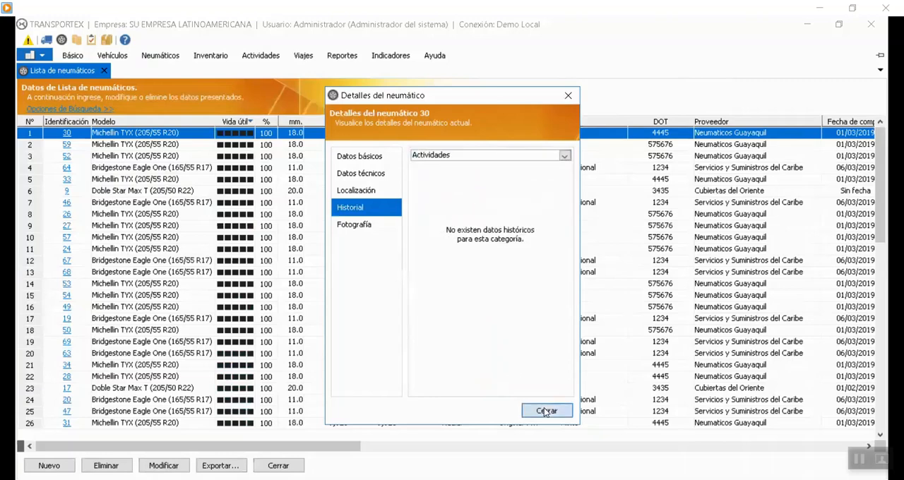
{"action": "left_click", "coordinate": [103, 70]}
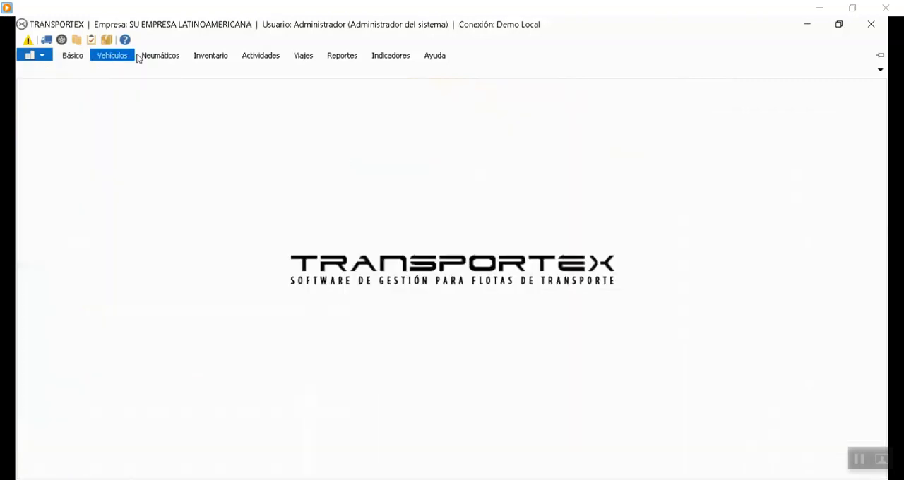
{"action": "left_click", "coordinate": [160, 55]}
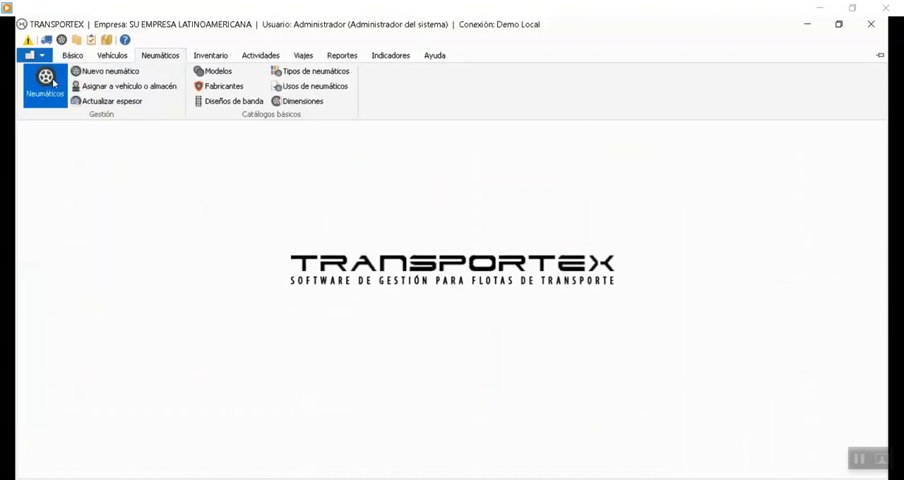
{"action": "left_click", "coordinate": [106, 72]}
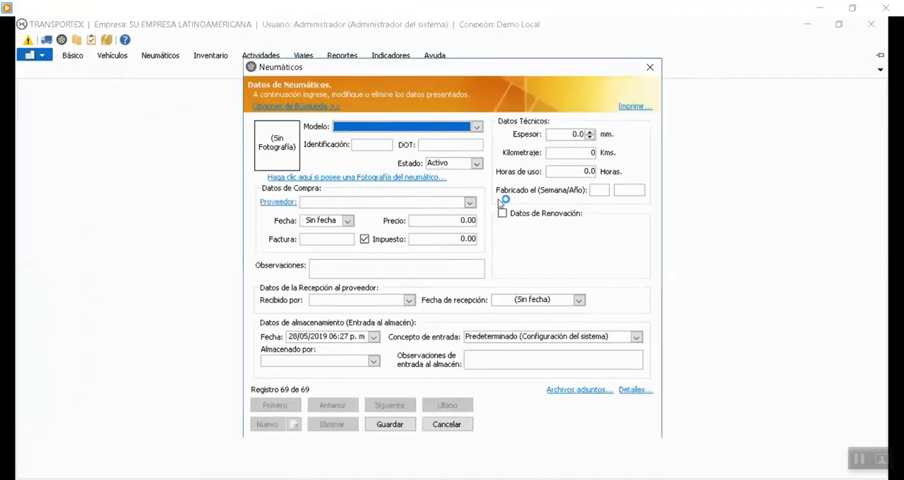
{"action": "left_click", "coordinate": [450, 431]}
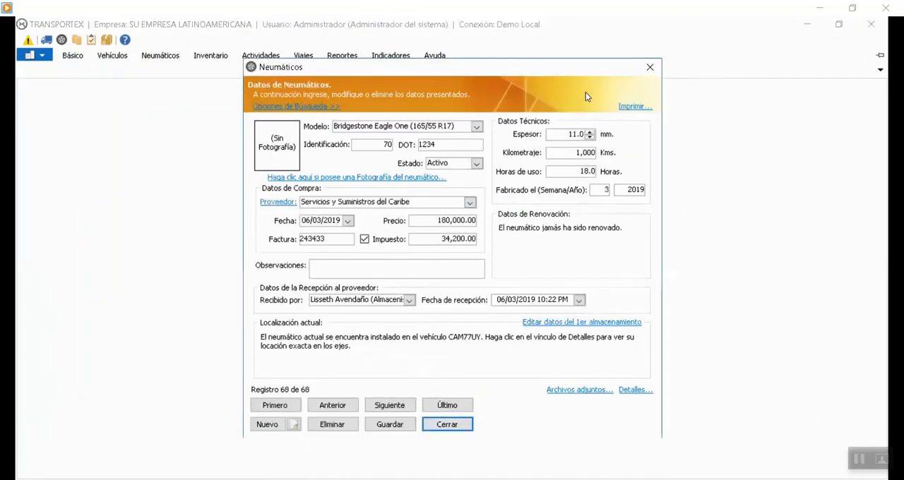
{"action": "left_click", "coordinate": [649, 68]}
{"action": "left_click", "coordinate": [73, 56]}
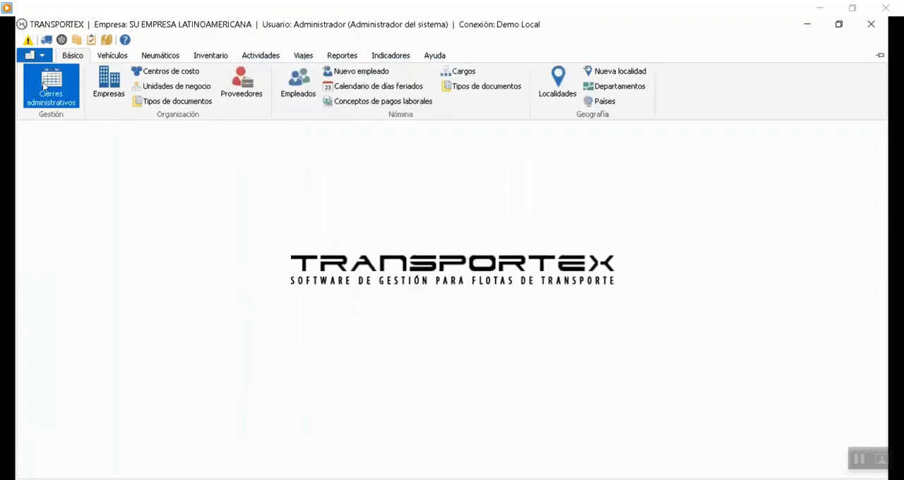
Start a new tire record from the tire list with model Bridgestone Eagle One (165/55 R17) and cancel it without saving.
{"action": "left_click", "coordinate": [161, 55]}
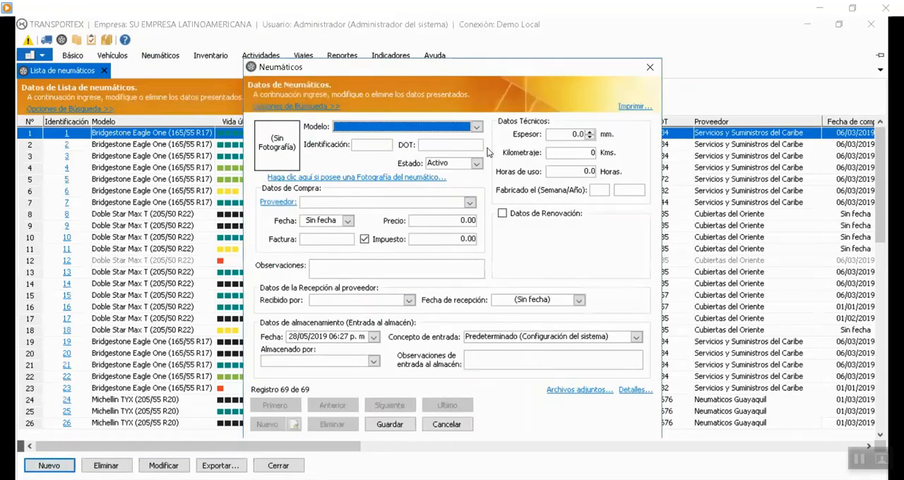
{"action": "left_click", "coordinate": [395, 129]}
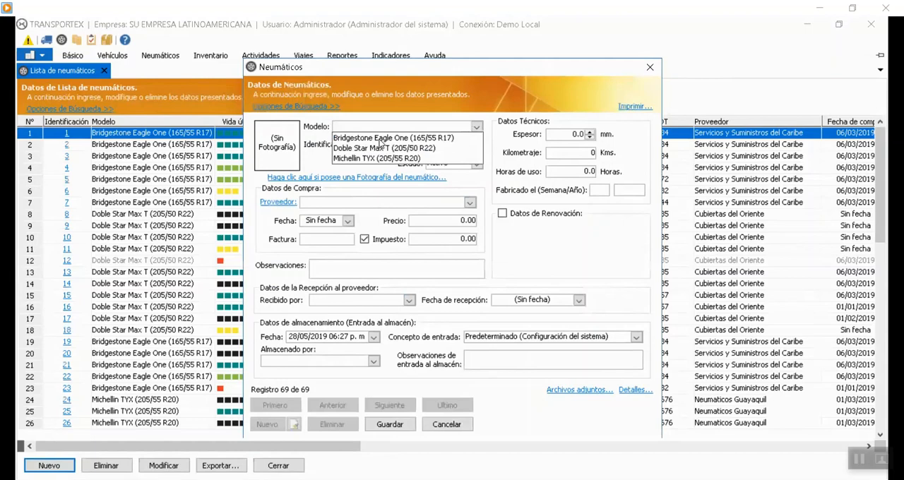
{"action": "left_click", "coordinate": [407, 139]}
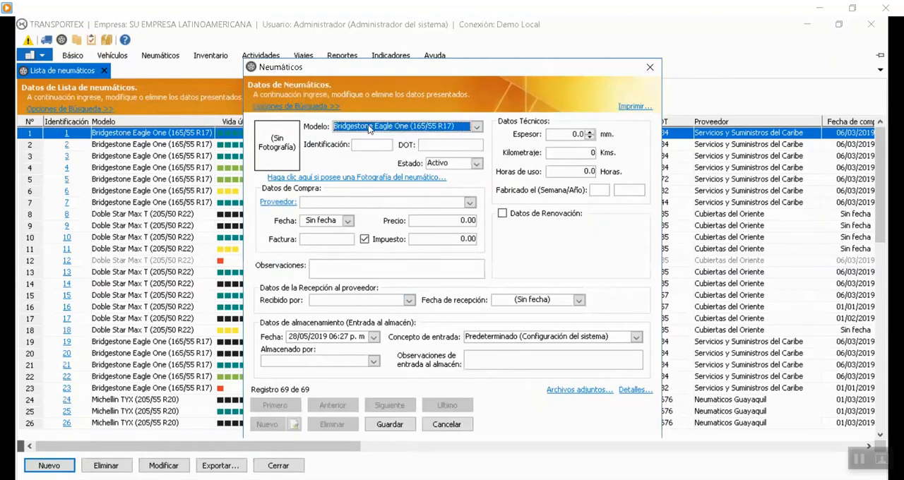
{"action": "left_click", "coordinate": [375, 149]}
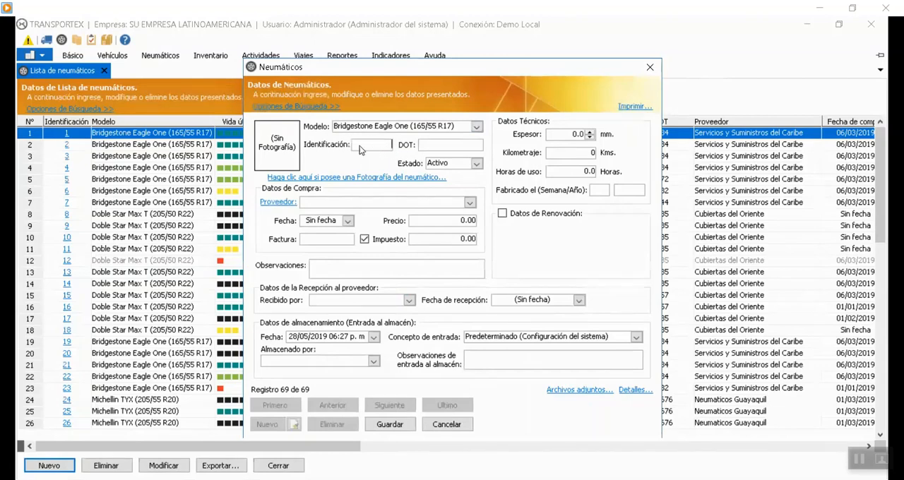
{"action": "left_click", "coordinate": [450, 425]}
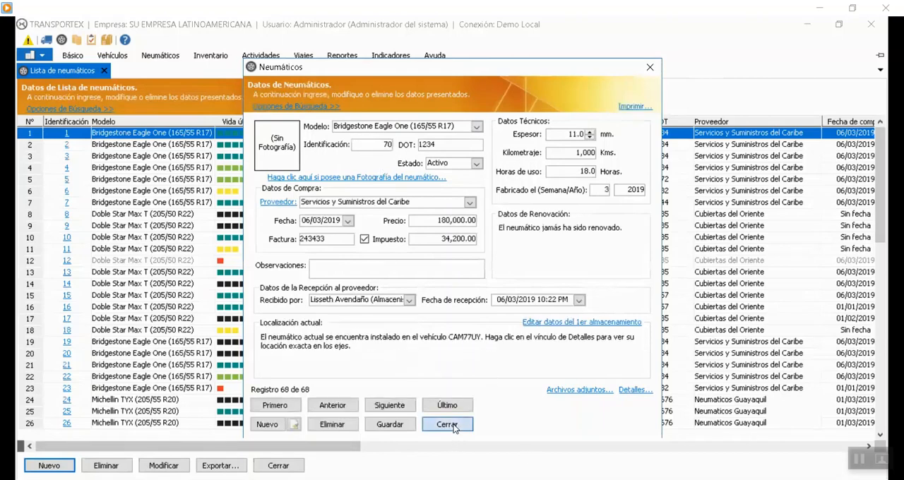
Close the record of tire 70 and sort the tire list by Identificación in descending order.
{"action": "left_click", "coordinate": [456, 427]}
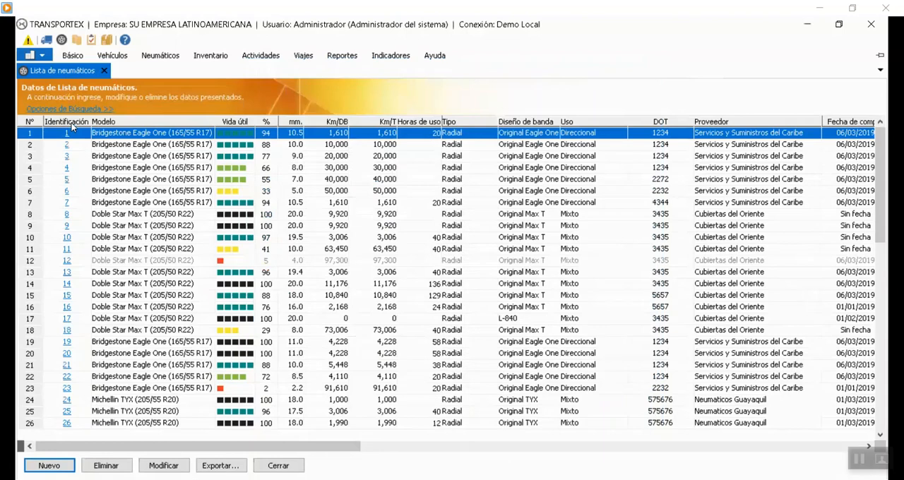
{"action": "left_click", "coordinate": [74, 124]}
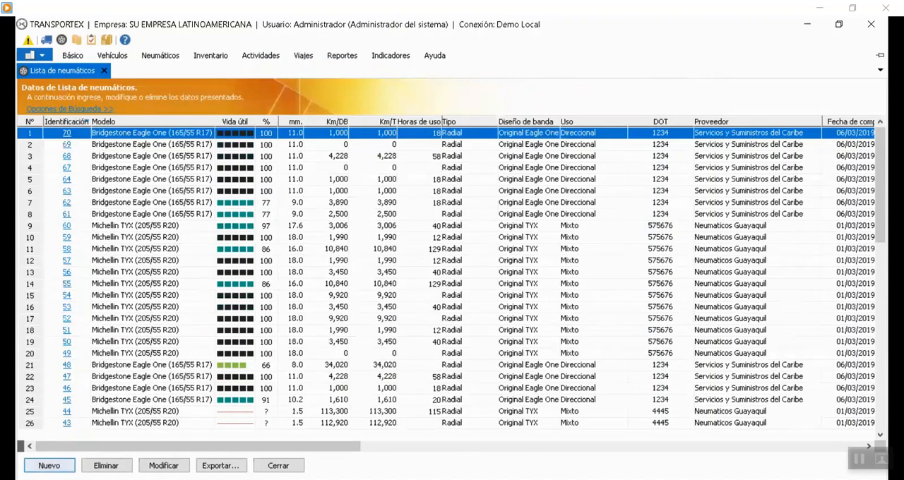
Start a new tire record with model Bridgestone Eagle One (165/55 R17), Identificación 71 and DOT 749474.
{"action": "left_click", "coordinate": [50, 466]}
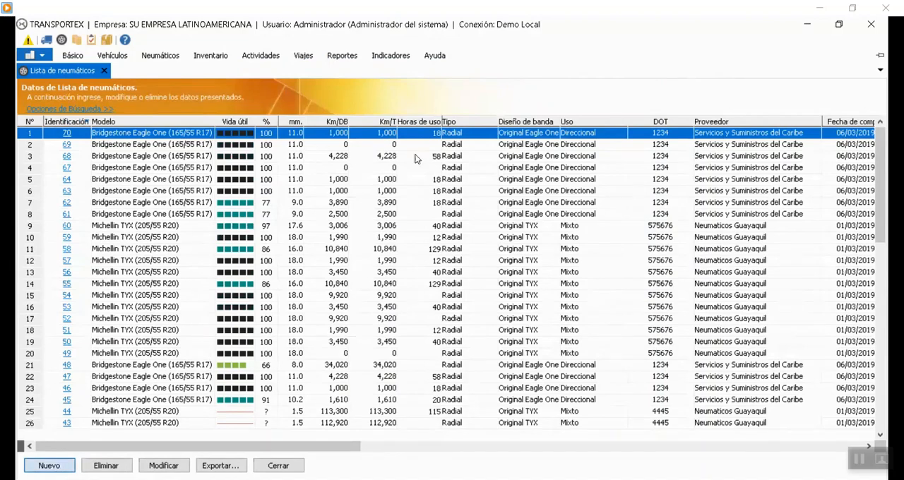
{"action": "left_click", "coordinate": [386, 130]}
{"action": "left_click", "coordinate": [379, 142]}
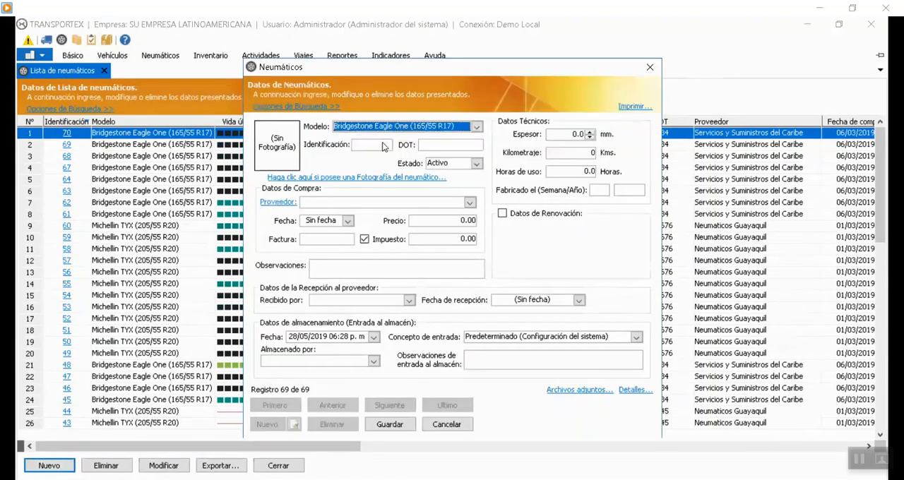
{"action": "left_click", "coordinate": [380, 145]}
{"action": "type", "text": "71"}
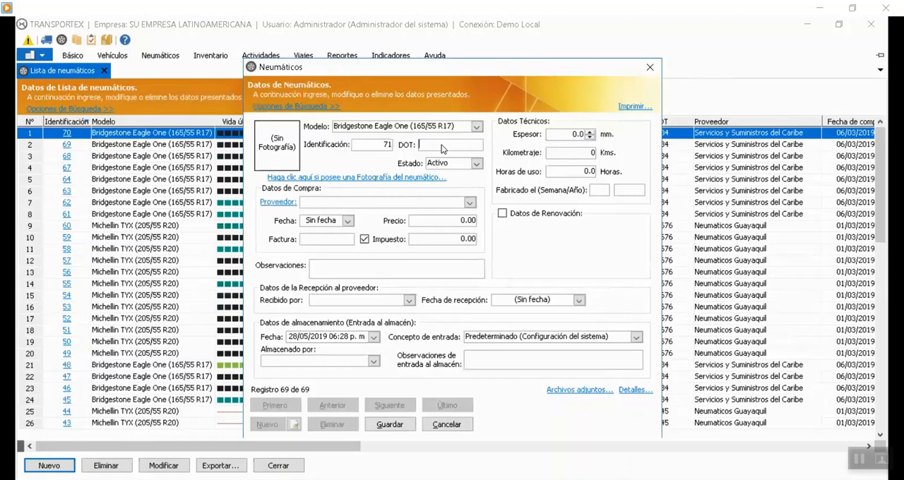
{"action": "type", "text": "749474"}
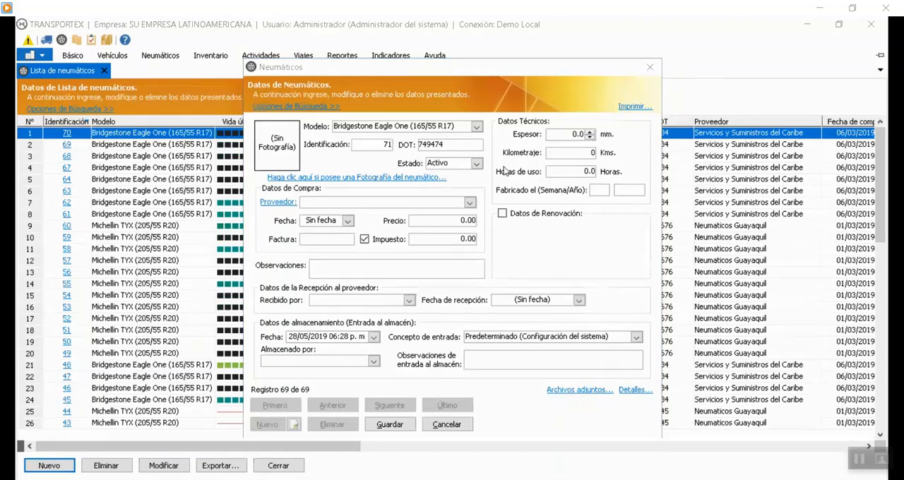
Set the new tire's manufacturing date to week 31 of year 2017.
{"action": "left_click", "coordinate": [600, 191]}
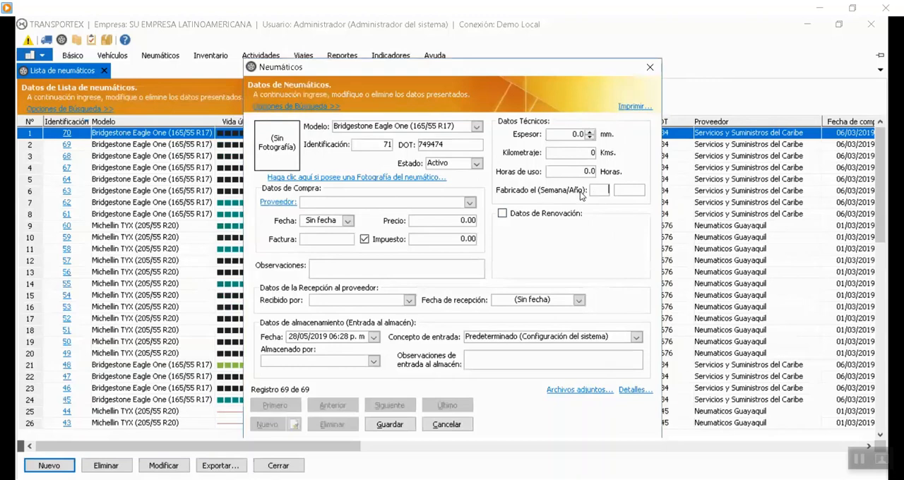
{"action": "type", "text": "31"}
{"action": "left_click", "coordinate": [625, 191]}
{"action": "type", "text": "2017"}
Fill in the purchase data with supplier Autotaller Mexicali, date 28/05/2019, price 78,980.00 and the invoice number.
{"action": "left_click", "coordinate": [338, 202]}
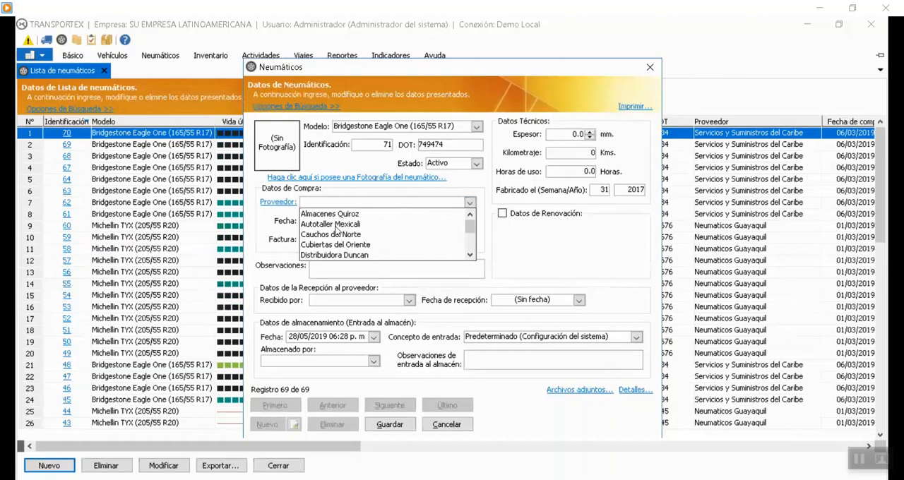
{"action": "left_click", "coordinate": [342, 224]}
{"action": "left_click", "coordinate": [347, 221]}
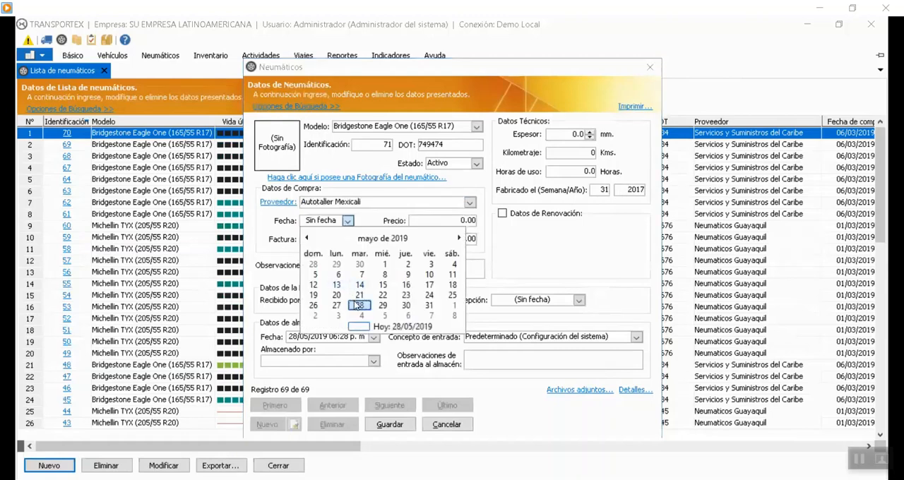
{"action": "left_click", "coordinate": [357, 306]}
{"action": "left_click", "coordinate": [463, 221]}
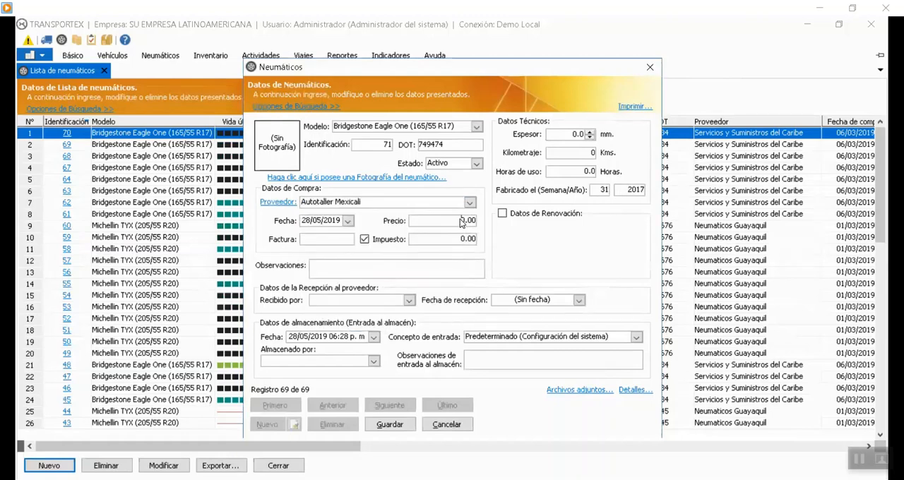
{"action": "type", "text": "78,98"}
{"action": "left_click", "coordinate": [332, 243]}
{"action": "type", "text": "45768"}
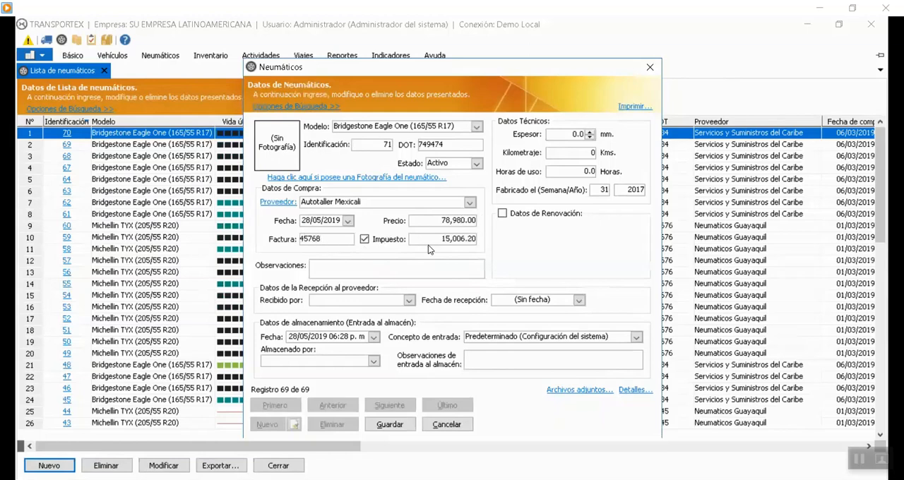
{"action": "left_click", "coordinate": [444, 263]}
Try the Doble Star Max T and Michellin TYX models on the new tire, and return to Bridgestone Eagle One (165/55 R17).
{"action": "left_click", "coordinate": [569, 136]}
{"action": "left_click", "coordinate": [476, 128]}
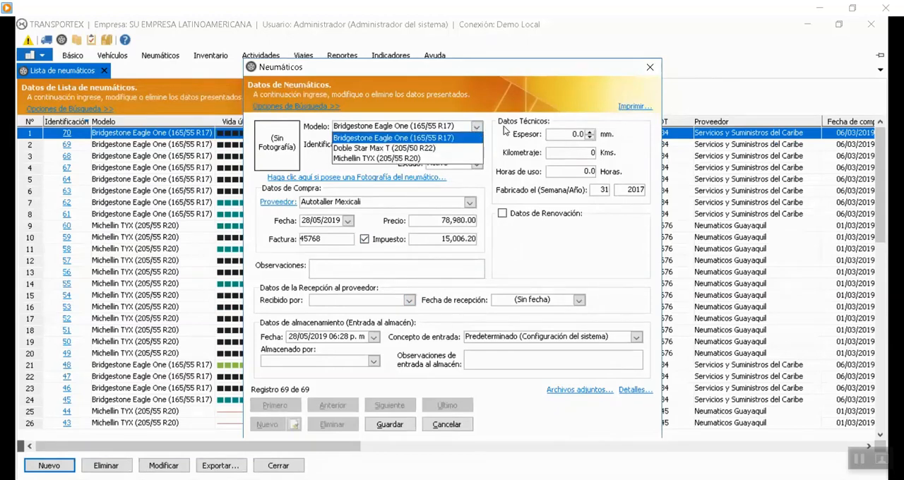
{"action": "left_click", "coordinate": [508, 132]}
{"action": "left_click", "coordinate": [478, 127]}
{"action": "left_click", "coordinate": [441, 149]}
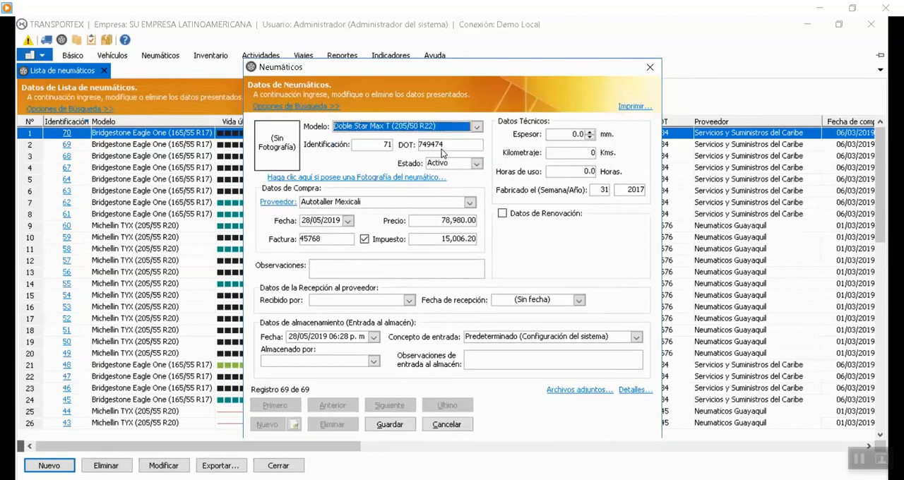
{"action": "left_click", "coordinate": [475, 127]}
{"action": "left_click", "coordinate": [401, 159]}
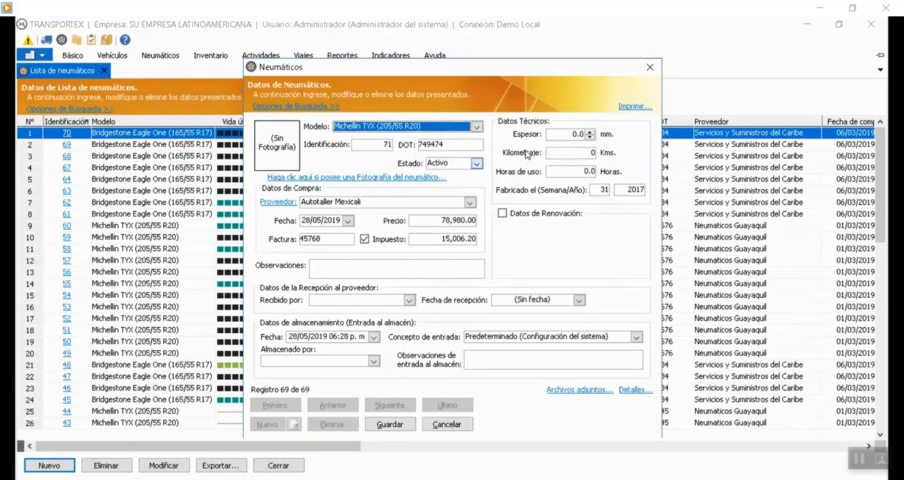
{"action": "left_click", "coordinate": [478, 127]}
{"action": "left_click", "coordinate": [438, 141]}
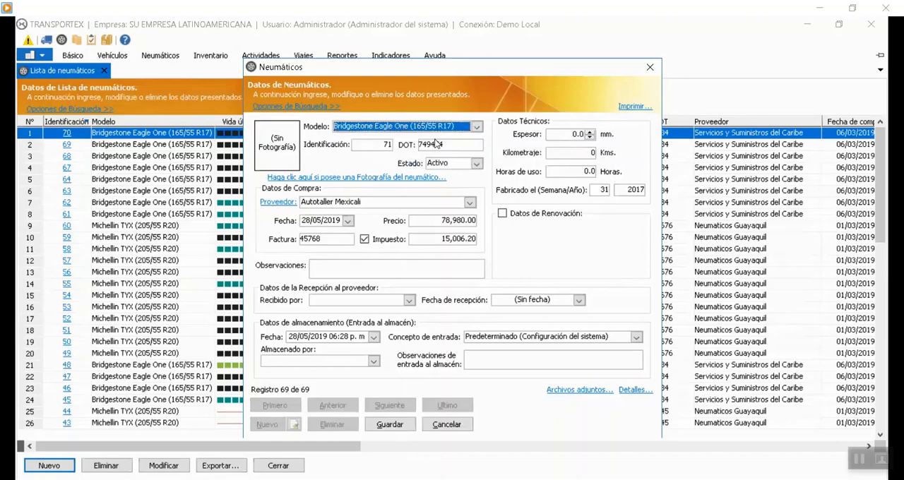
Set the new tire's Espesor to 10.0 mm.
{"action": "left_click", "coordinate": [569, 140]}
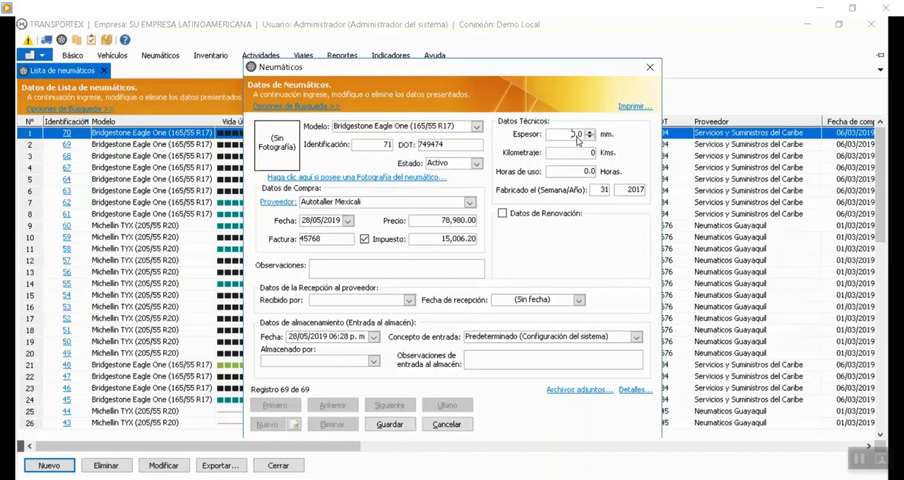
{"action": "type", "text": "1"}
{"action": "type", "text": "5"}
Enable Datos de Renovación, review its last date and new tread design options, and disable it again without choosing any.
{"action": "left_click", "coordinate": [512, 214]}
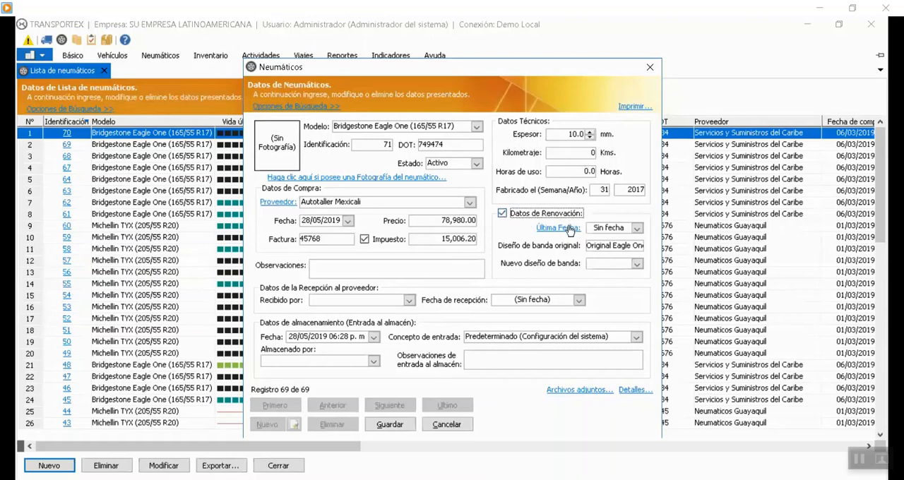
{"action": "left_click", "coordinate": [635, 229]}
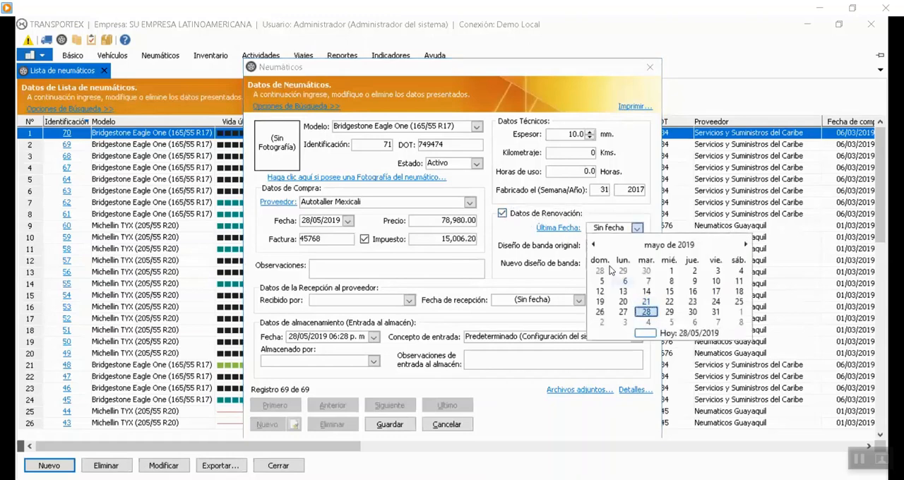
{"action": "left_click", "coordinate": [540, 247]}
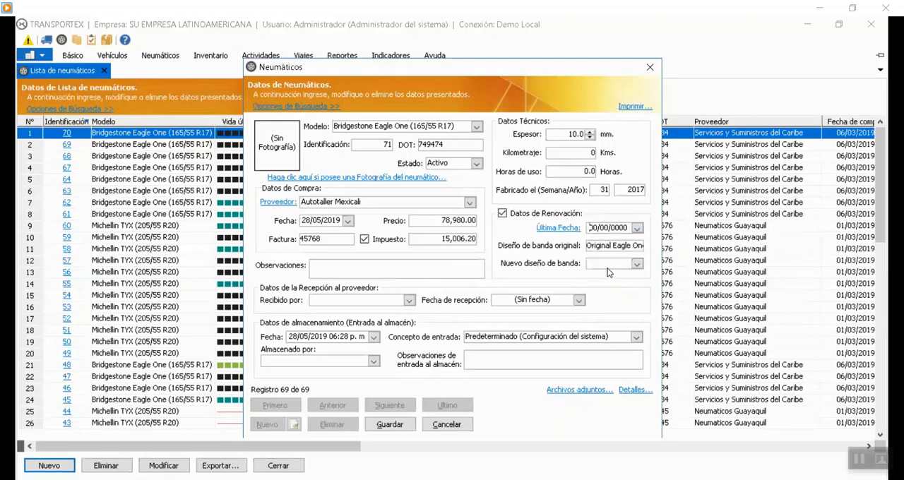
{"action": "left_click", "coordinate": [636, 264]}
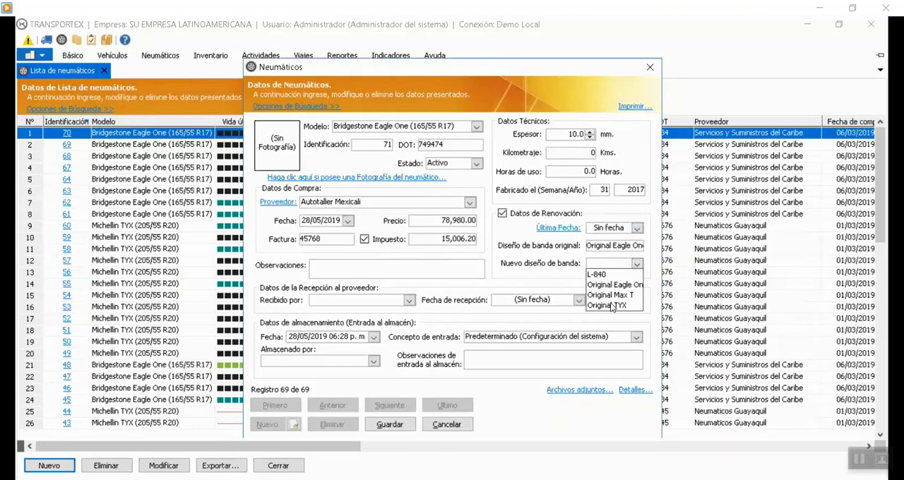
{"action": "left_click", "coordinate": [574, 275]}
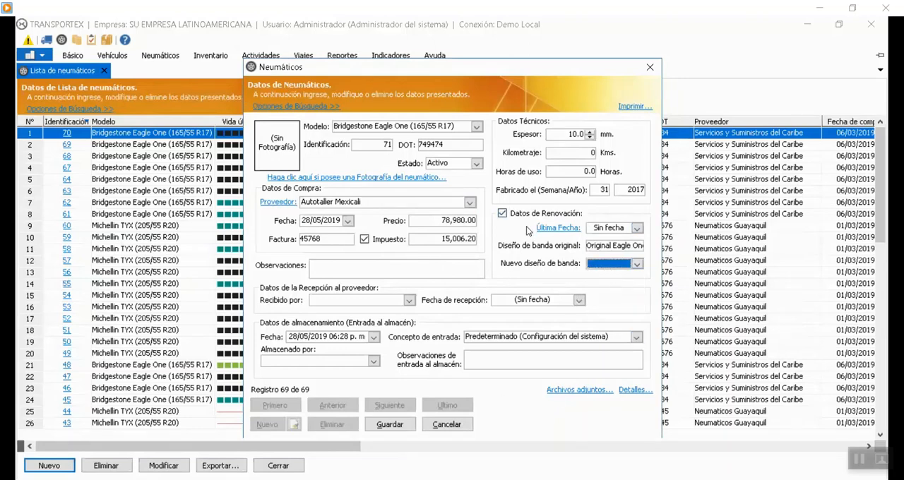
{"action": "left_click", "coordinate": [502, 213]}
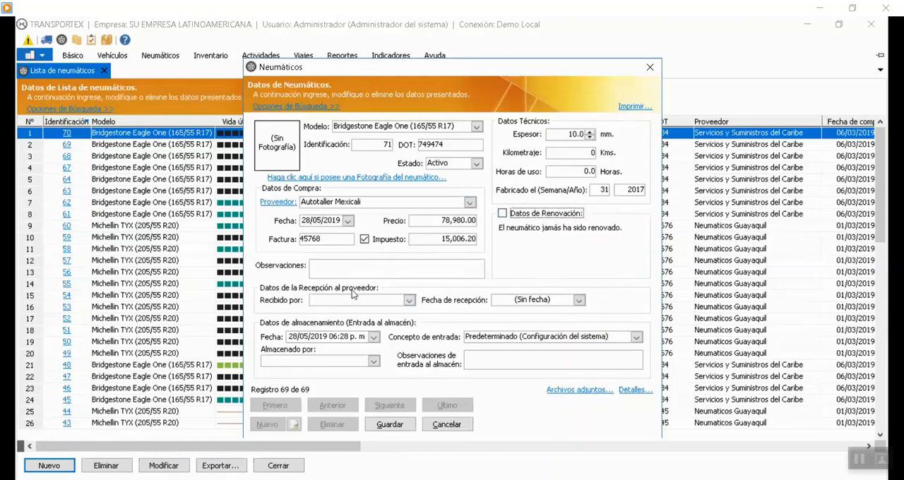
Choose the employee who received the tire from the supplier and set the reception date to 28/05/2019.
{"action": "left_click", "coordinate": [409, 301]}
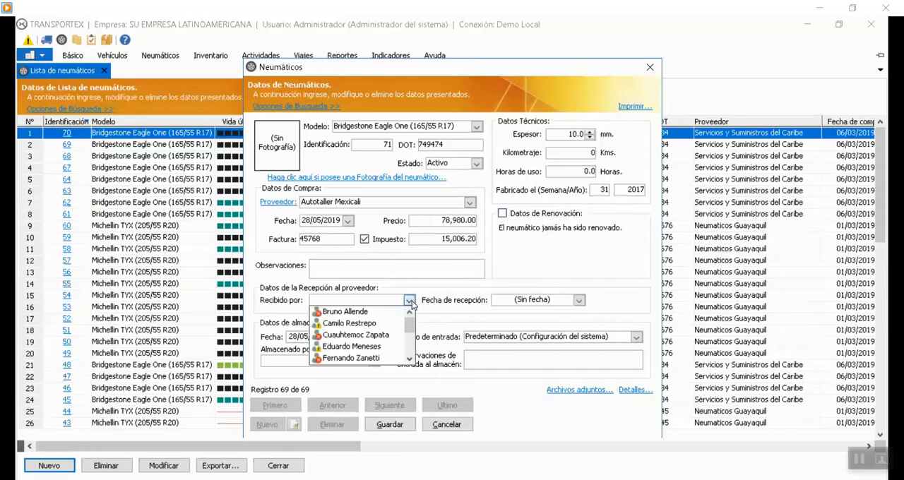
{"action": "left_click", "coordinate": [350, 335]}
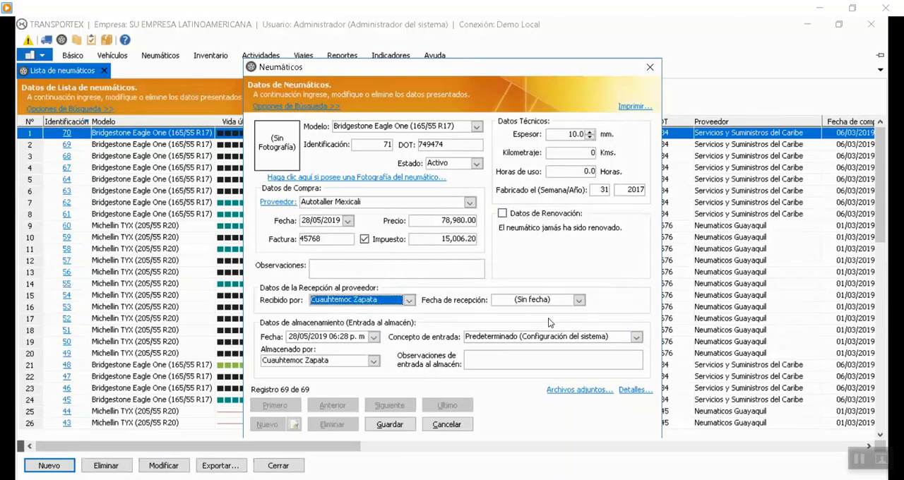
{"action": "left_click", "coordinate": [579, 300]}
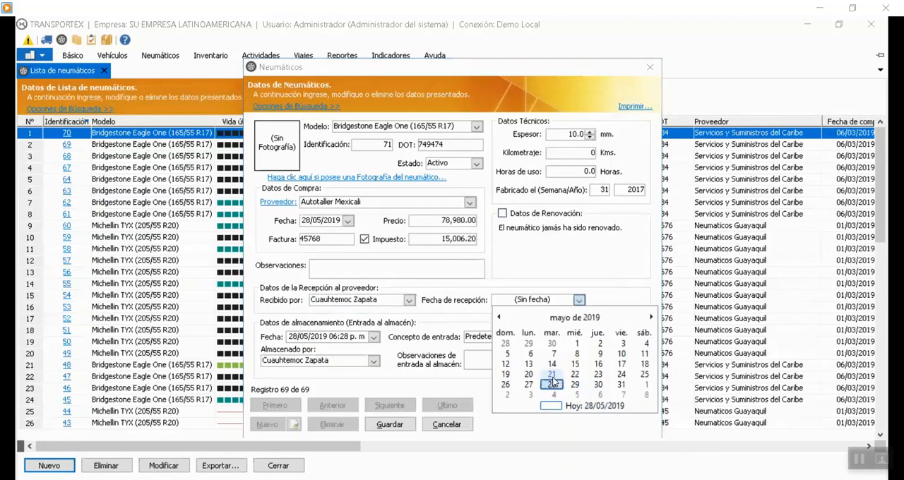
{"action": "left_click", "coordinate": [554, 381]}
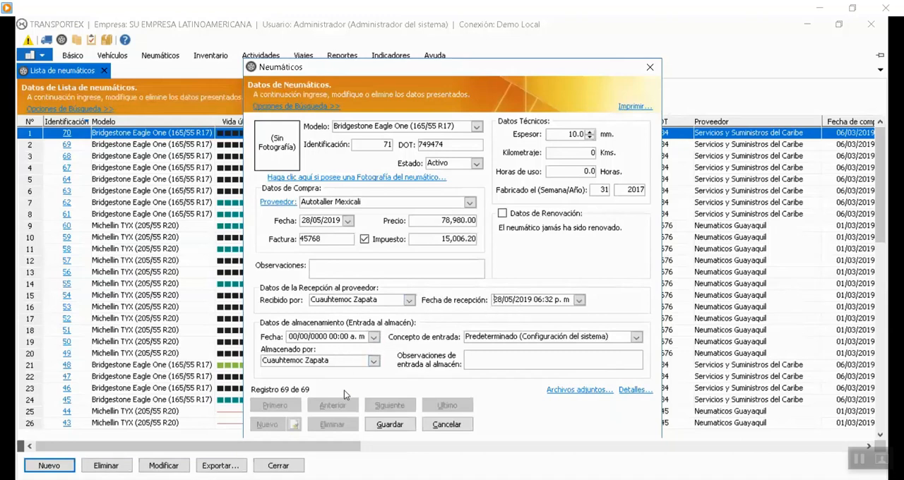
Set the storage date to 28/05/2019 and the Concepto de entrada to Nueva adquisición (Almacen General), and save the tire record.
{"action": "left_click", "coordinate": [376, 341]}
{"action": "left_click", "coordinate": [341, 419]}
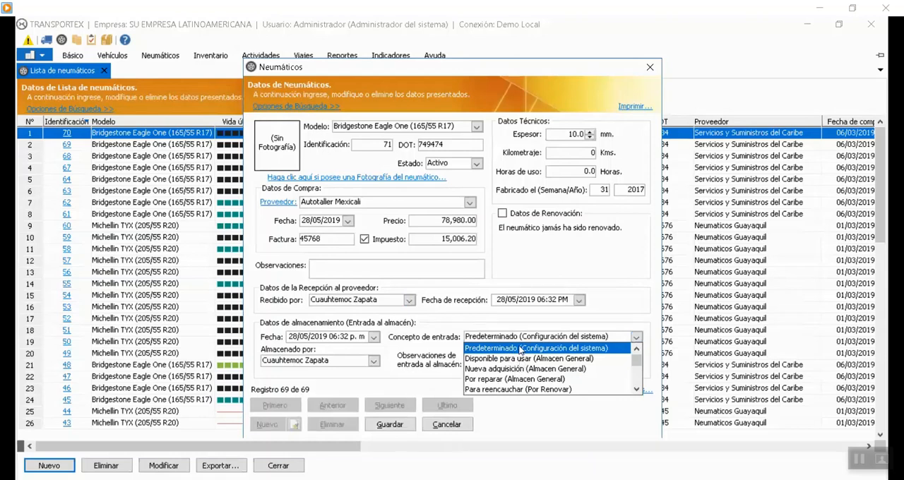
{"action": "left_click", "coordinate": [498, 369]}
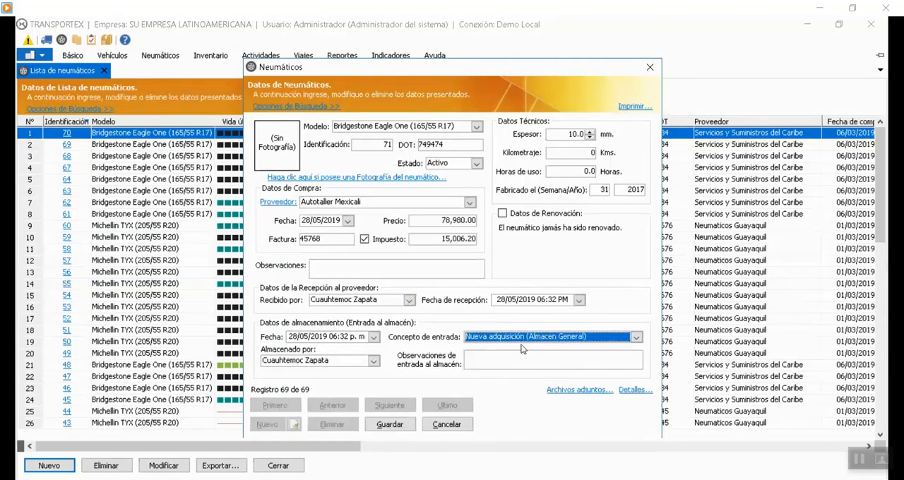
{"action": "left_click", "coordinate": [536, 363]}
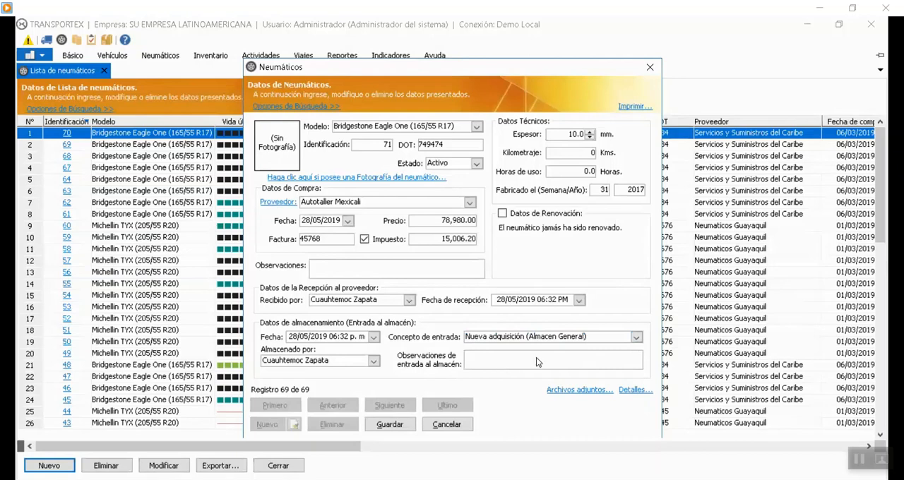
{"action": "left_click", "coordinate": [389, 425]}
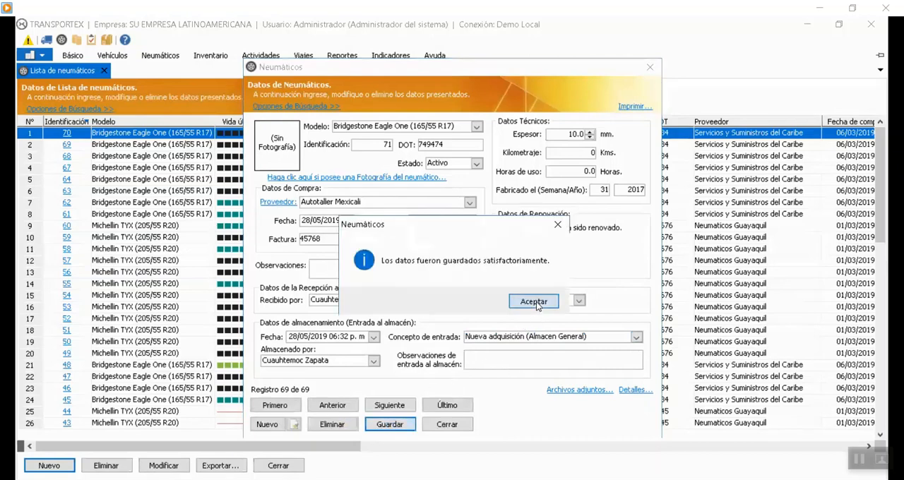
{"action": "left_click", "coordinate": [533, 302]}
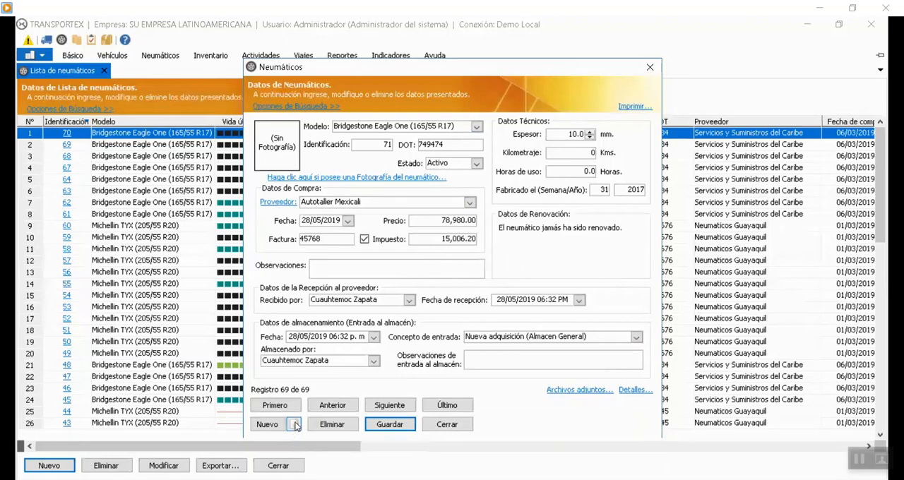
Duplicate the tire 71 record with Identificación 72, save it, and close the record and the tire list.
{"action": "left_click", "coordinate": [295, 425]}
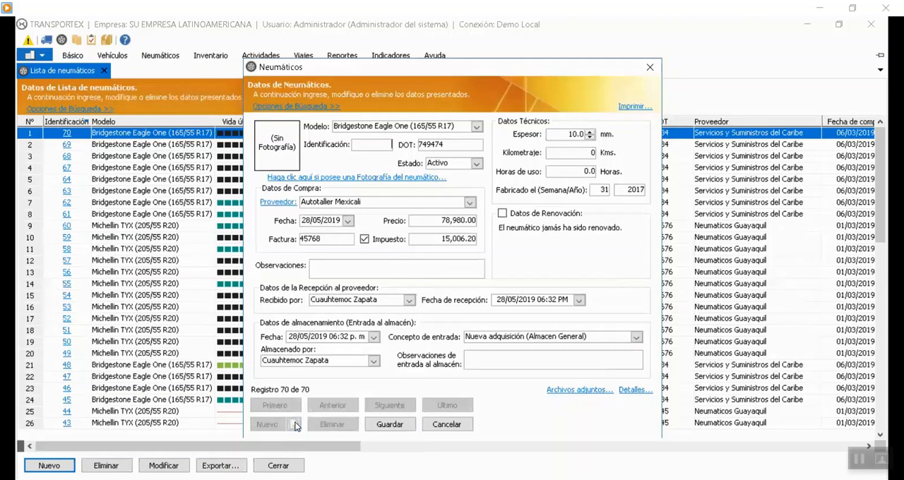
{"action": "left_click", "coordinate": [380, 146]}
{"action": "type", "text": "72"}
{"action": "left_click", "coordinate": [382, 424]}
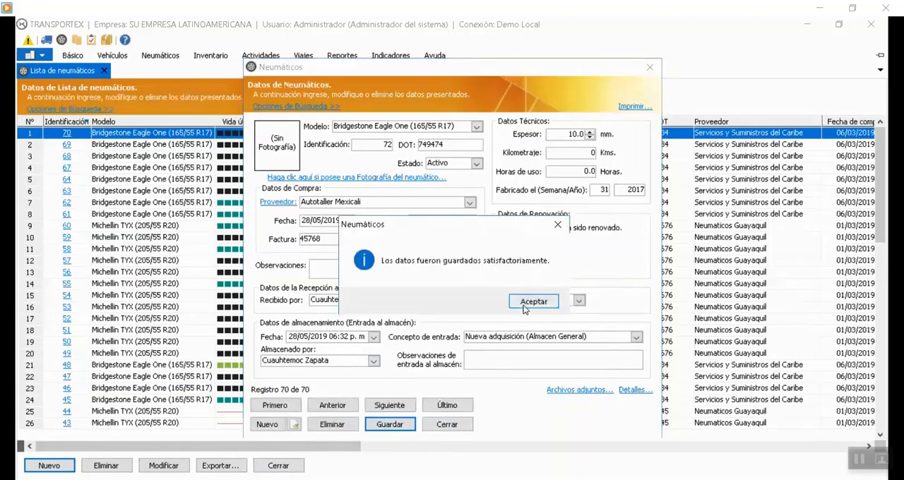
{"action": "left_click", "coordinate": [531, 305]}
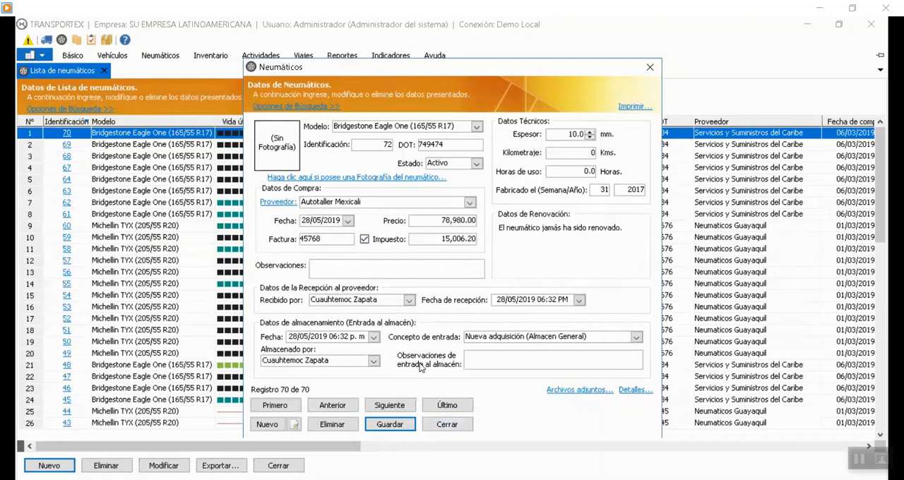
{"action": "left_click", "coordinate": [448, 424]}
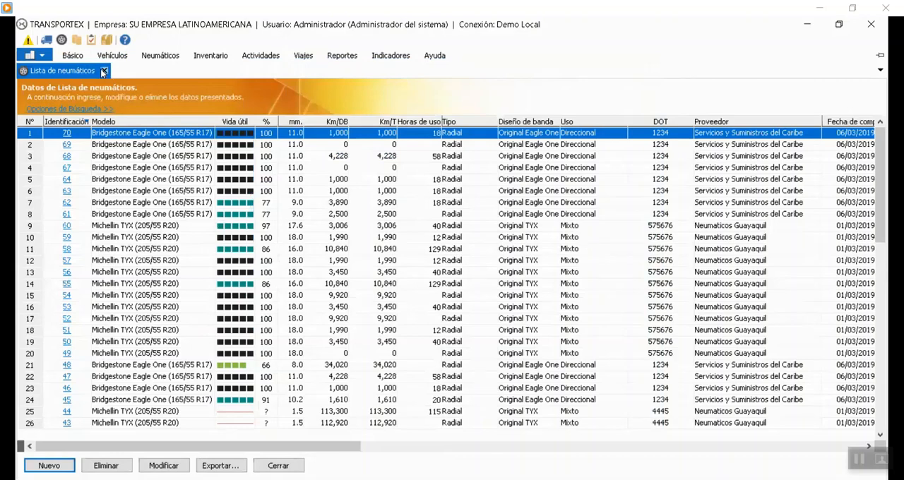
{"action": "left_click", "coordinate": [103, 71]}
Open the assignment of tires to a vehicle or warehouse, review its vehicles and tire warehouses, and close it.
{"action": "left_click", "coordinate": [162, 59]}
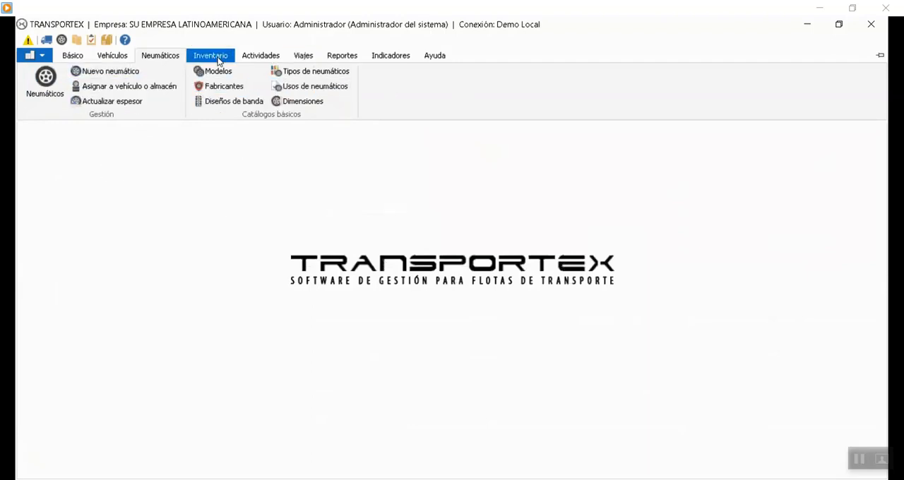
{"action": "left_click", "coordinate": [422, 268]}
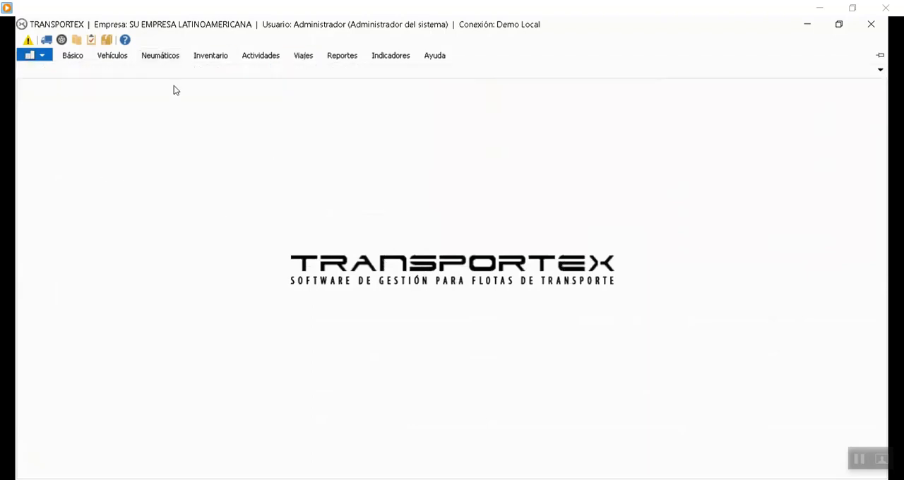
{"action": "left_click", "coordinate": [160, 57]}
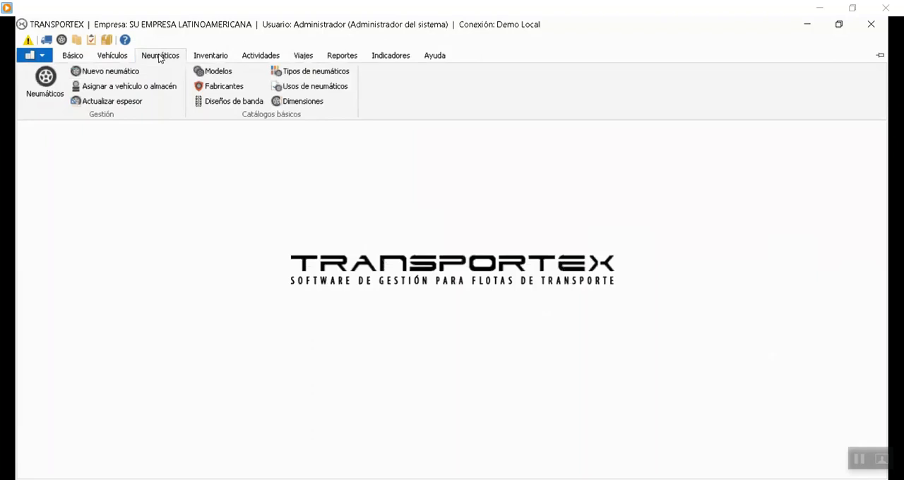
{"action": "left_click", "coordinate": [110, 88]}
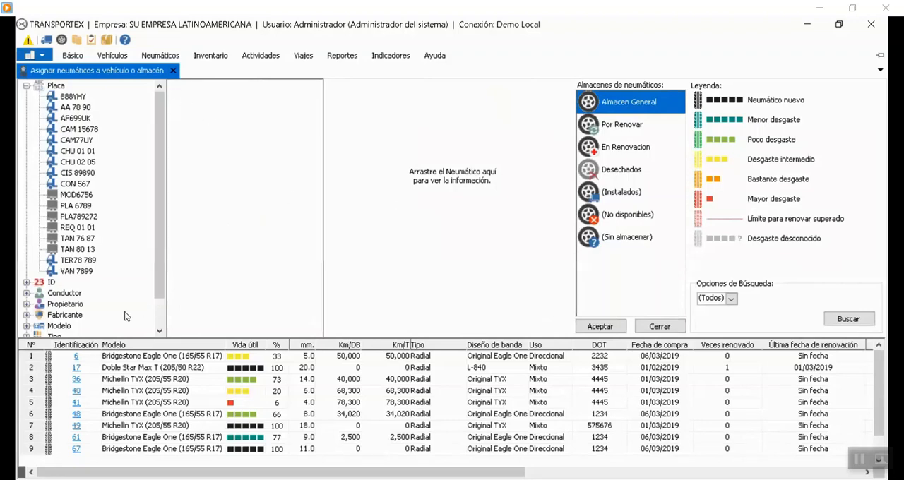
{"action": "left_click", "coordinate": [173, 71]}
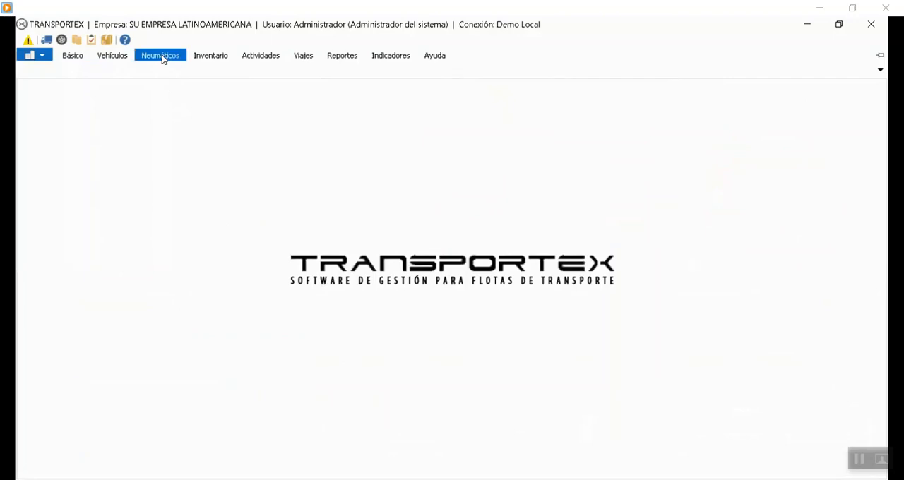
{"action": "left_click", "coordinate": [251, 57]}
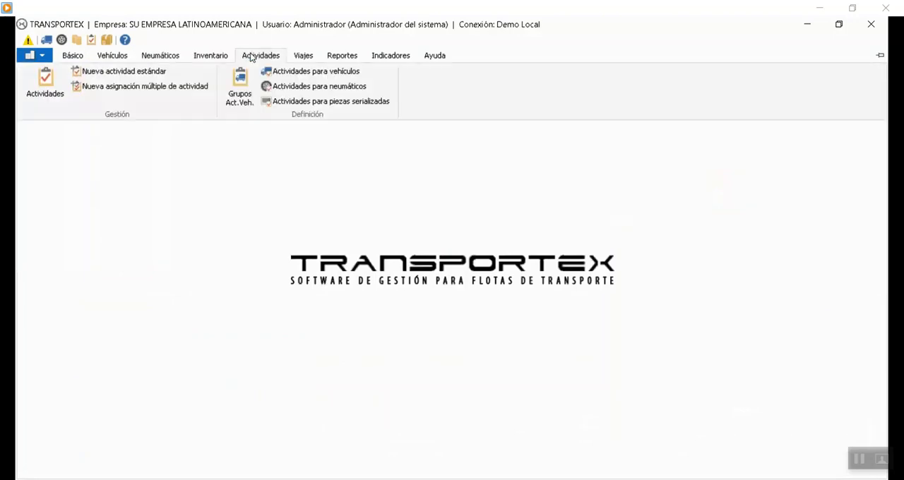
{"action": "left_click", "coordinate": [113, 71]}
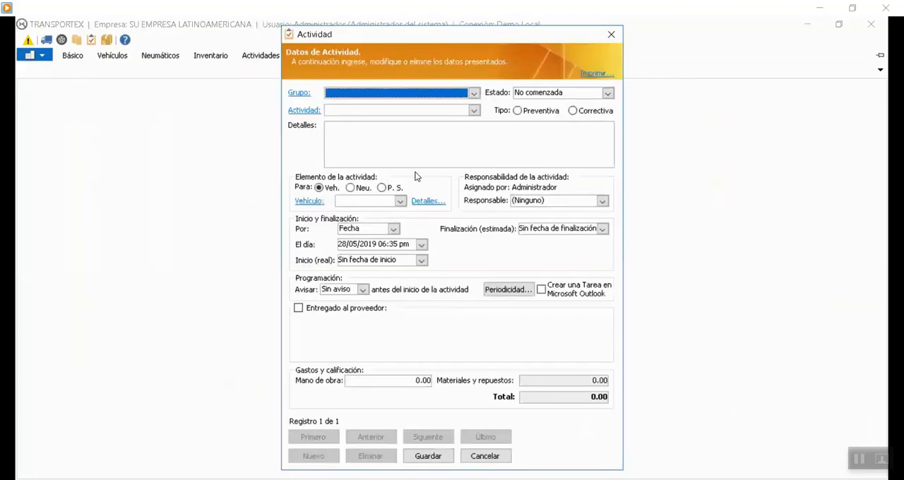
{"action": "left_click", "coordinate": [484, 456]}
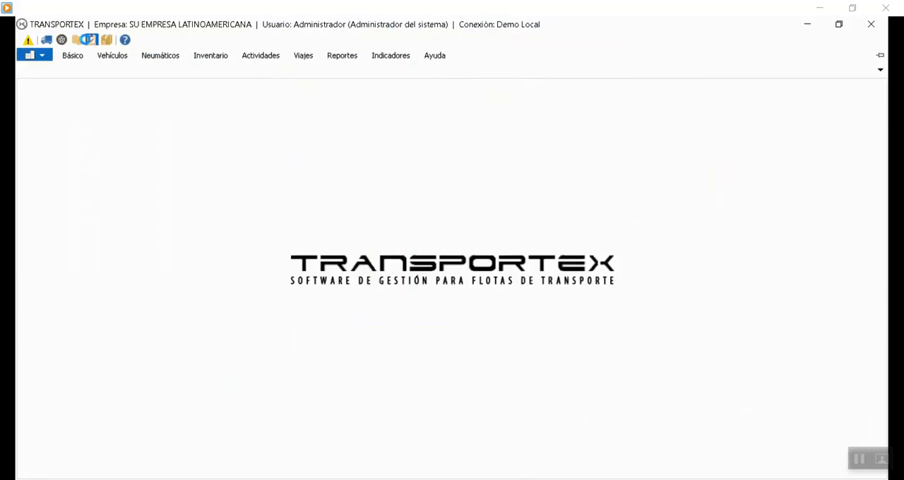
Open the activity list and look through the activities registered for the fleet.
{"action": "left_click", "coordinate": [89, 40]}
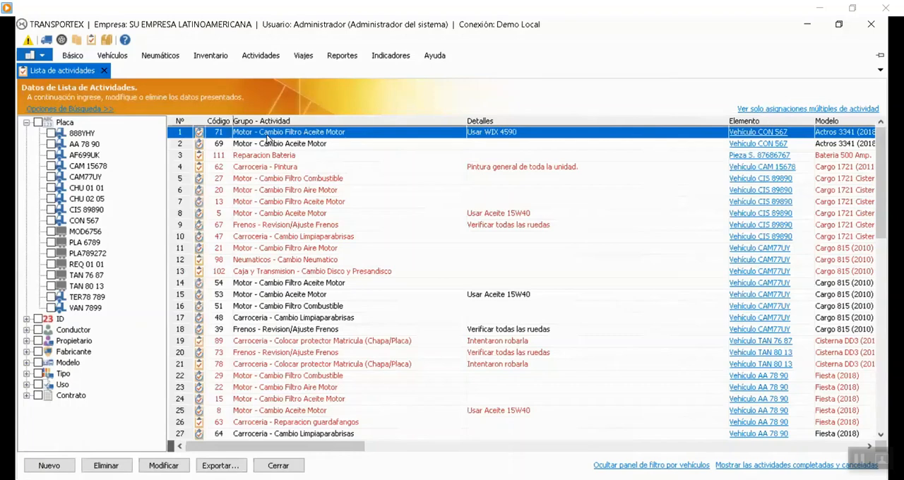
{"action": "left_click", "coordinate": [288, 195]}
{"action": "left_click", "coordinate": [284, 283]}
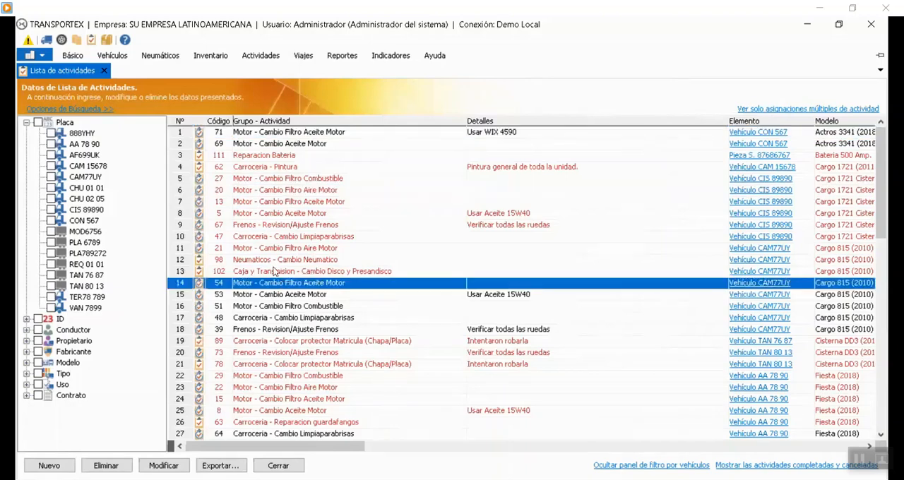
{"action": "left_click", "coordinate": [243, 205]}
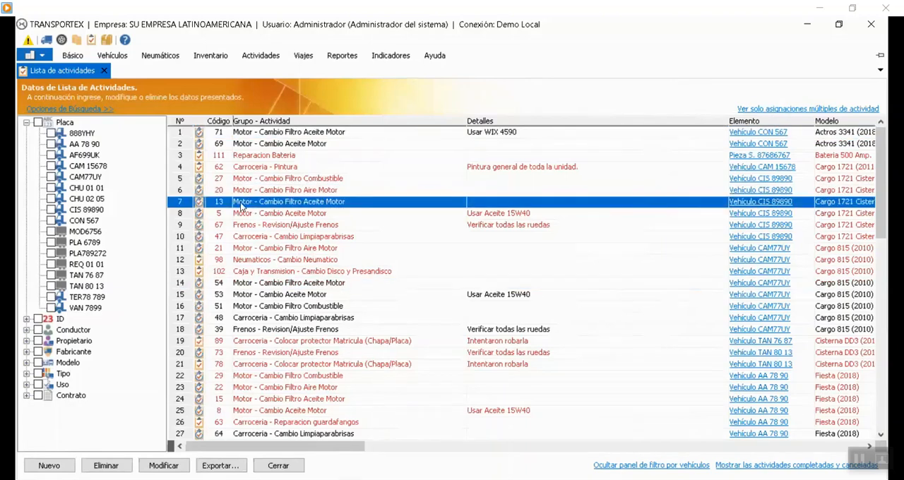
Review the Neumáticos y ejes details of vehicle CAM 15678 and close them.
{"action": "left_click", "coordinate": [87, 165]}
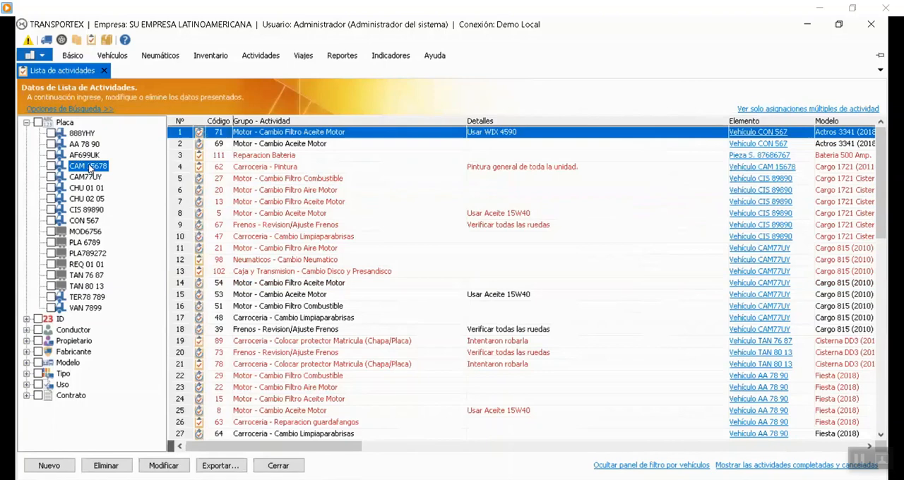
{"action": "right_click", "coordinate": [89, 166]}
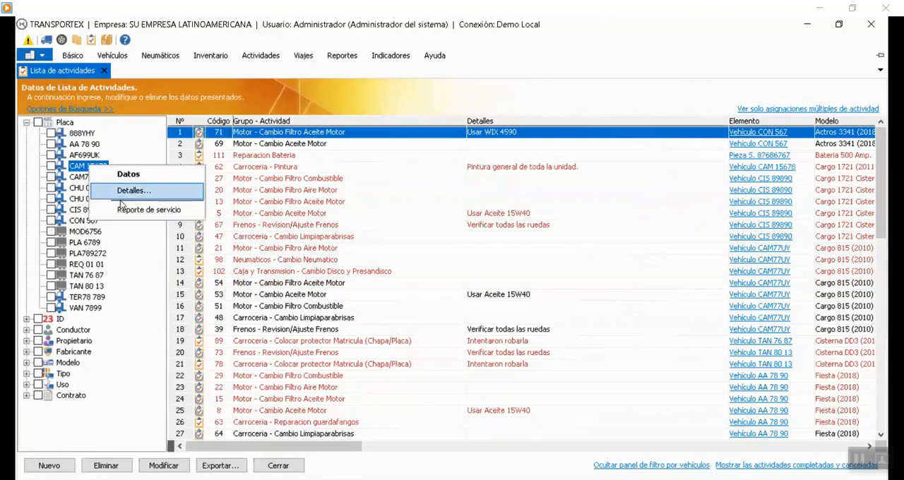
{"action": "left_click", "coordinate": [148, 196]}
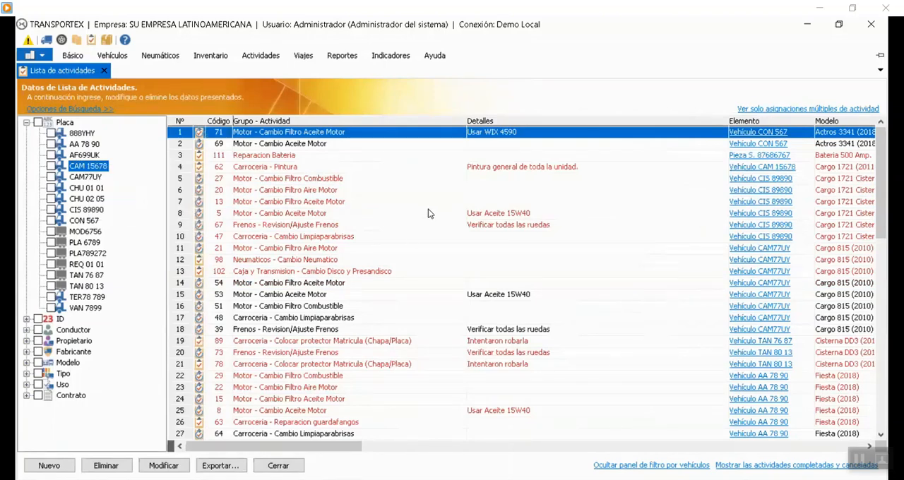
{"action": "left_click", "coordinate": [360, 191]}
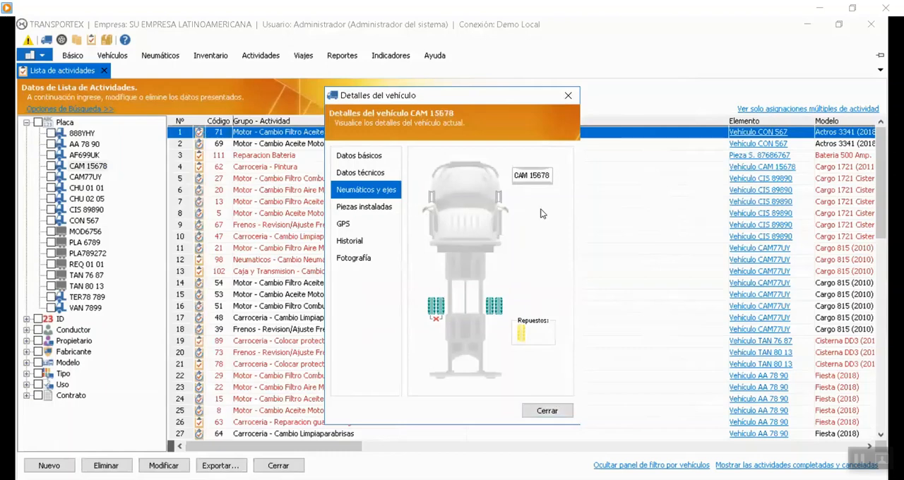
{"action": "left_click", "coordinate": [545, 409]}
Filter the activity list to vehicle CAM 15678 and start a new activity with Grupo Neumaticos and Actividad Cambio Neumatico.
{"action": "left_click", "coordinate": [51, 166]}
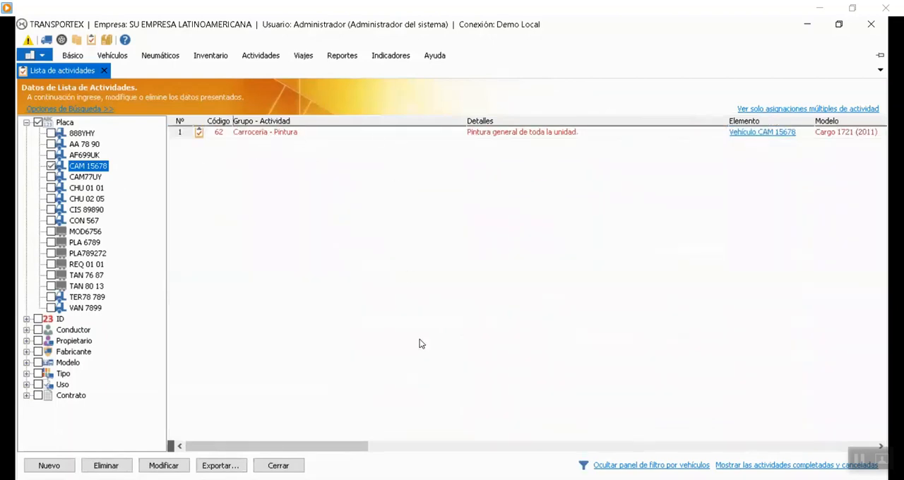
{"action": "left_click", "coordinate": [44, 466]}
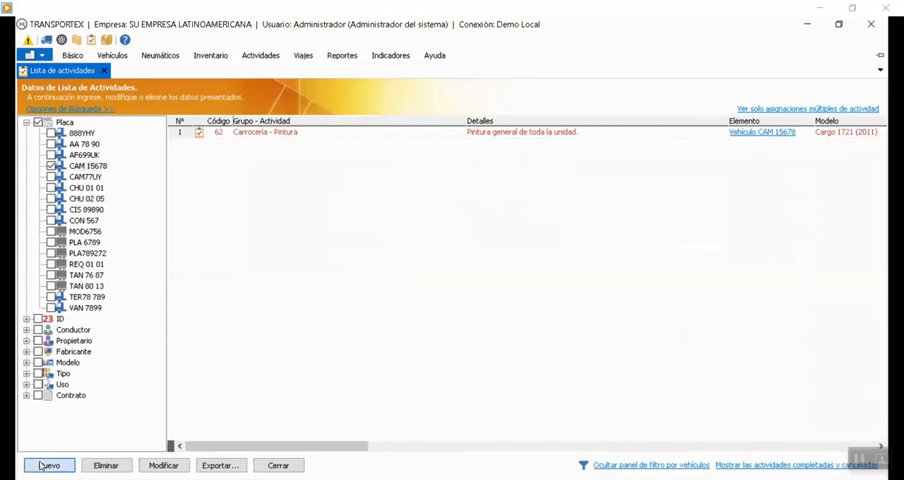
{"action": "left_click", "coordinate": [467, 308]}
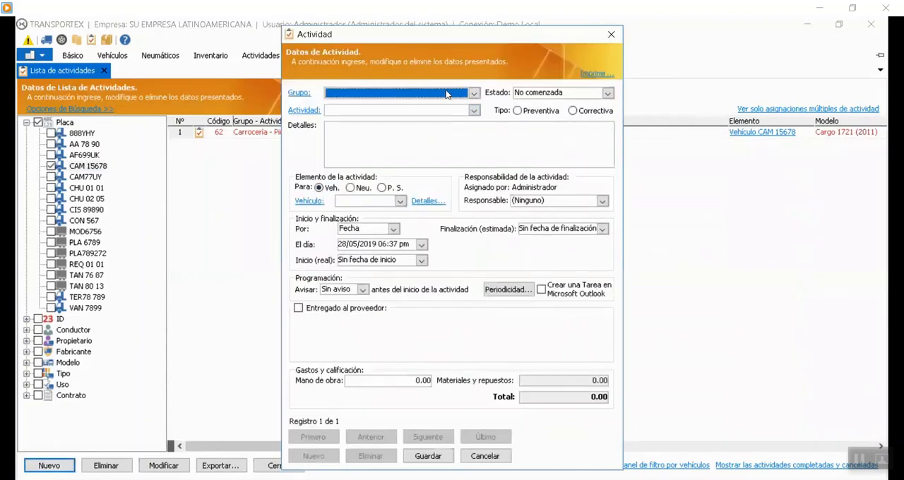
{"action": "left_click", "coordinate": [473, 92]}
{"action": "key", "text": "n"}
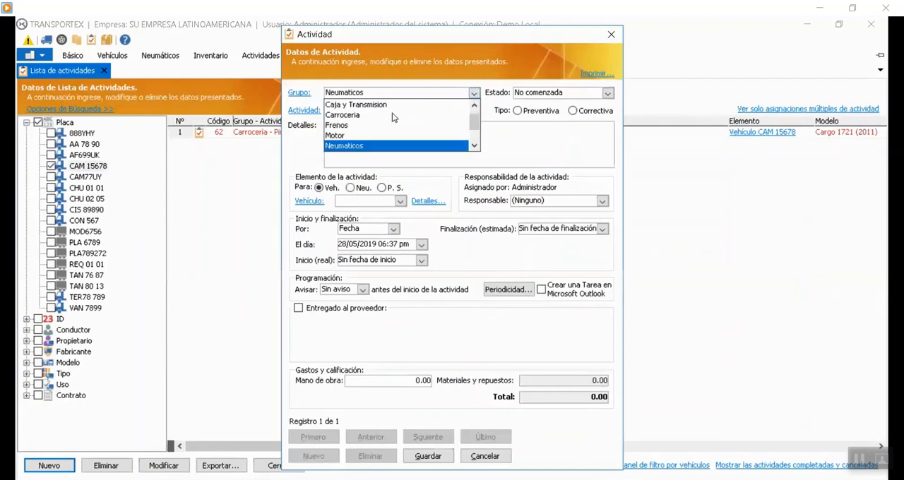
{"action": "left_click", "coordinate": [359, 147]}
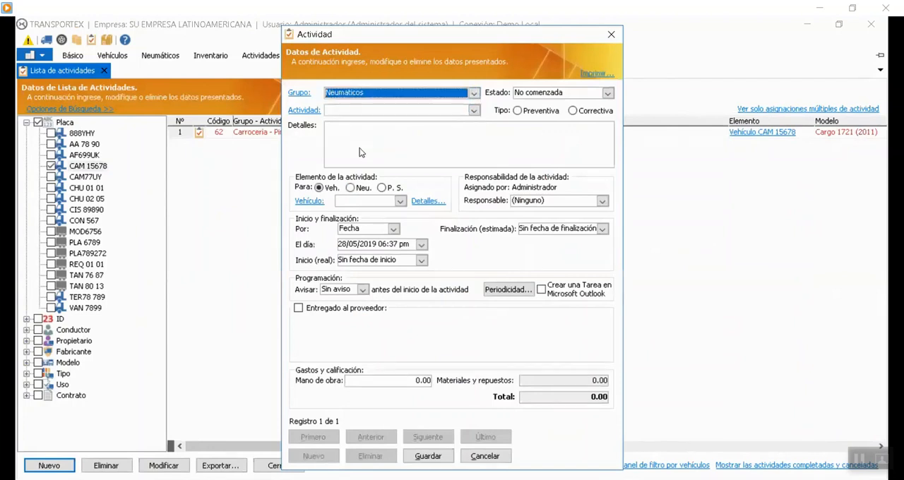
{"action": "left_click", "coordinate": [471, 111]}
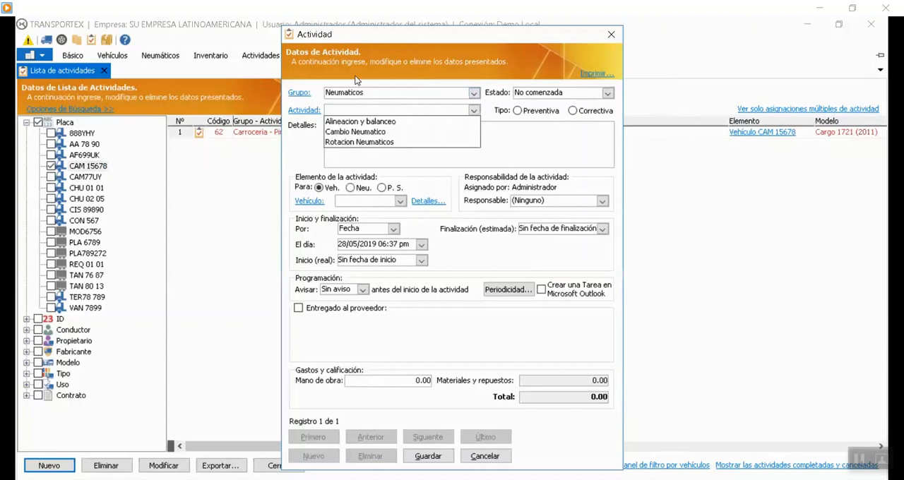
{"action": "left_click", "coordinate": [375, 133]}
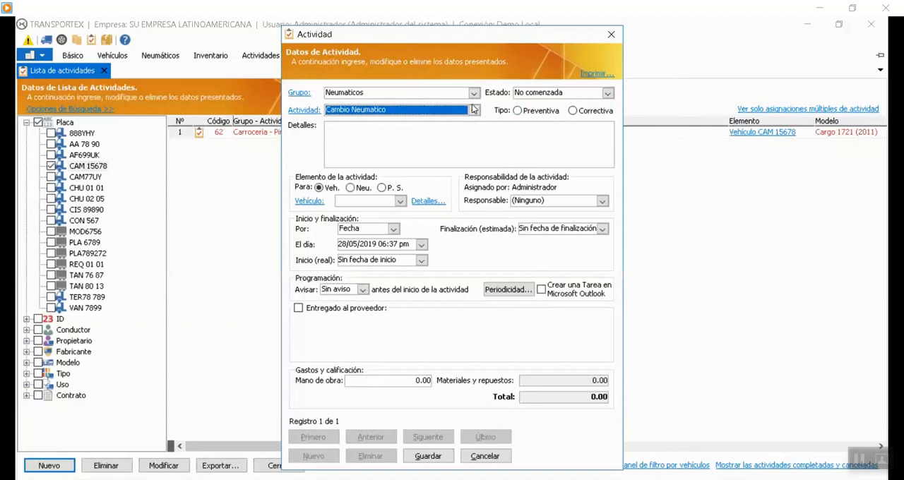
Set the activity's type to Correctiva, Estado to En curso and vehicle to CAM 15678, save it and close the form.
{"action": "left_click", "coordinate": [584, 113]}
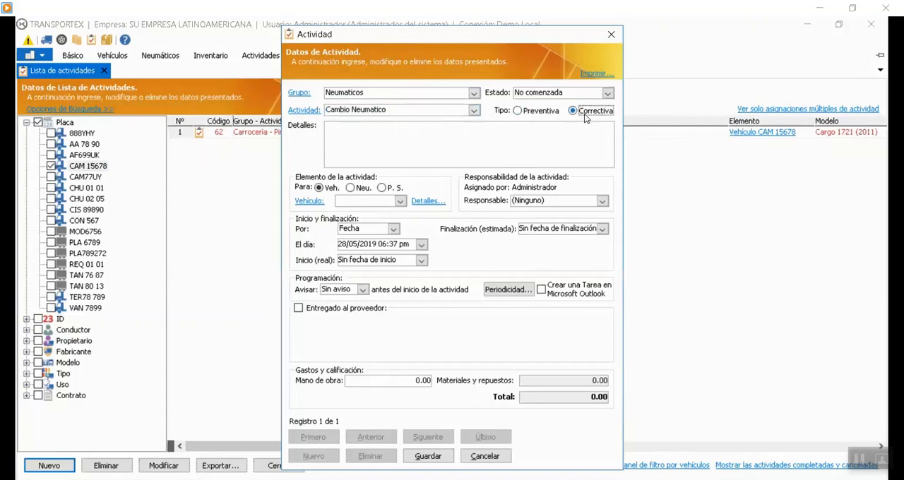
{"action": "left_click", "coordinate": [607, 95]}
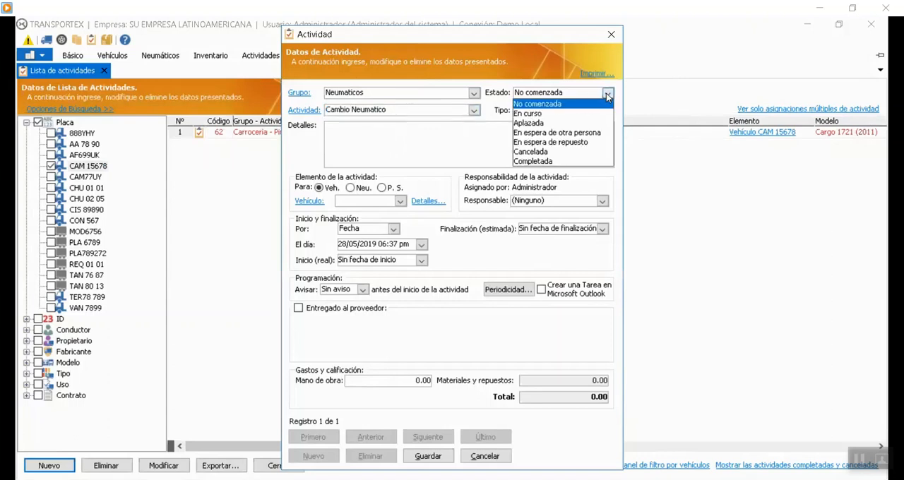
{"action": "left_click", "coordinate": [548, 114]}
{"action": "left_click", "coordinate": [400, 201]}
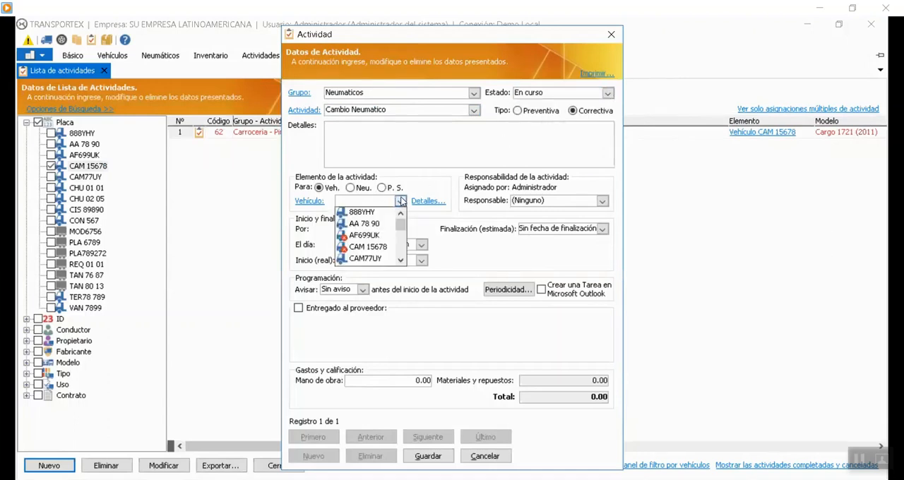
{"action": "left_click", "coordinate": [364, 247]}
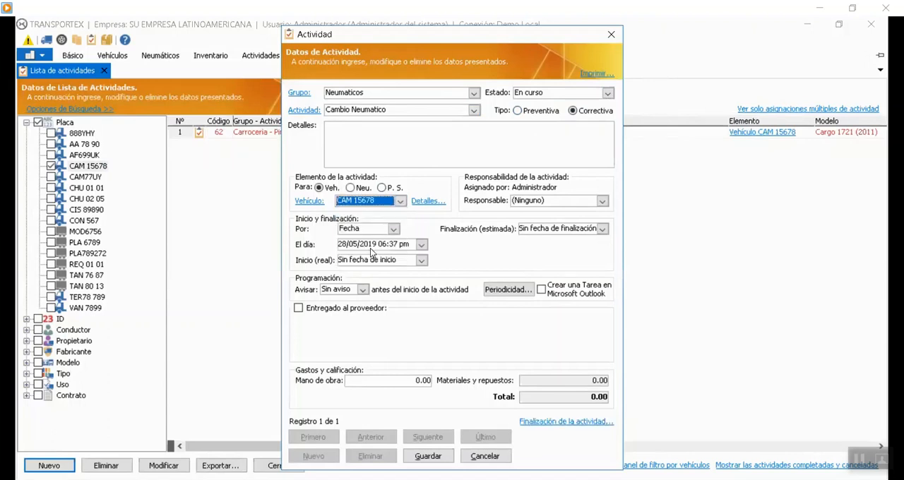
{"action": "left_click", "coordinate": [438, 457]}
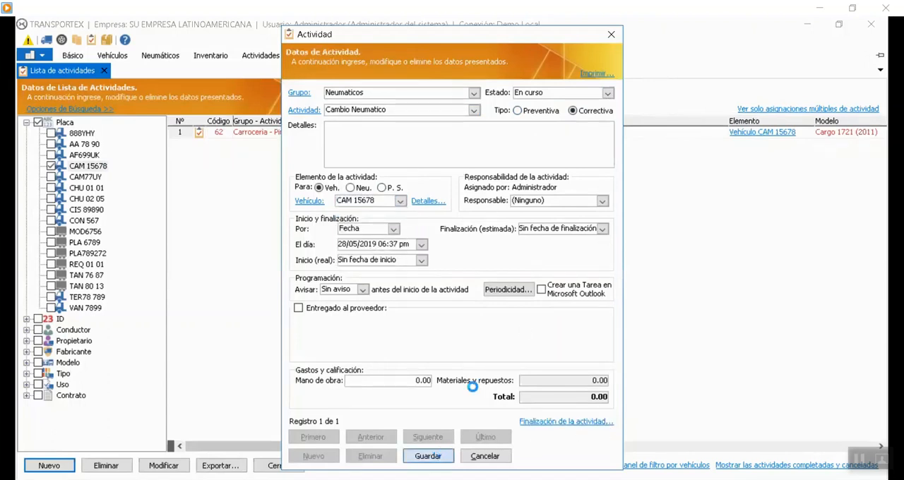
{"action": "left_click", "coordinate": [539, 305]}
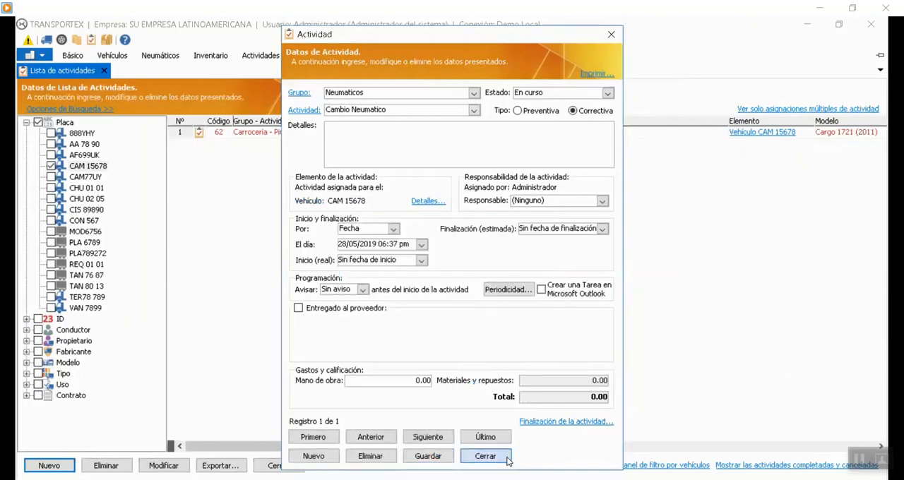
{"action": "left_click", "coordinate": [500, 456]}
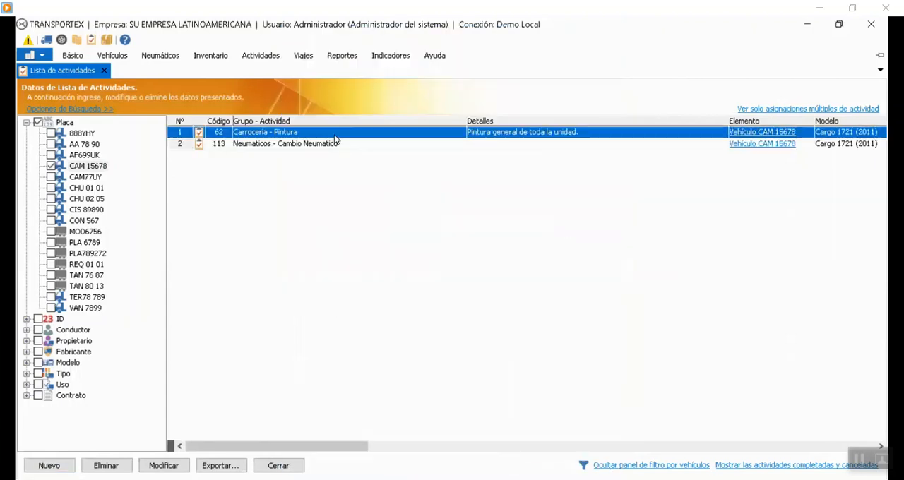
Close the activity list and open the assignment of tires to a vehicle or warehouse for vehicle CAM 15678.
{"action": "left_click", "coordinate": [286, 144]}
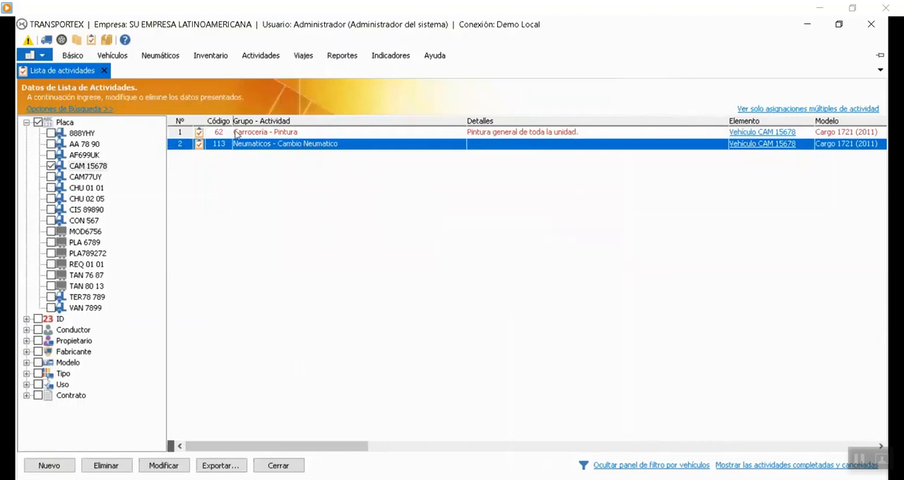
{"action": "left_click", "coordinate": [104, 70]}
{"action": "left_click", "coordinate": [160, 55]}
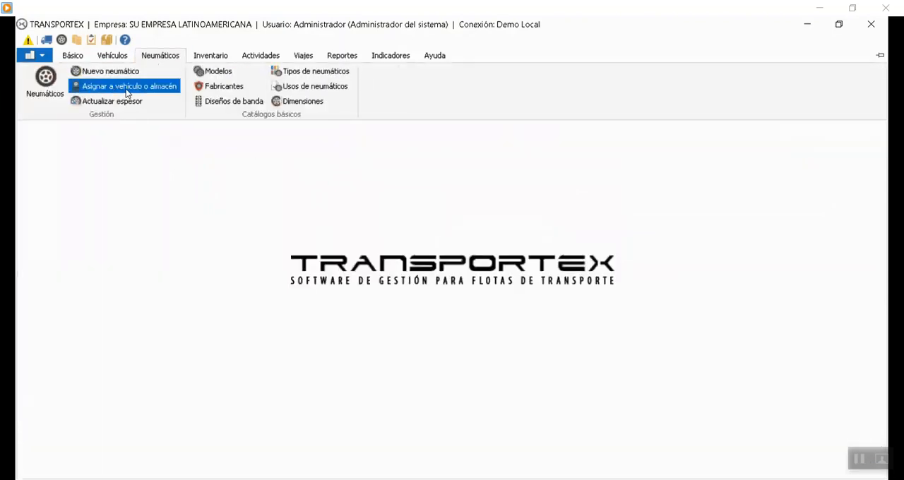
{"action": "left_click", "coordinate": [128, 86]}
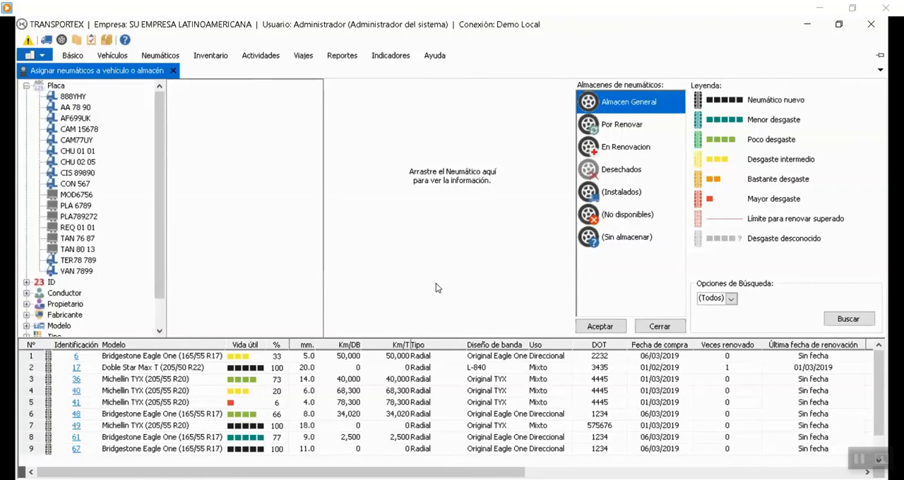
{"action": "left_click", "coordinate": [79, 130]}
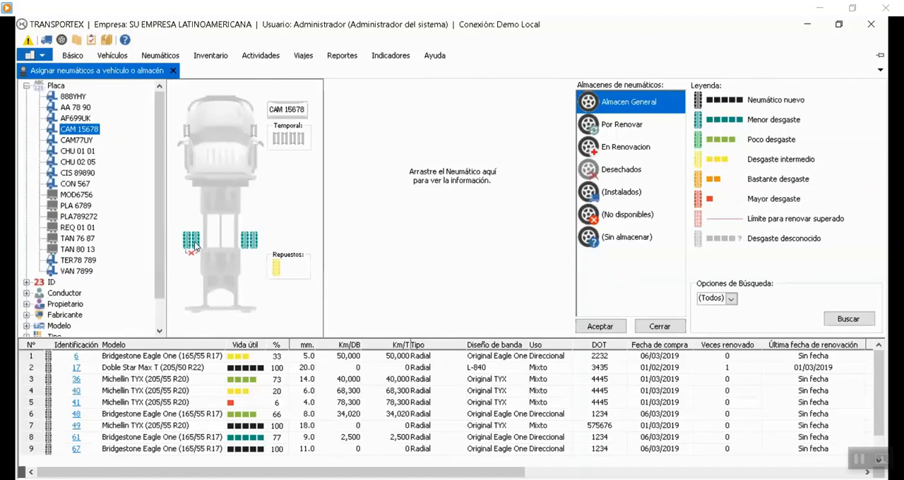
Examine the technical data of the inner left rear tire and compare it with the tires stored in Almacen General.
{"action": "left_click_drag", "start_coordinate": [195, 243], "coordinate": [369, 220]}
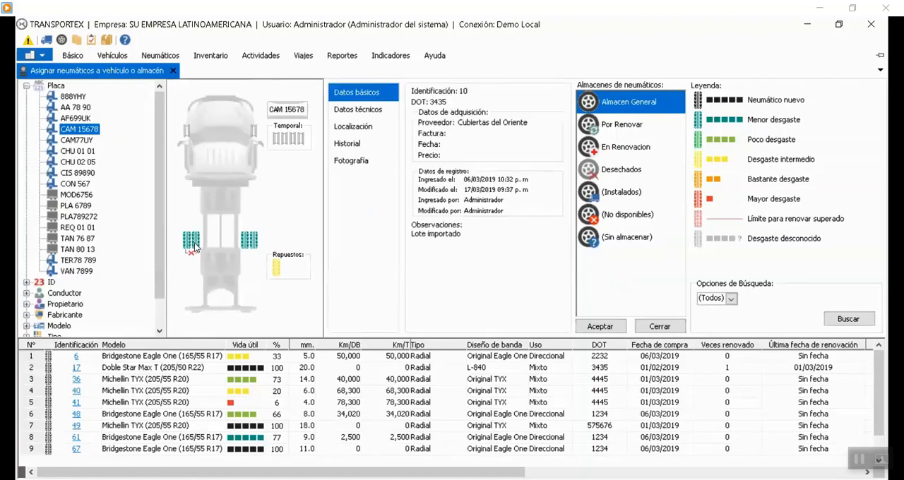
{"action": "left_click", "coordinate": [352, 112]}
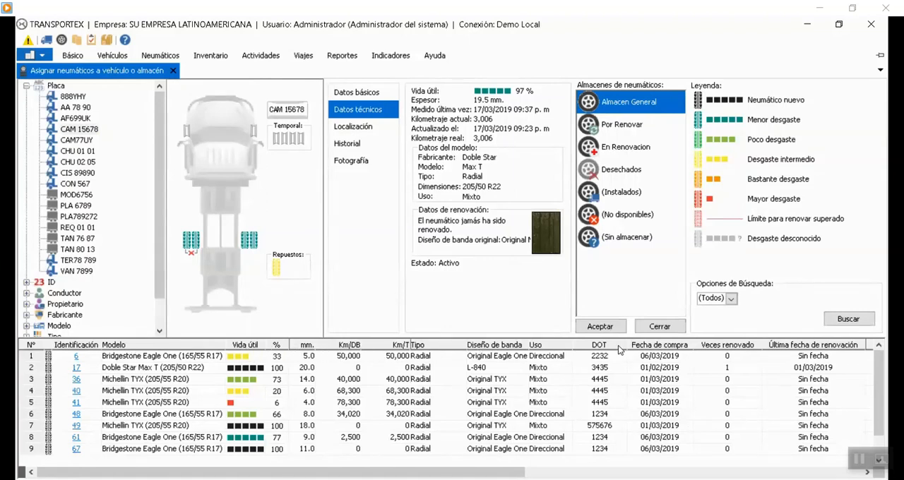
{"action": "left_click", "coordinate": [186, 358]}
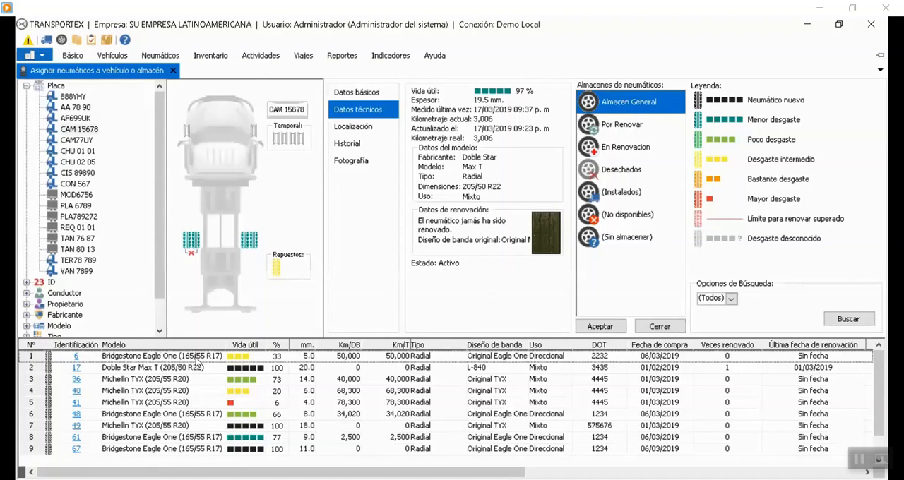
{"action": "left_click", "coordinate": [182, 383]}
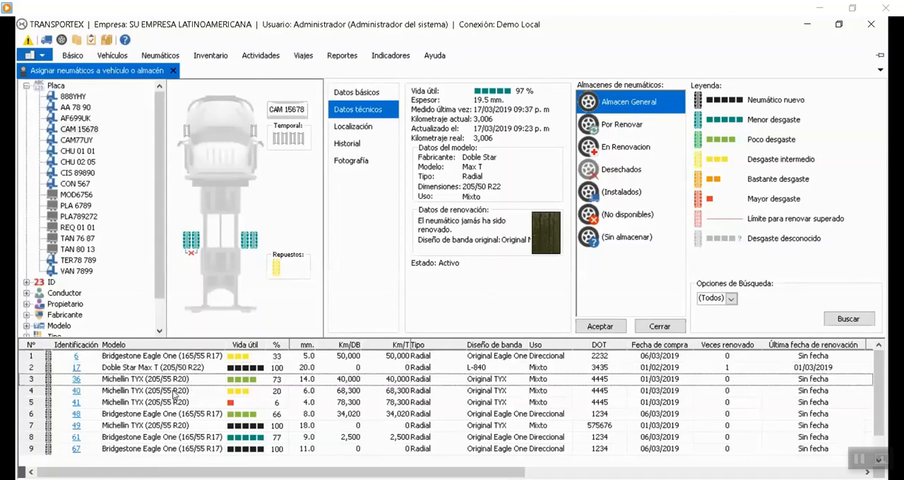
{"action": "left_click", "coordinate": [195, 356]}
{"action": "left_click", "coordinate": [191, 369]}
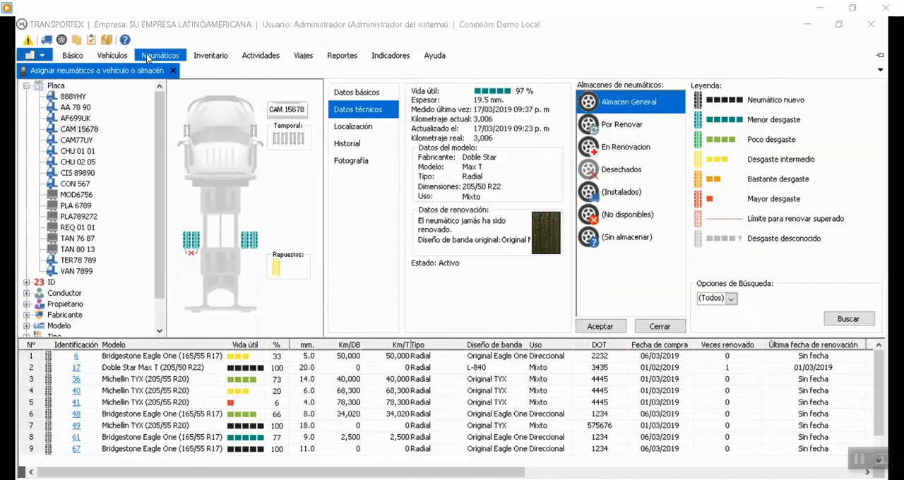
Look through the tires in Por Renovar, En Renovacion, Desechados, Instalados, No disponibles and Sin almacenar.
{"action": "left_click", "coordinate": [148, 58]}
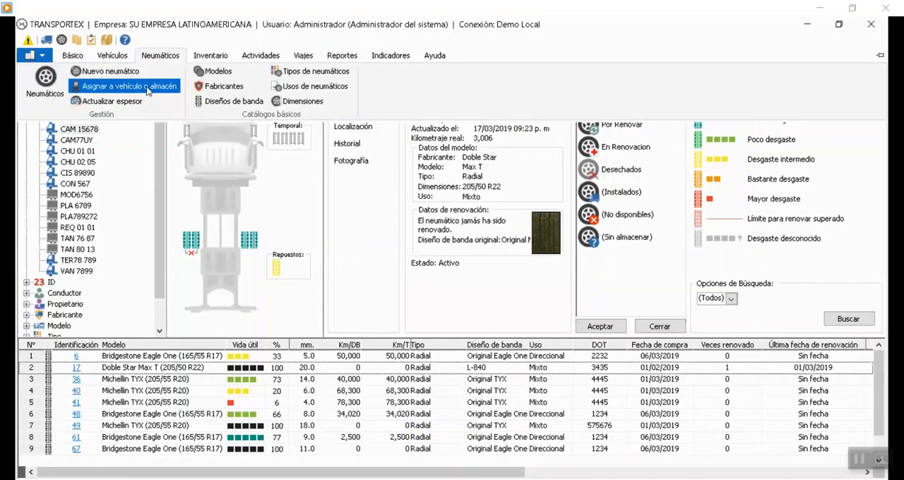
{"action": "left_click", "coordinate": [543, 48]}
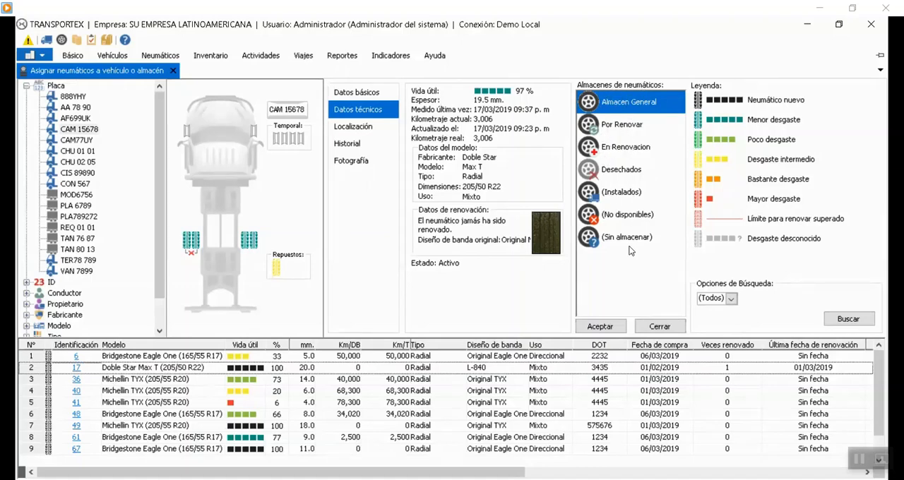
{"action": "left_click", "coordinate": [632, 125]}
{"action": "left_click", "coordinate": [626, 153]}
{"action": "left_click", "coordinate": [625, 173]}
{"action": "left_click", "coordinate": [622, 195]}
{"action": "left_click", "coordinate": [620, 216]}
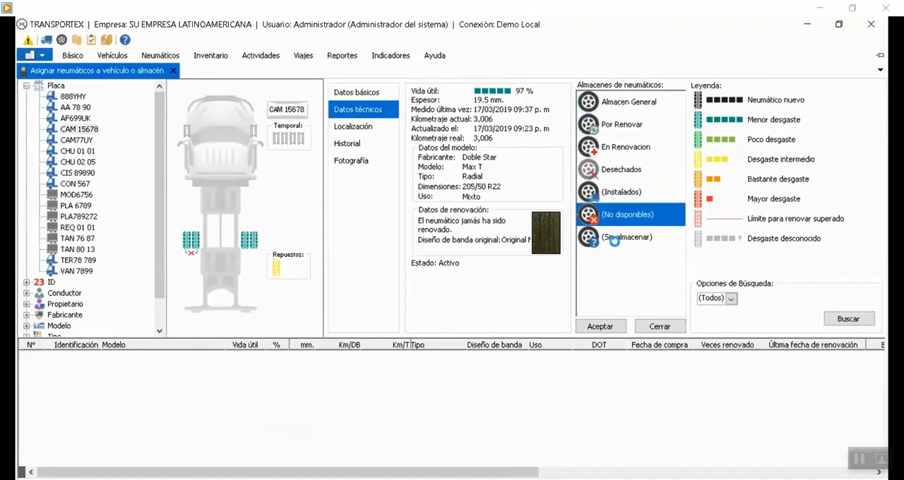
{"action": "left_click", "coordinate": [614, 238]}
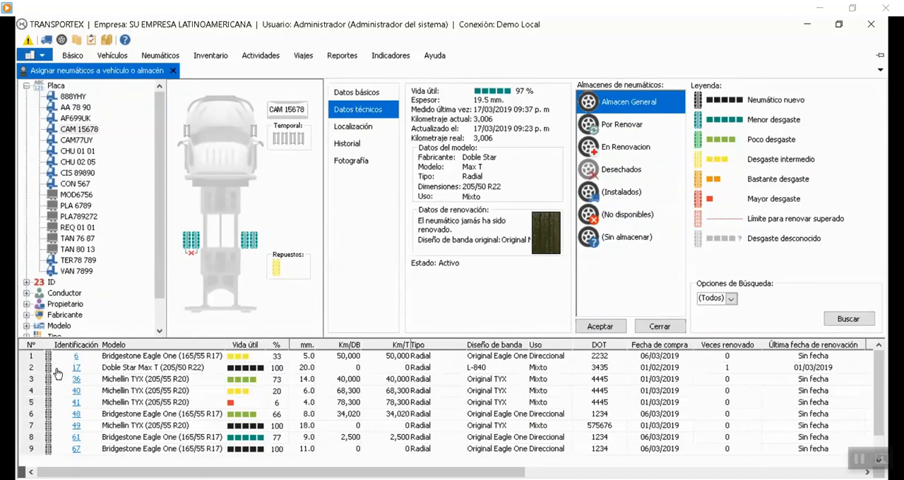
Place tire 17 from Almacen General on the left front position of CAM 15678 and choose the person requesting the movement.
{"action": "left_click_drag", "start_coordinate": [50, 370], "coordinate": [187, 131]}
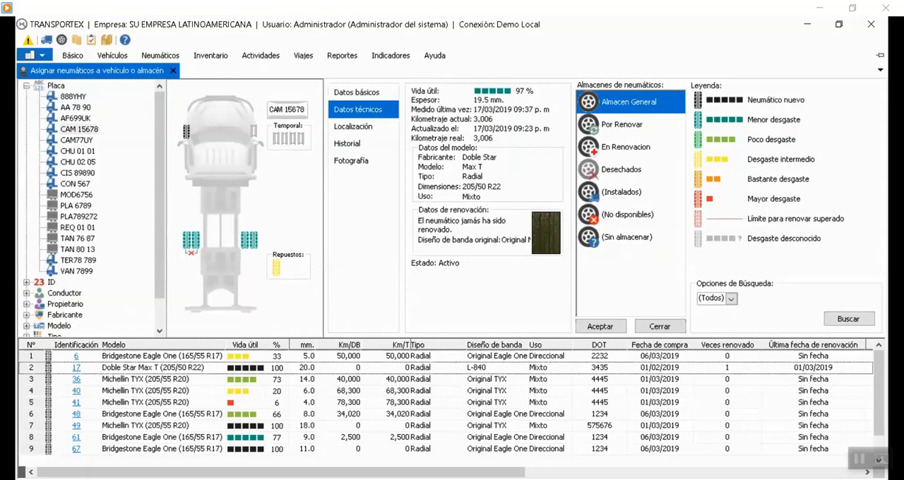
{"action": "left_click_drag", "start_coordinate": [186, 132], "coordinate": [186, 131]}
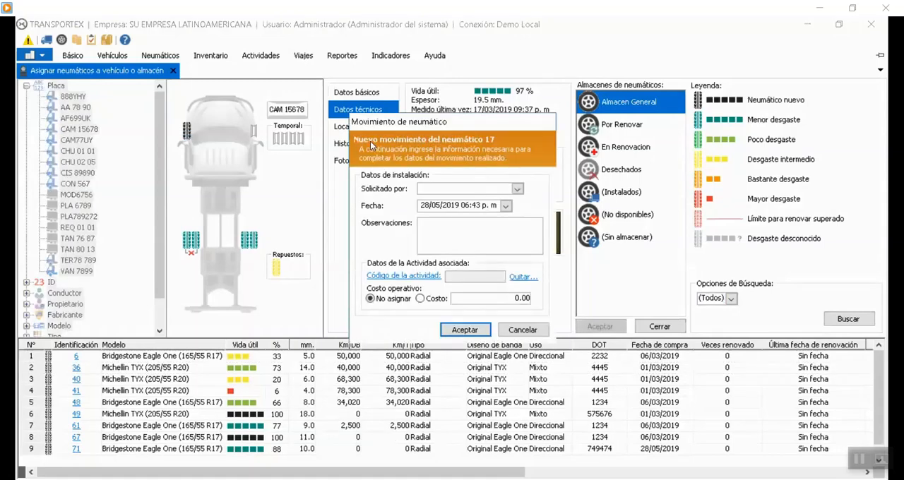
{"action": "left_click", "coordinate": [516, 190]}
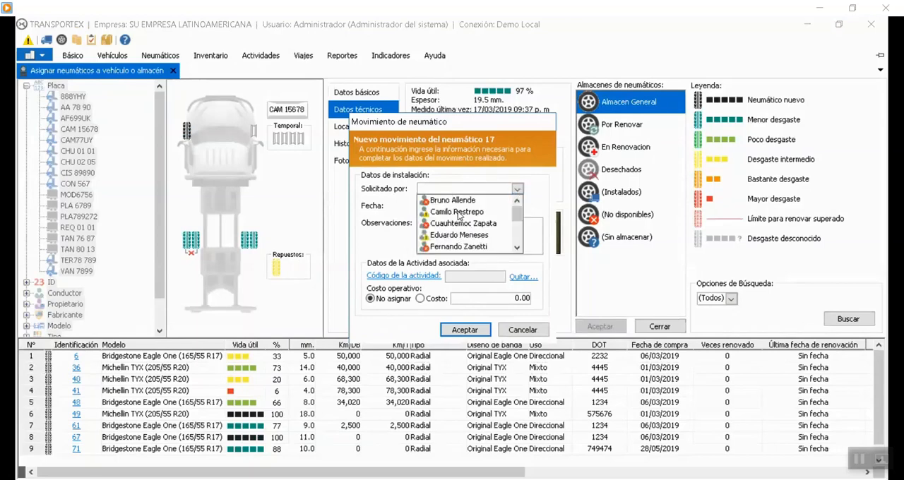
{"action": "left_click", "coordinate": [459, 201]}
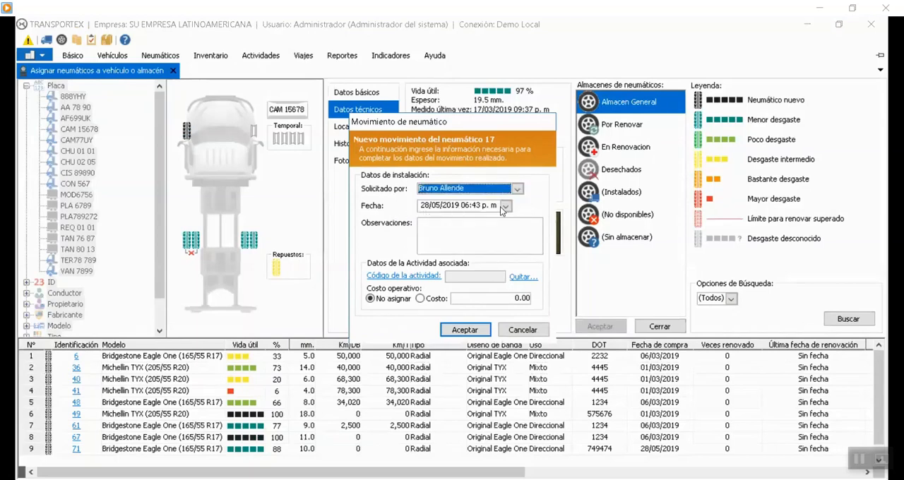
{"action": "left_click", "coordinate": [429, 233]}
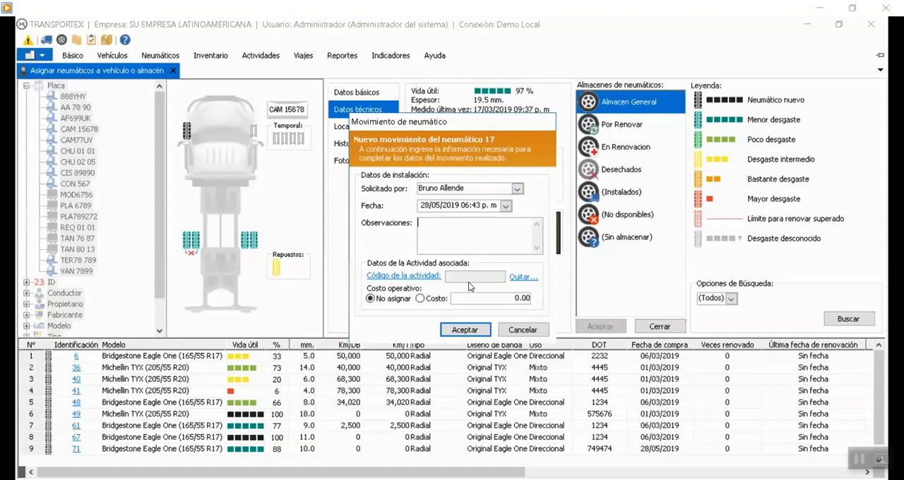
Associate the movement of tire 17 with activity 113, Neumaticos - Cambio Neumatico.
{"action": "left_click", "coordinate": [407, 278]}
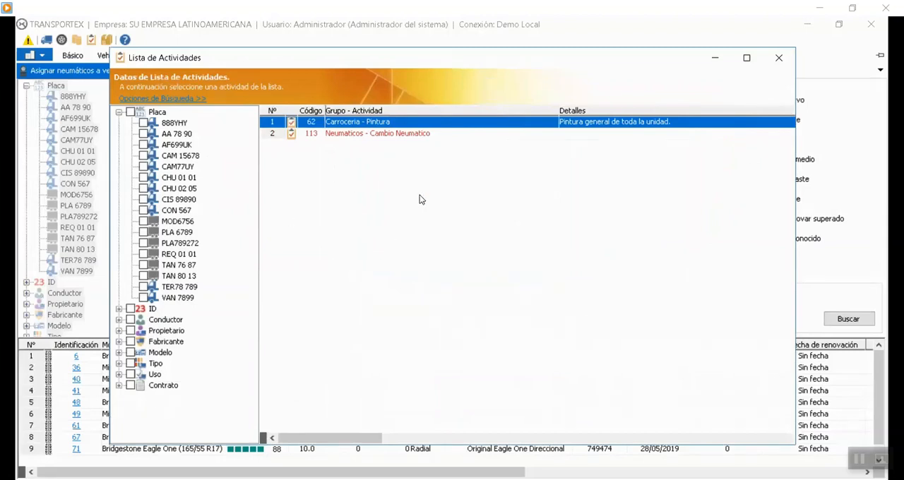
{"action": "left_click", "coordinate": [358, 136]}
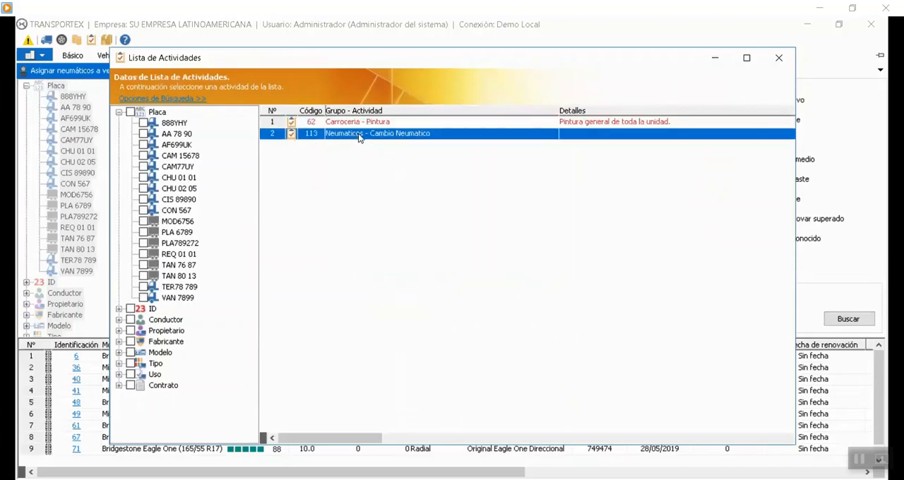
{"action": "double_click", "coordinate": [471, 138]}
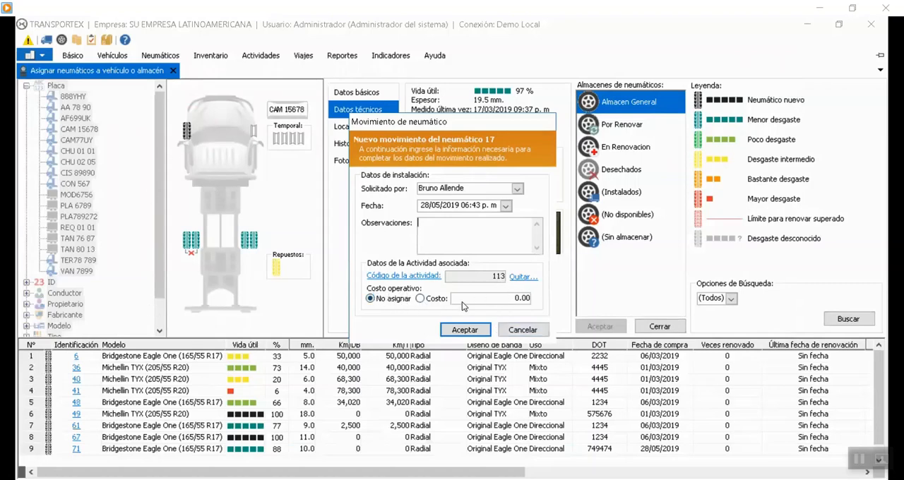
Assign an operating cost of 200,000.00 to the tire movement, accept it and save the tire assignment.
{"action": "left_click", "coordinate": [428, 301]}
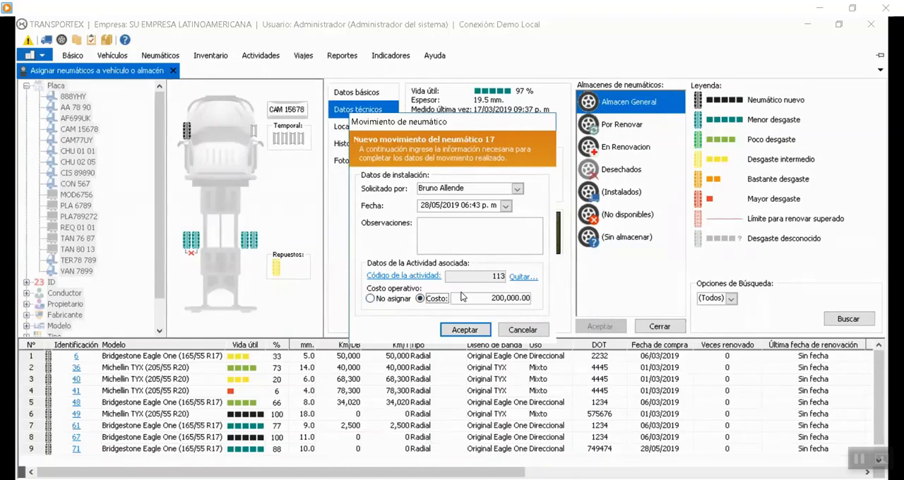
{"action": "left_click", "coordinate": [388, 299]}
{"action": "left_click", "coordinate": [421, 298]}
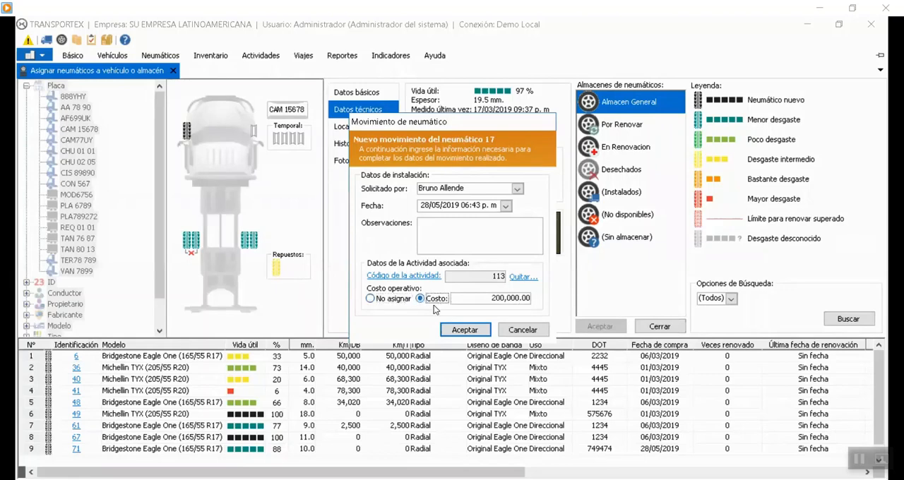
{"action": "left_click", "coordinate": [465, 329]}
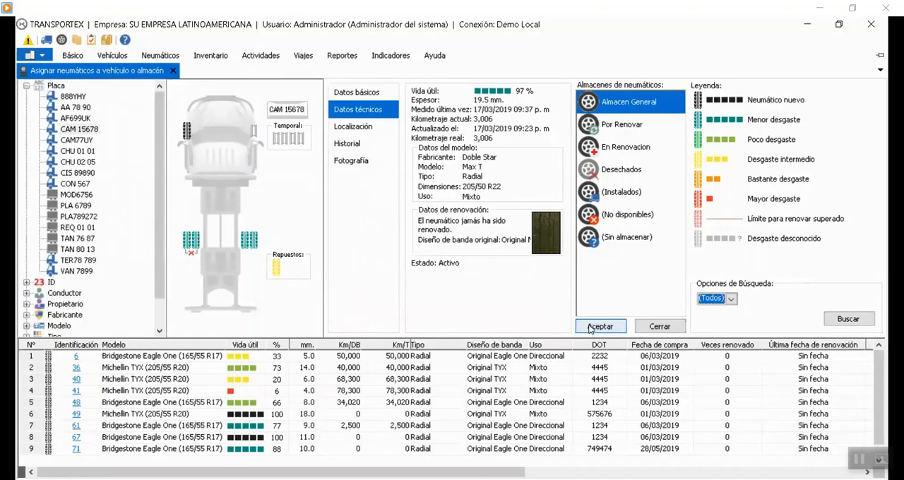
{"action": "left_click", "coordinate": [602, 328]}
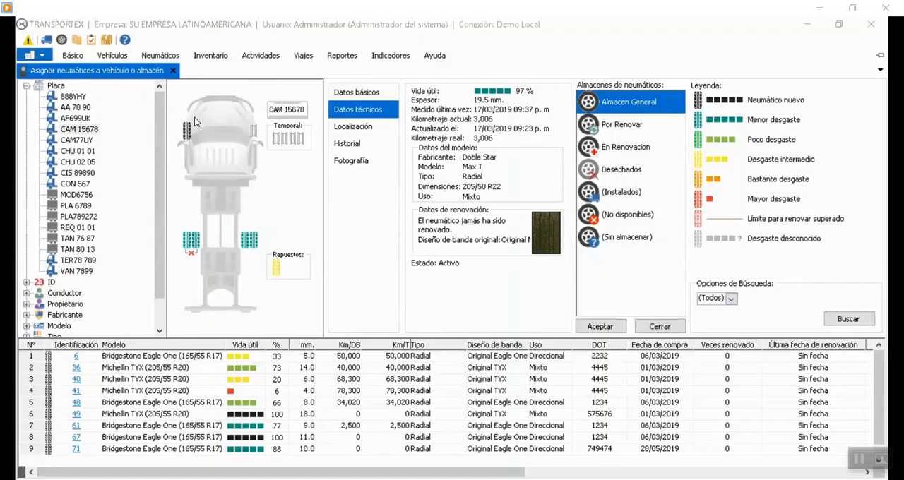
Open the activity list, filter it to vehicle CAM 15678 and open activity 113, Cambio Neumatico.
{"action": "left_click", "coordinate": [262, 58]}
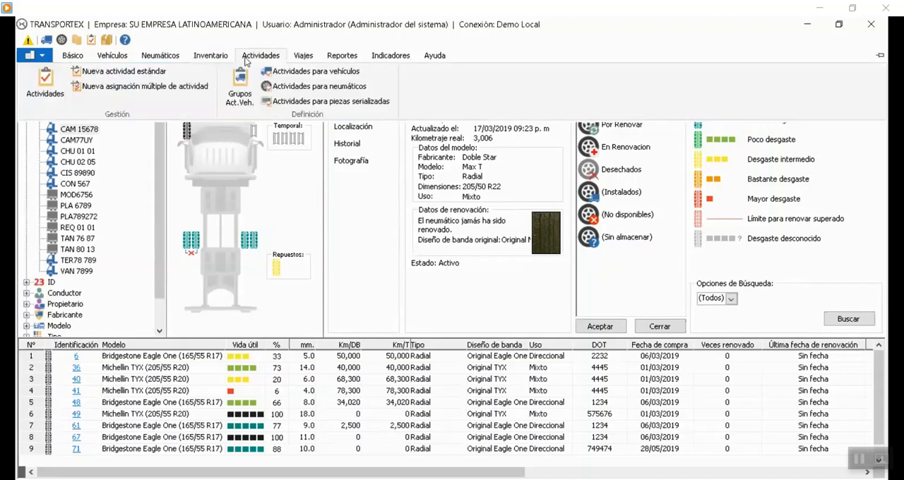
{"action": "left_click", "coordinate": [30, 90]}
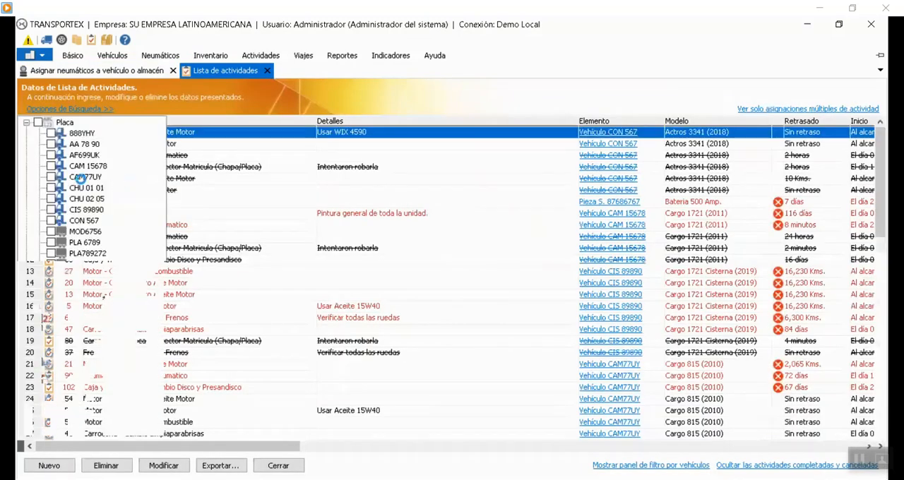
{"action": "left_click", "coordinate": [50, 166]}
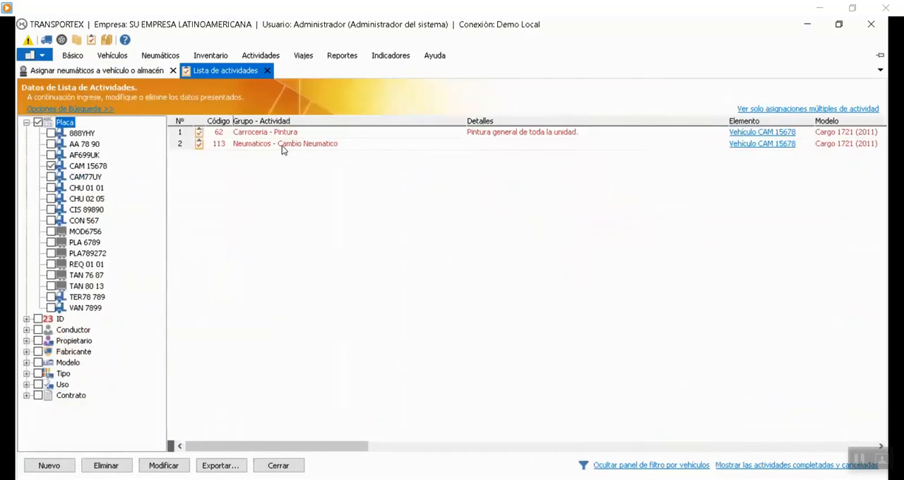
{"action": "left_click", "coordinate": [282, 144]}
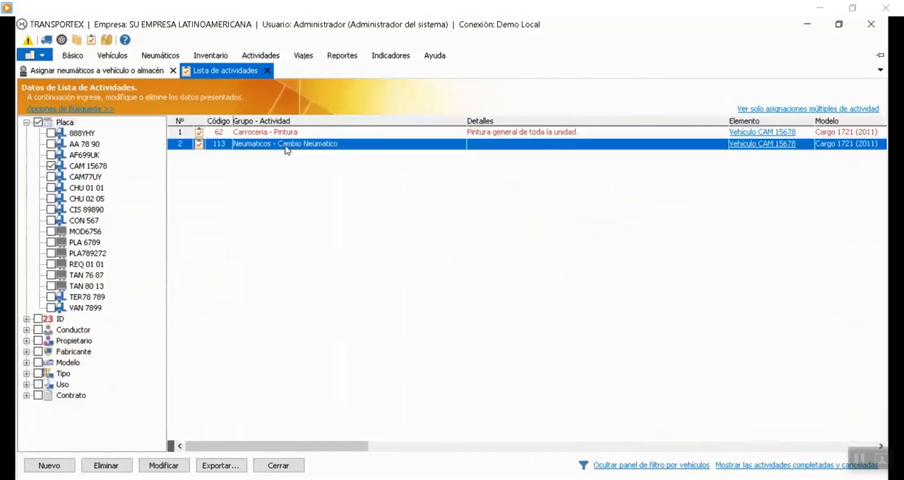
{"action": "double_click", "coordinate": [344, 145]}
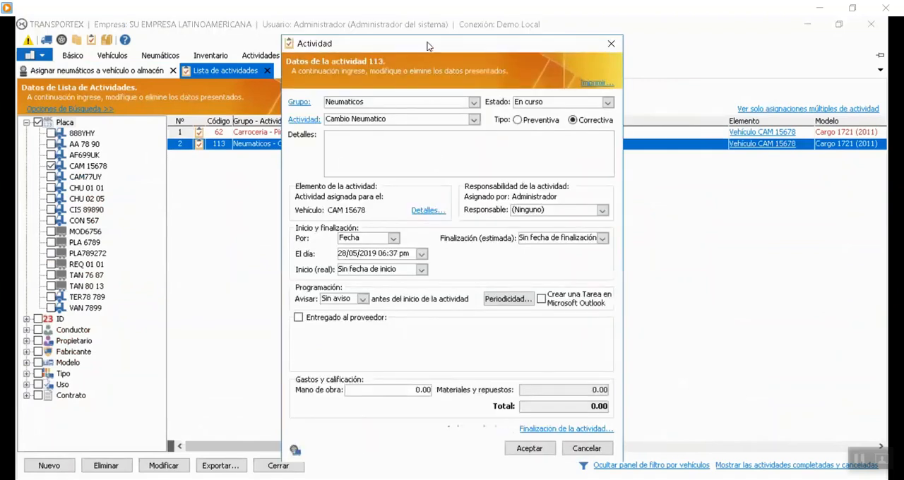
Review the tire movements associated with activity 113 and close the activity without changes.
{"action": "left_click_drag", "start_coordinate": [427, 46], "coordinate": [264, 29]}
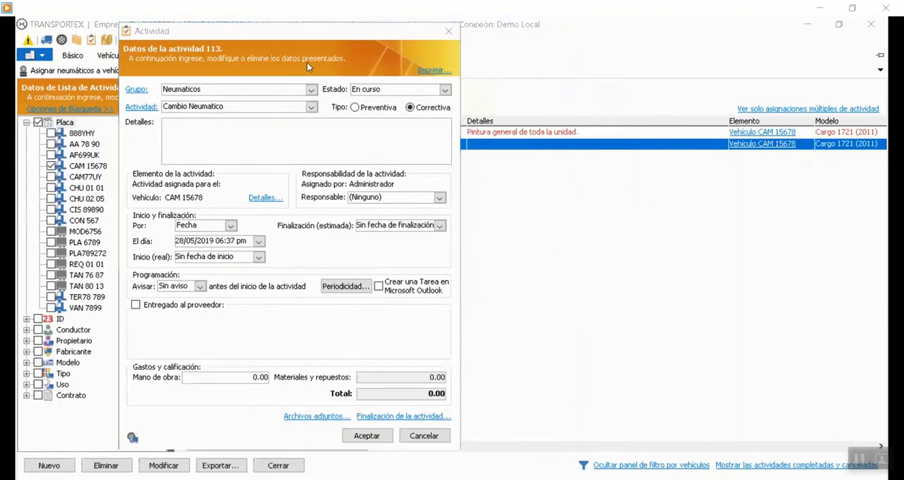
{"action": "left_click_drag", "start_coordinate": [283, 35], "coordinate": [277, 30]}
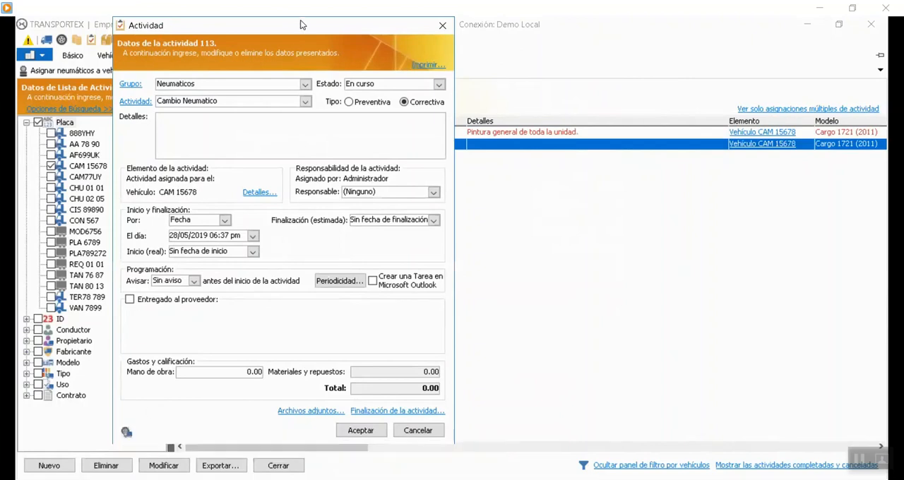
{"action": "left_click_drag", "start_coordinate": [280, 27], "coordinate": [230, 27]}
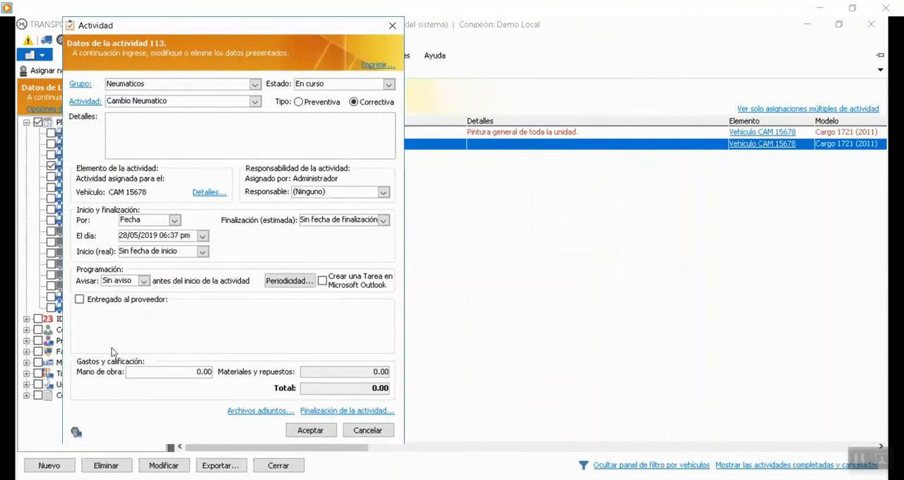
{"action": "double_click", "coordinate": [77, 433]}
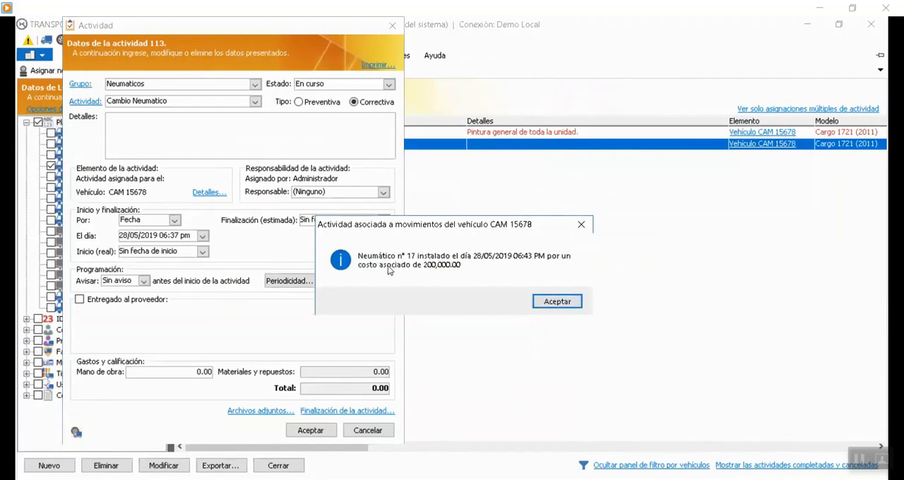
{"action": "left_click", "coordinate": [550, 302]}
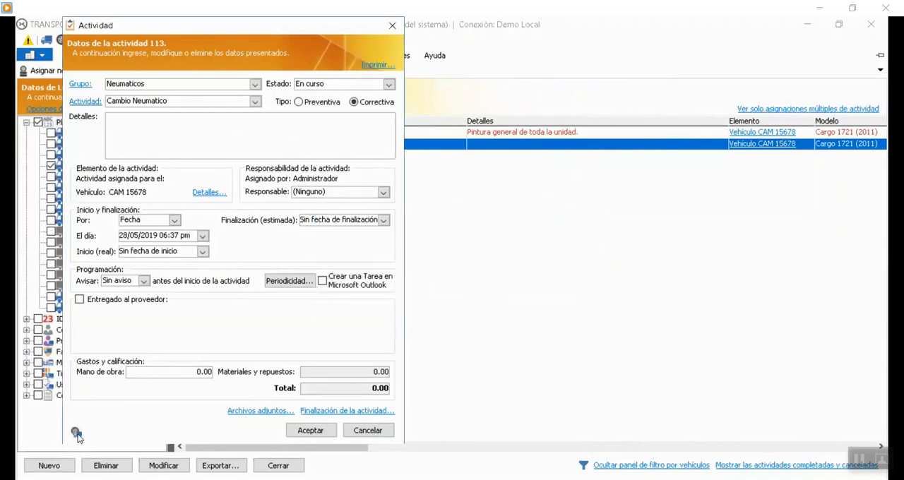
{"action": "mouse_move", "coordinate": [76, 435]}
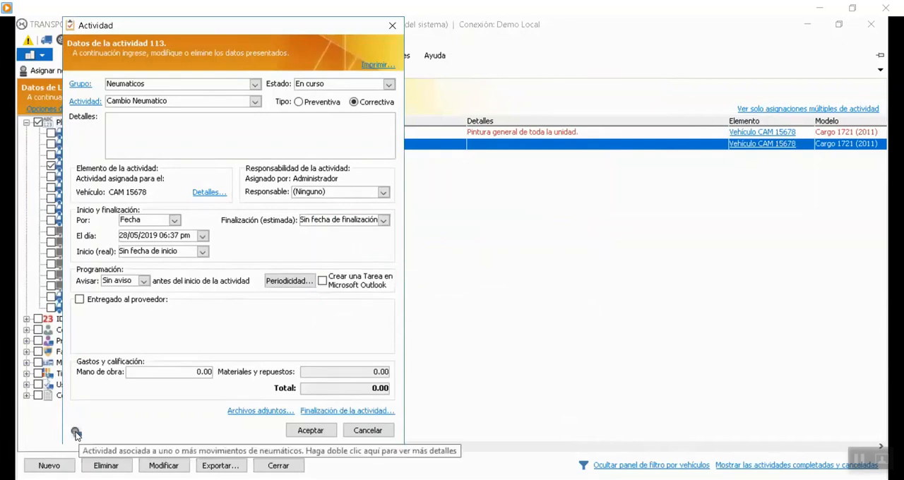
{"action": "left_click", "coordinate": [350, 432]}
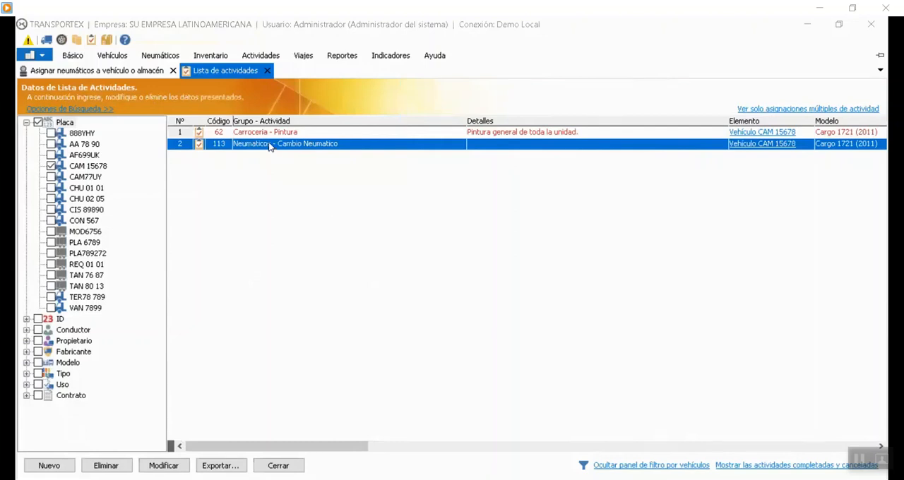
Open activity 113, Neumaticos - Cambio Neumatico, of vehicle CAM 15678 and set its status to Completada.
{"action": "double_click", "coordinate": [487, 143]}
{"action": "left_click", "coordinate": [607, 101]}
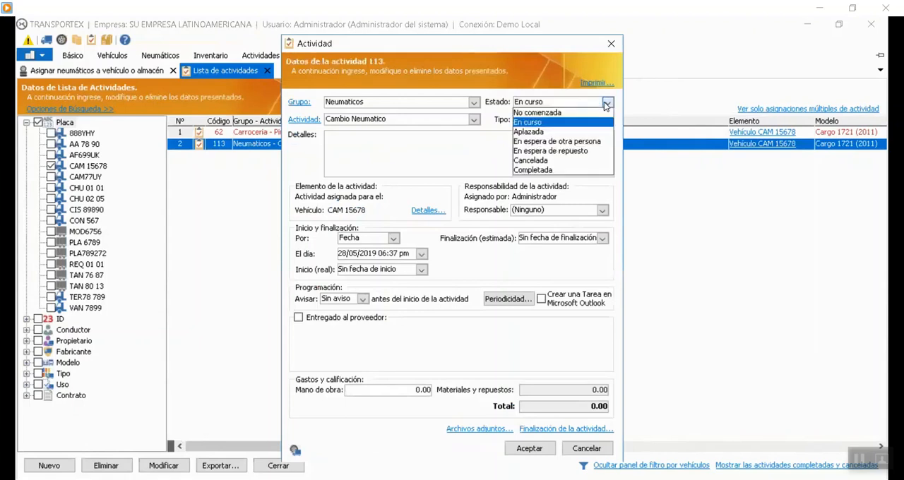
{"action": "left_click", "coordinate": [553, 174]}
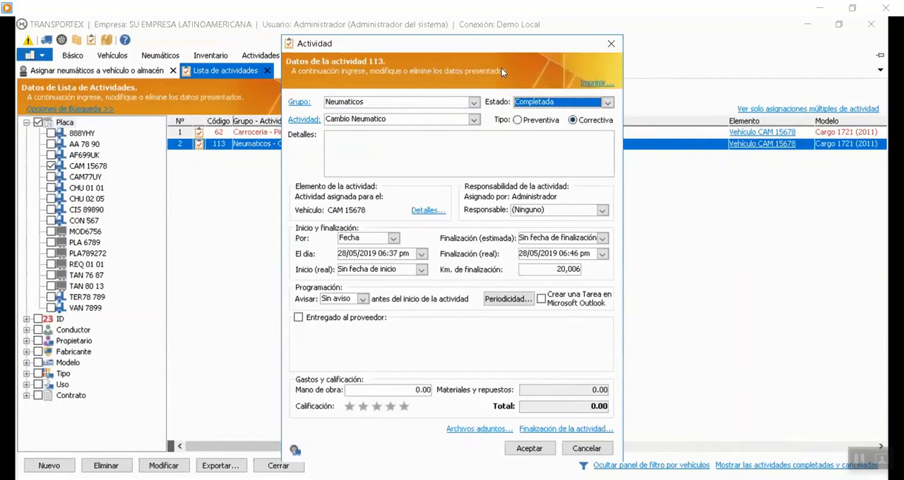
{"action": "left_click_drag", "start_coordinate": [510, 45], "coordinate": [534, 27]}
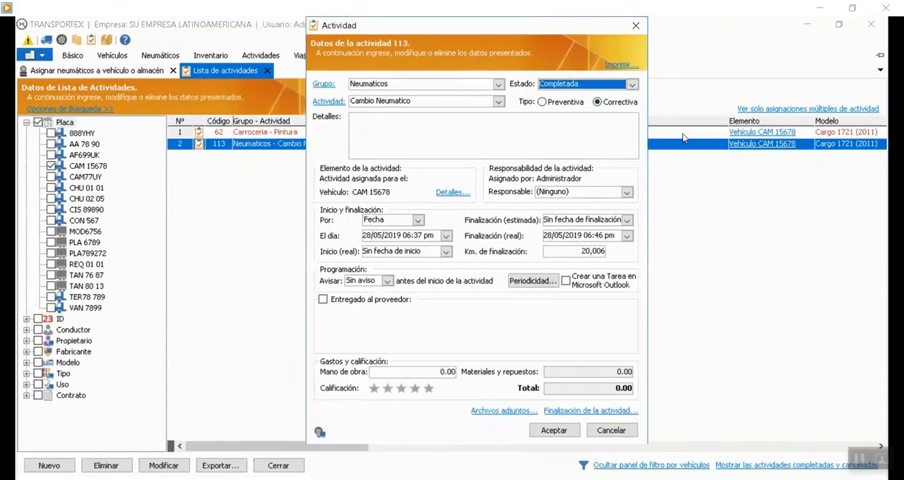
Mark activity 113 as delivered to provider Cubiertas del Oriente with control number 6546, and close it without saving the changes.
{"action": "left_click", "coordinate": [360, 302]}
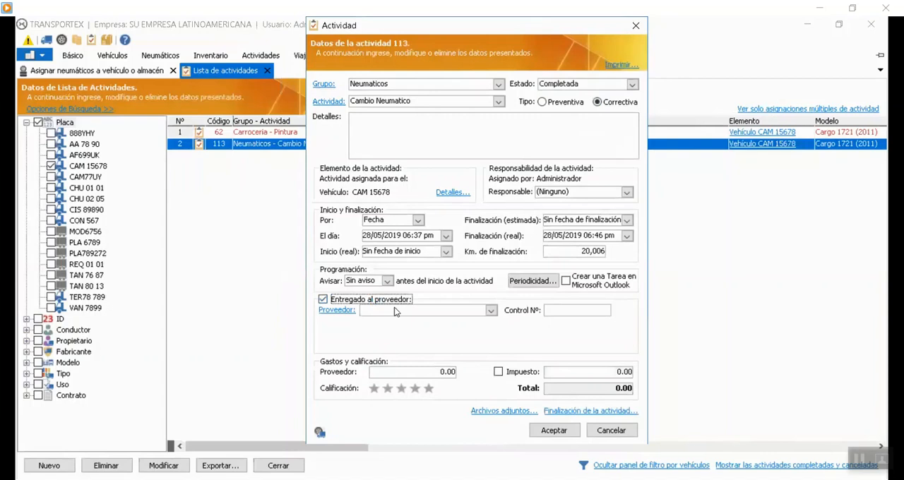
{"action": "left_click", "coordinate": [443, 312]}
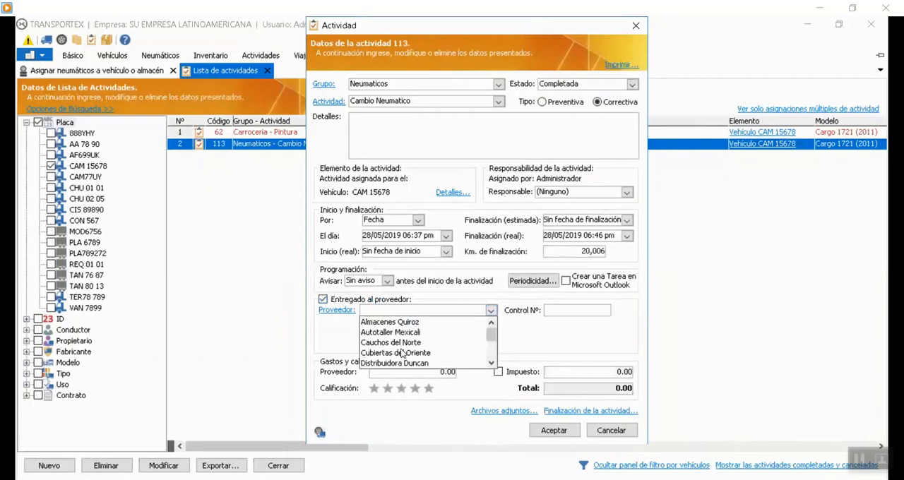
{"action": "left_click", "coordinate": [395, 352]}
{"action": "left_click", "coordinate": [576, 312]}
{"action": "type", "text": "5546"}
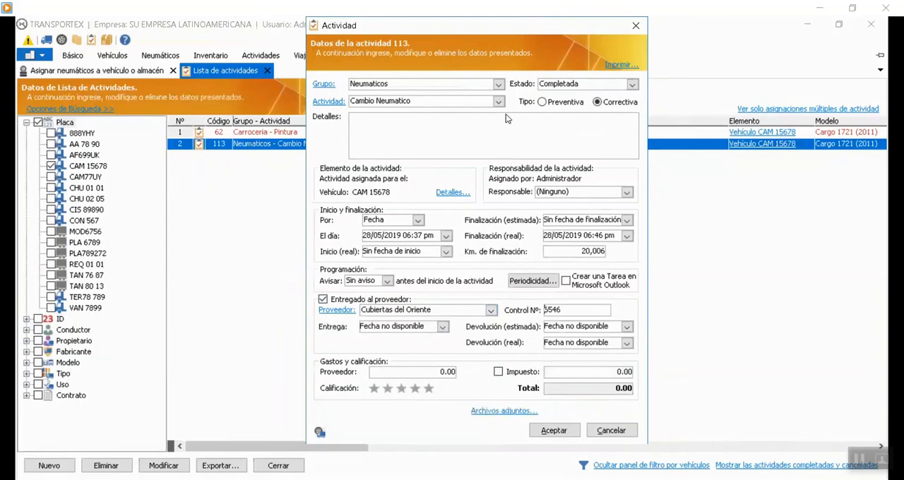
{"action": "left_click_drag", "start_coordinate": [498, 30], "coordinate": [214, 33]}
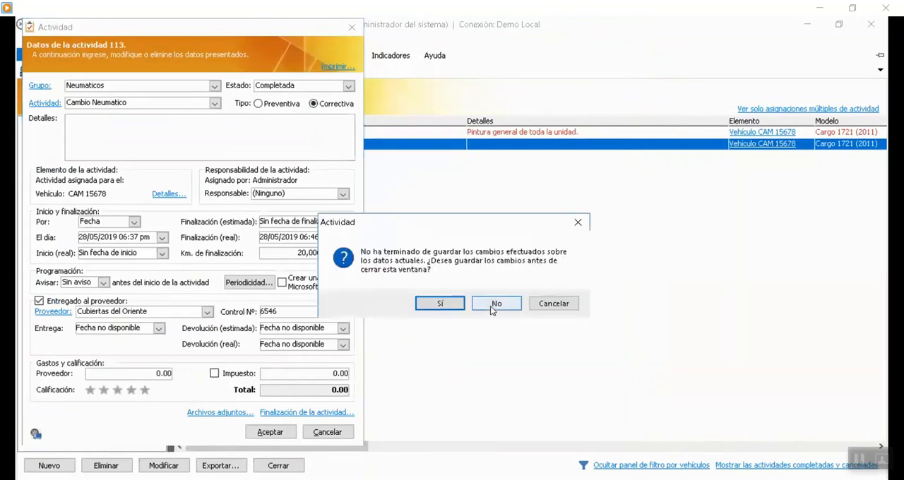
{"action": "left_click", "coordinate": [497, 305]}
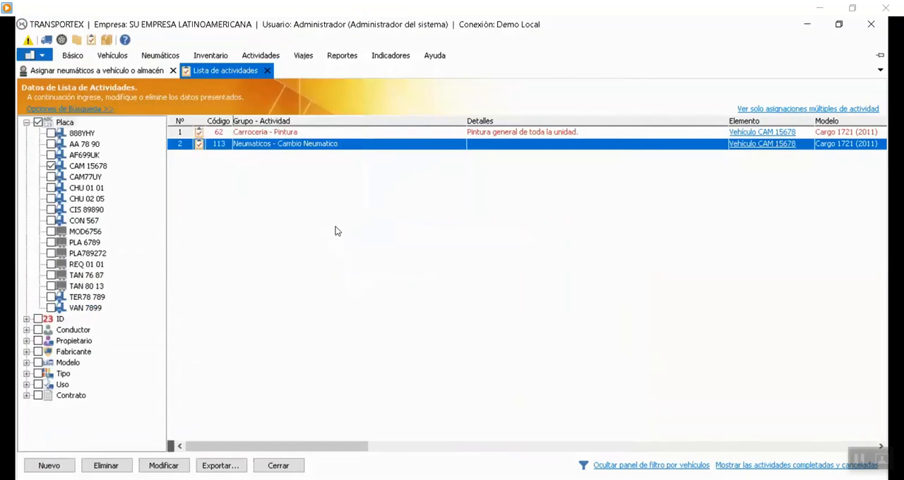
{"action": "left_click", "coordinate": [128, 72]}
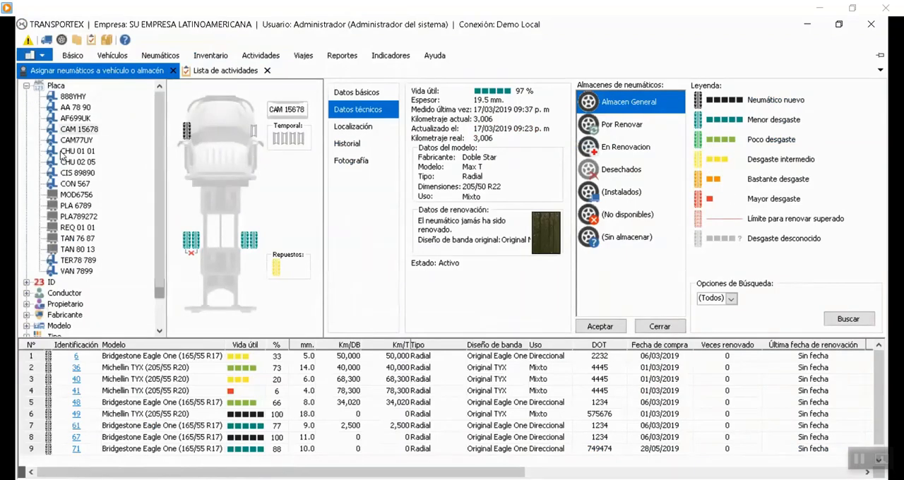
{"action": "left_click", "coordinate": [26, 86]}
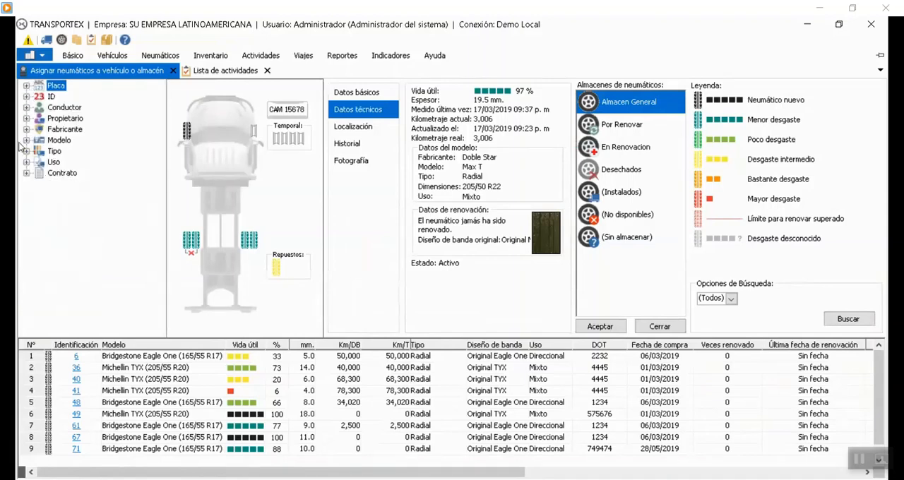
{"action": "left_click", "coordinate": [27, 86]}
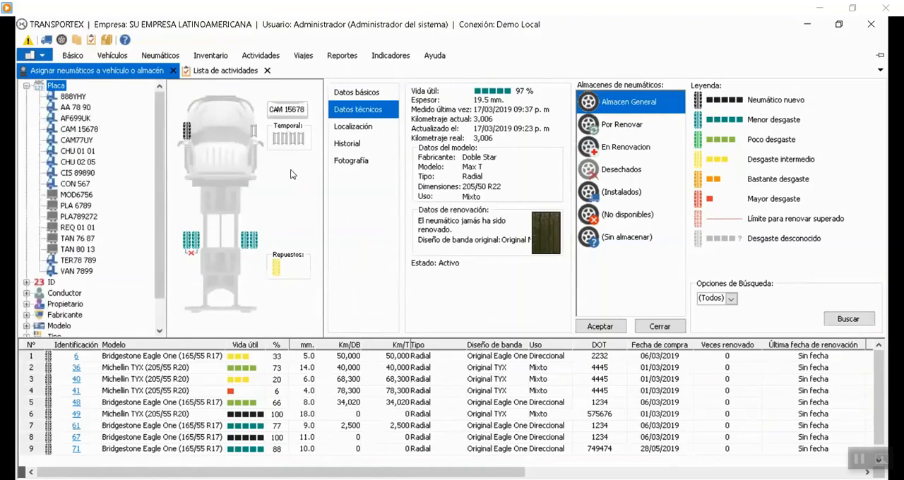
{"action": "left_click", "coordinate": [75, 106]}
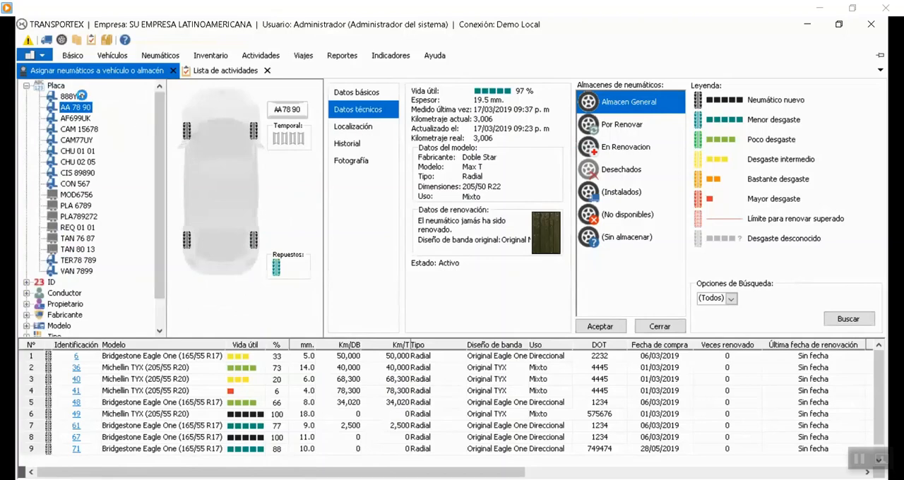
{"action": "left_click", "coordinate": [80, 96]}
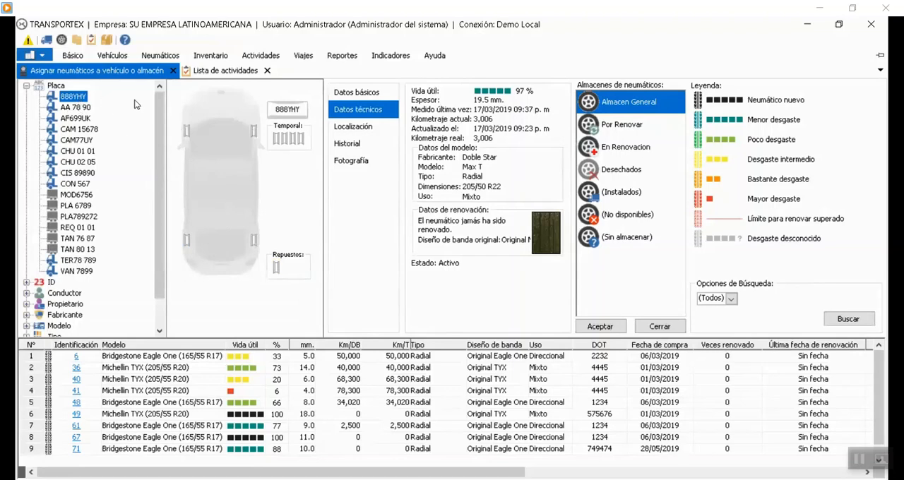
{"action": "left_click", "coordinate": [68, 106]}
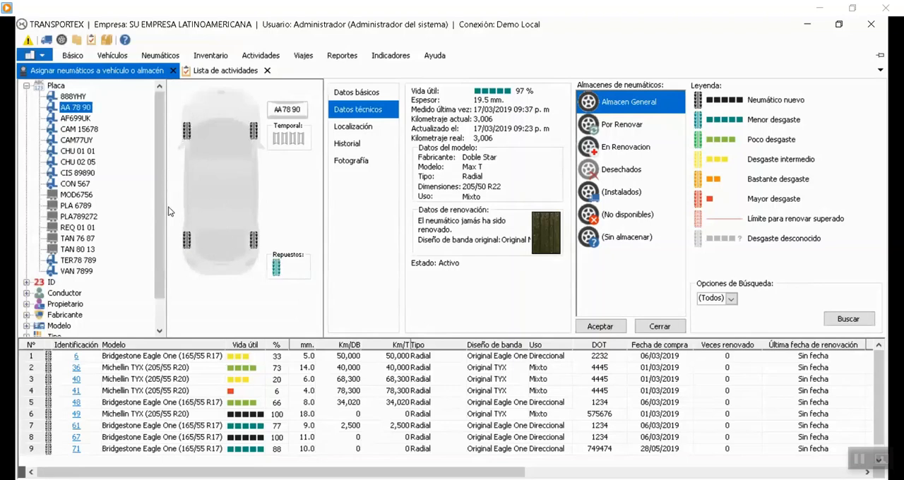
{"action": "left_click", "coordinate": [75, 118]}
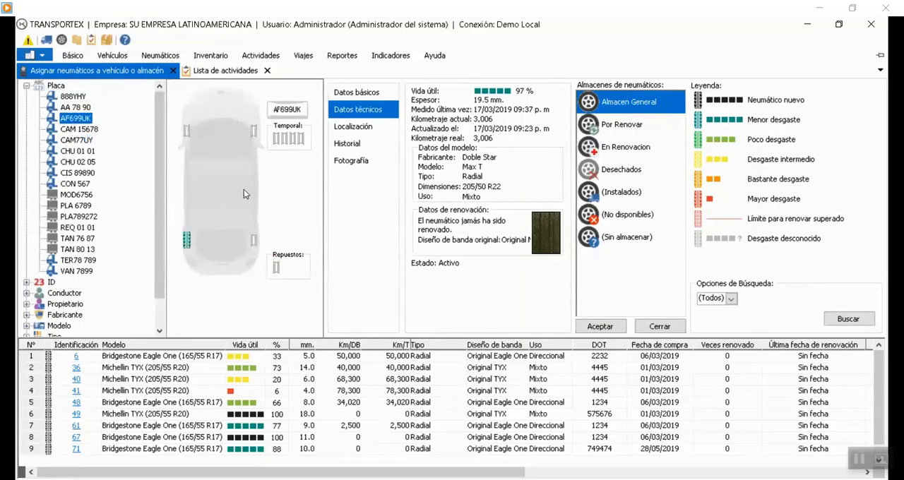
{"action": "left_click", "coordinate": [78, 140]}
{"action": "left_click", "coordinate": [82, 129]}
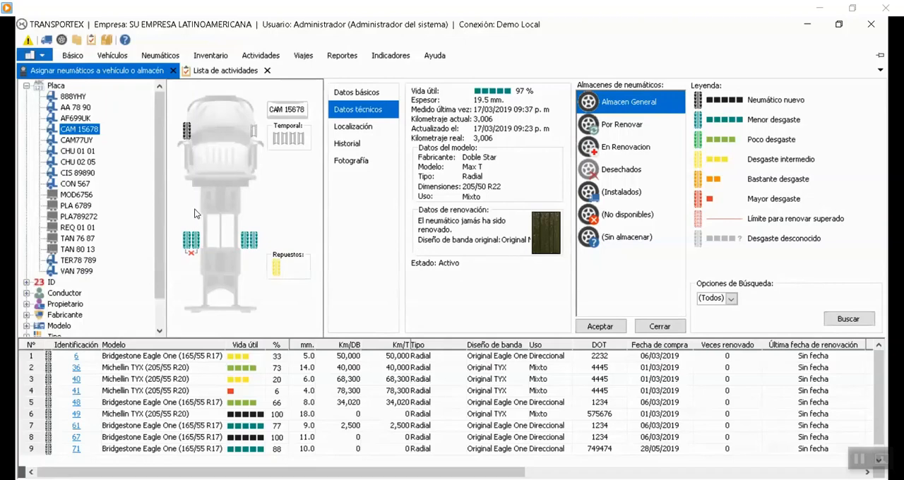
Examine the basic data of tires 29 and 10 mounted on vehicle CAM 15678.
{"action": "left_click", "coordinate": [357, 95]}
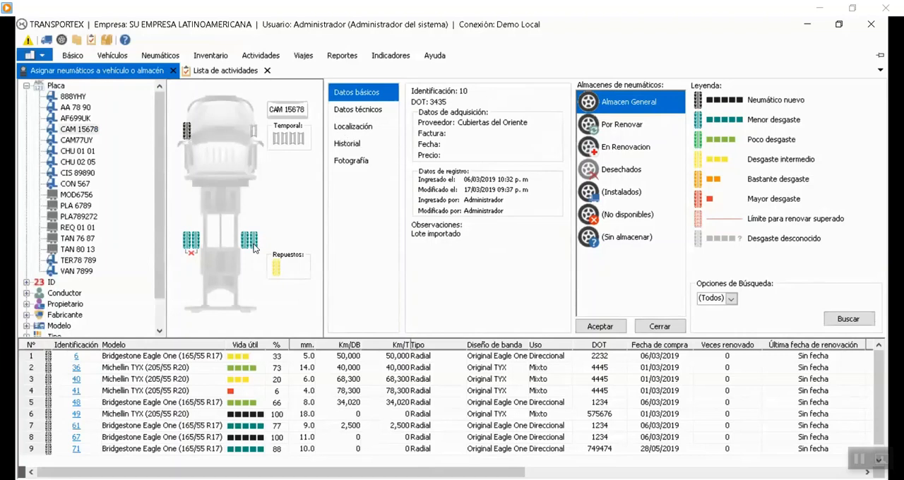
{"action": "left_click", "coordinate": [344, 143]}
{"action": "left_click", "coordinate": [356, 93]}
{"action": "left_click_drag", "start_coordinate": [301, 224], "coordinate": [408, 208]}
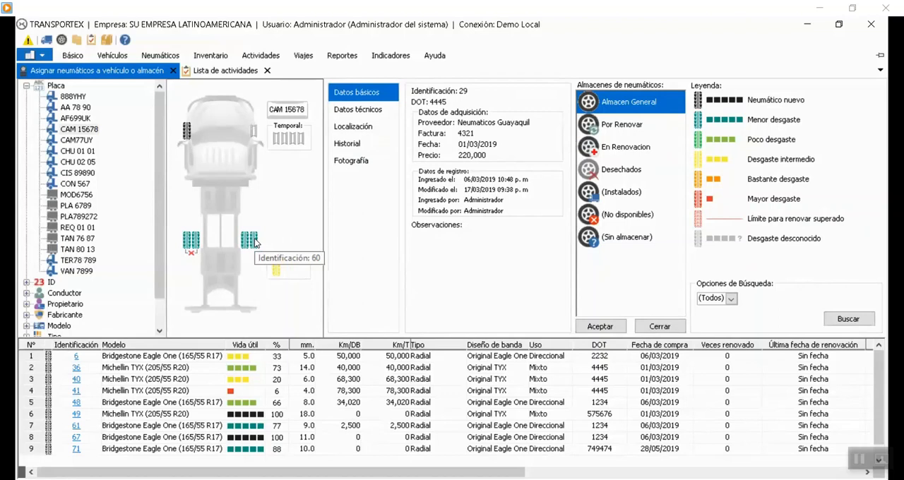
{"action": "left_click_drag", "start_coordinate": [190, 241], "coordinate": [423, 228]}
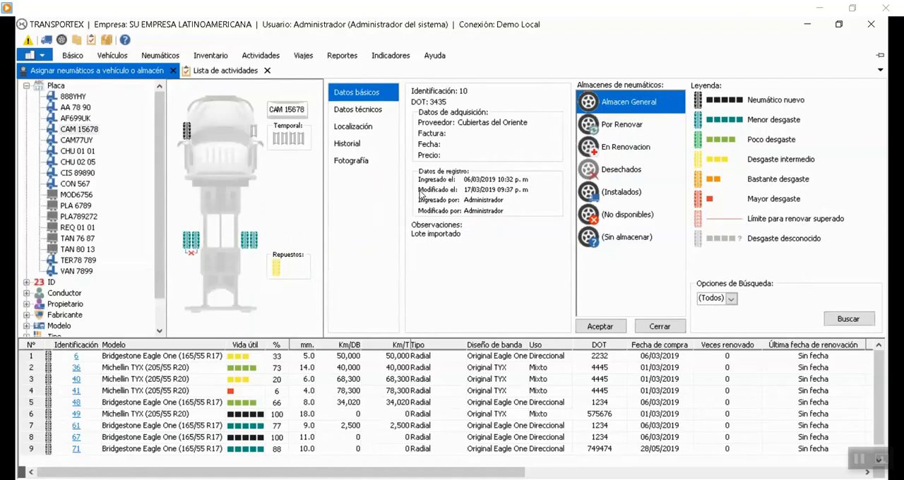
Examine the technical data and location of tire 10, including its position on the axle of CAM 15678.
{"action": "left_click", "coordinate": [372, 108]}
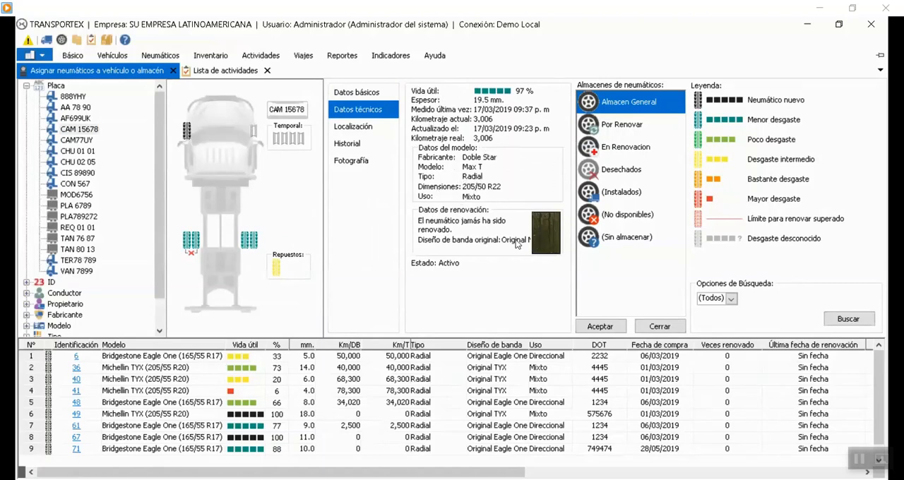
{"action": "left_click", "coordinate": [368, 126]}
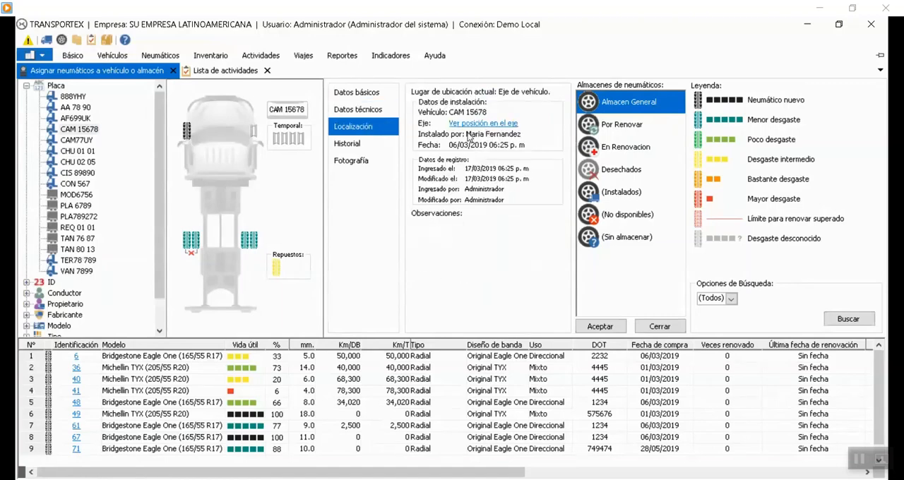
{"action": "left_click", "coordinate": [481, 123]}
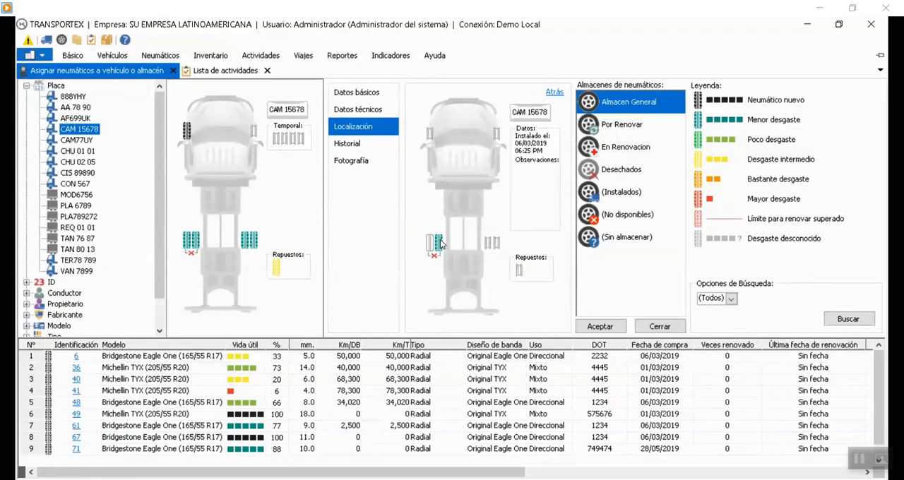
{"action": "left_click", "coordinate": [77, 139]}
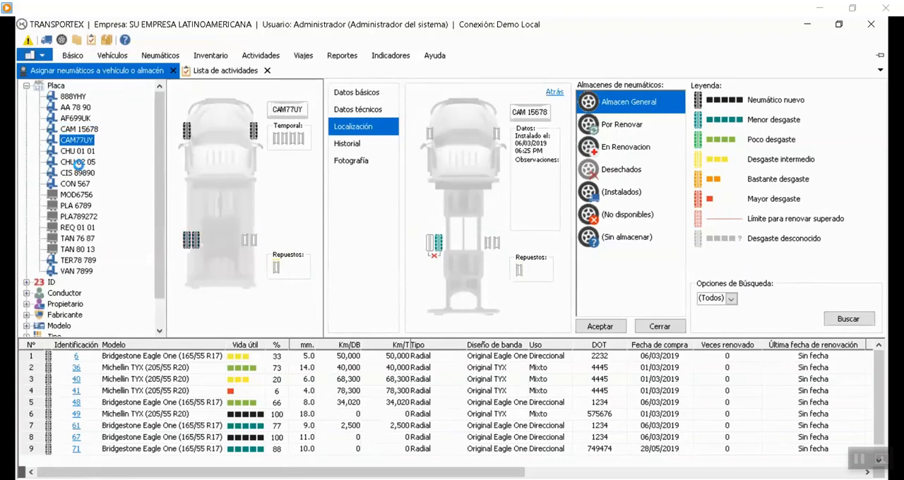
{"action": "left_click", "coordinate": [78, 162]}
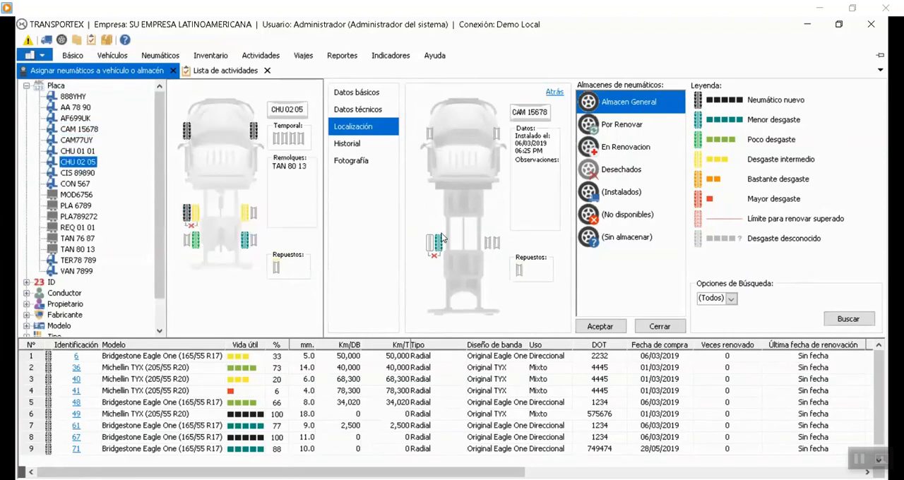
{"action": "left_click", "coordinate": [197, 220]}
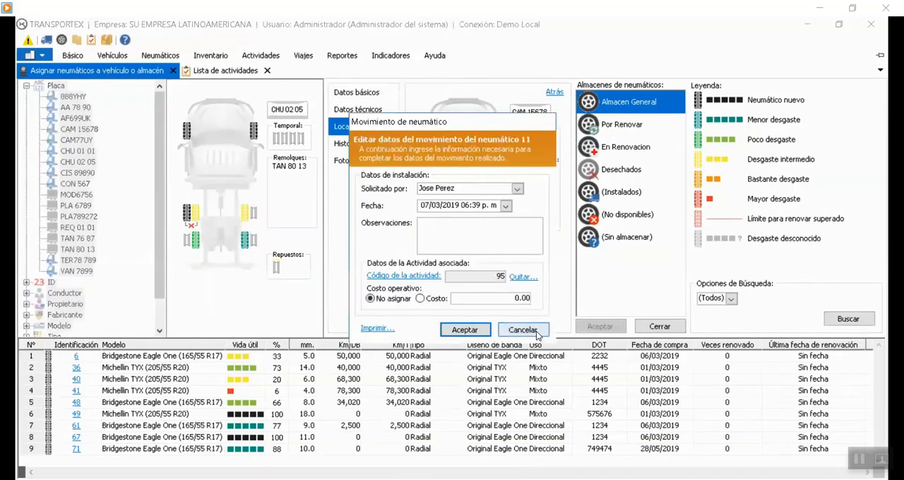
{"action": "left_click", "coordinate": [523, 329]}
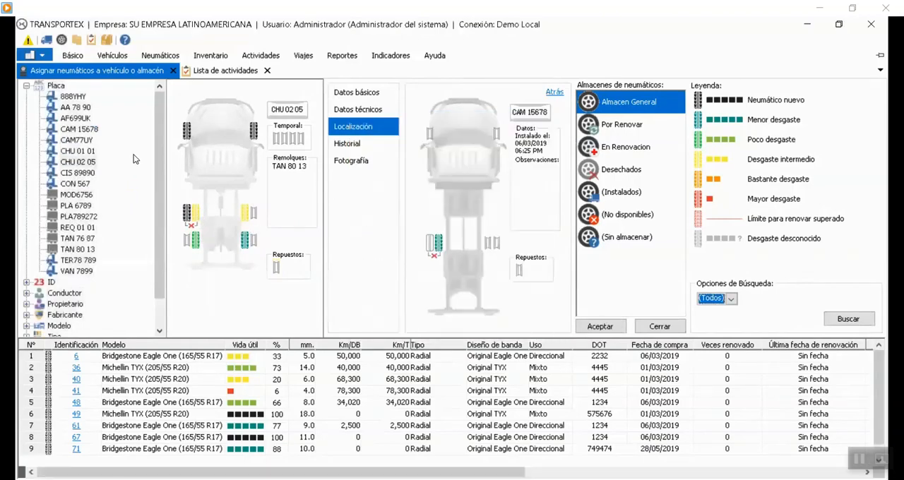
Review the movement data, associated activity and operating cost of tire 17 on vehicle CAM 15678 without changing anything.
{"action": "left_click", "coordinate": [76, 130]}
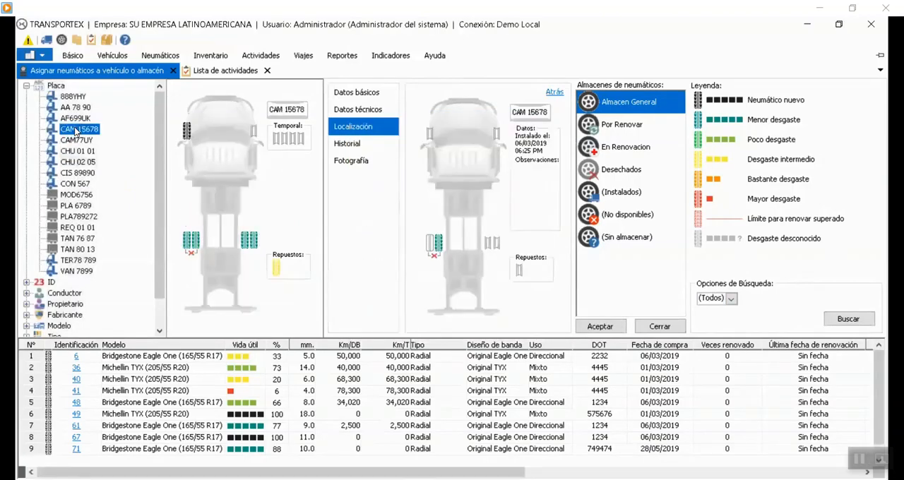
{"action": "left_click", "coordinate": [186, 132]}
{"action": "double_click", "coordinate": [187, 132]}
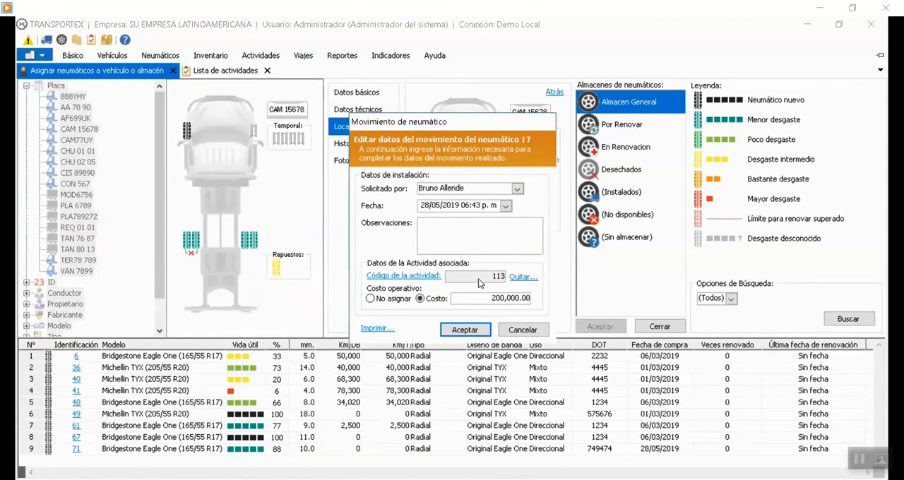
{"action": "left_click", "coordinate": [523, 330]}
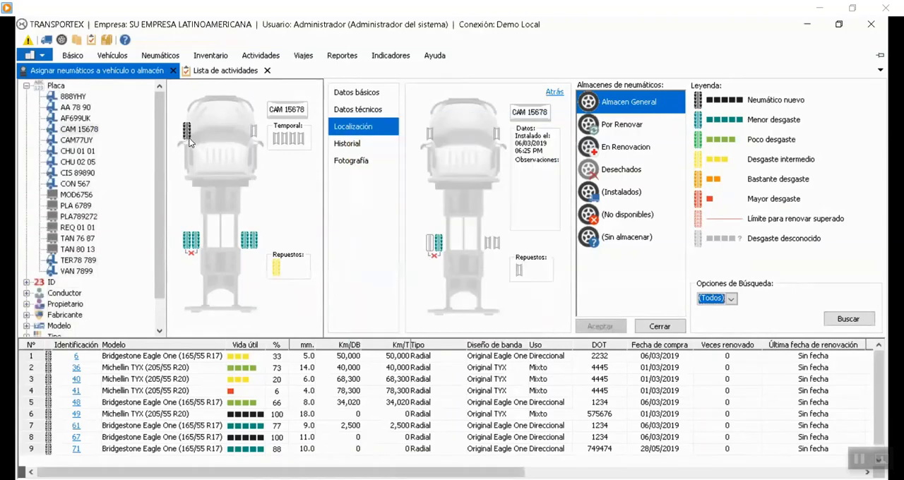
{"action": "double_click", "coordinate": [188, 138]}
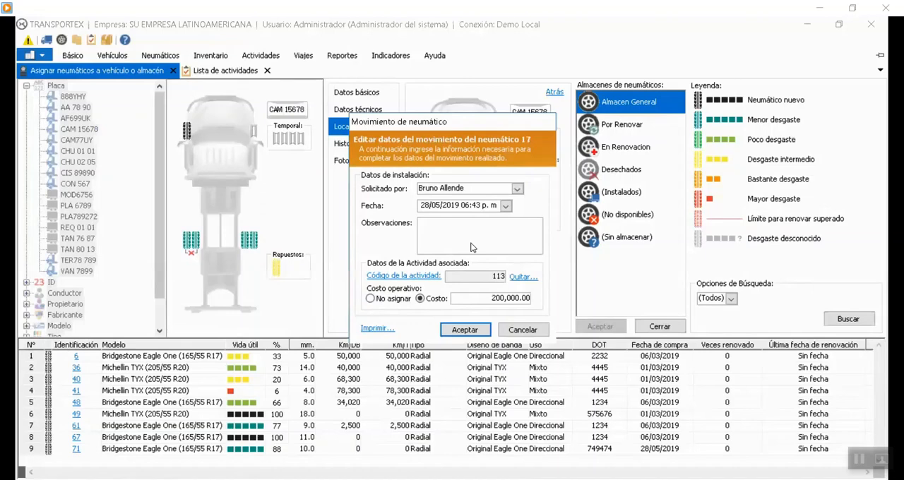
{"action": "left_click", "coordinate": [517, 332]}
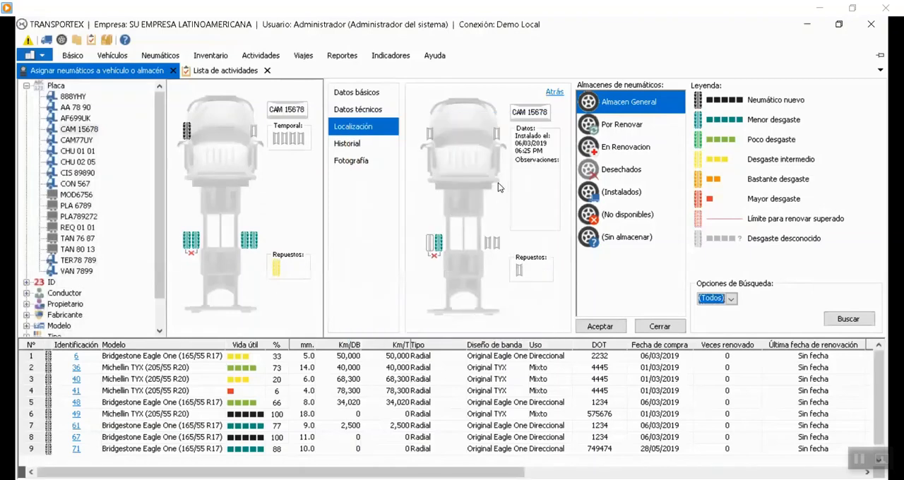
Examine the history, photograph and basic data of tire 10.
{"action": "left_click", "coordinate": [346, 146]}
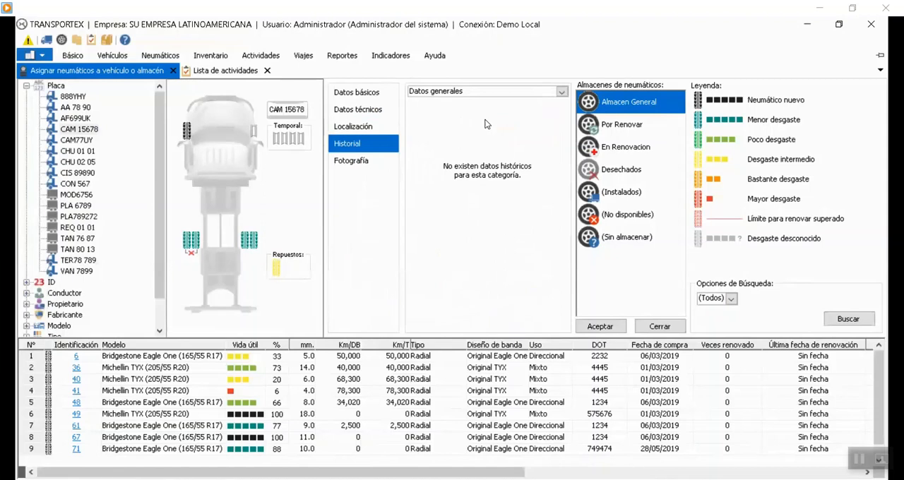
{"action": "left_click", "coordinate": [361, 163]}
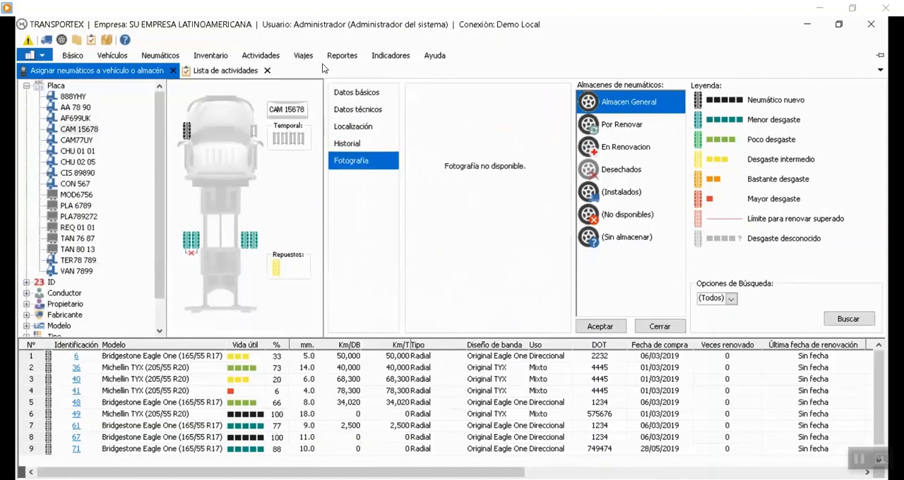
{"action": "left_click", "coordinate": [361, 92]}
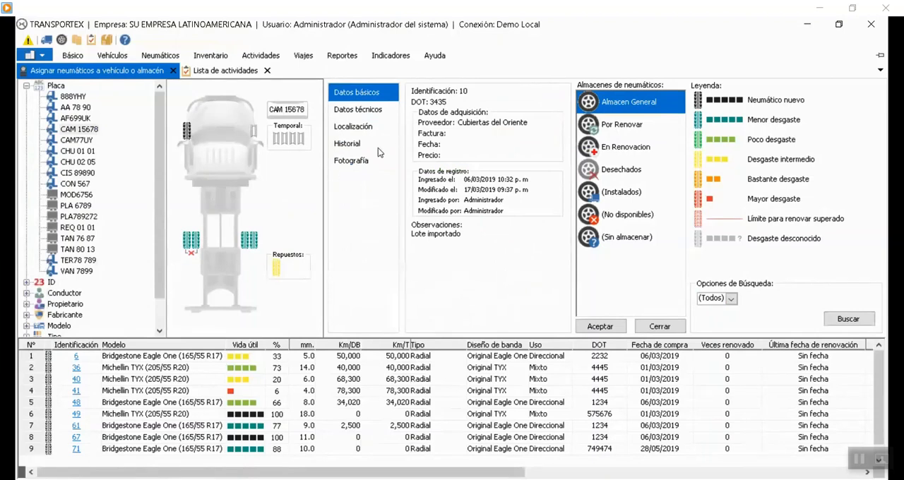
Examine the basic and technical data, location, history and photograph of tire 36 from the Almacen General list.
{"action": "left_click", "coordinate": [77, 368]}
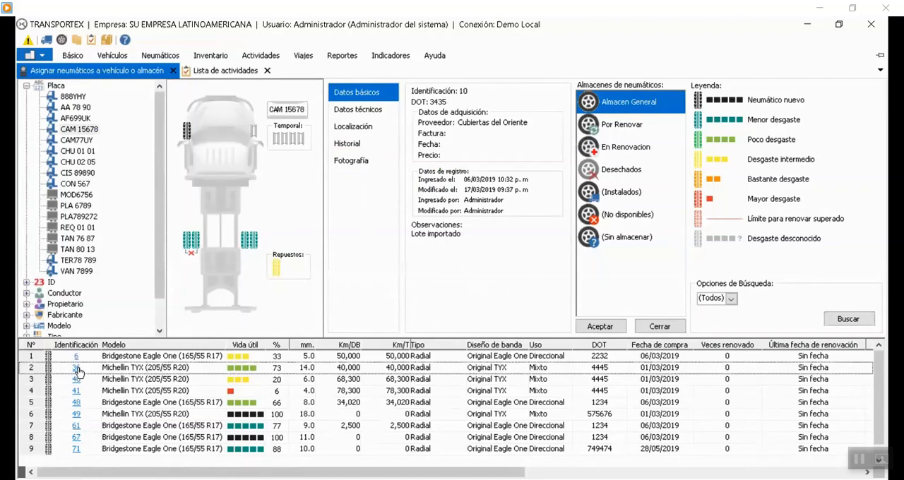
{"action": "left_click_drag", "start_coordinate": [464, 100], "coordinate": [600, 48]}
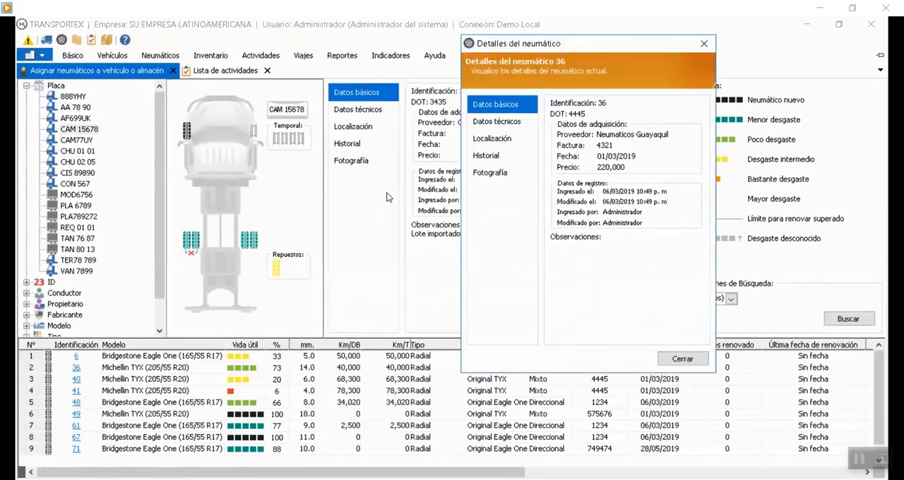
{"action": "left_click_drag", "start_coordinate": [557, 44], "coordinate": [669, 42]}
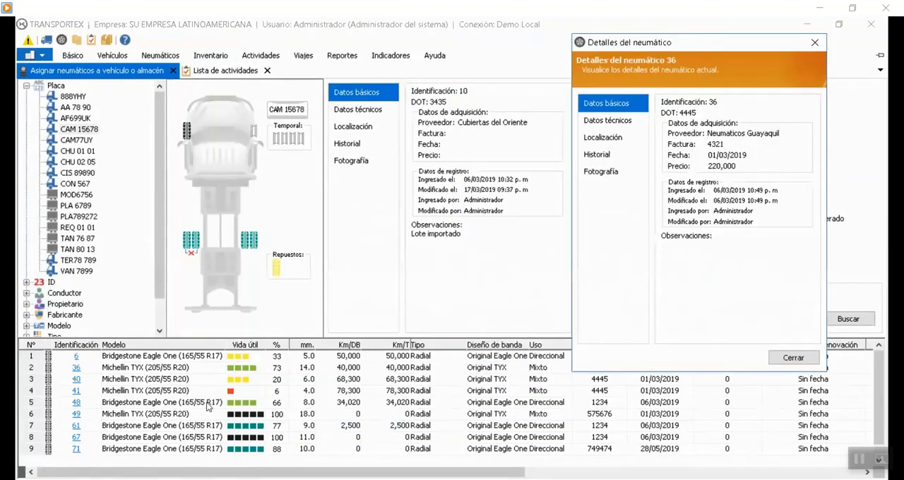
{"action": "left_click", "coordinate": [609, 121]}
{"action": "left_click", "coordinate": [603, 137]}
{"action": "left_click", "coordinate": [602, 161]}
{"action": "left_click", "coordinate": [606, 172]}
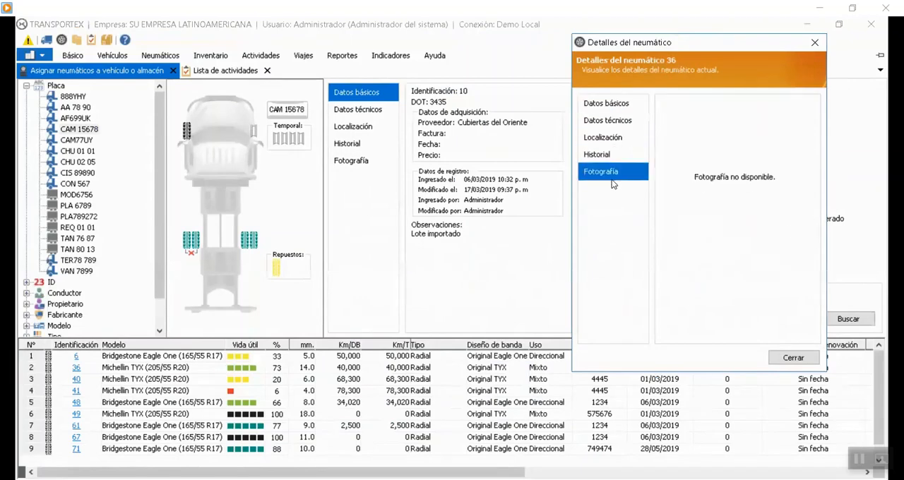
{"action": "left_click", "coordinate": [786, 358]}
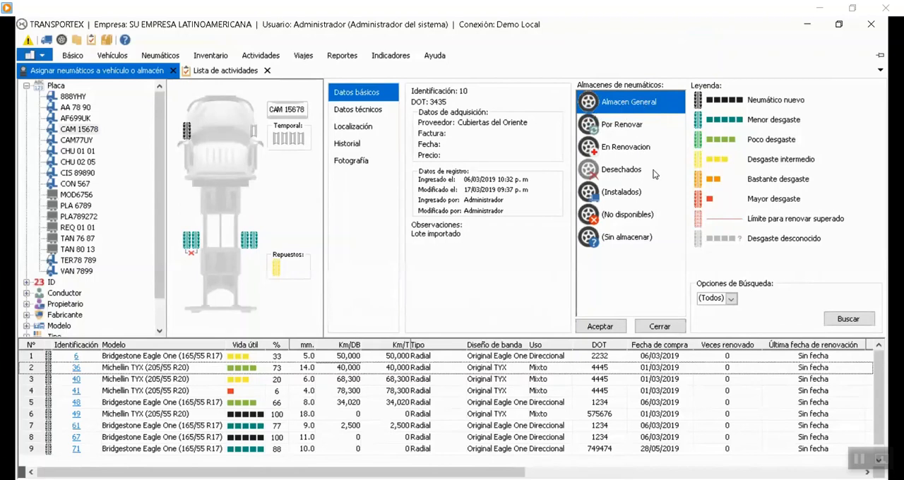
Examine the tires stored in the Por Renovar, En Renovacion and Desechados warehouses.
{"action": "left_click", "coordinate": [631, 127]}
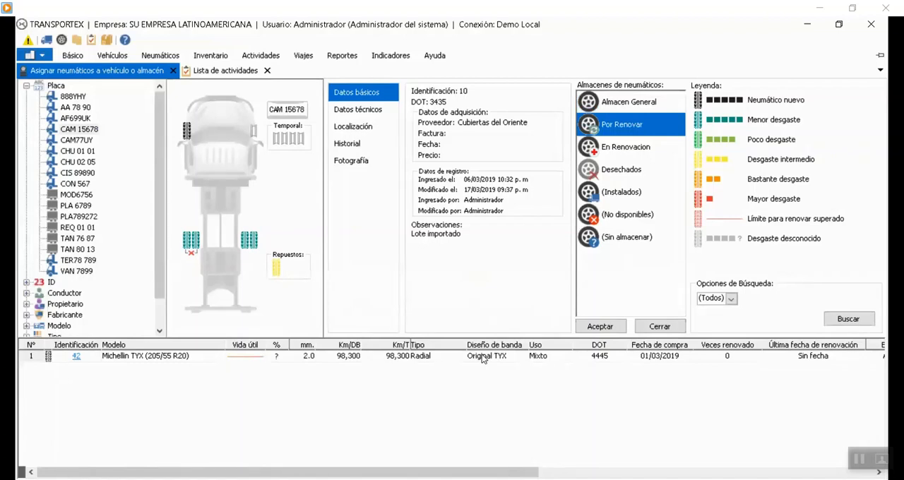
{"action": "left_click", "coordinate": [636, 104]}
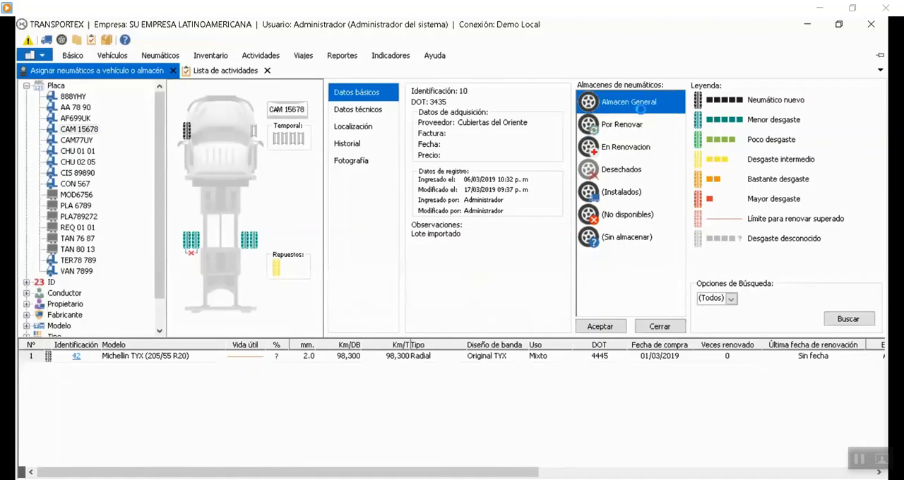
{"action": "left_click", "coordinate": [628, 126]}
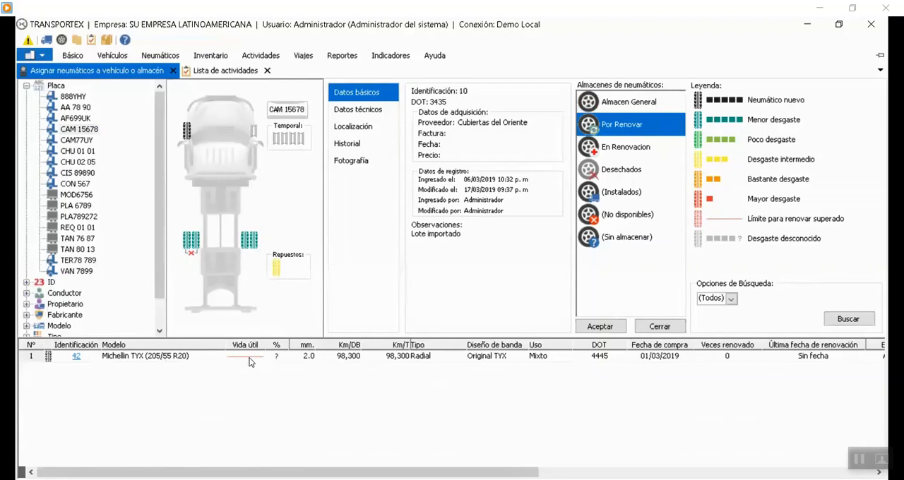
{"action": "left_click", "coordinate": [624, 151]}
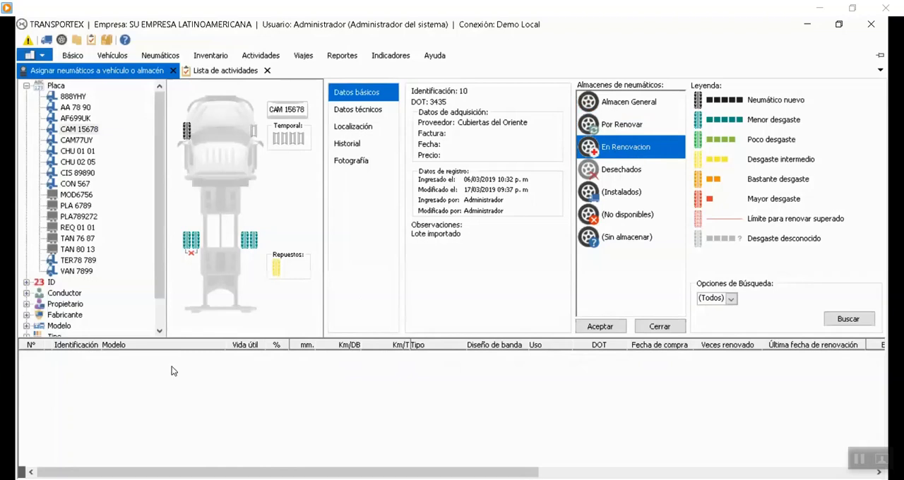
{"action": "left_click", "coordinate": [669, 171]}
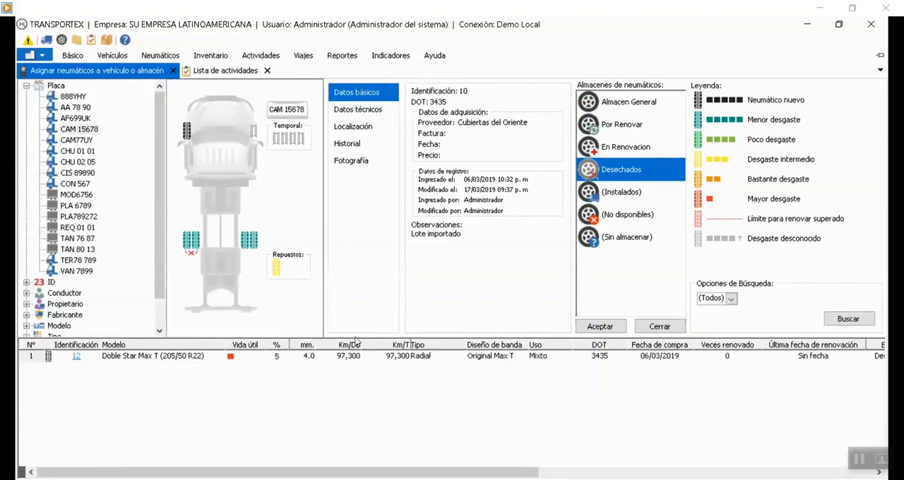
Examine the full list of installed tires, plus the unavailable and unstored tires.
{"action": "left_click", "coordinate": [611, 198]}
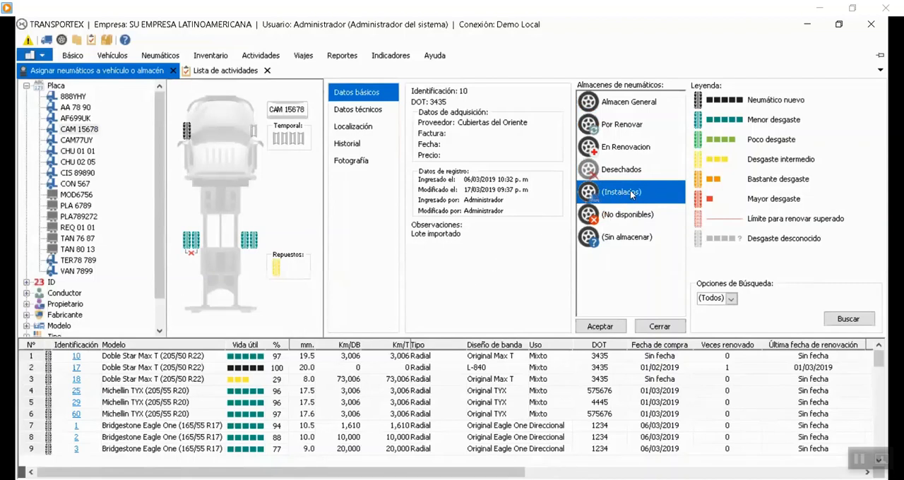
{"action": "left_click", "coordinate": [168, 360]}
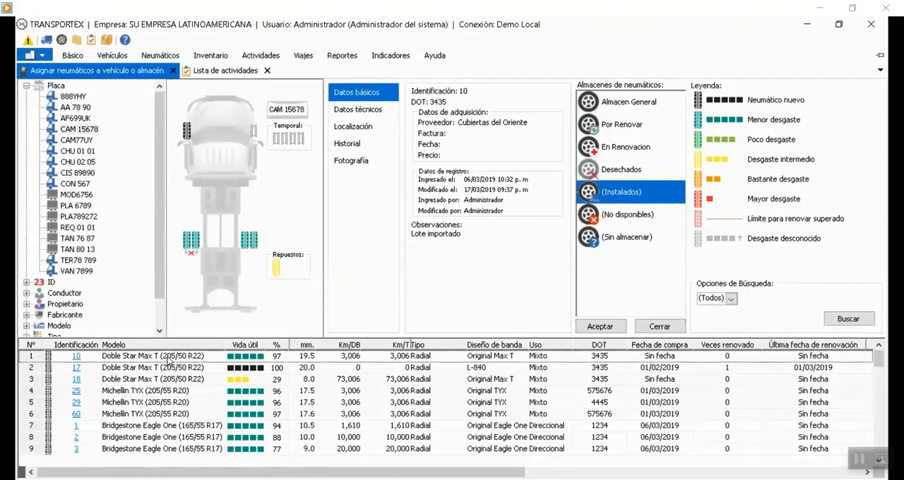
{"action": "scroll", "coordinate": [169, 402], "scroll_direction": "down", "scroll_amount": 5}
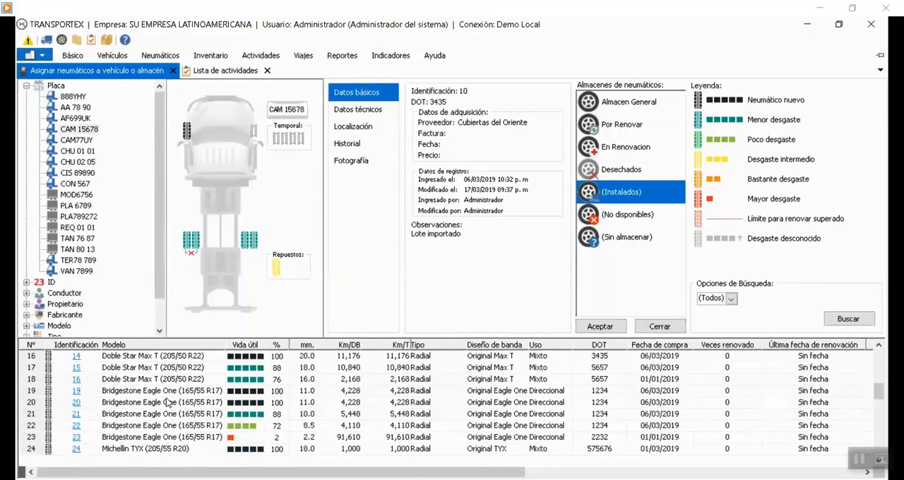
{"action": "scroll", "coordinate": [169, 401], "scroll_direction": "down", "scroll_amount": 5}
{"action": "scroll", "coordinate": [168, 402], "scroll_direction": "up", "scroll_amount": 10}
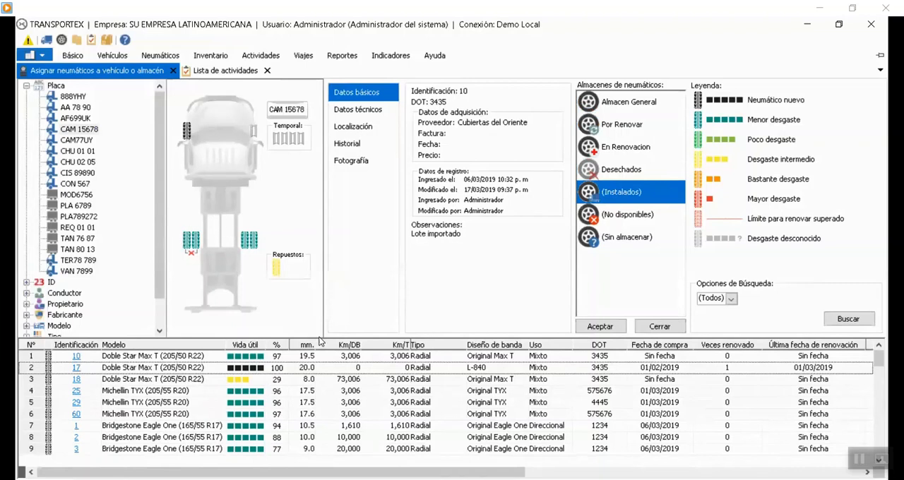
{"action": "left_click", "coordinate": [616, 218]}
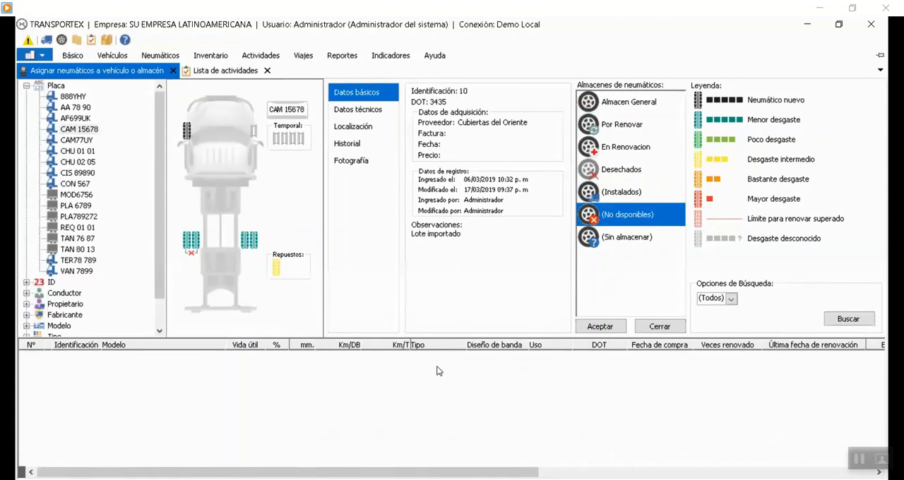
{"action": "left_click", "coordinate": [612, 240]}
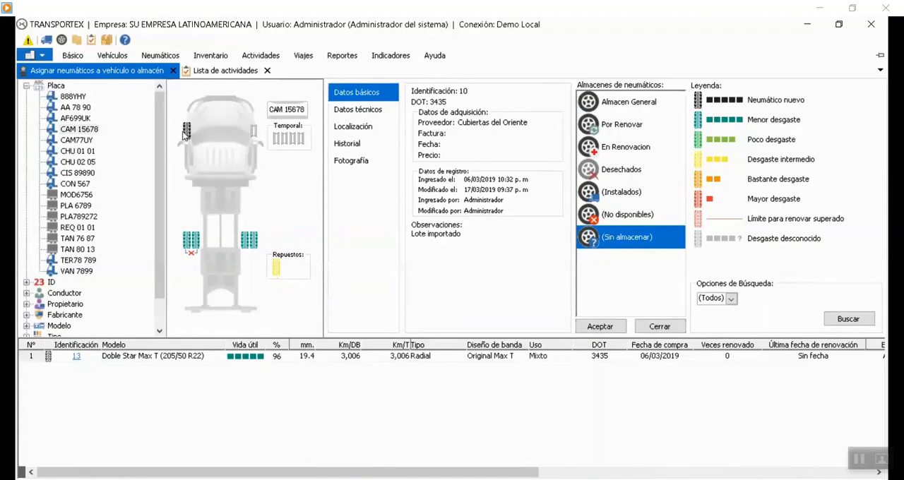
Identify the front tire of CAM 15678 and view the tire layouts of CAM77UY, CHU 02 05 and CHU 01 01.
{"action": "mouse_move", "coordinate": [187, 135]}
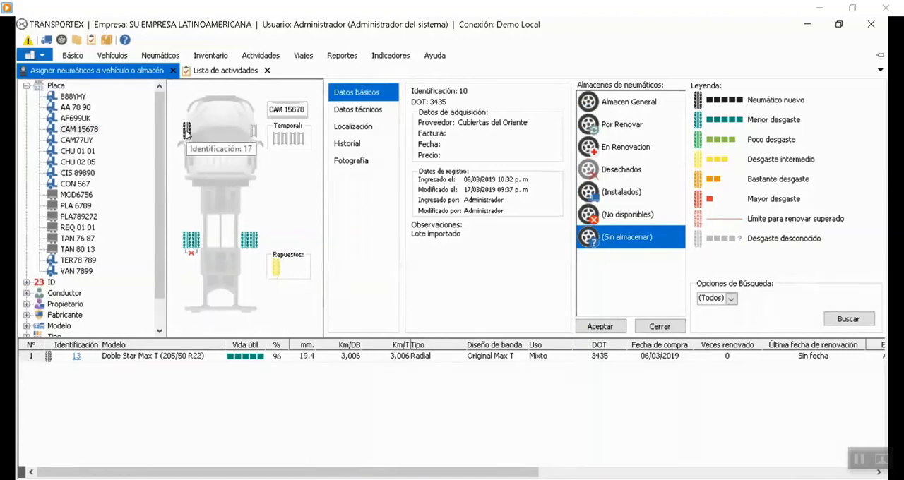
{"action": "left_click", "coordinate": [90, 120]}
{"action": "left_click", "coordinate": [80, 141]}
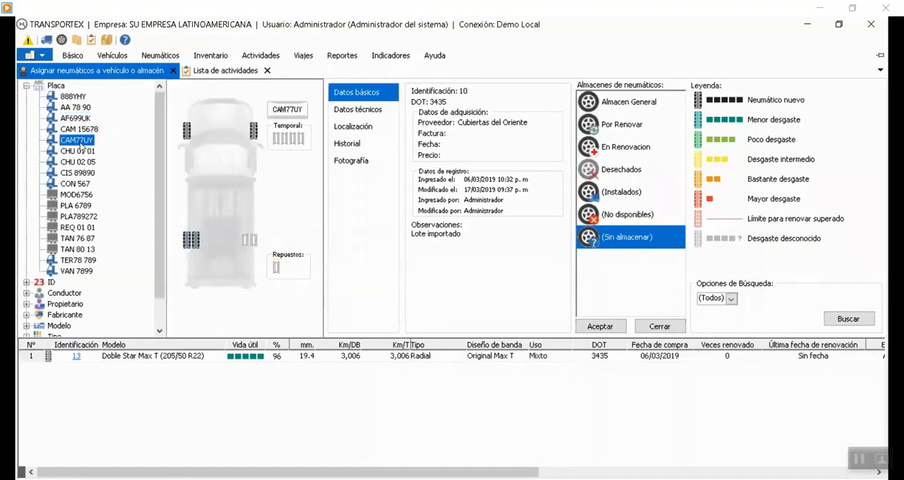
{"action": "left_click", "coordinate": [82, 161]}
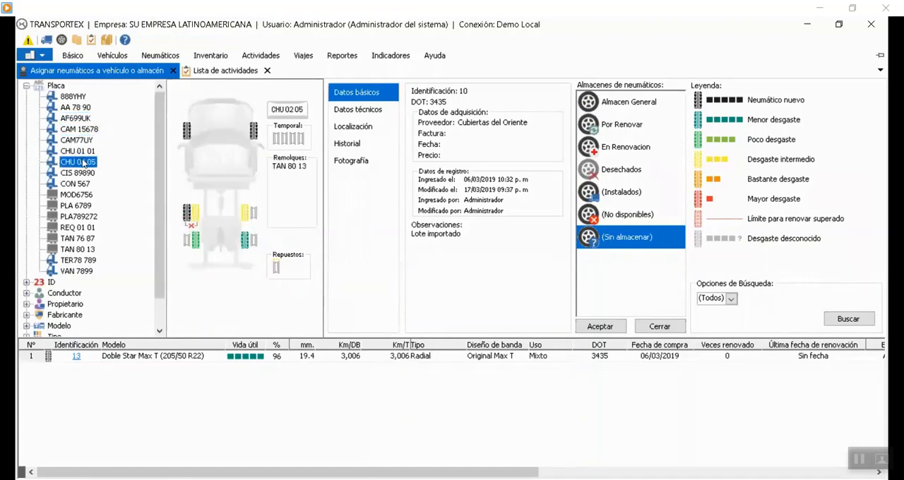
{"action": "left_click", "coordinate": [81, 151]}
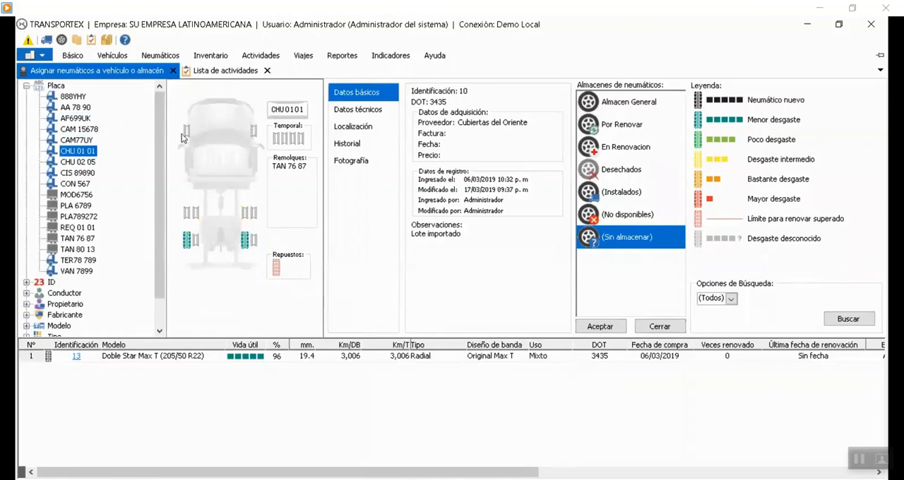
Move tire 17 from the front axle of CAM 15678 to the first temporary slot and save the change.
{"action": "left_click", "coordinate": [79, 129]}
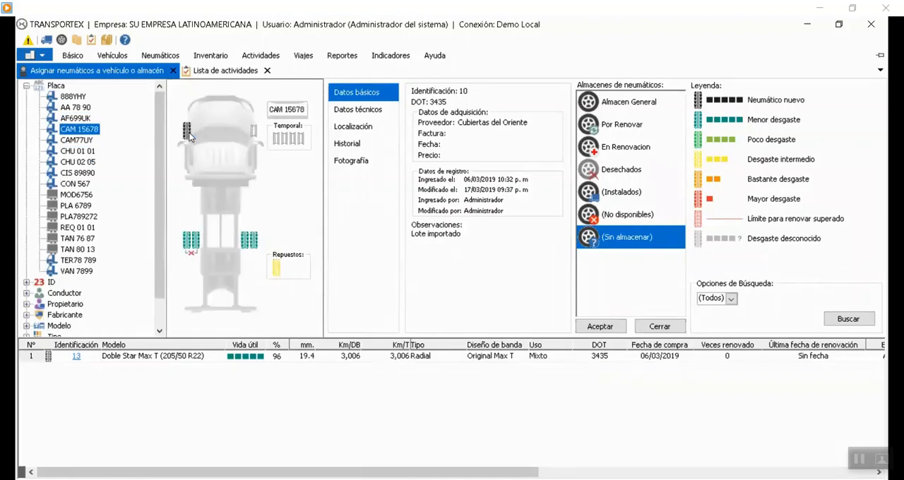
{"action": "left_click_drag", "start_coordinate": [190, 134], "coordinate": [277, 138]}
{"action": "left_click", "coordinate": [602, 329]}
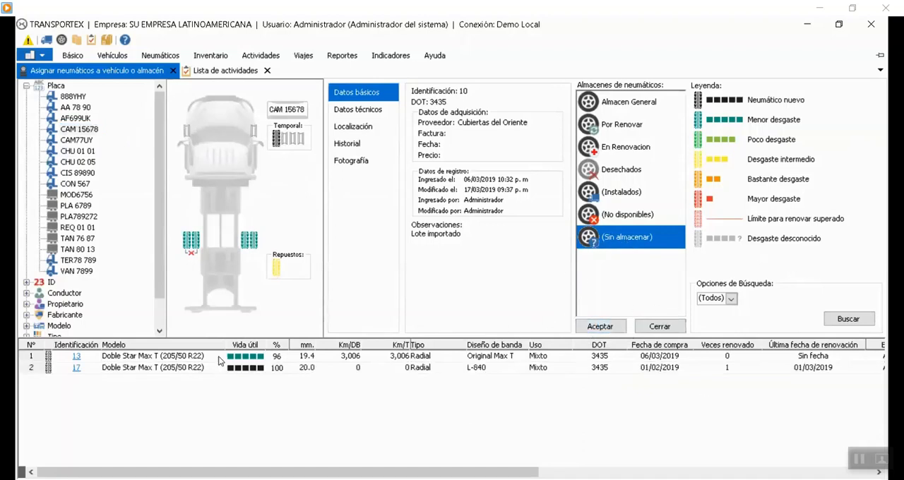
Install tire 17 from the temporary slot at the front-left position of CHU 01 01, specifying the requester's name.
{"action": "left_click", "coordinate": [79, 152]}
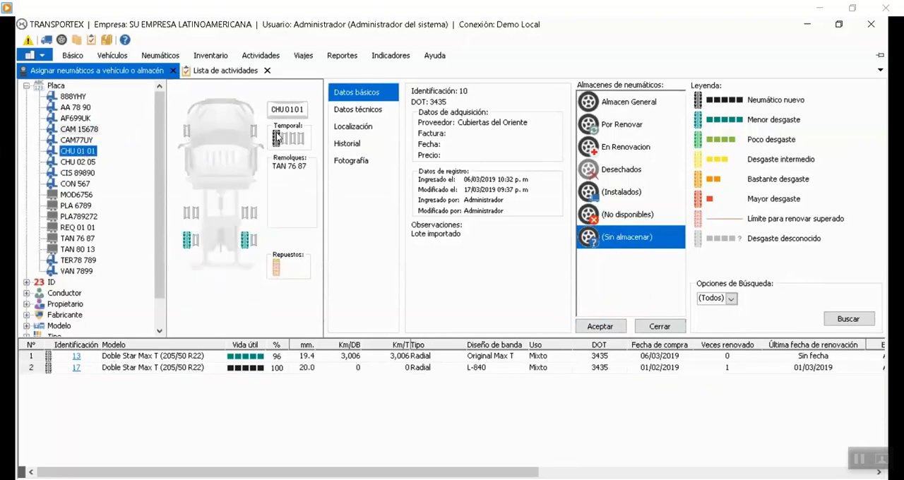
{"action": "left_click_drag", "start_coordinate": [277, 141], "coordinate": [187, 131]}
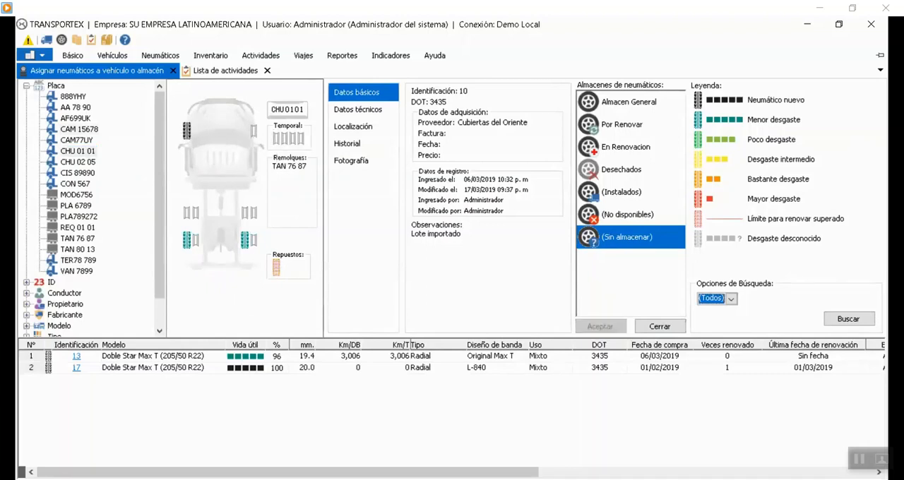
{"action": "left_click", "coordinate": [450, 191]}
{"action": "left_click", "coordinate": [453, 224]}
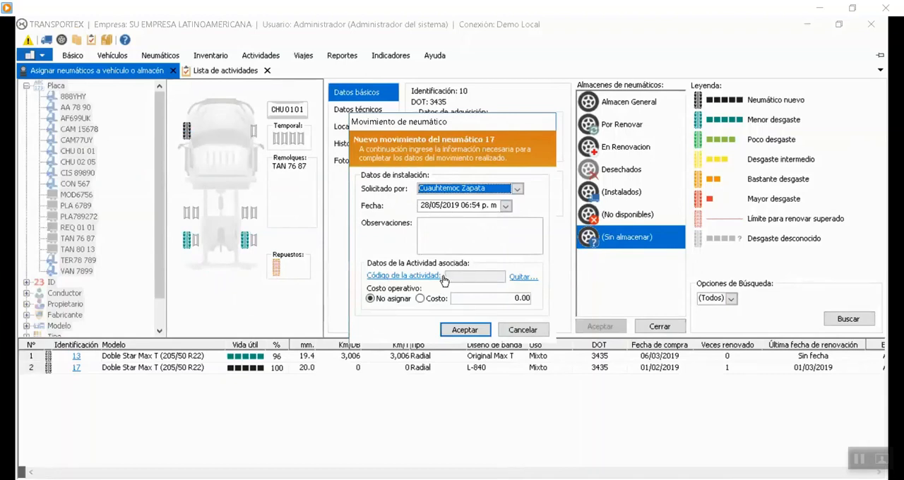
{"action": "left_click", "coordinate": [463, 329]}
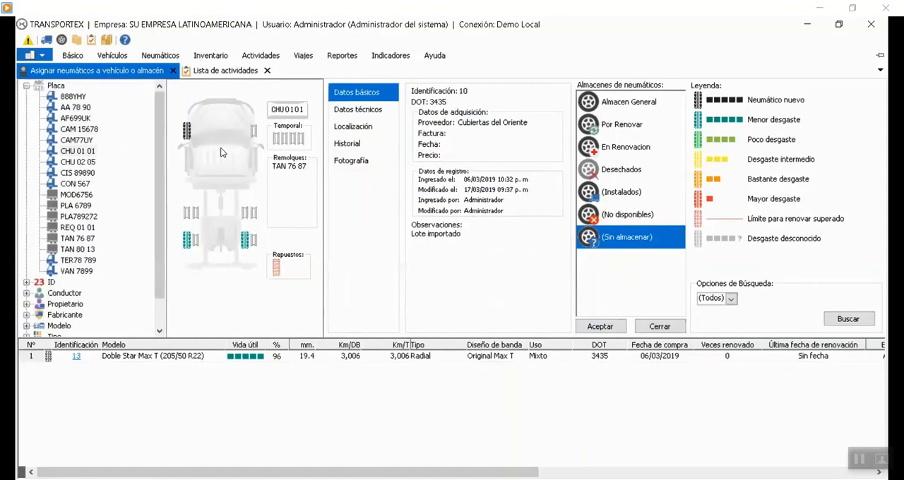
Install unstored tire 13 at the outer left position of CHU 01 01's first rear axle, specify the requester's name and save.
{"action": "left_click", "coordinate": [81, 130]}
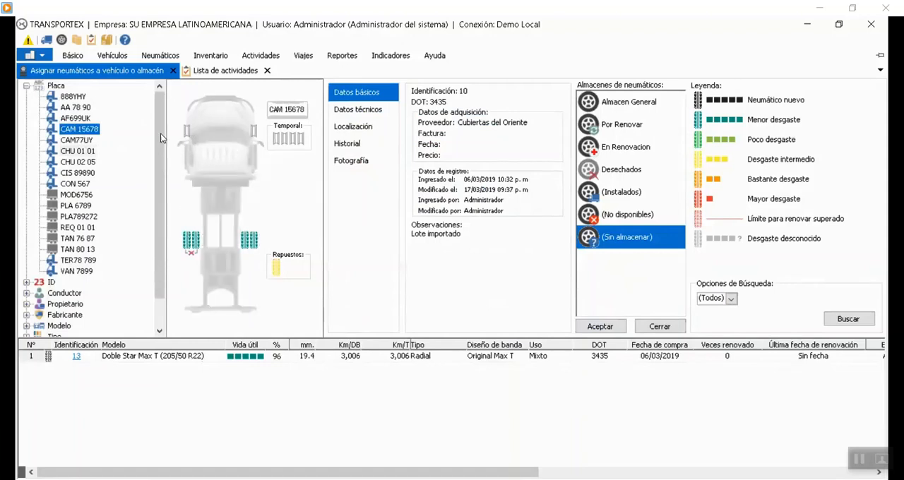
{"action": "left_click", "coordinate": [86, 151]}
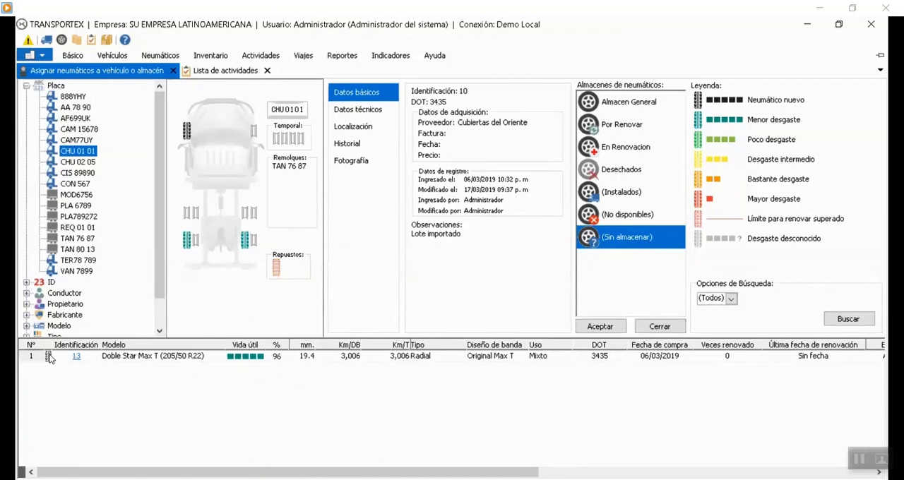
{"action": "left_click_drag", "start_coordinate": [49, 359], "coordinate": [186, 212]}
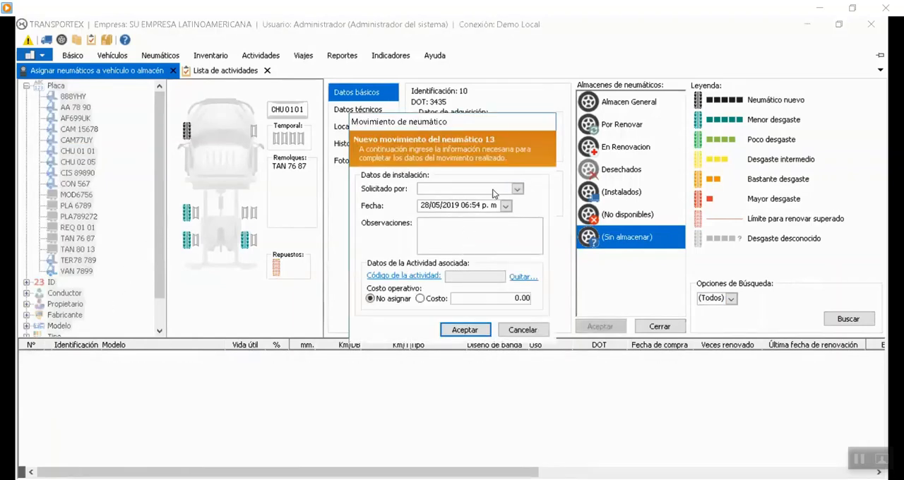
{"action": "left_click", "coordinate": [494, 189]}
{"action": "left_click", "coordinate": [456, 223]}
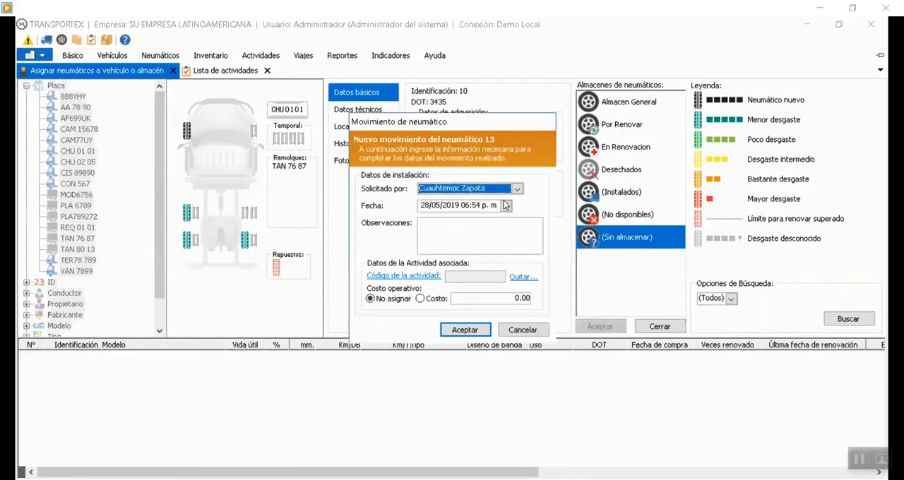
{"action": "left_click", "coordinate": [465, 330]}
{"action": "left_click", "coordinate": [606, 327]}
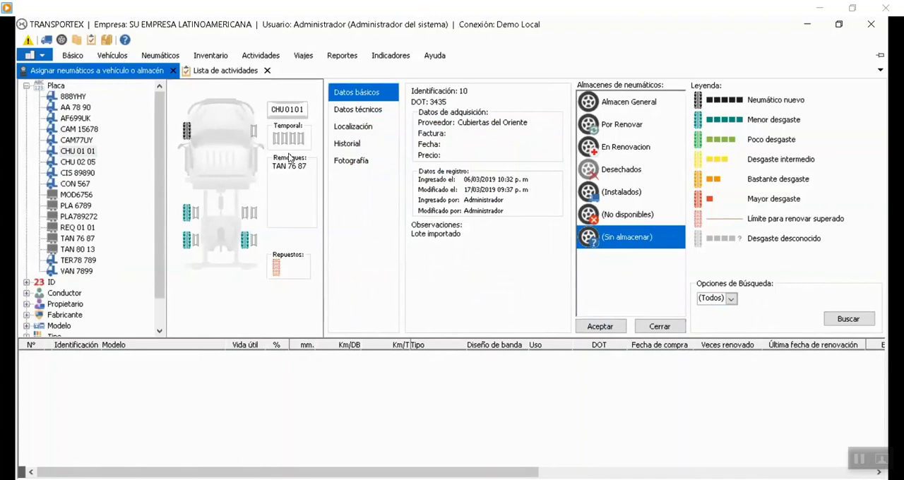
{"action": "left_click", "coordinate": [78, 140]}
{"action": "left_click", "coordinate": [80, 153]}
{"action": "left_click", "coordinate": [79, 131]}
Start a new activity for vehicle CAM 15678 with group Neumaticos and activity Rotacion Neumaticos.
{"action": "left_click", "coordinate": [218, 71]}
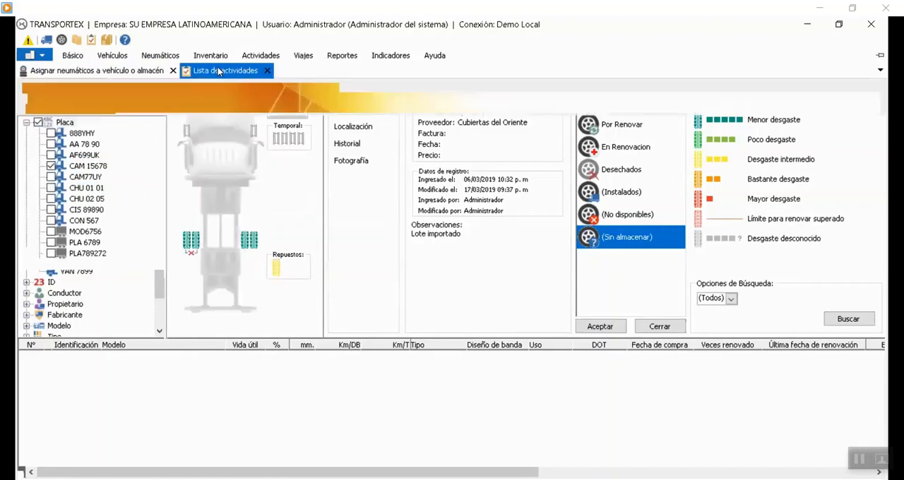
{"action": "left_click", "coordinate": [80, 167]}
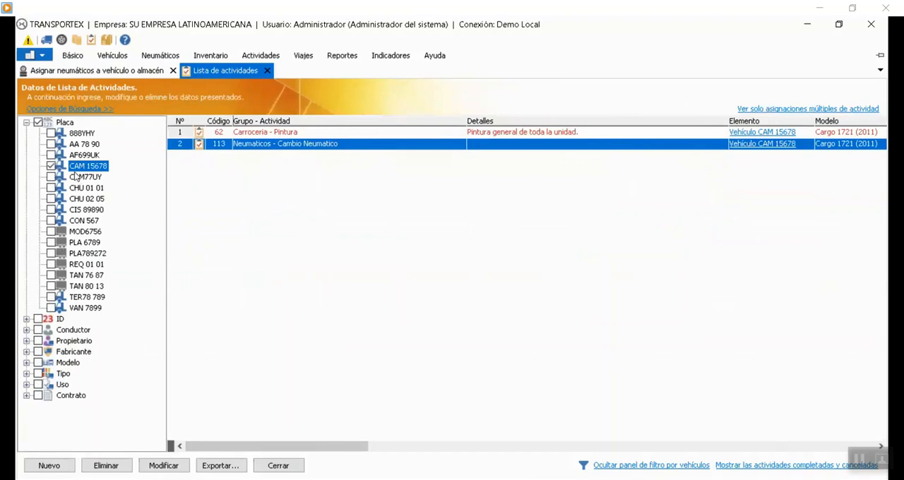
{"action": "left_click", "coordinate": [62, 464]}
{"action": "left_click", "coordinate": [460, 306]}
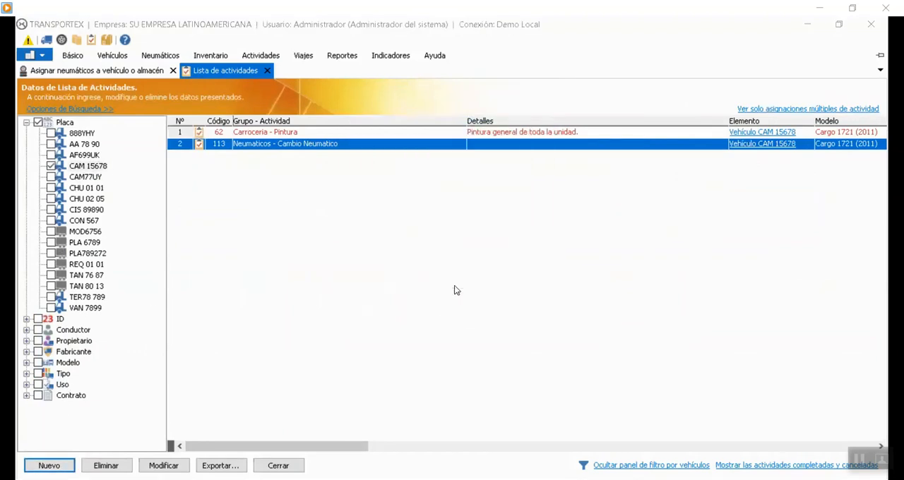
{"action": "left_click", "coordinate": [385, 93]}
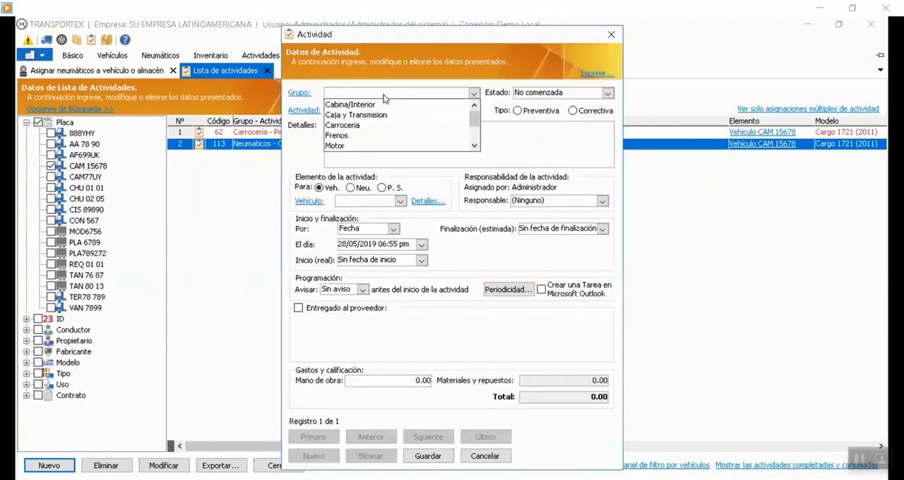
{"action": "scroll", "coordinate": [346, 135], "scroll_direction": "down", "scroll_amount": 1}
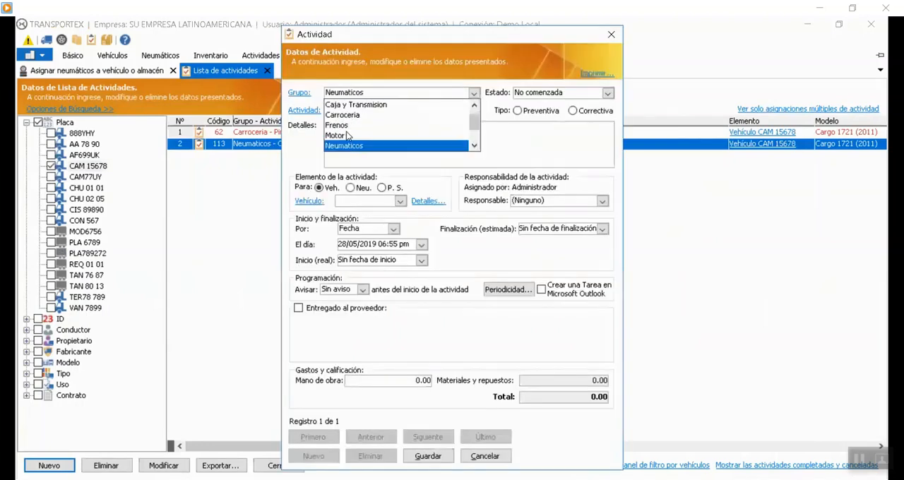
{"action": "left_click", "coordinate": [350, 147]}
{"action": "left_click", "coordinate": [406, 110]}
{"action": "left_click", "coordinate": [361, 141]}
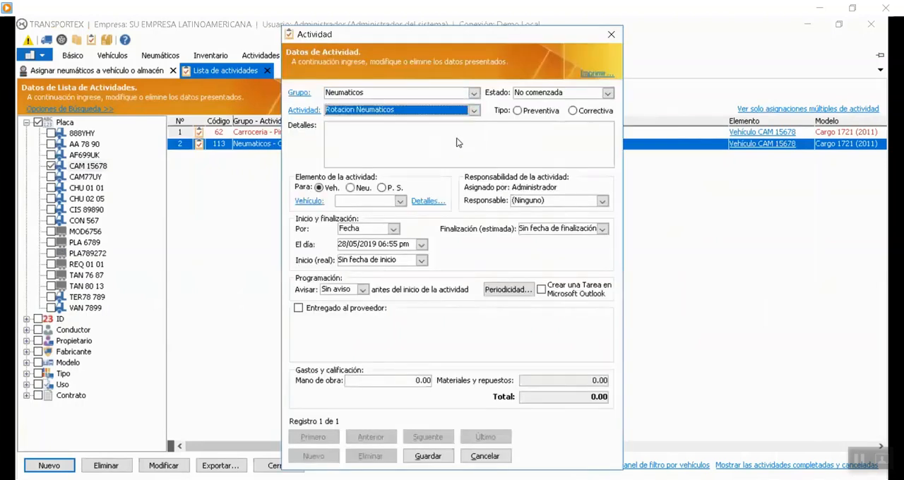
{"action": "left_click", "coordinate": [399, 201]}
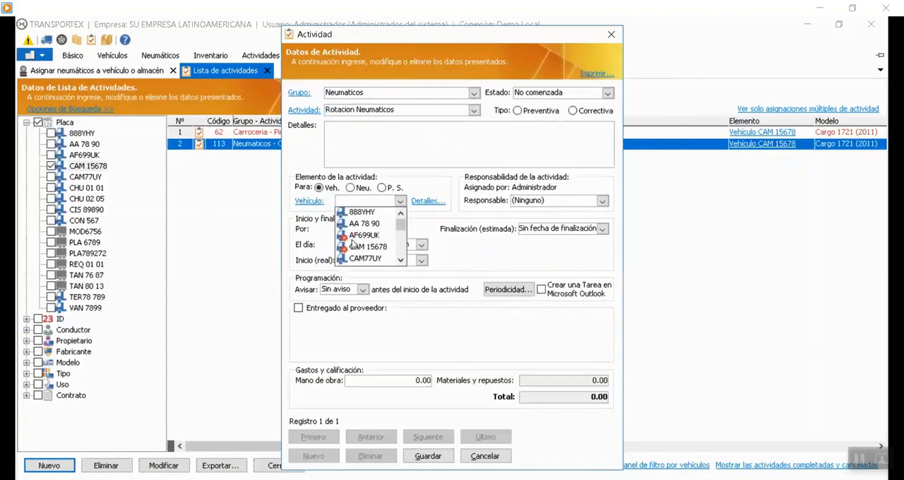
{"action": "left_click", "coordinate": [359, 245]}
Set the tire rotation activity's type to Preventiva, save it and select it in the activity list.
{"action": "left_click", "coordinate": [572, 110]}
{"action": "key", "text": "Left"}
{"action": "left_click_drag", "start_coordinate": [439, 33], "coordinate": [118, 41]}
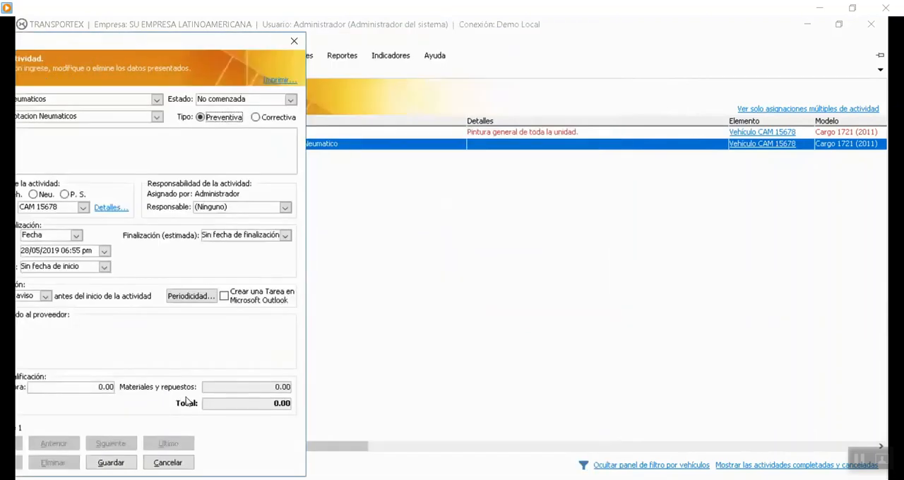
{"action": "key", "text": "Return"}
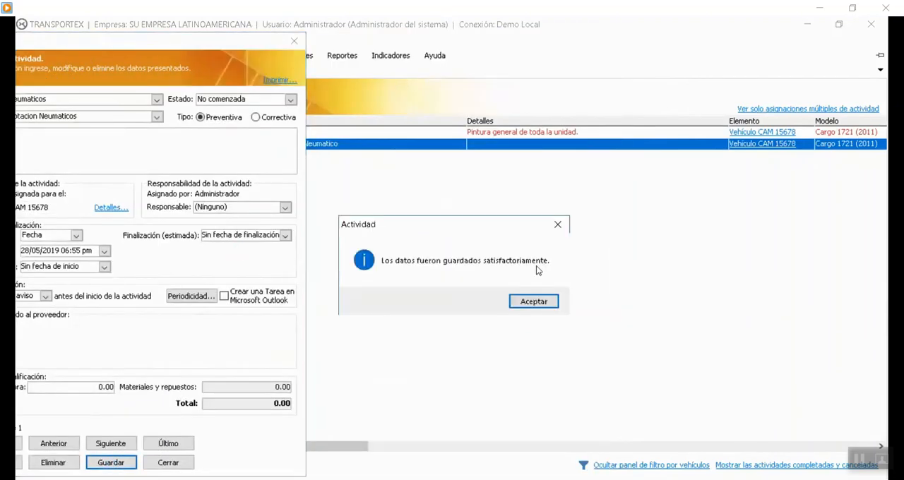
{"action": "left_click", "coordinate": [532, 302]}
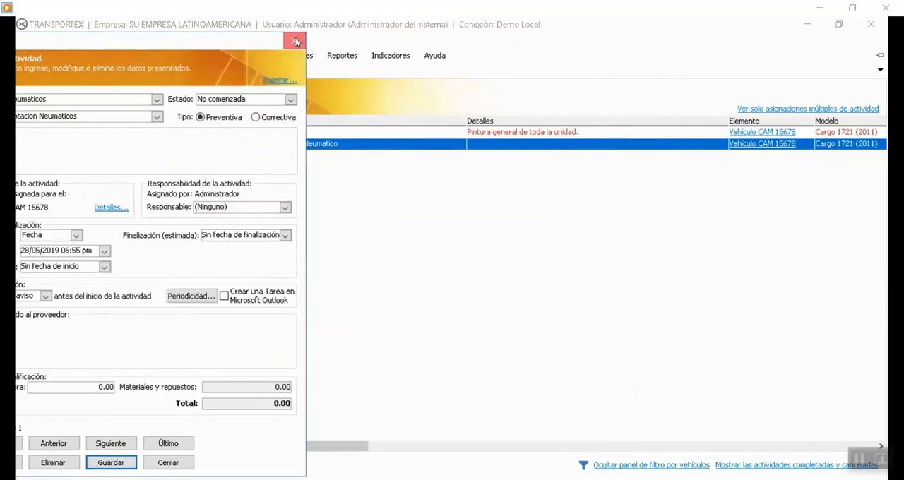
{"action": "left_click", "coordinate": [295, 42]}
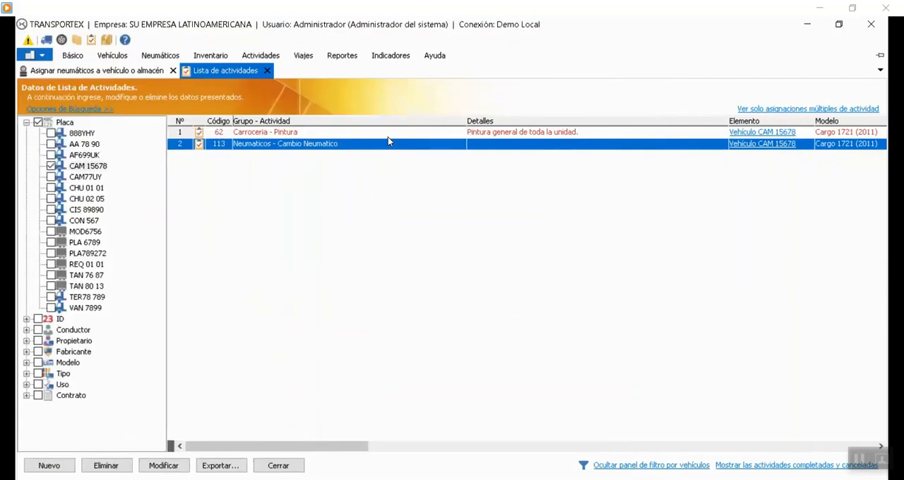
{"action": "left_click", "coordinate": [327, 133]}
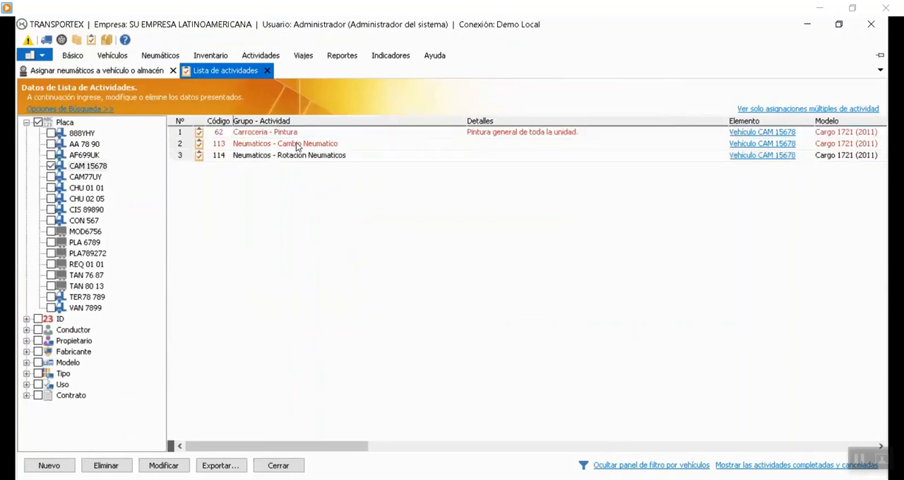
{"action": "left_click", "coordinate": [296, 159]}
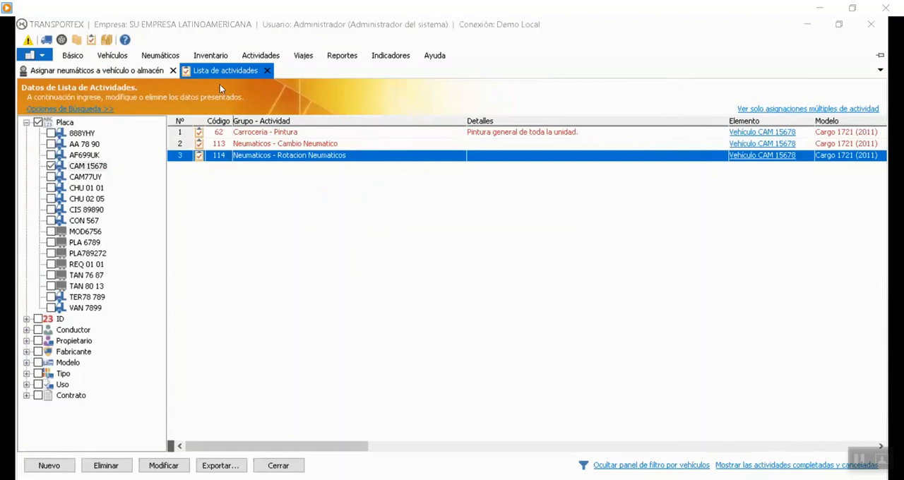
Move tire 60 from CAM 15678's outer right rear position to the front right, specifying the requester's name and associated activity 114, and save.
{"action": "left_click", "coordinate": [100, 71]}
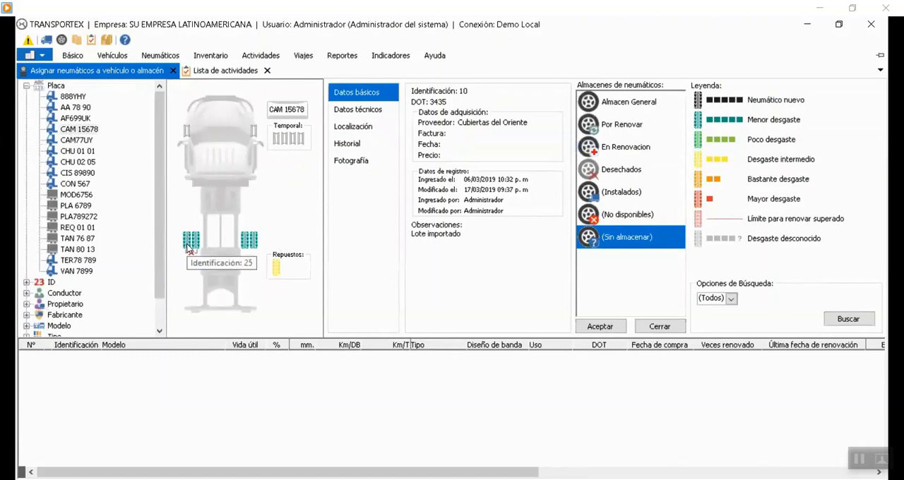
{"action": "left_click_drag", "start_coordinate": [253, 242], "coordinate": [253, 130]}
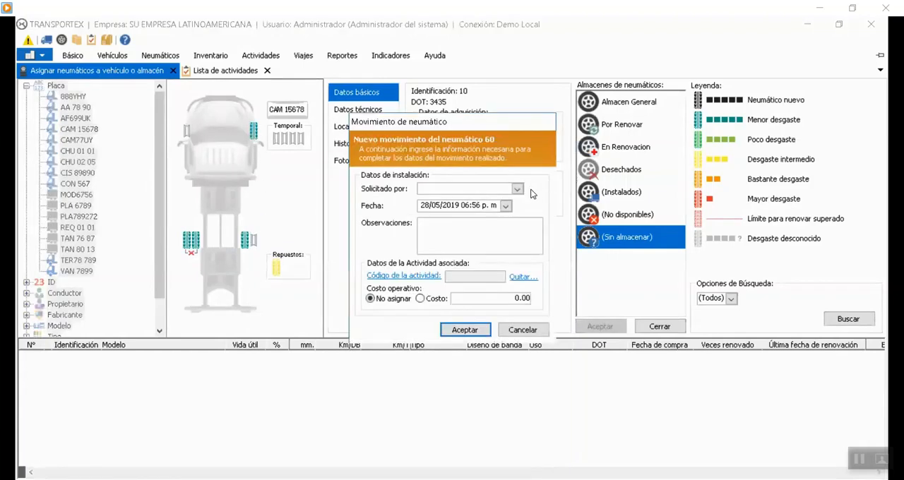
{"action": "left_click", "coordinate": [517, 189]}
{"action": "left_click", "coordinate": [461, 225]}
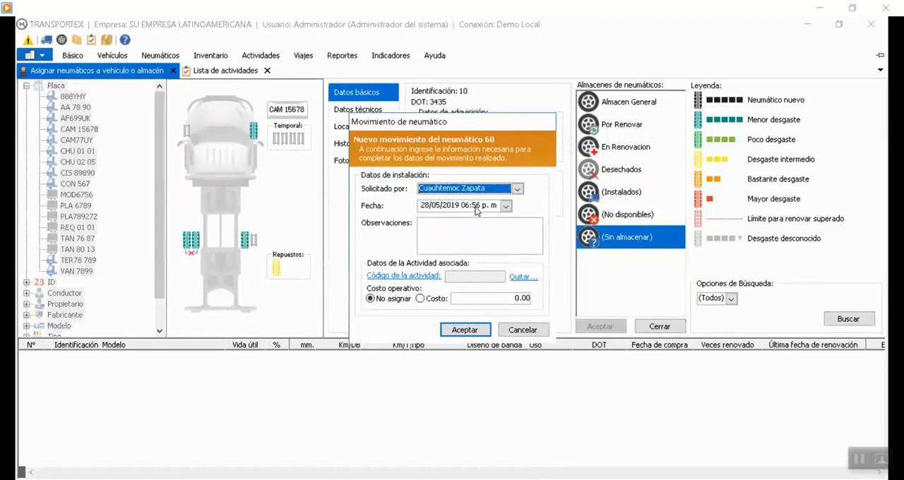
{"action": "left_click", "coordinate": [417, 276]}
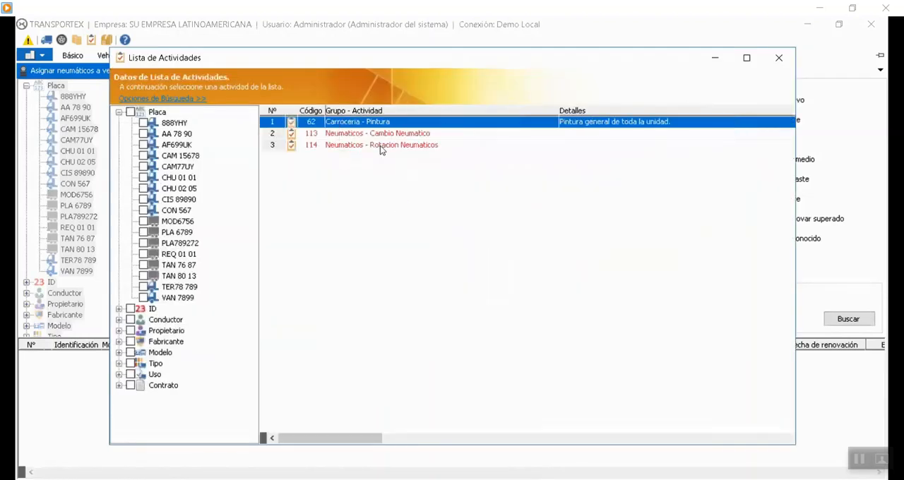
{"action": "left_click", "coordinate": [380, 146]}
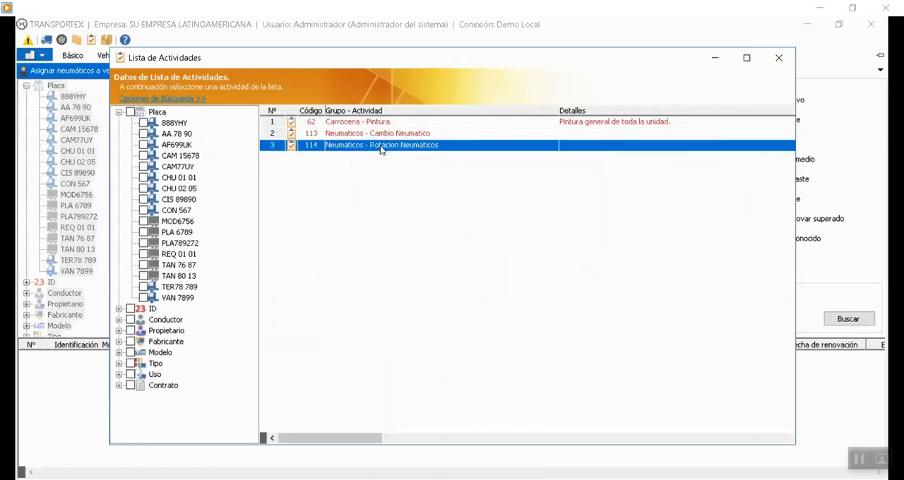
{"action": "double_click", "coordinate": [493, 148]}
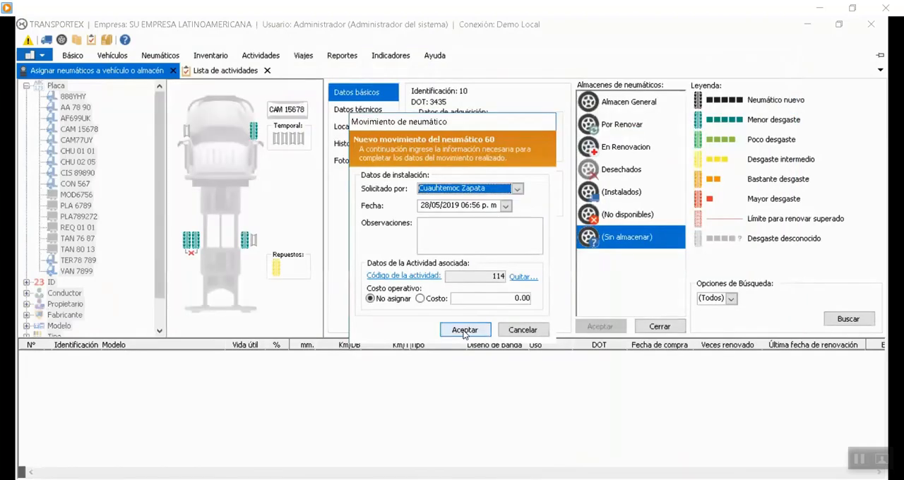
{"action": "left_click", "coordinate": [464, 330]}
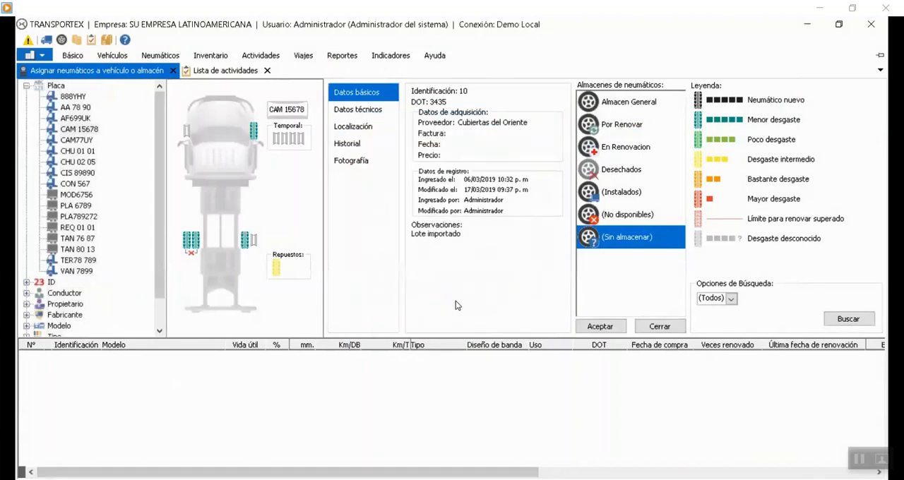
{"action": "left_click", "coordinate": [599, 330]}
{"action": "left_click", "coordinate": [600, 326]}
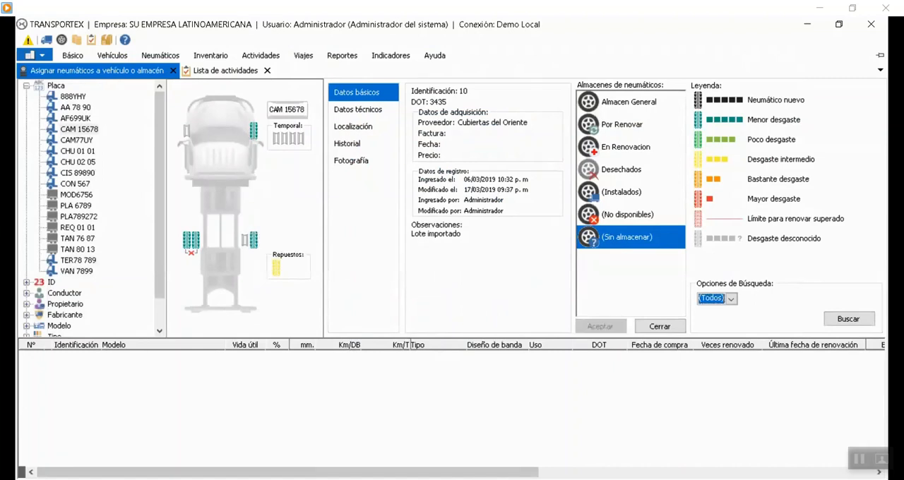
Move tire 29 to CAM 15678's outer right rear position, specifying the requester's name and associated activity 114.
{"action": "left_click", "coordinate": [517, 189]}
{"action": "left_click", "coordinate": [468, 219]}
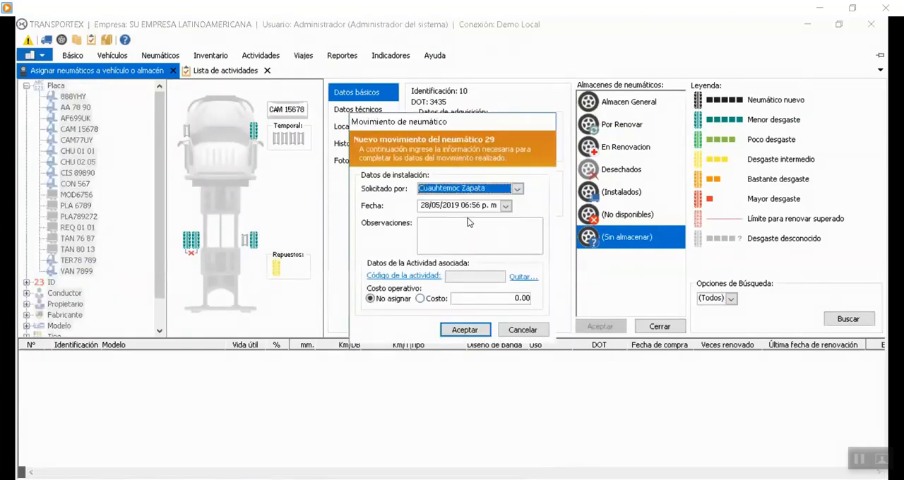
{"action": "left_click", "coordinate": [403, 276]}
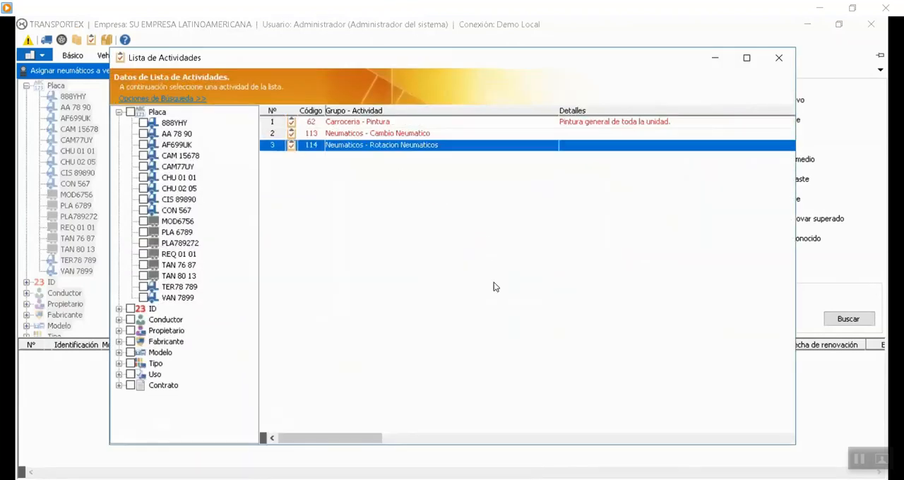
{"action": "double_click", "coordinate": [427, 146]}
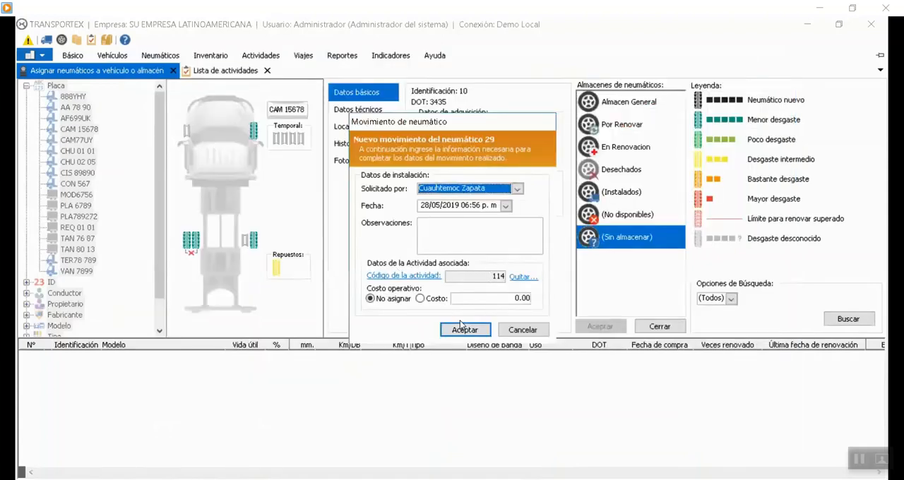
{"action": "left_click", "coordinate": [461, 327]}
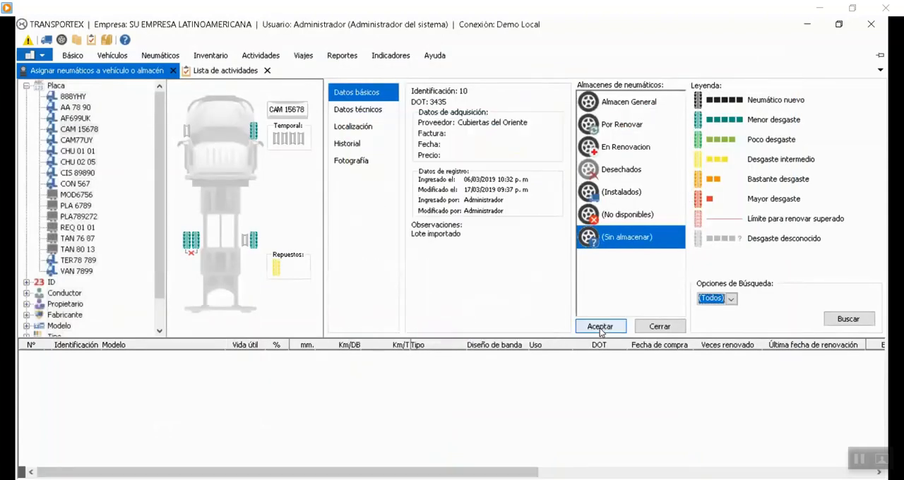
Check the tire movements associated with CAM 15678's Rotacion Neumaticos activity.
{"action": "left_click", "coordinate": [230, 71]}
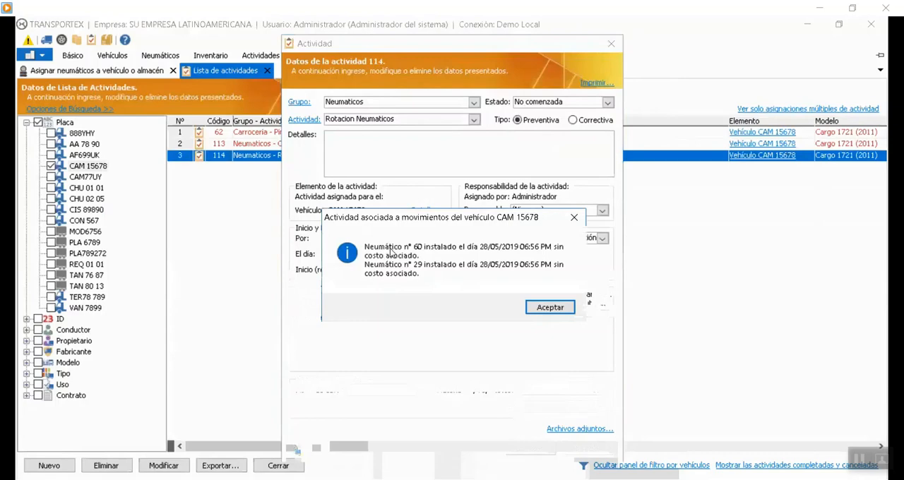
{"action": "left_click", "coordinate": [585, 448]}
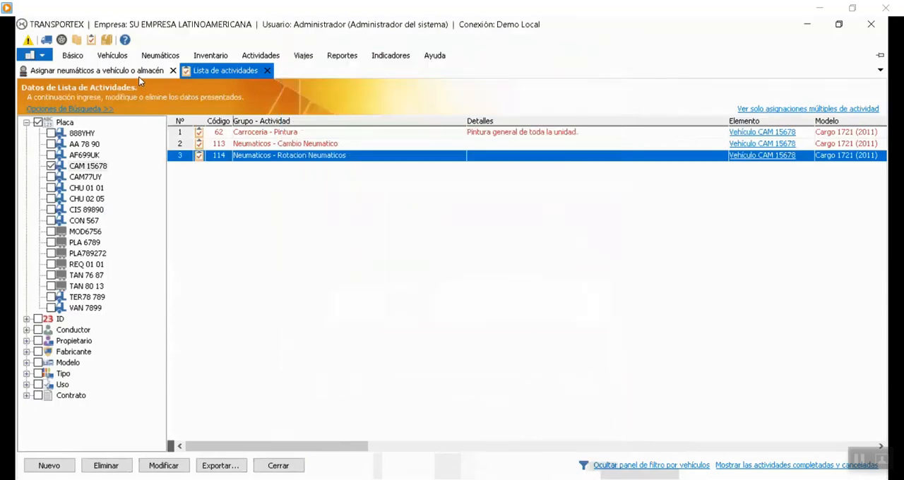
Return to the tire assignment view and inspect the contents of the En Renovacion and Almacen General warehouses.
{"action": "left_click", "coordinate": [138, 74]}
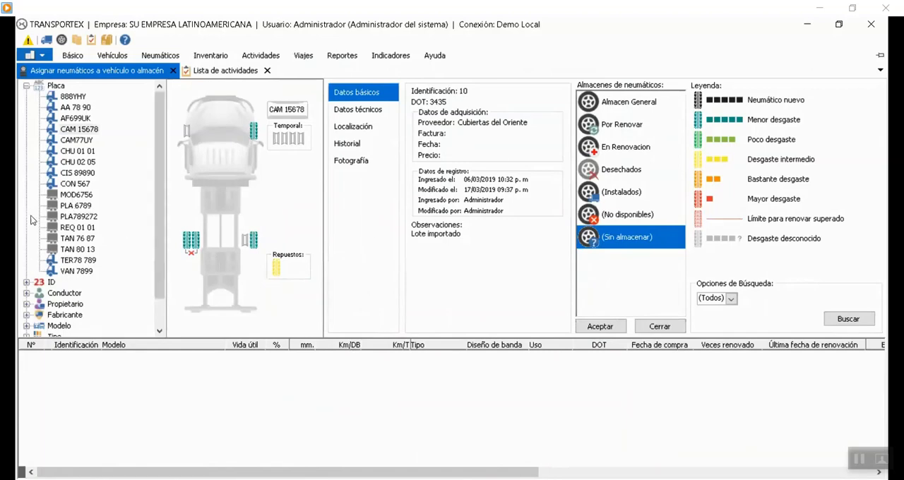
{"action": "left_click", "coordinate": [605, 150]}
{"action": "left_click", "coordinate": [619, 202]}
{"action": "left_click", "coordinate": [616, 151]}
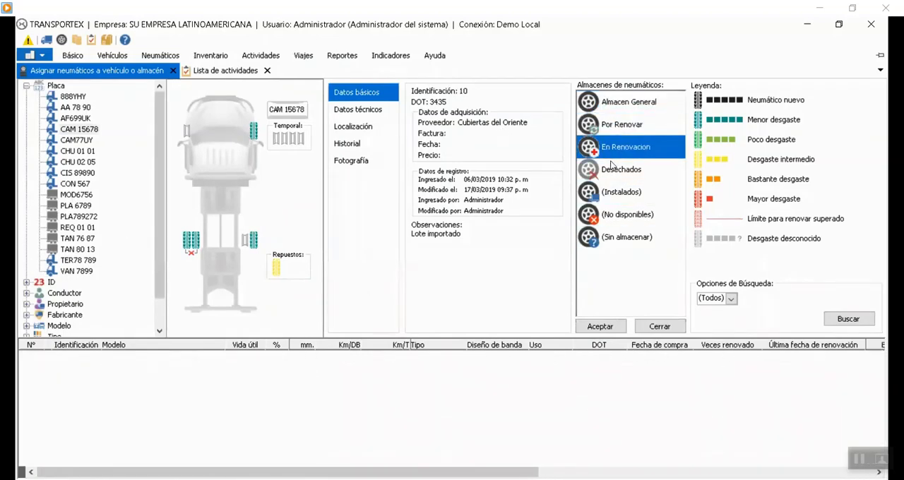
{"action": "left_click", "coordinate": [615, 110]}
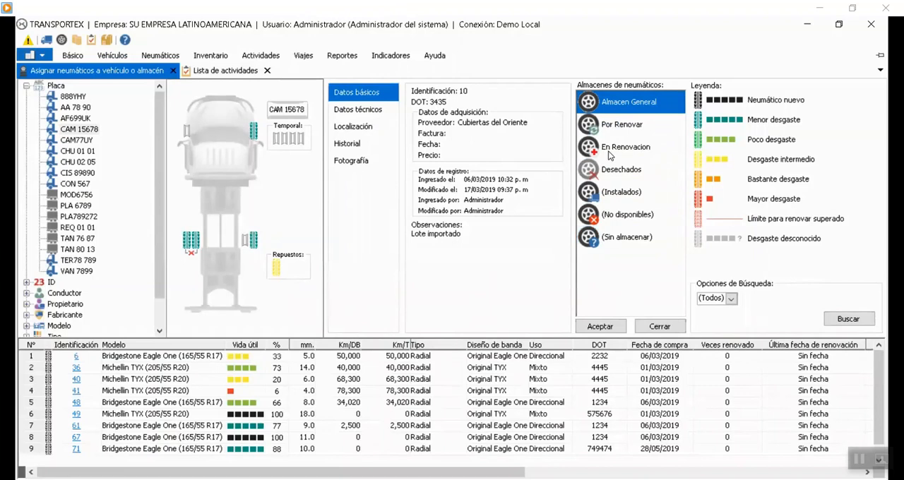
Review the tire warehouse types Almacen General, Desechados, En Renovacion and Por Renovar, including their activity-generation setting.
{"action": "left_click", "coordinate": [215, 56]}
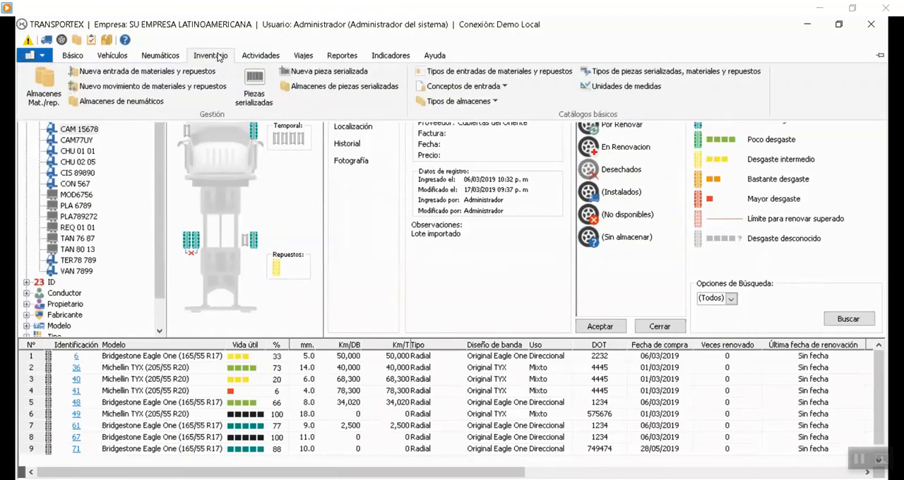
{"action": "left_click", "coordinate": [485, 103]}
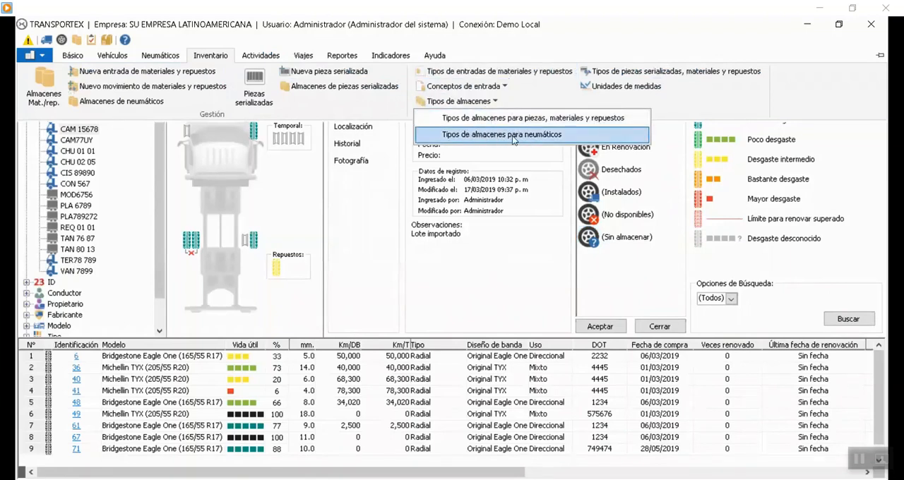
{"action": "left_click", "coordinate": [466, 136]}
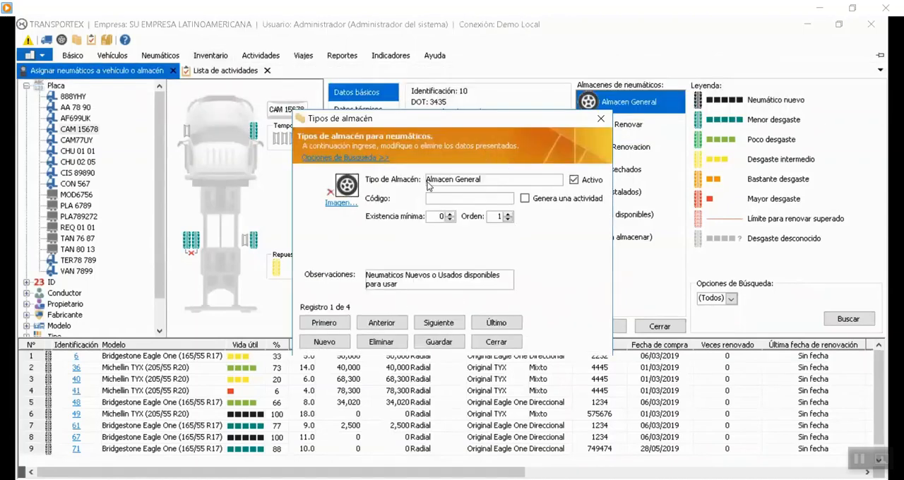
{"action": "left_click_drag", "start_coordinate": [493, 124], "coordinate": [404, 93]}
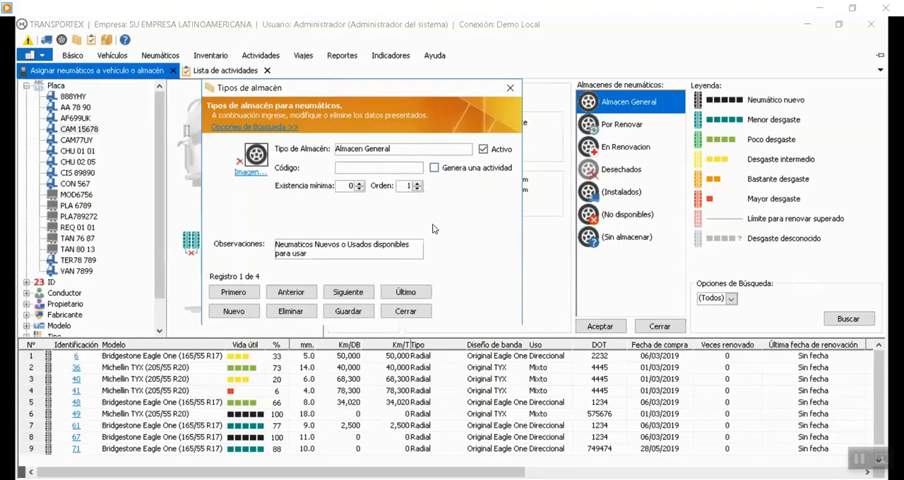
{"action": "left_click", "coordinate": [353, 296]}
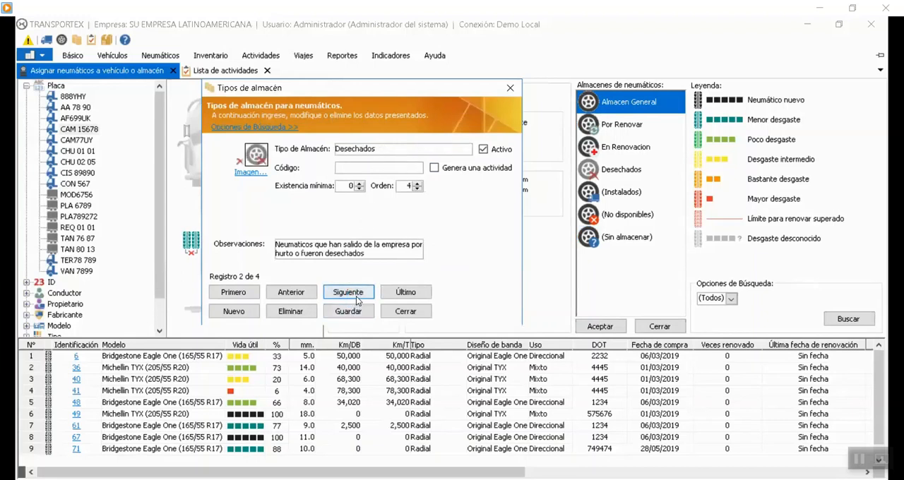
{"action": "left_click", "coordinate": [356, 295]}
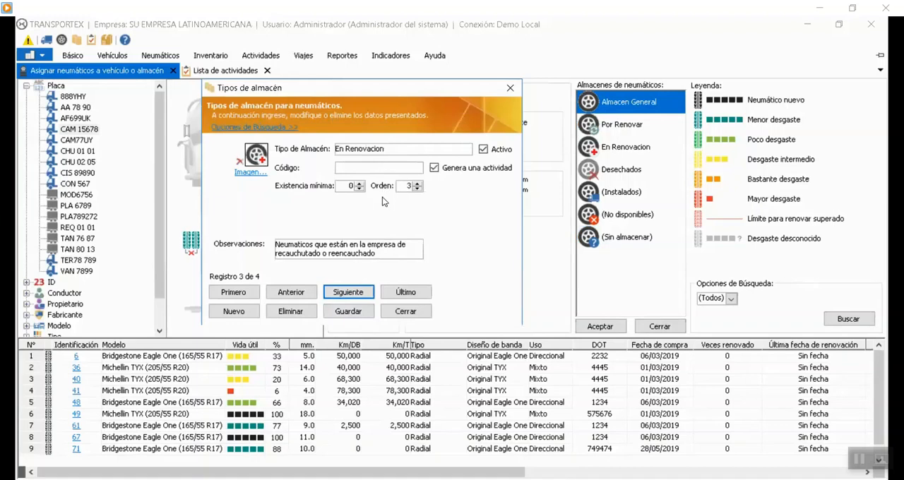
{"action": "left_click", "coordinate": [359, 288]}
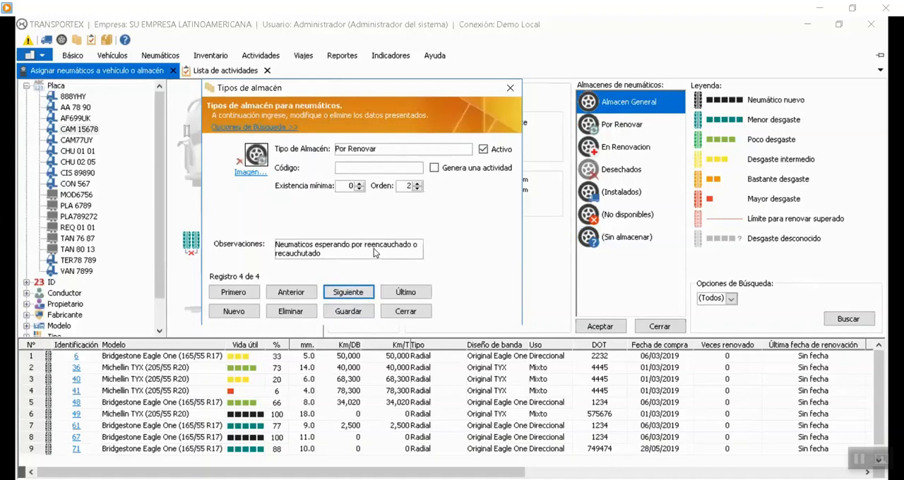
{"action": "left_click", "coordinate": [299, 296]}
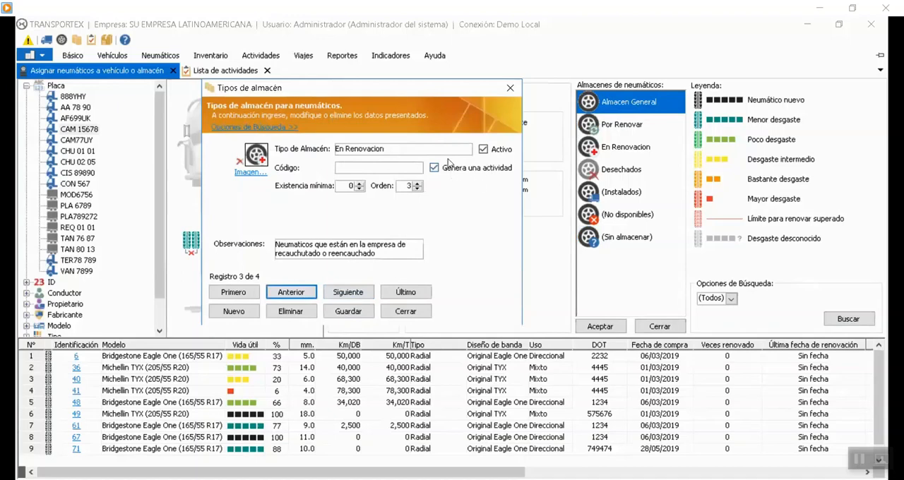
{"action": "left_click", "coordinate": [406, 311]}
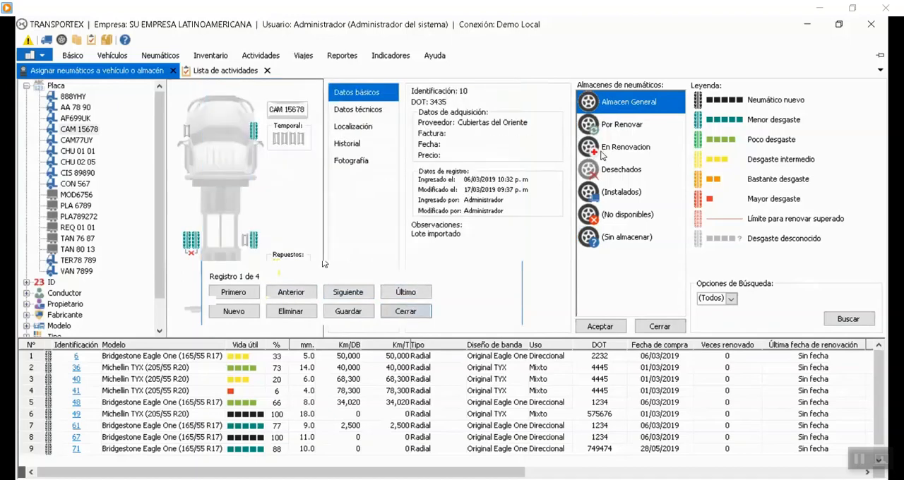
Move tire 42 from Por Renovar to En Renovacion, specifying the storing person's name and the retreading-in-process entry concept.
{"action": "left_click", "coordinate": [624, 125]}
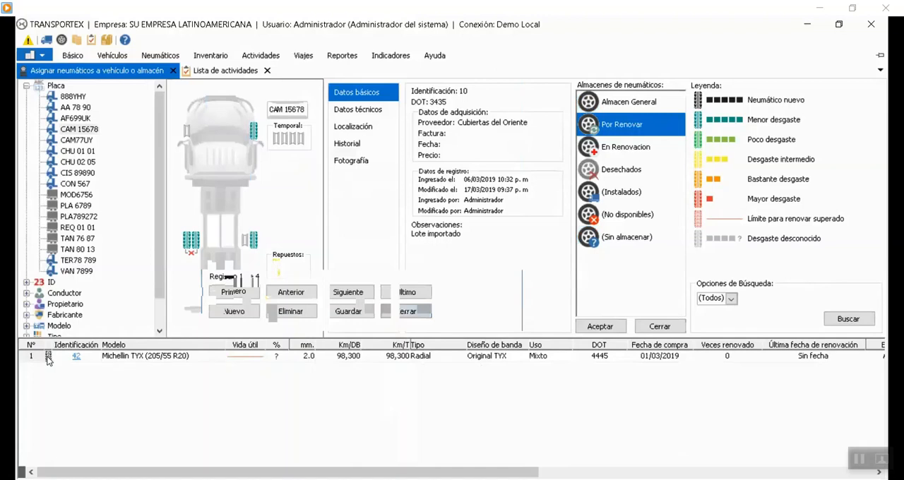
{"action": "left_click_drag", "start_coordinate": [48, 360], "coordinate": [619, 152]}
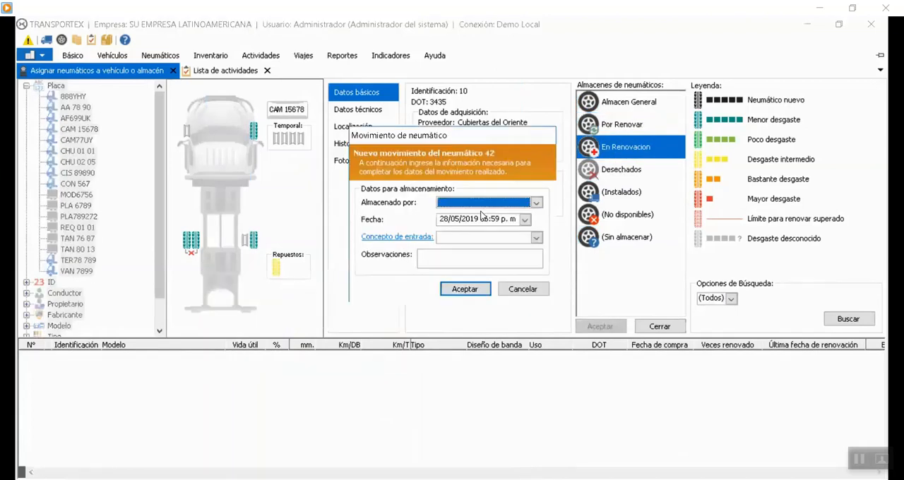
{"action": "left_click", "coordinate": [487, 205]}
{"action": "left_click", "coordinate": [476, 249]}
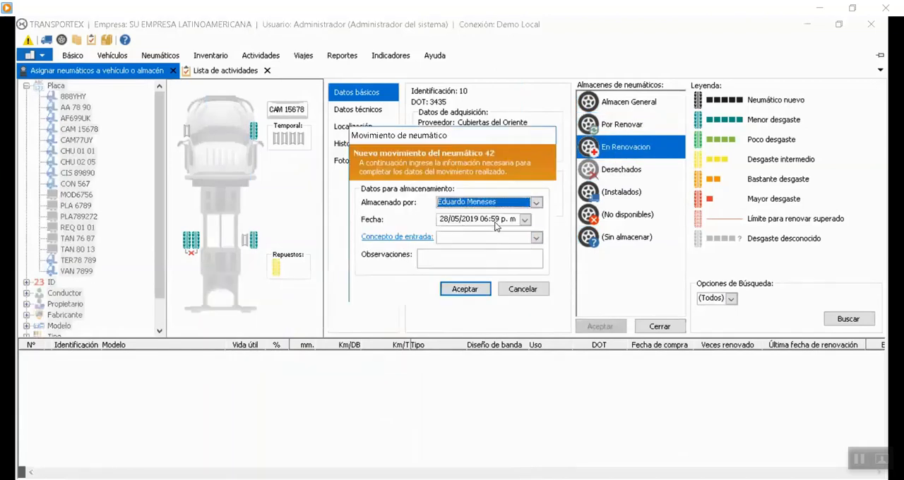
{"action": "left_click", "coordinate": [534, 238]}
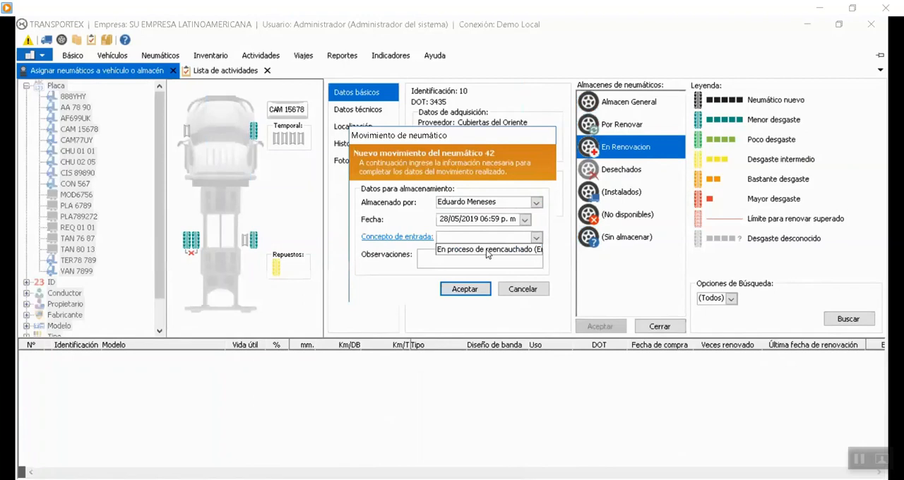
{"action": "left_click", "coordinate": [487, 250]}
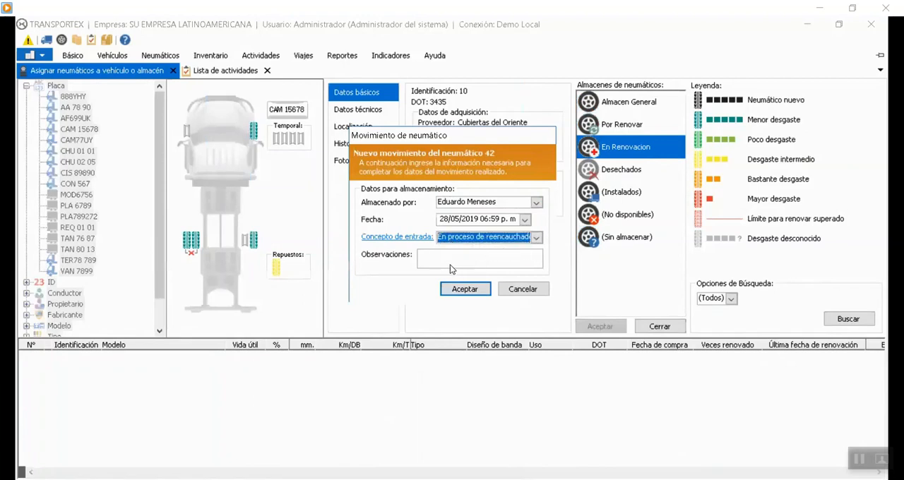
{"action": "left_click", "coordinate": [478, 260]}
{"action": "left_click", "coordinate": [471, 290]}
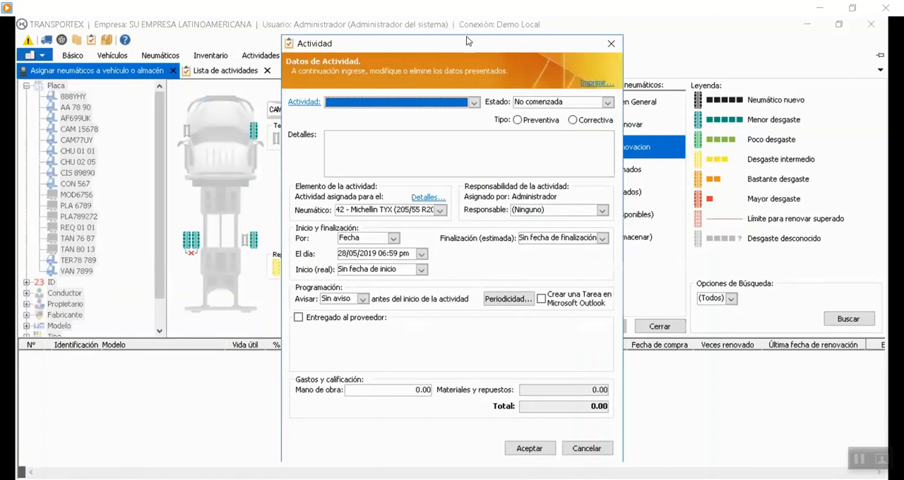
Define and save a tire activity named Reencauchar and use it for tire 42's new activity.
{"action": "left_click_drag", "start_coordinate": [455, 47], "coordinate": [425, 35]}
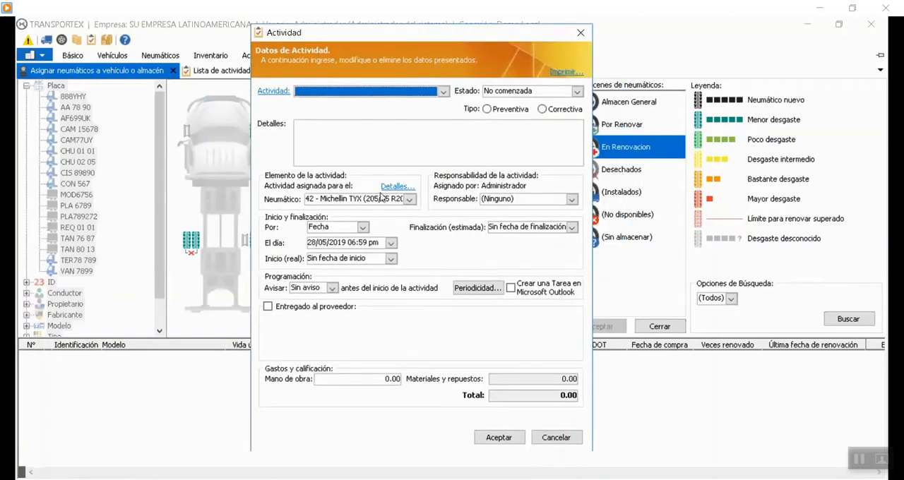
{"action": "left_click", "coordinate": [443, 92]}
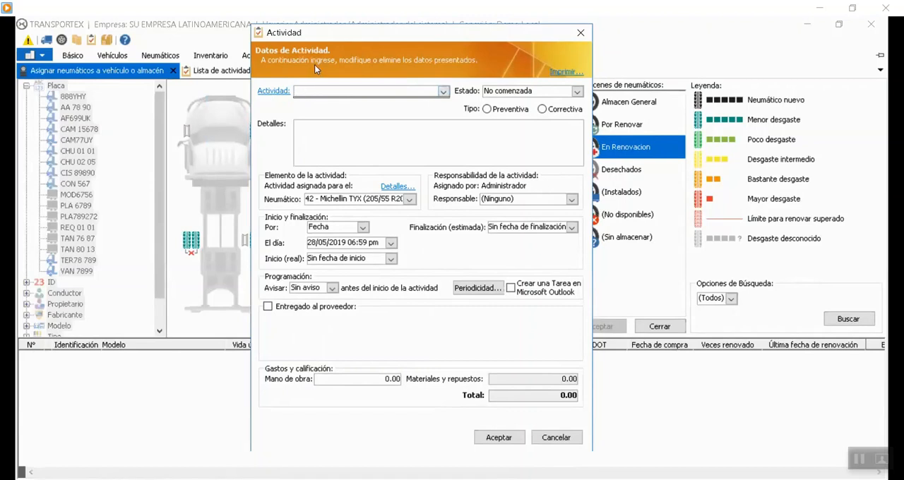
{"action": "left_click", "coordinate": [273, 90]}
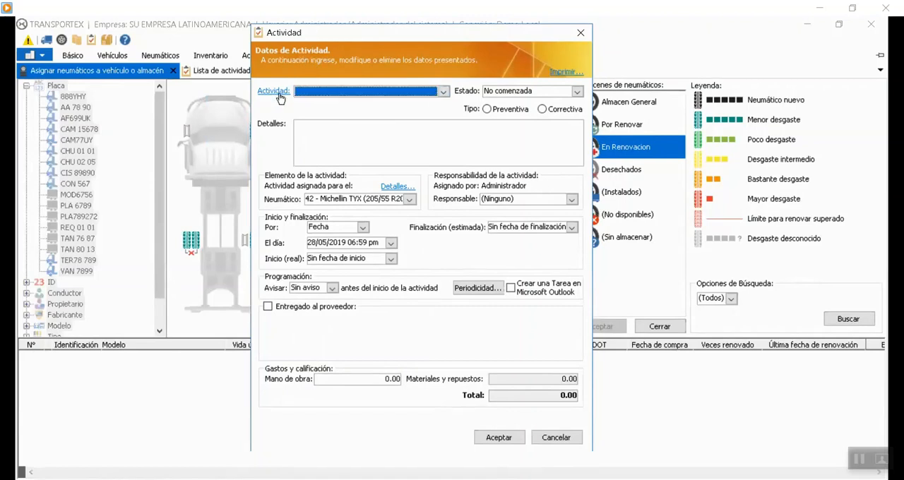
{"action": "left_click", "coordinate": [325, 343]}
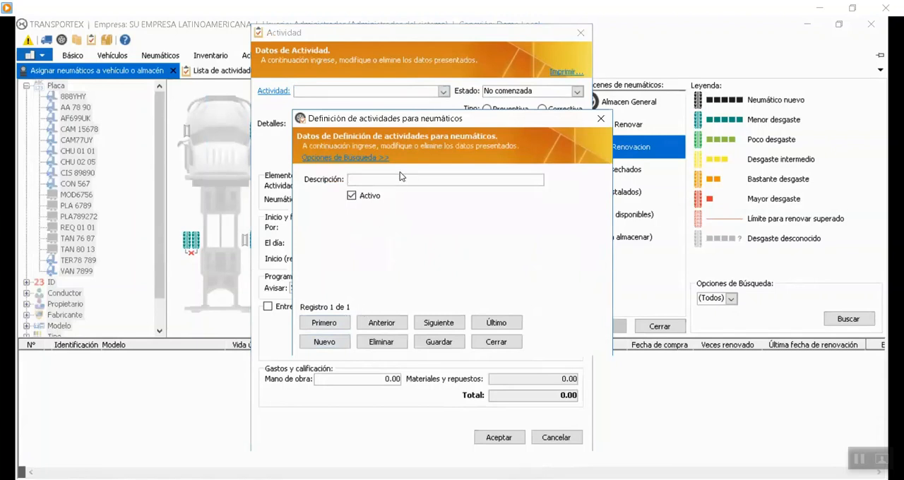
{"action": "type", "text": "Reencauchar Neumatico"}
{"action": "key", "text": "BackSpace"}
{"action": "key", "text": "BackSpace"}
{"action": "key", "text": "BackSpace"}
{"action": "key", "text": "BackSpace"}
{"action": "key", "text": "BackSpace"}
{"action": "key", "text": "BackSpace"}
{"action": "key", "text": "BackSpace"}
{"action": "left_click", "coordinate": [452, 340]}
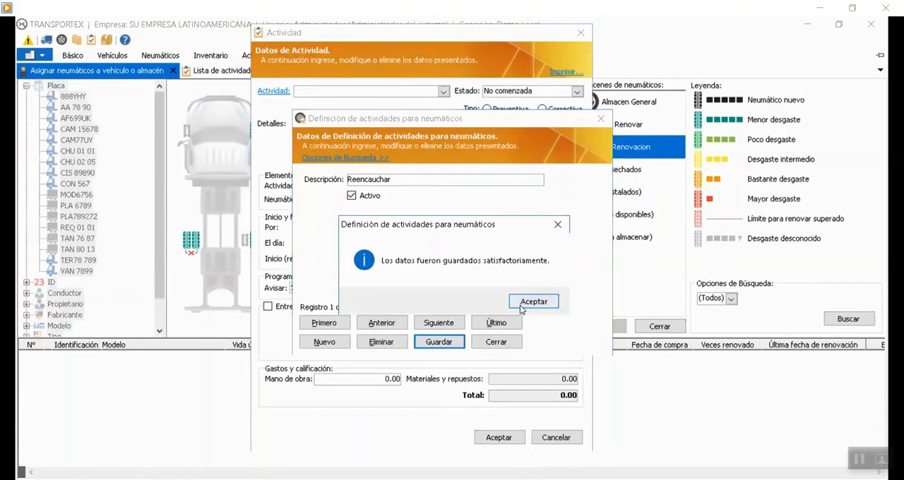
{"action": "left_click", "coordinate": [523, 301]}
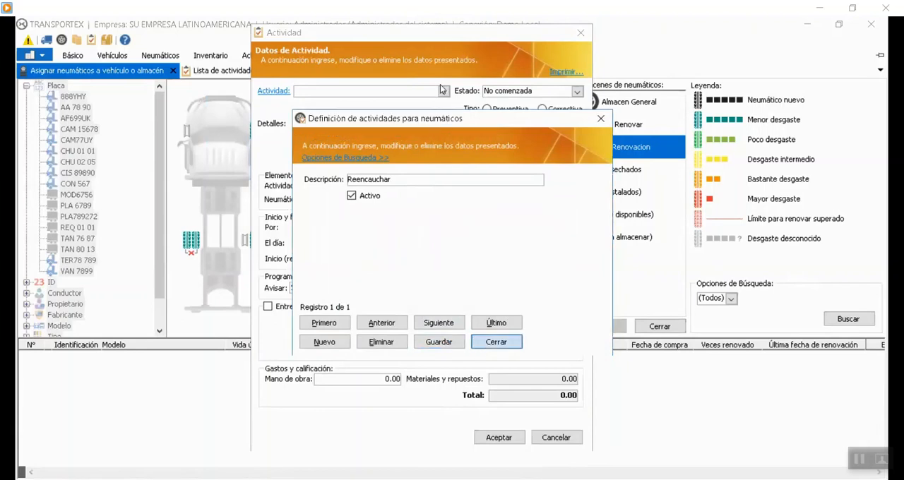
{"action": "left_click", "coordinate": [495, 341]}
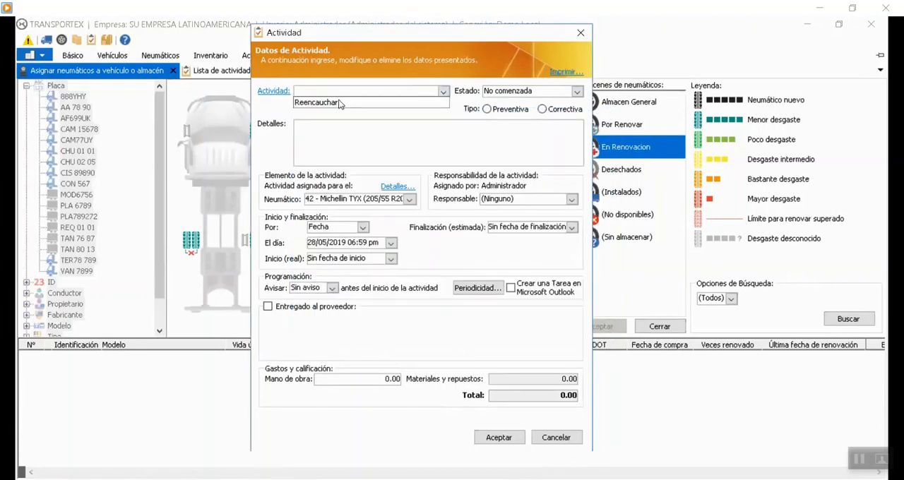
Classify tire 42's activity as Correctiva and mark it as delivered to supplier Cubiertas del Oriente with control number 454.
{"action": "left_click", "coordinate": [557, 111]}
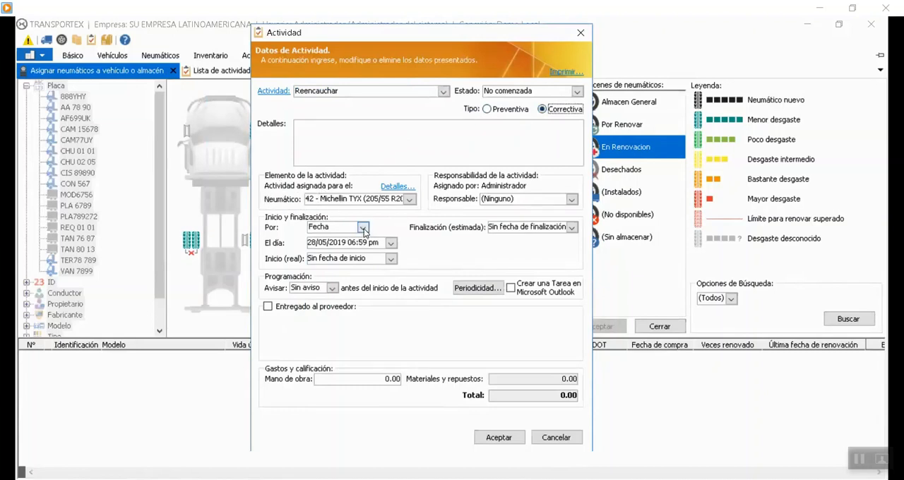
{"action": "left_click", "coordinate": [343, 308]}
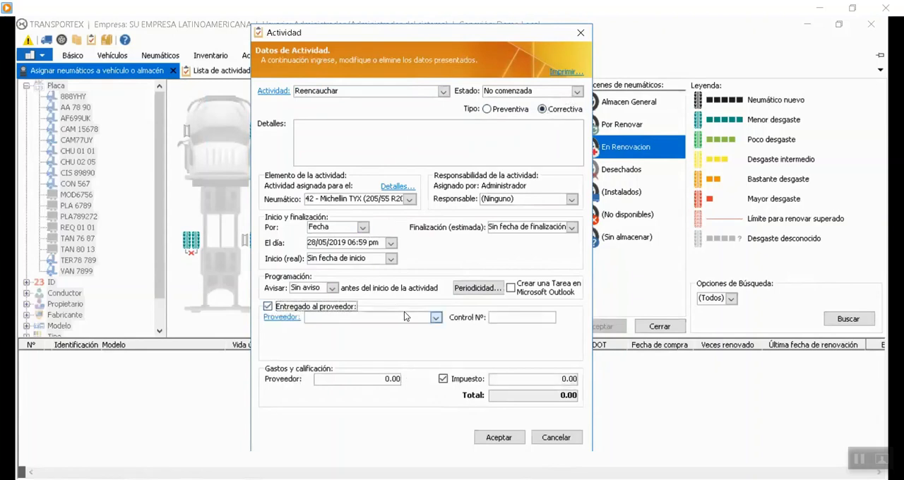
{"action": "left_click", "coordinate": [404, 318]}
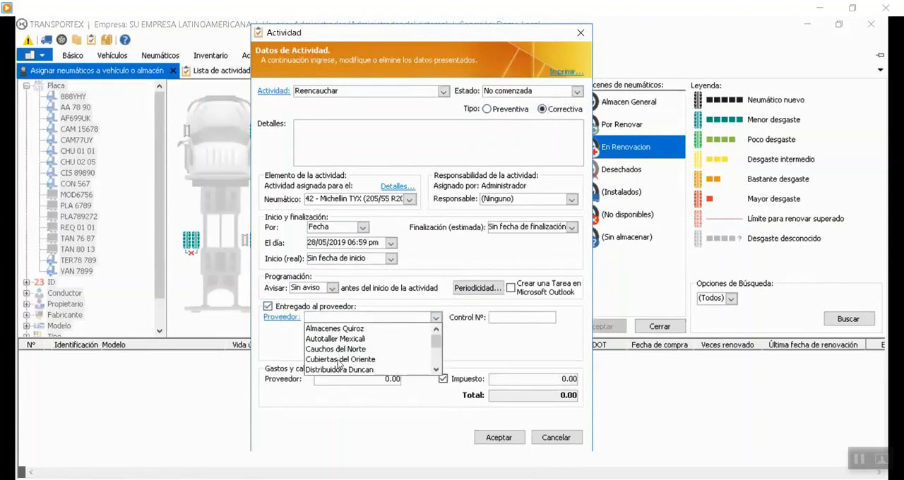
{"action": "left_click", "coordinate": [340, 360]}
{"action": "left_click", "coordinate": [520, 317]}
{"action": "type", "text": "454"}
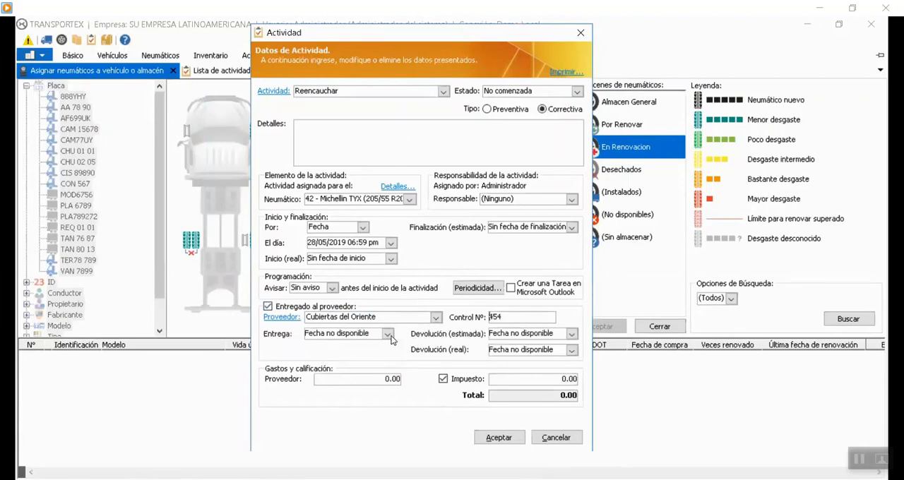
Set the supplier delivery date to 28/05/2019 and the estimated return to 29/05/2019, and save the activity.
{"action": "left_click", "coordinate": [387, 334]}
{"action": "left_click", "coordinate": [365, 418]}
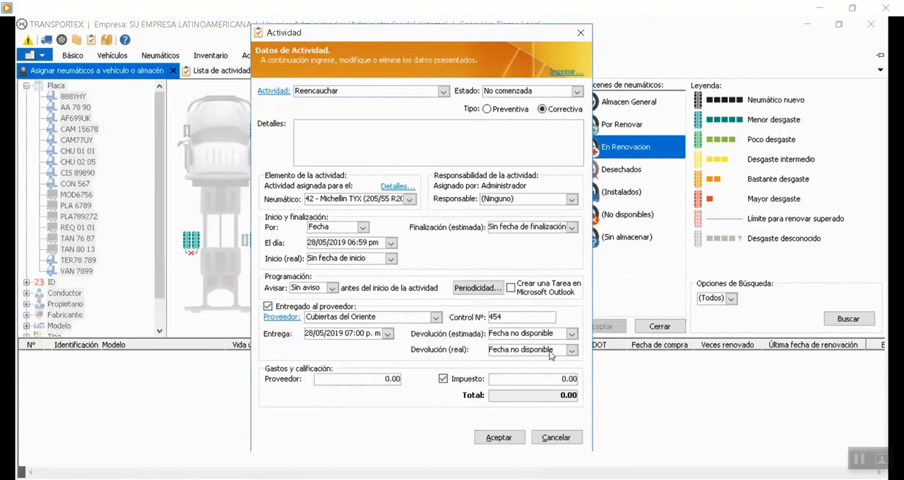
{"action": "left_click", "coordinate": [571, 333]}
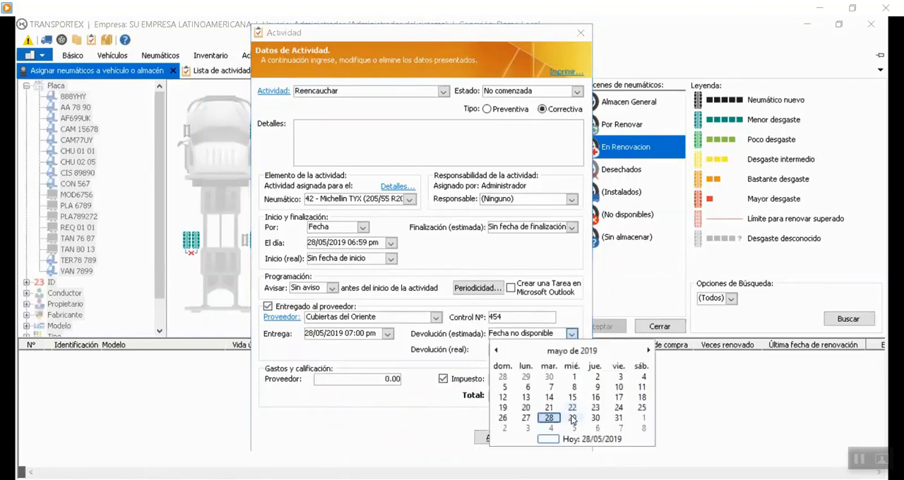
{"action": "left_click", "coordinate": [572, 418]}
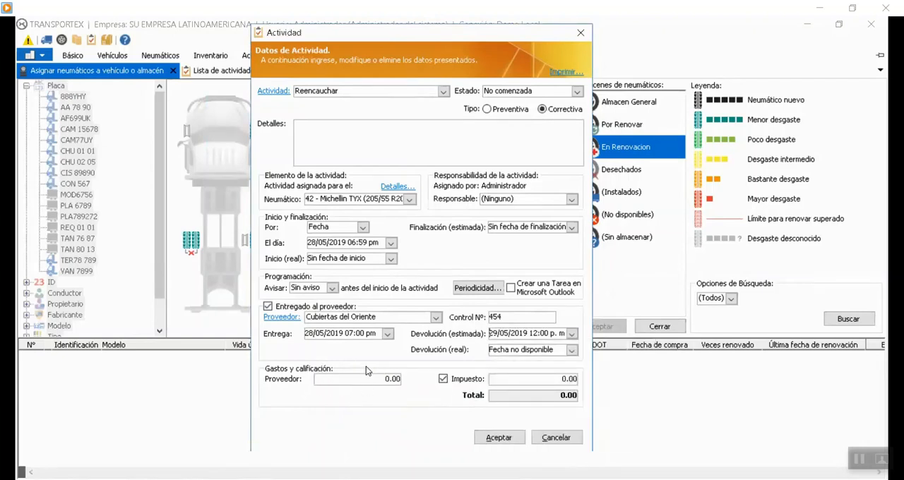
{"action": "left_click", "coordinate": [488, 436]}
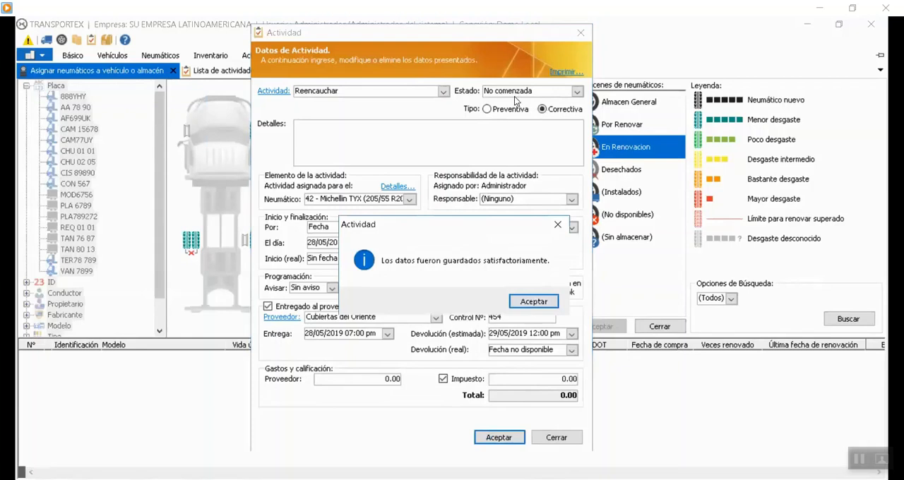
{"action": "left_click", "coordinate": [535, 303]}
{"action": "left_click", "coordinate": [613, 331]}
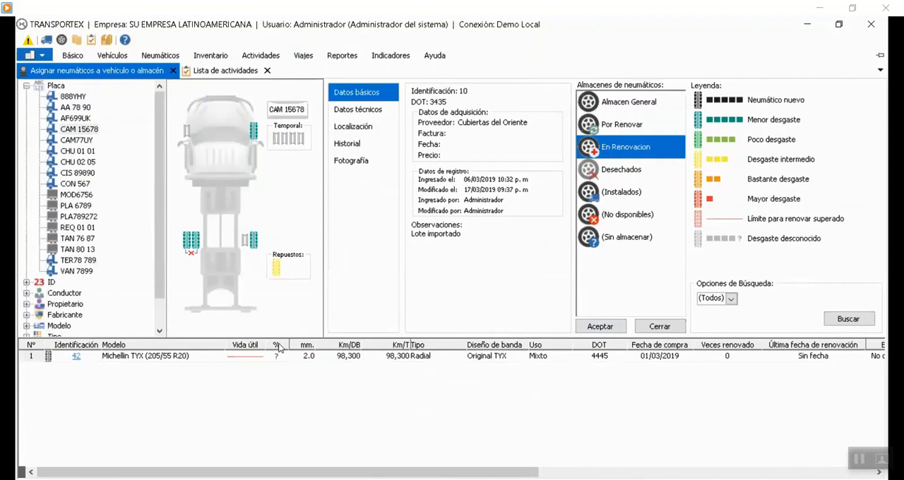
Inspect the tires stored in the Almacen General, Por Renovar and En Renovacion warehouses.
{"action": "left_click", "coordinate": [627, 107]}
{"action": "left_click", "coordinate": [625, 124]}
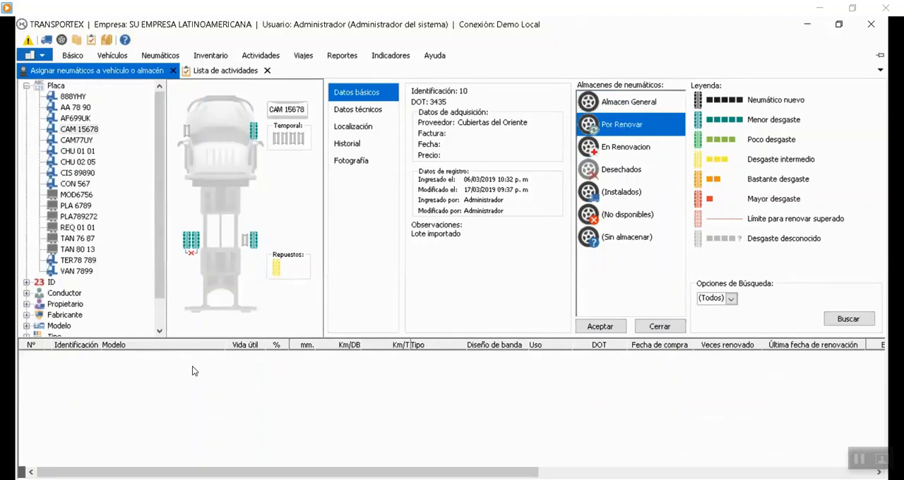
{"action": "left_click", "coordinate": [618, 151]}
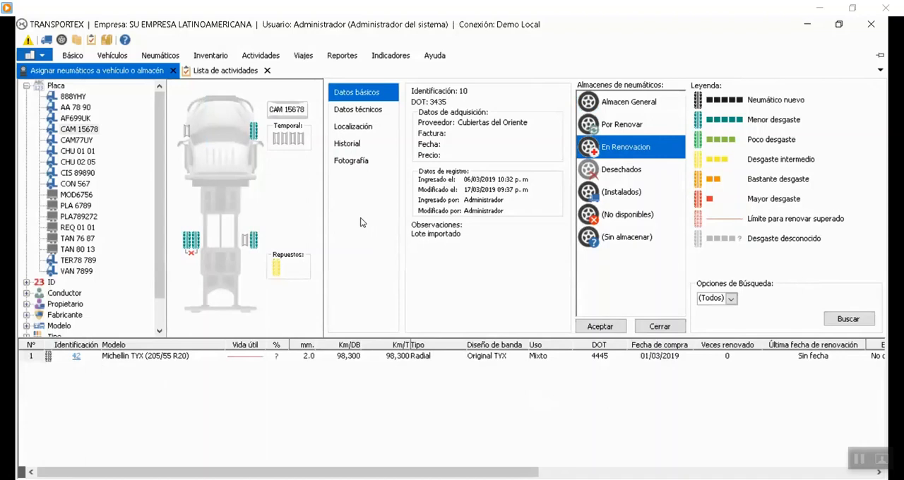
Define and save a new active tire activity named Raparar, and close the tire activity definitions list.
{"action": "left_click", "coordinate": [267, 60]}
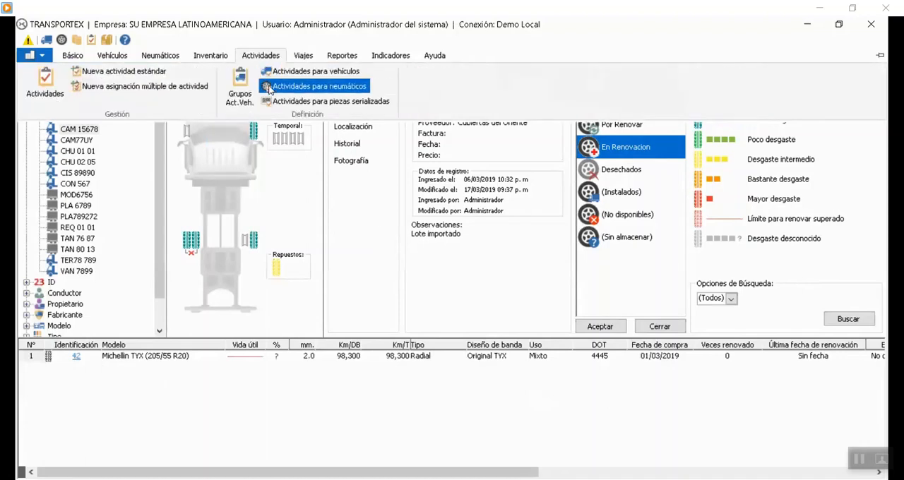
{"action": "left_click", "coordinate": [331, 86]}
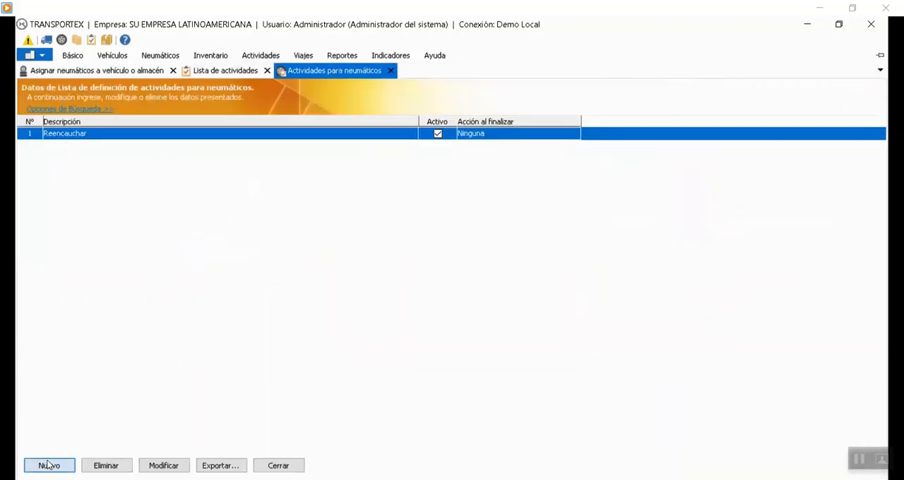
{"action": "type", "text": "aparar"}
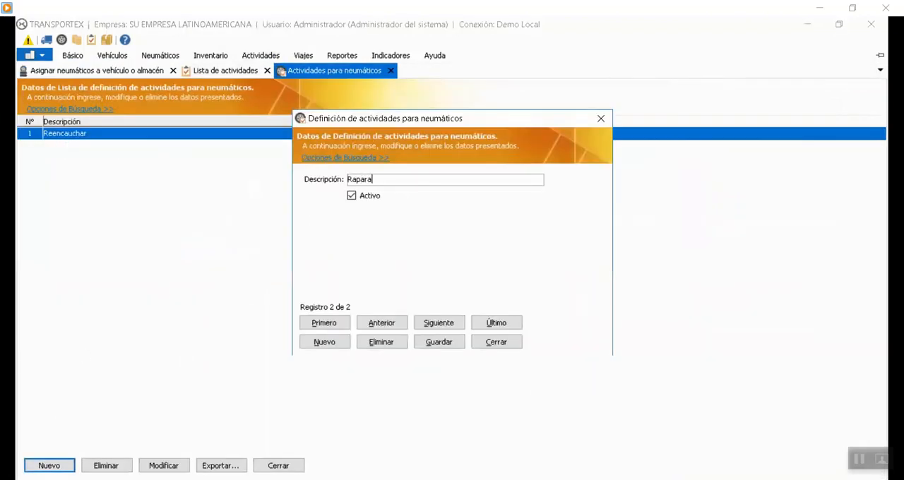
{"action": "left_click", "coordinate": [435, 340]}
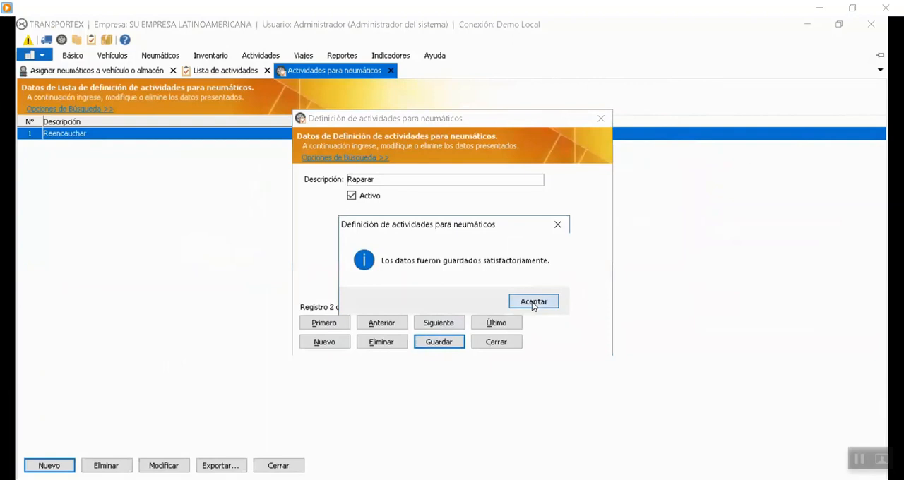
{"action": "key", "text": "Return"}
{"action": "left_click", "coordinate": [494, 343]}
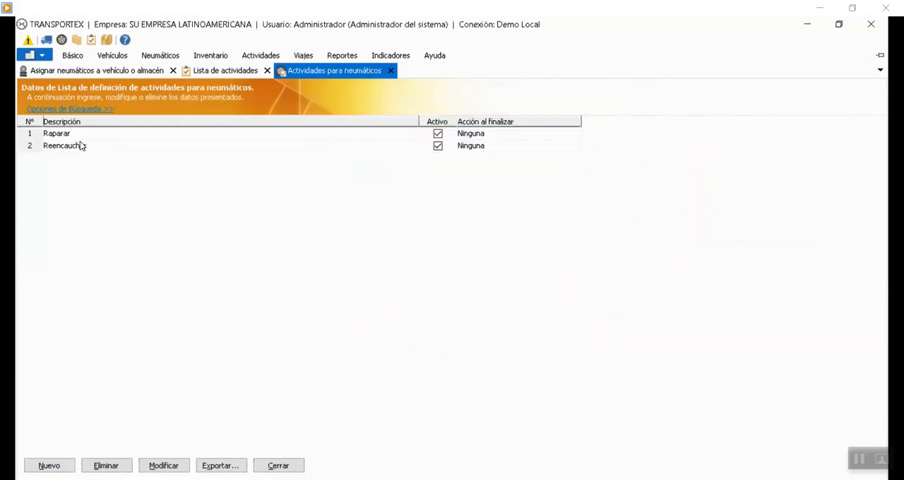
{"action": "left_click", "coordinate": [391, 70]}
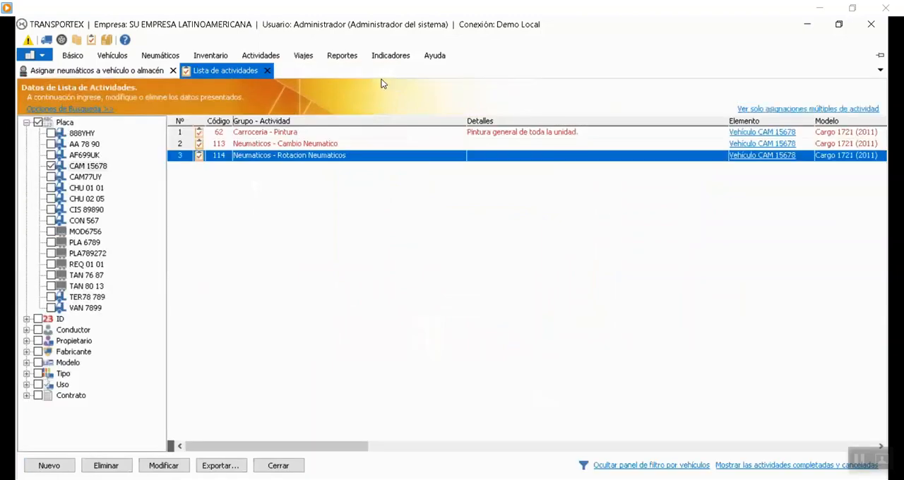
Review the list of tire activity definitions, and close it along with the activity list.
{"action": "left_click", "coordinate": [261, 55]}
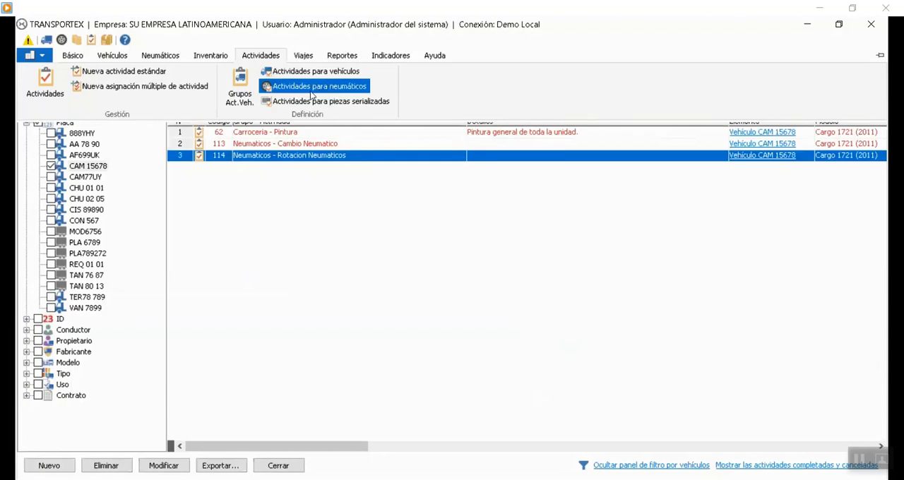
{"action": "left_click", "coordinate": [315, 87]}
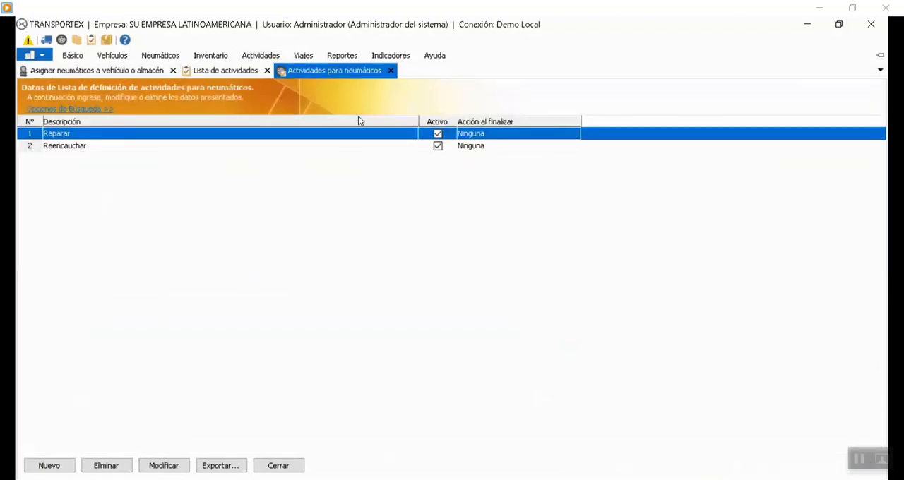
{"action": "left_click", "coordinate": [390, 70]}
{"action": "left_click", "coordinate": [261, 55]}
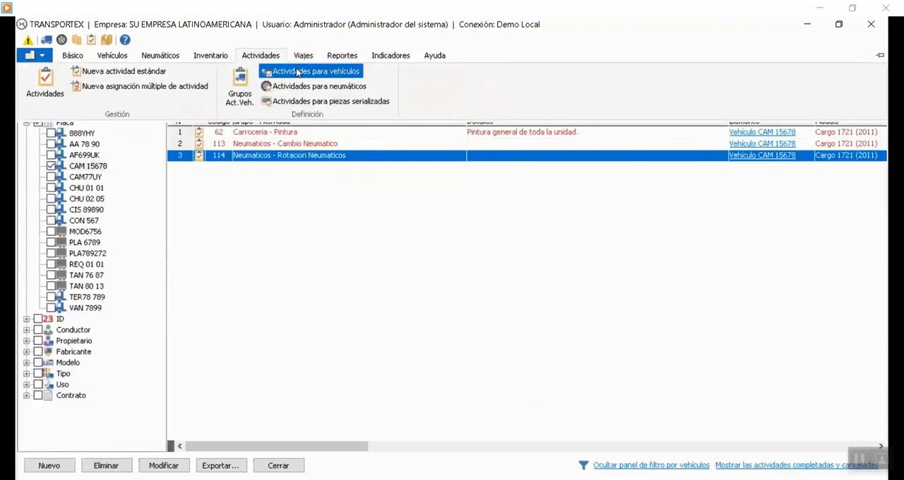
{"action": "left_click", "coordinate": [537, 73]}
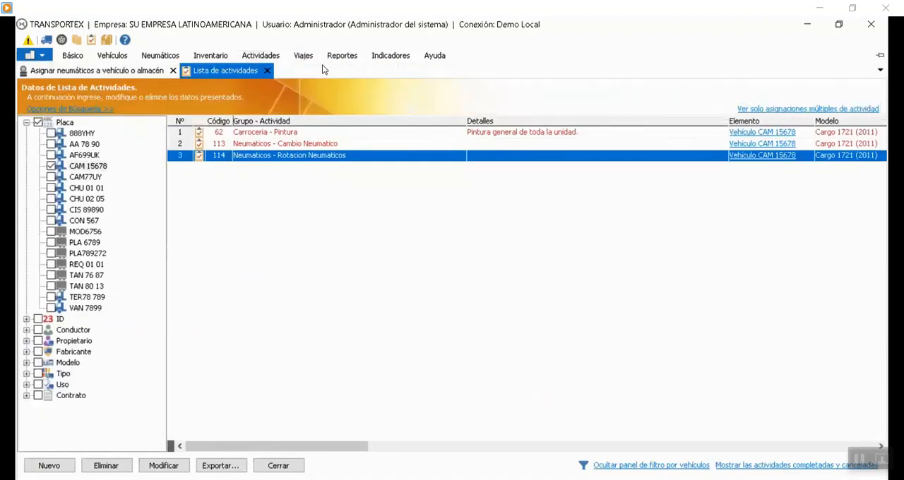
{"action": "left_click", "coordinate": [267, 70]}
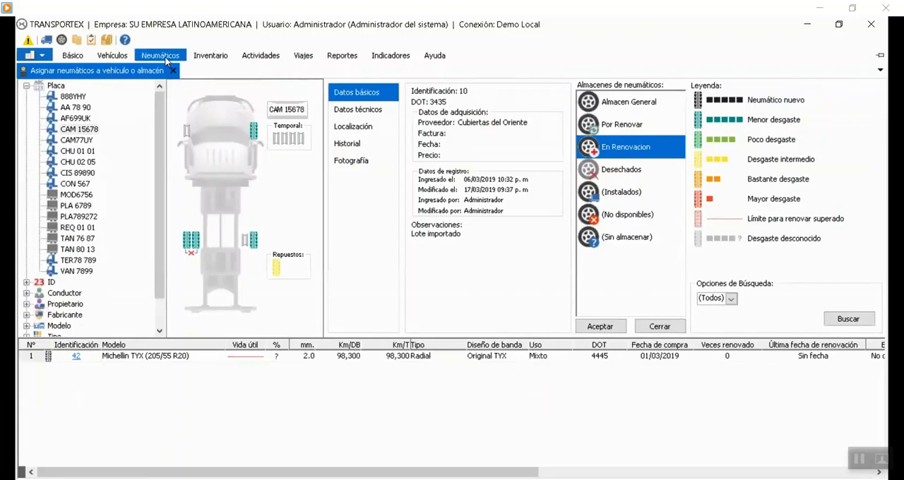
Start a new standard activity and set its element type to tire (Neu.).
{"action": "left_click", "coordinate": [260, 55]}
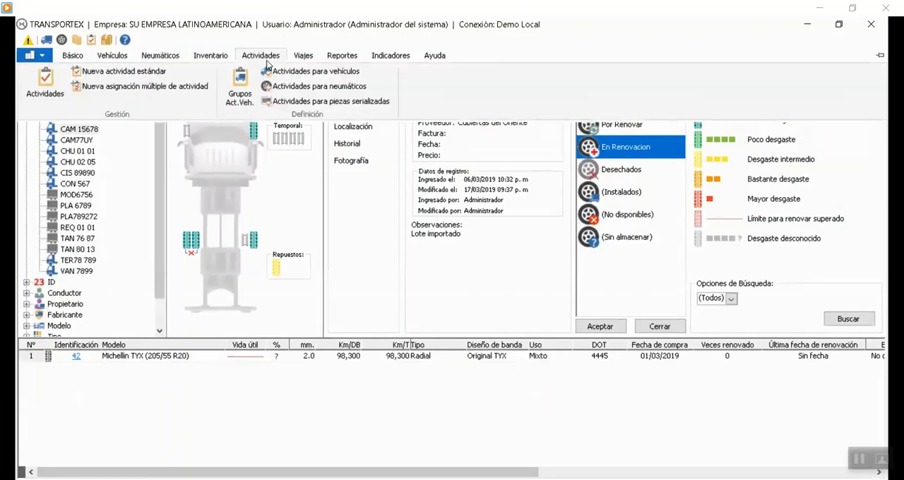
{"action": "left_click", "coordinate": [120, 72]}
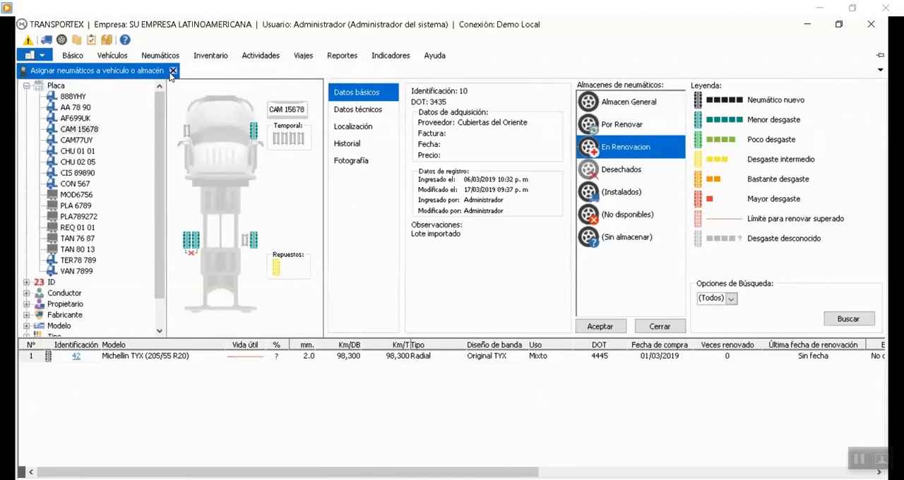
{"action": "left_click", "coordinate": [261, 56]}
{"action": "left_click", "coordinate": [120, 71]}
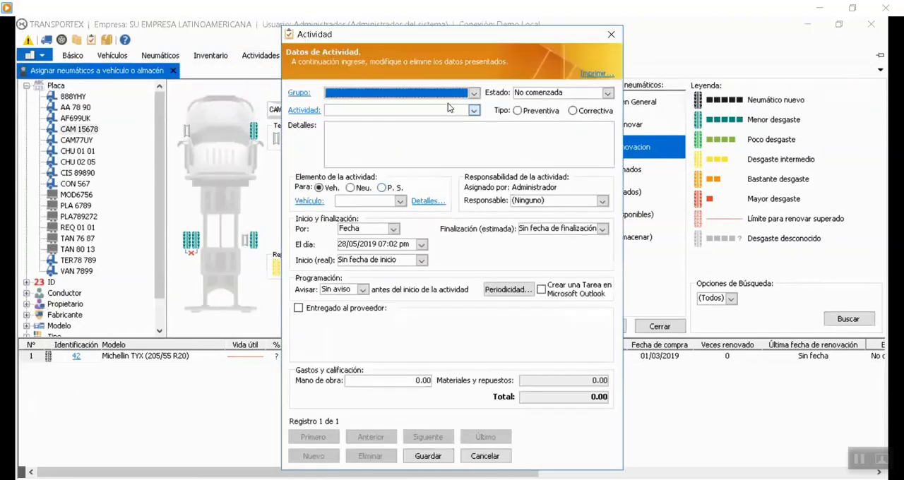
{"action": "left_click", "coordinate": [398, 204]}
{"action": "left_click", "coordinate": [399, 202]}
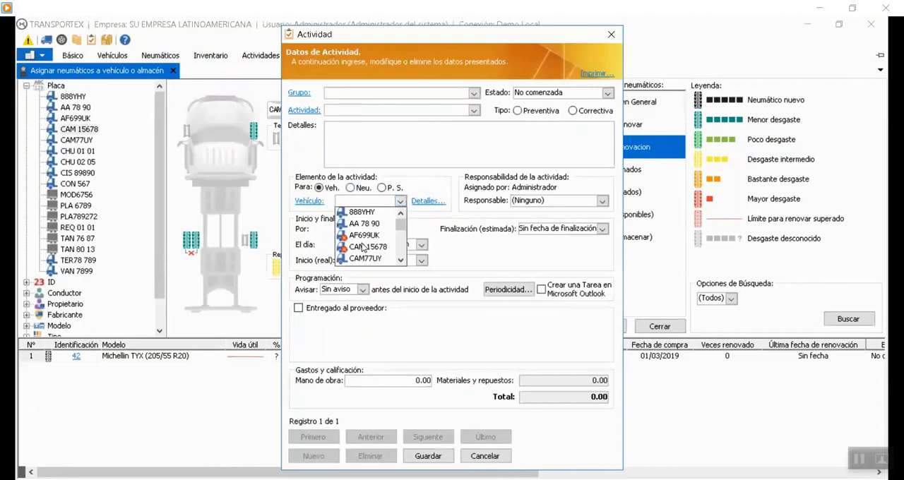
{"action": "left_click", "coordinate": [351, 188]}
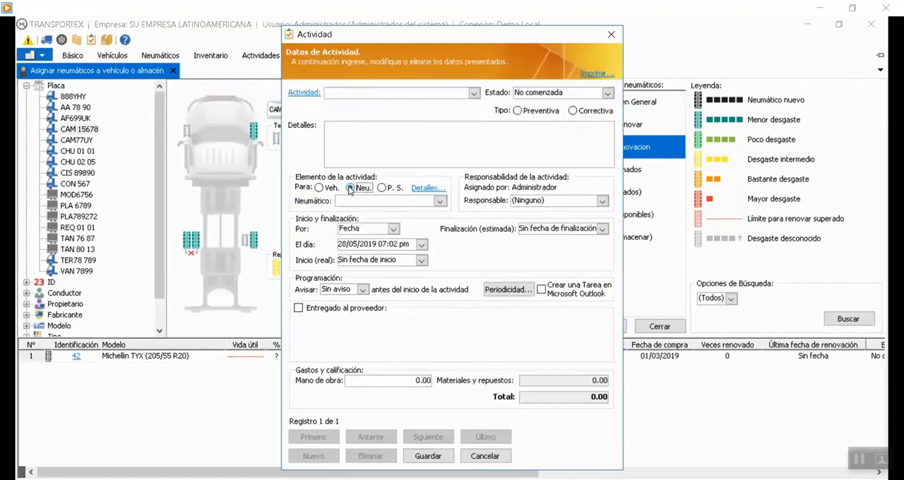
Assign the activity to tire 10, the Doble Star Max T installed on vehicle CAM 15678.
{"action": "left_click", "coordinate": [440, 202]}
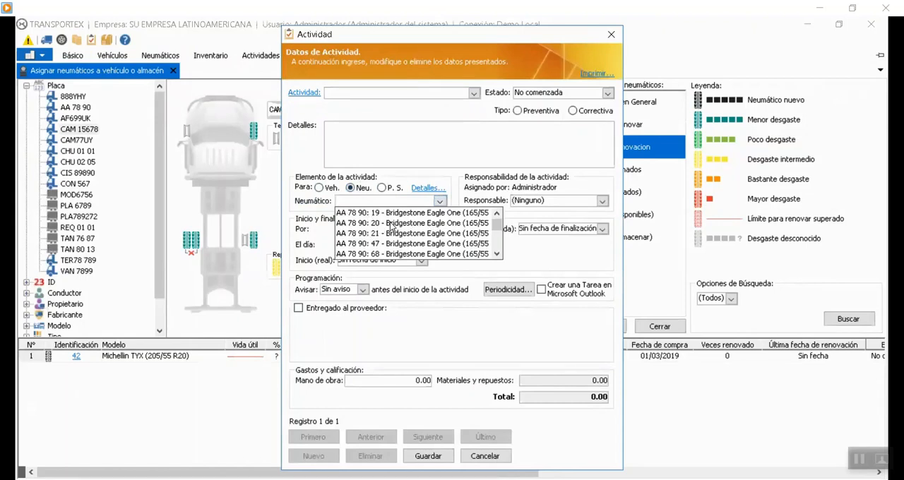
{"action": "scroll", "coordinate": [376, 251], "scroll_direction": "down", "scroll_amount": 5}
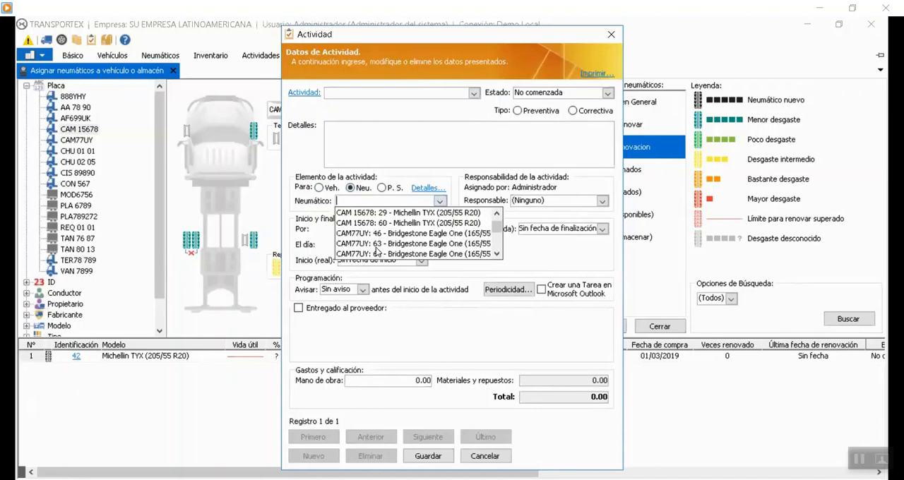
{"action": "scroll", "coordinate": [377, 251], "scroll_direction": "down", "scroll_amount": 10}
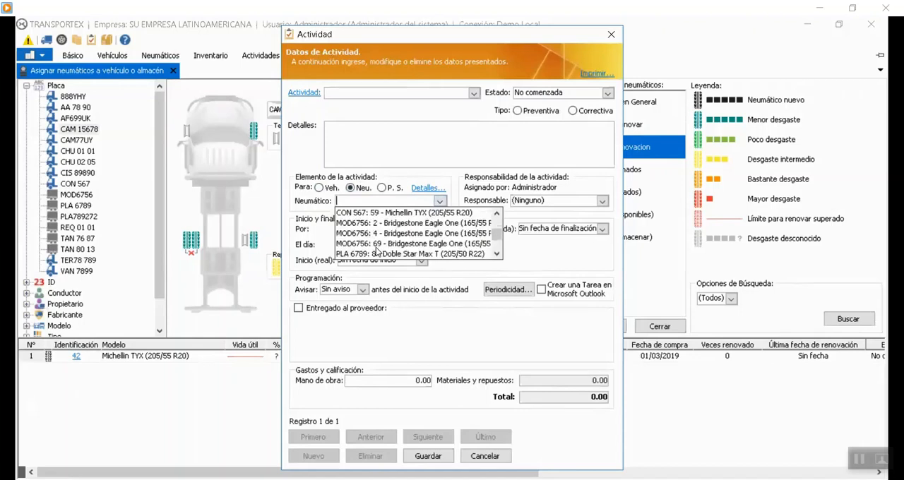
{"action": "scroll", "coordinate": [376, 248], "scroll_direction": "down", "scroll_amount": 2}
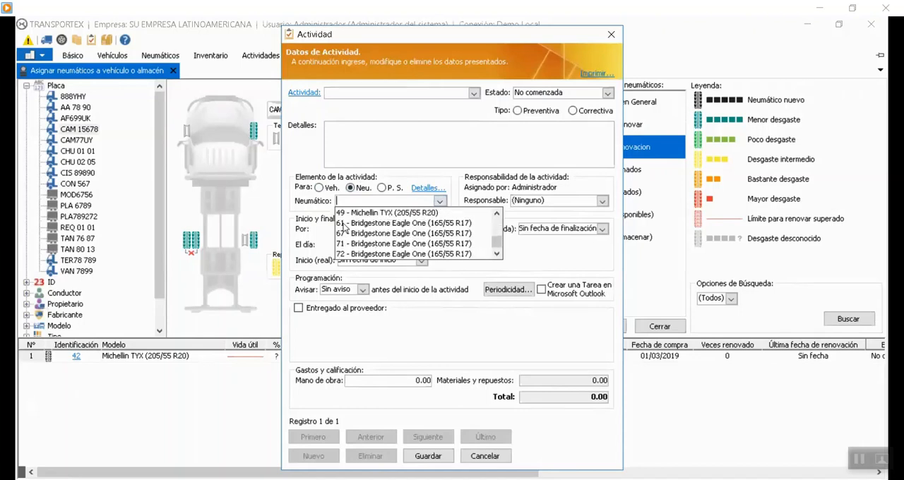
{"action": "scroll", "coordinate": [382, 233], "scroll_direction": "up", "scroll_amount": 10}
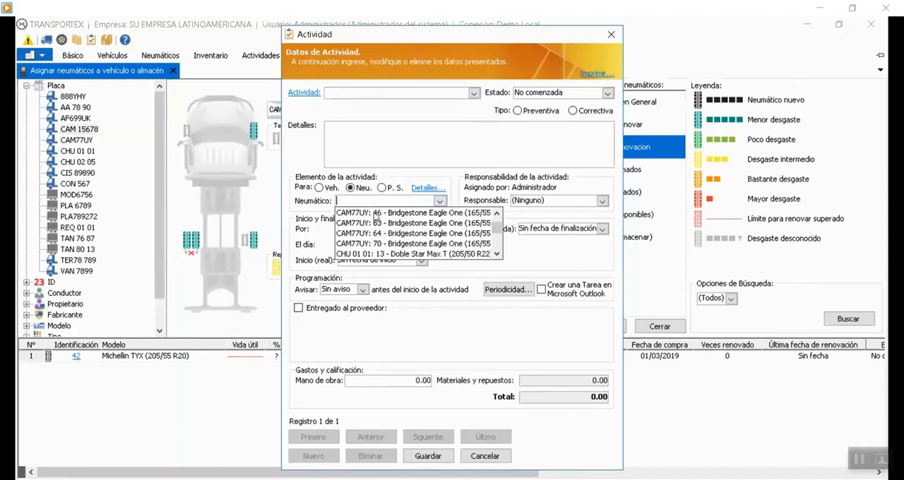
{"action": "scroll", "coordinate": [400, 231], "scroll_direction": "up", "scroll_amount": 5}
{"action": "scroll", "coordinate": [396, 239], "scroll_direction": "down", "scroll_amount": 3}
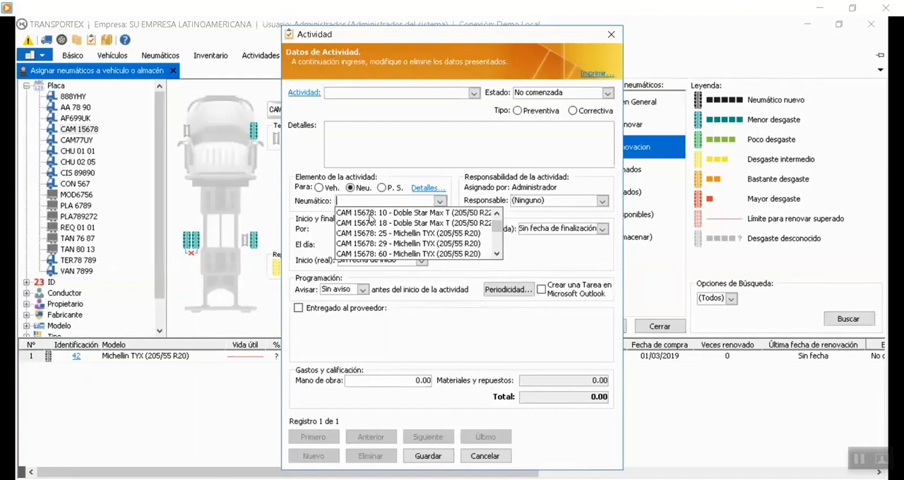
{"action": "left_click", "coordinate": [388, 214]}
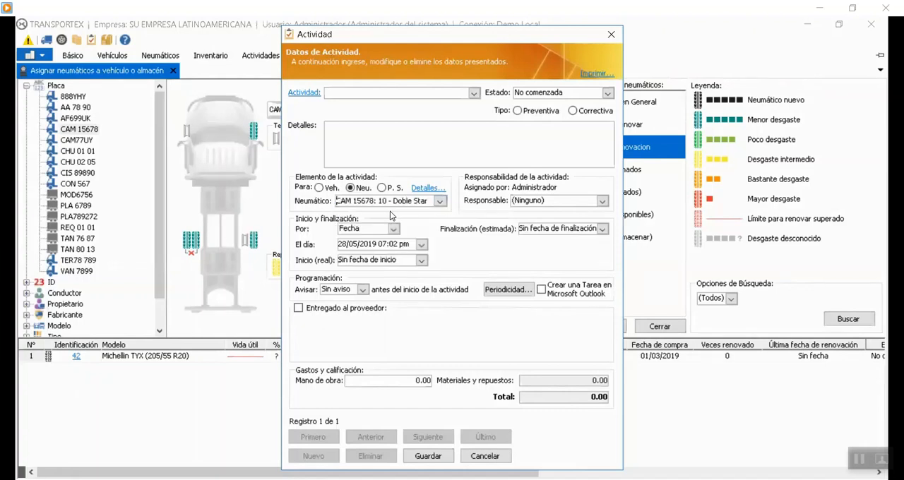
Check the location details and axle position of tire 10 on vehicle CAM 15678.
{"action": "left_click", "coordinate": [421, 188]}
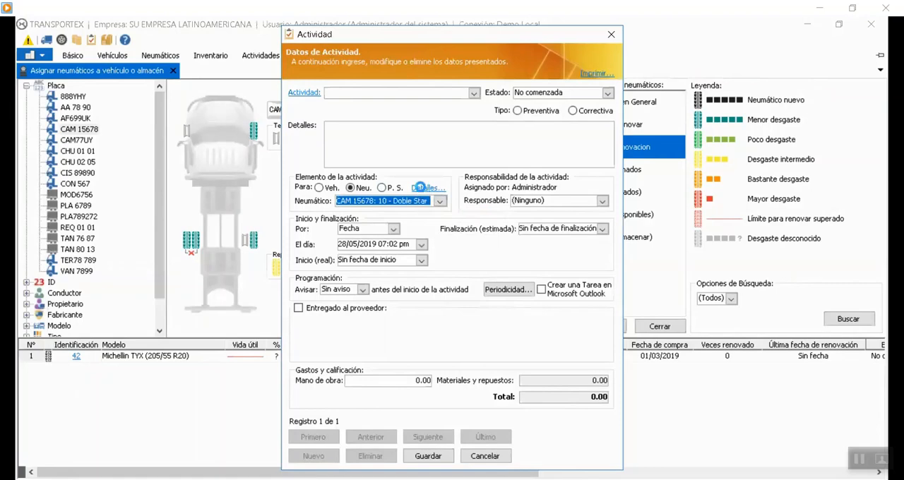
{"action": "left_click", "coordinate": [362, 189]}
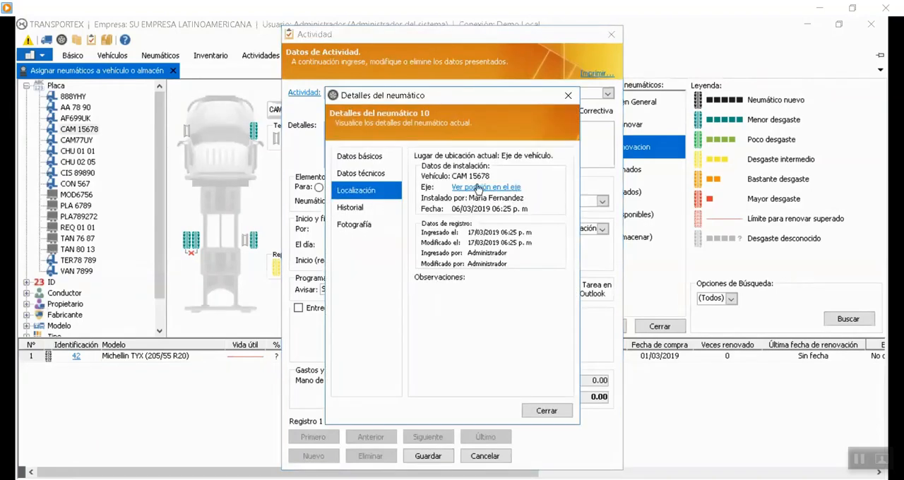
{"action": "left_click", "coordinate": [481, 188]}
{"action": "left_click_drag", "start_coordinate": [513, 98], "coordinate": [733, 83]}
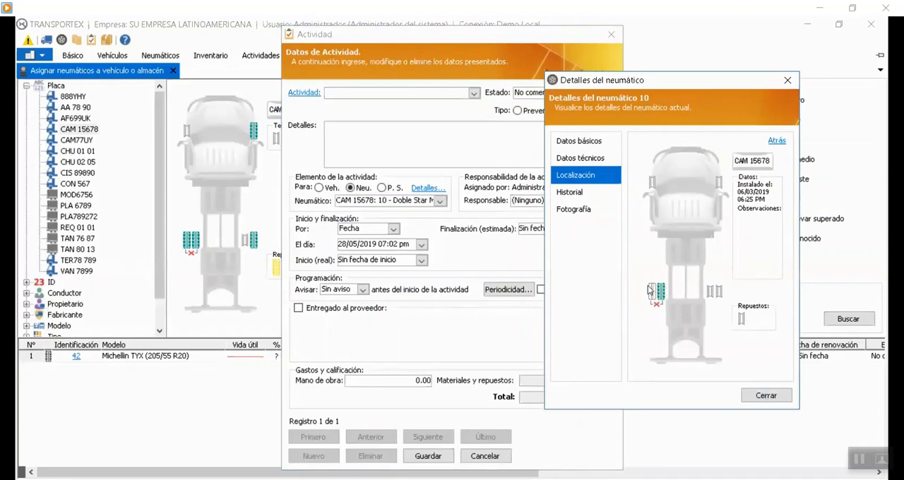
{"action": "mouse_move", "coordinate": [660, 310]}
{"action": "left_click", "coordinate": [755, 398]}
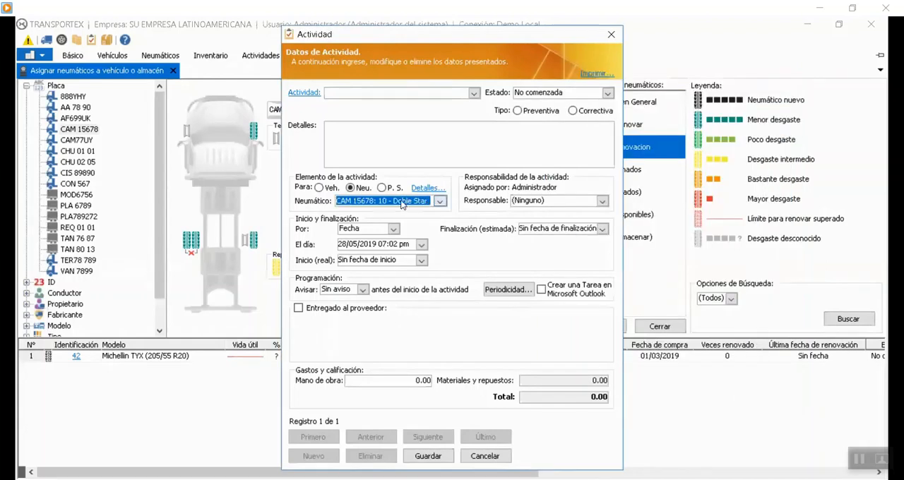
Set tire 10's activity to Raparar with state Completada and type Correctiva.
{"action": "left_click", "coordinate": [463, 96]}
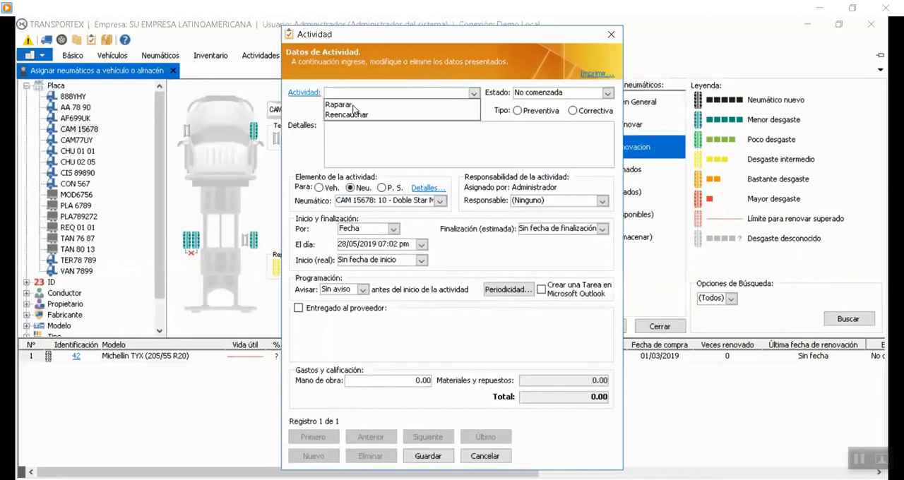
{"action": "left_click", "coordinate": [360, 104]}
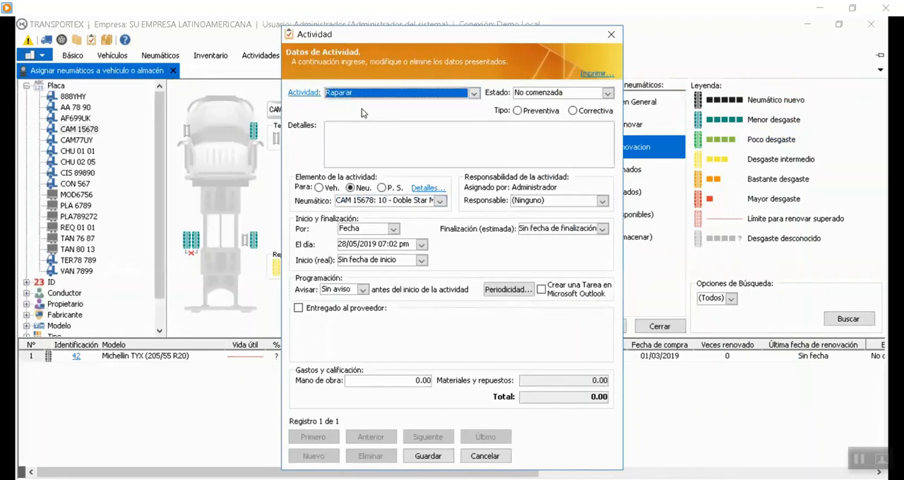
{"action": "left_click", "coordinate": [607, 93]}
{"action": "left_click", "coordinate": [543, 161]}
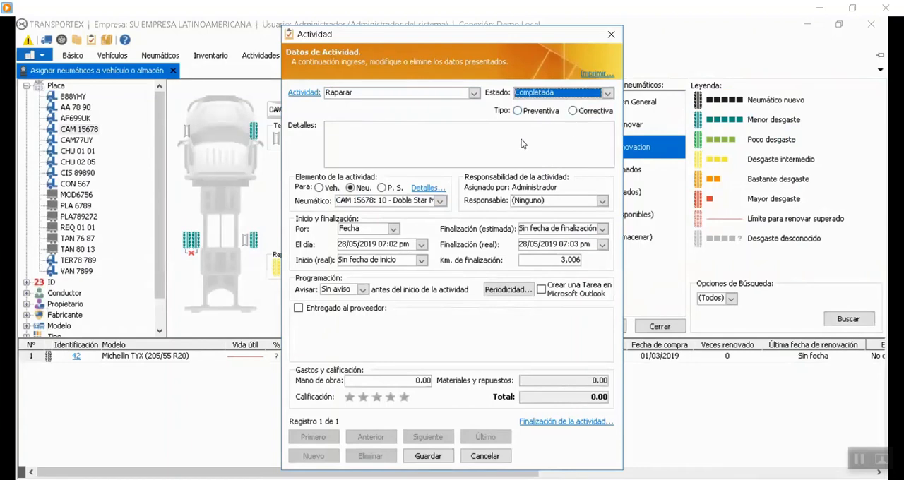
{"action": "left_click", "coordinate": [585, 111]}
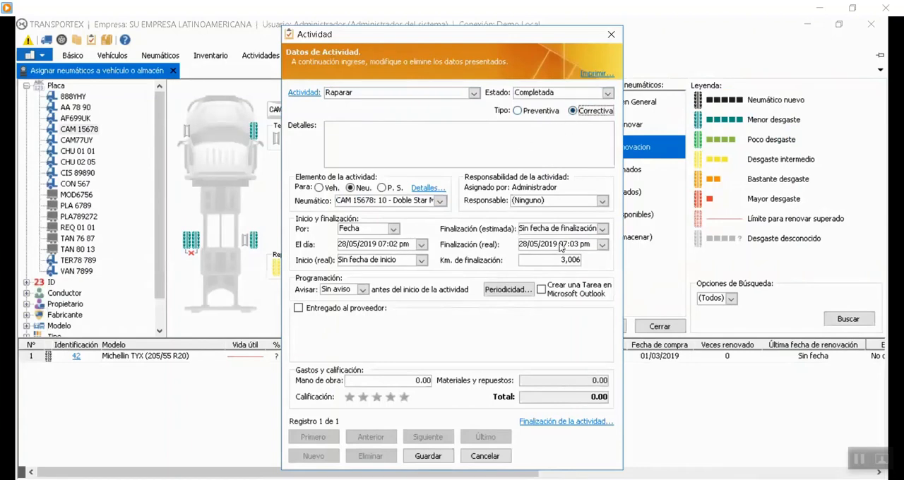
Set both the activity's scheduled day and its actual completion date to 27/05/2019, leaving supplier delivery unmarked.
{"action": "left_click", "coordinate": [420, 245]}
{"action": "left_click", "coordinate": [378, 333]}
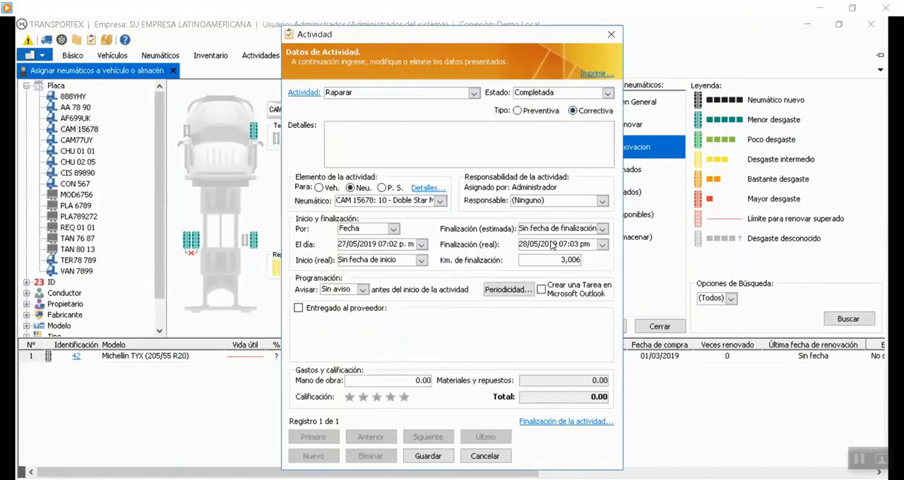
{"action": "left_click", "coordinate": [601, 244]}
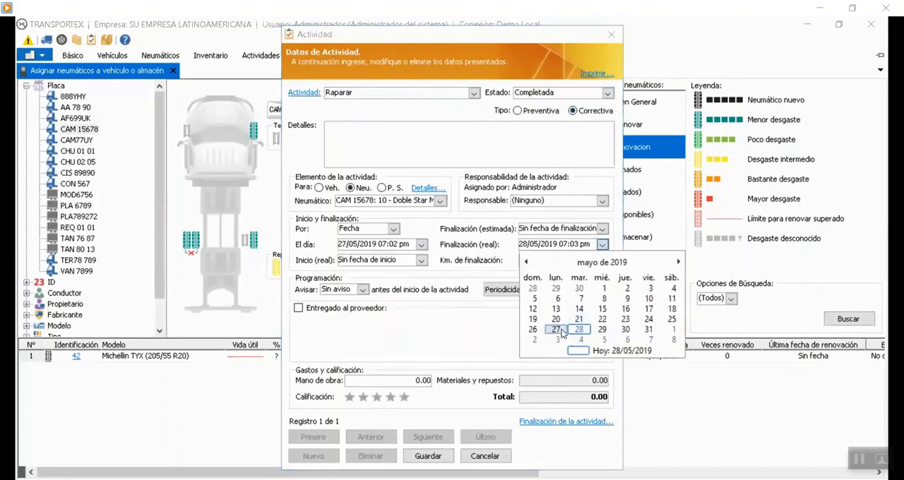
{"action": "left_click", "coordinate": [560, 334]}
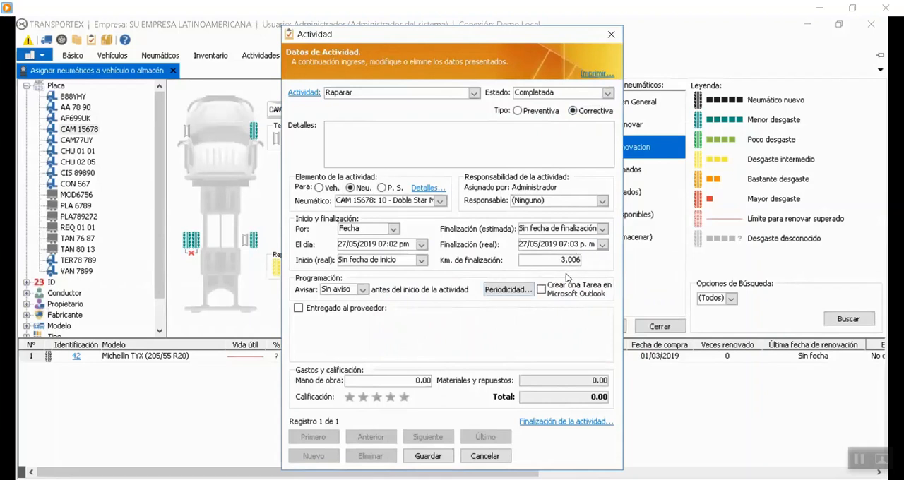
{"action": "left_click", "coordinate": [345, 315]}
{"action": "left_click", "coordinate": [347, 315]}
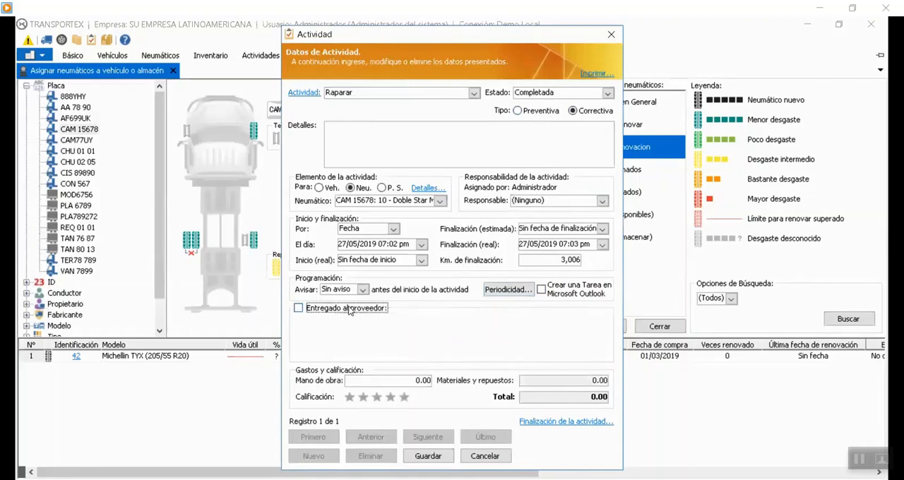
Assign a responsible employee to the repair activity, rate it four stars and save it.
{"action": "left_click", "coordinate": [601, 200]}
{"action": "left_click", "coordinate": [536, 233]}
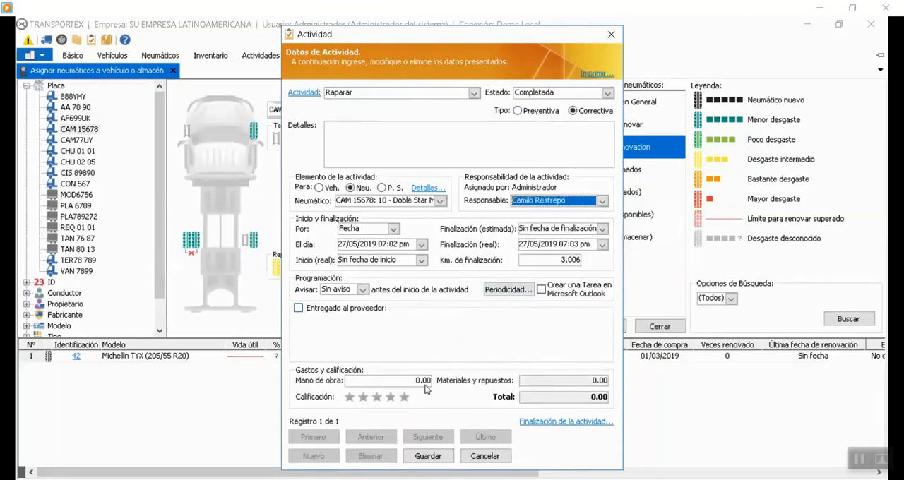
{"action": "left_click", "coordinate": [392, 398]}
{"action": "left_click", "coordinate": [428, 456]}
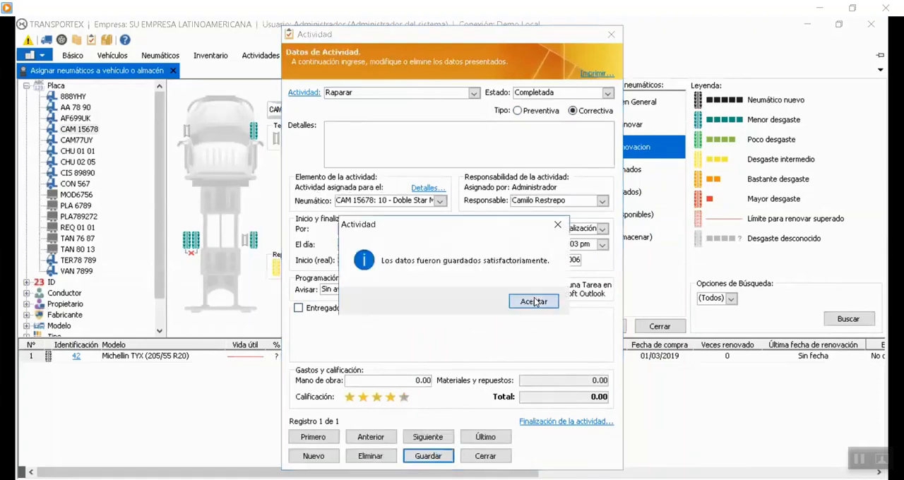
{"action": "left_click", "coordinate": [534, 302]}
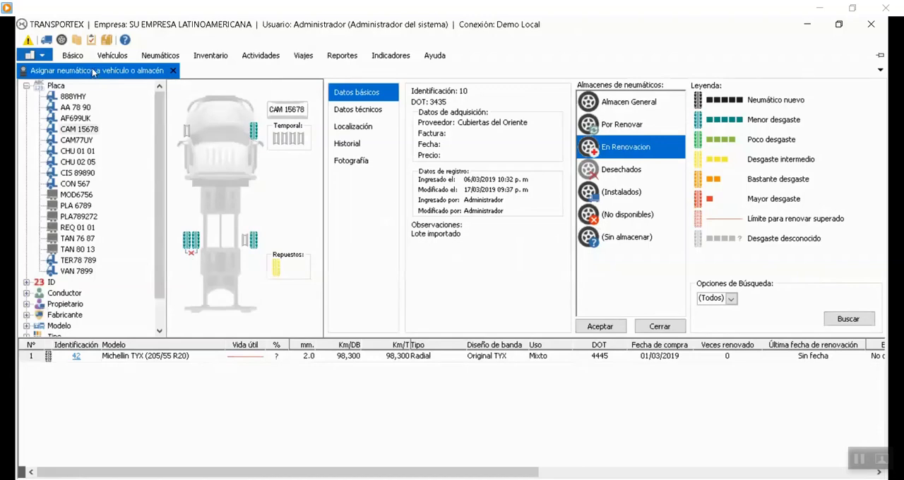
Open the system configuration and examine its tire settings, including twin-tire compatibility validation.
{"action": "left_click", "coordinate": [30, 56]}
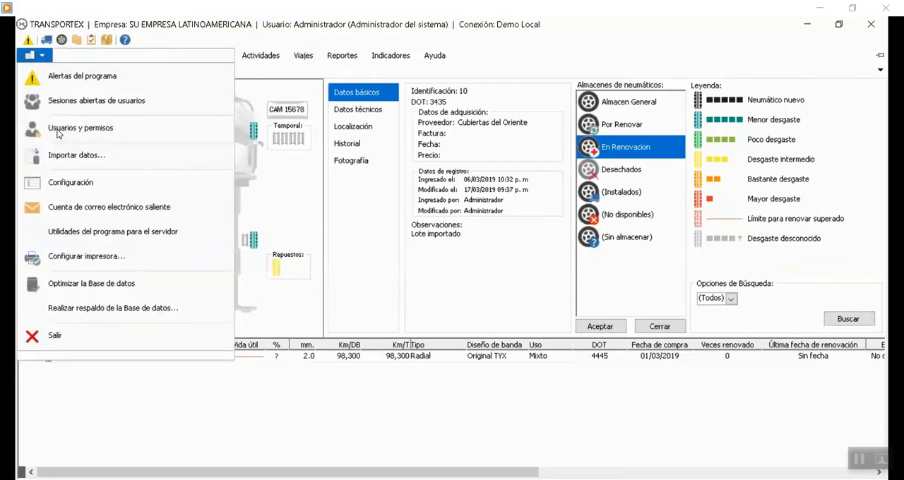
{"action": "left_click", "coordinate": [82, 183]}
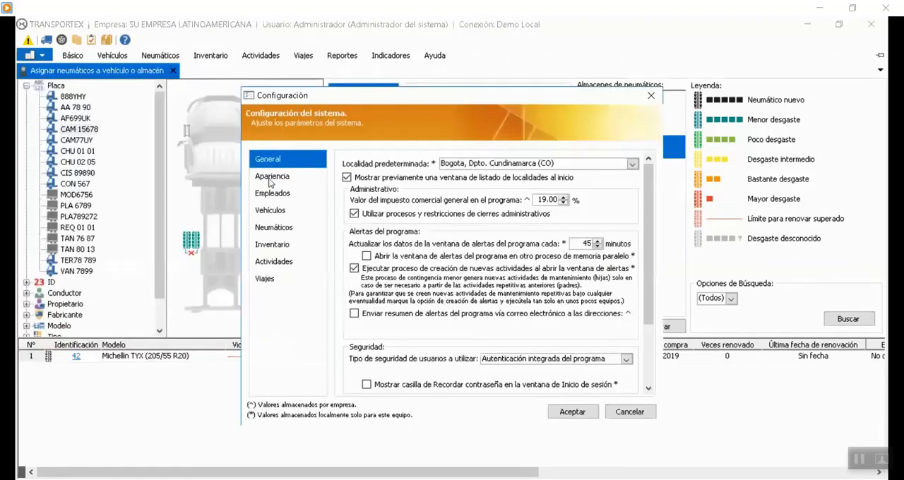
{"action": "left_click", "coordinate": [274, 228]}
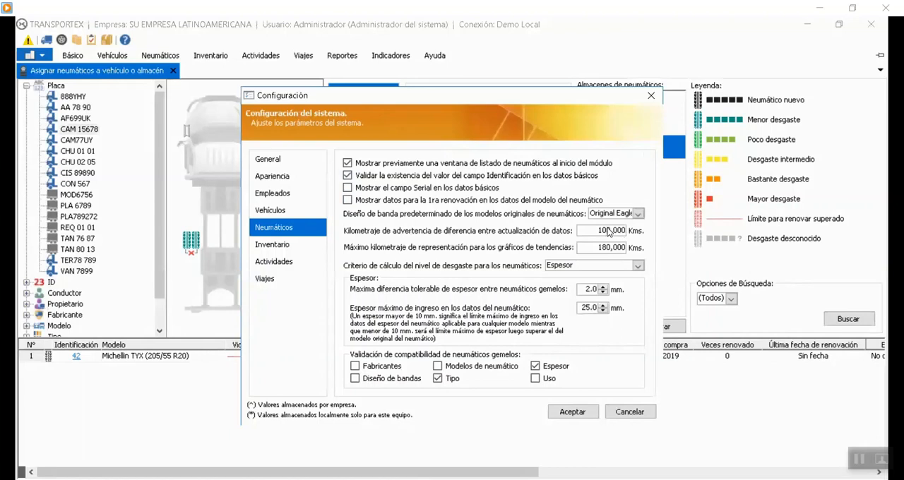
Enable showing first-renewal data in the tire model details and save the system configuration.
{"action": "left_click", "coordinate": [608, 231]}
{"action": "left_click", "coordinate": [460, 205]}
{"action": "left_click", "coordinate": [576, 412]}
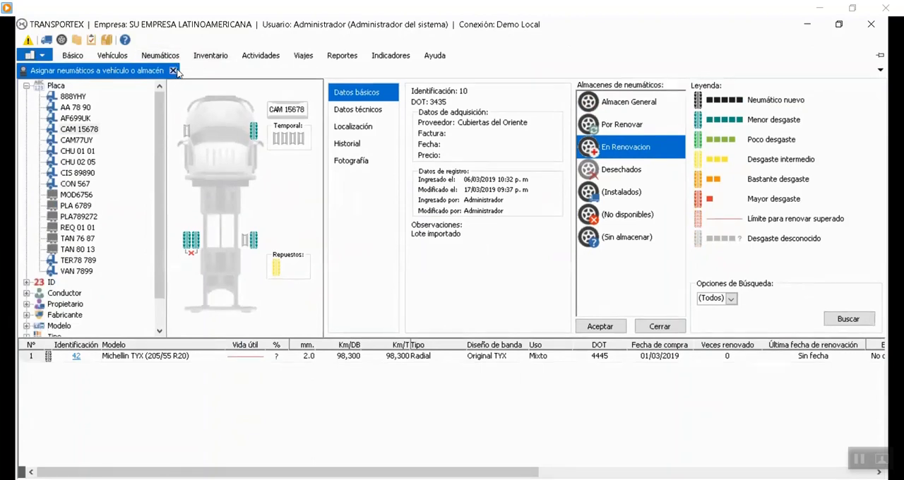
Leave the tire assignment module and examine the tire model record's renewal mileage and thickness data, closing it without changes.
{"action": "left_click", "coordinate": [173, 70]}
{"action": "left_click", "coordinate": [170, 60]}
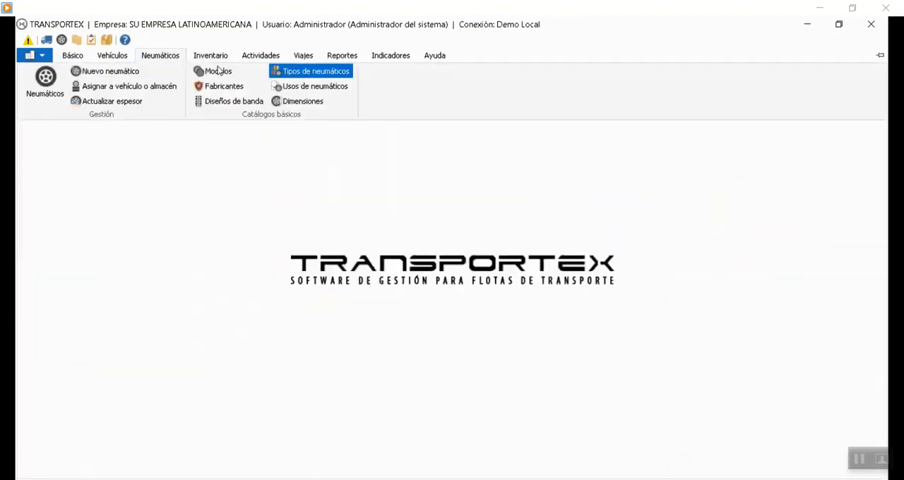
{"action": "left_click", "coordinate": [218, 69]}
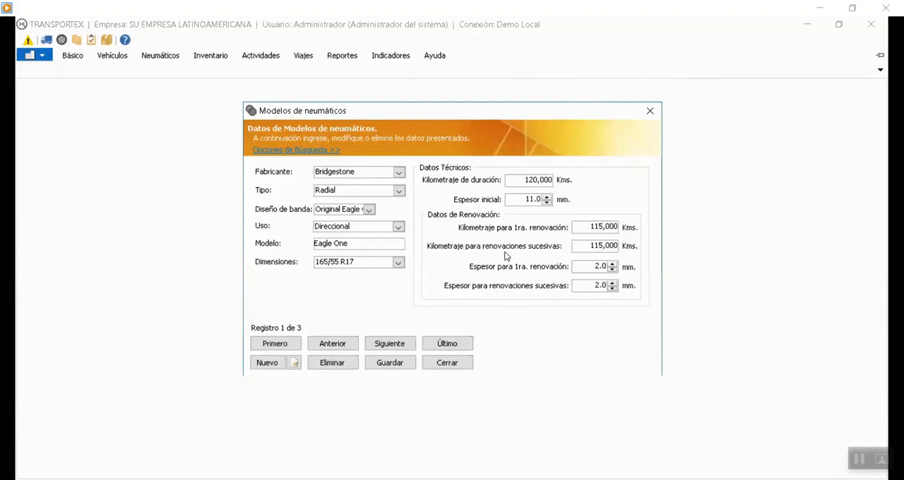
{"action": "left_click", "coordinate": [459, 363]}
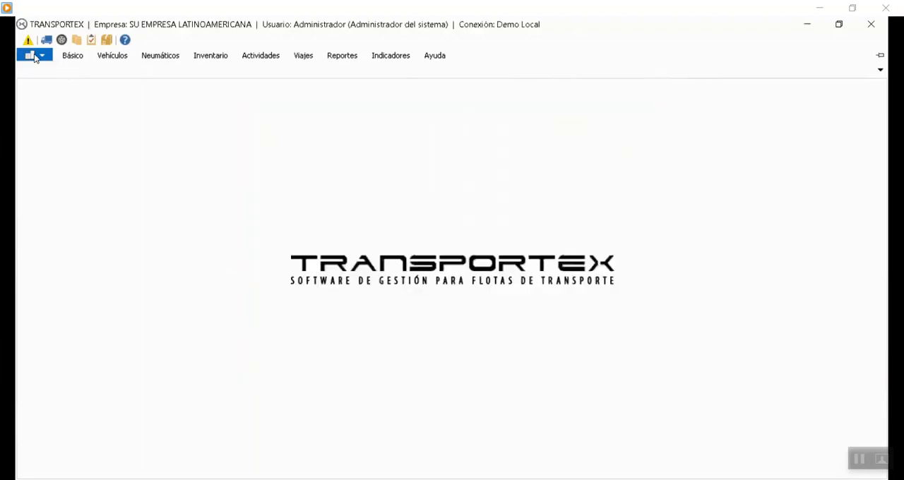
In the tire configuration, disable first-renewal data in tire models, choose Original Eagle One as default band design, and save.
{"action": "left_click", "coordinate": [35, 55]}
{"action": "left_click", "coordinate": [67, 180]}
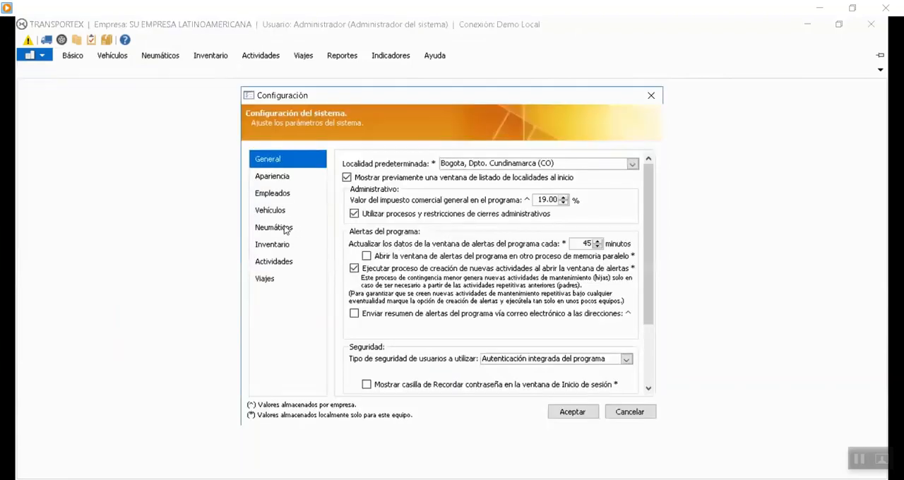
{"action": "left_click", "coordinate": [286, 228]}
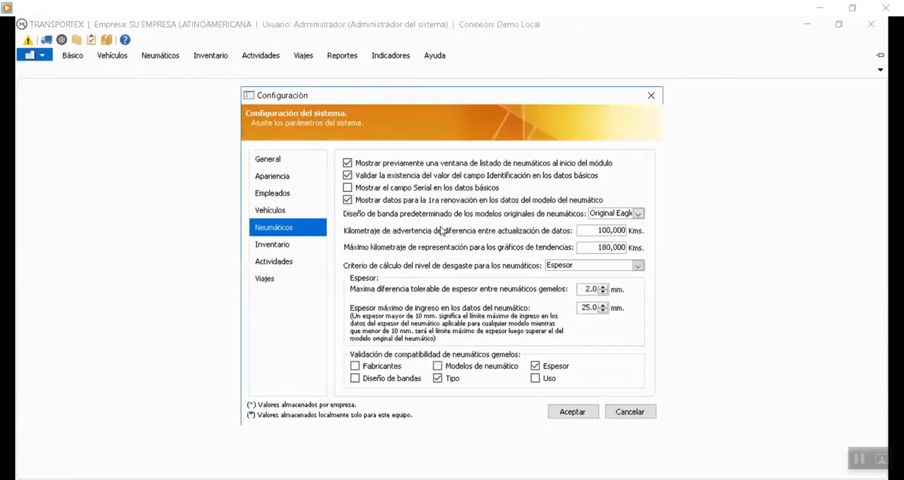
{"action": "left_click", "coordinate": [348, 202]}
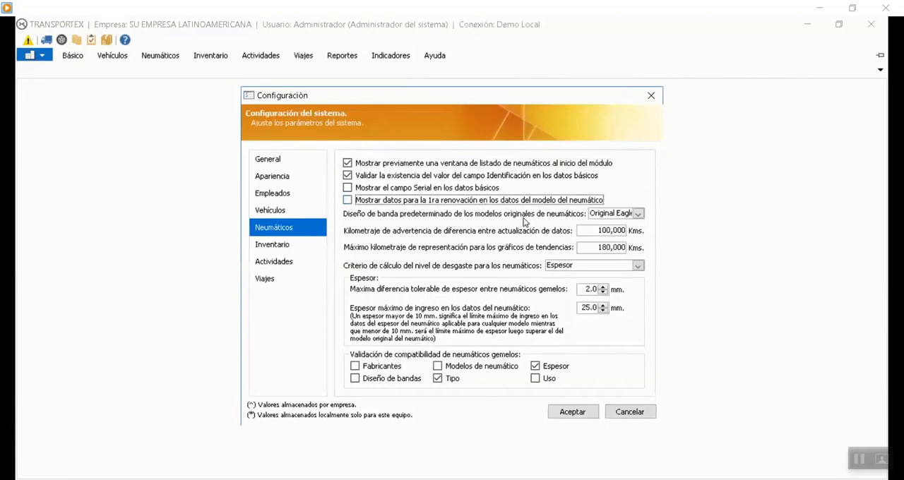
{"action": "left_click", "coordinate": [639, 215]}
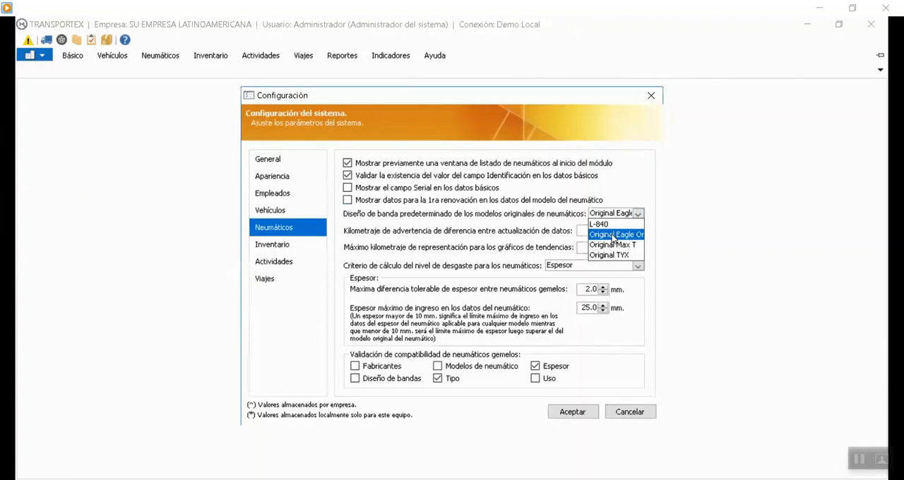
{"action": "left_click", "coordinate": [609, 235]}
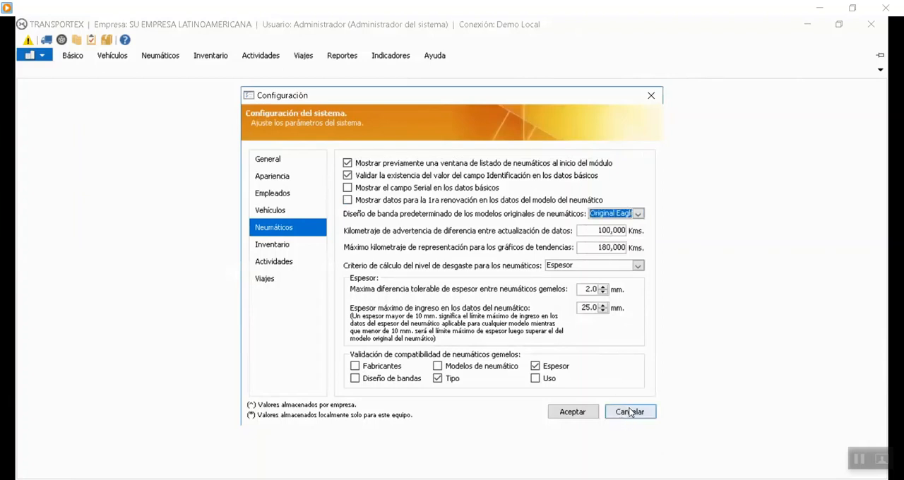
{"action": "left_click", "coordinate": [592, 412]}
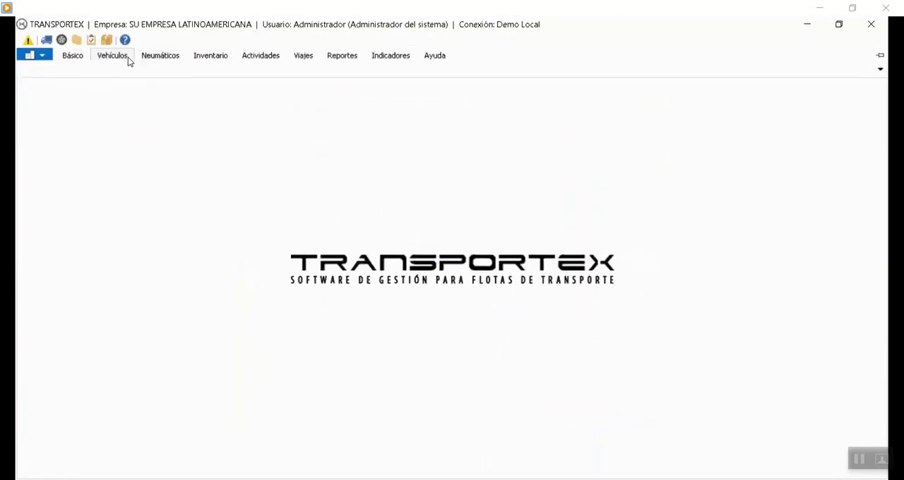
Keep the ribbon expanded, view the mileage update form for vehicle AA 78 90 and close it without registering a value.
{"action": "left_click", "coordinate": [875, 58]}
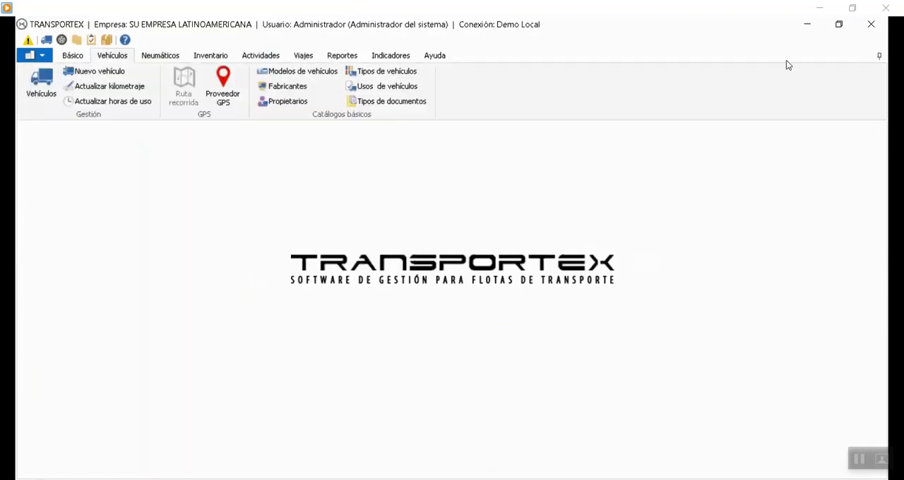
{"action": "left_click", "coordinate": [99, 87]}
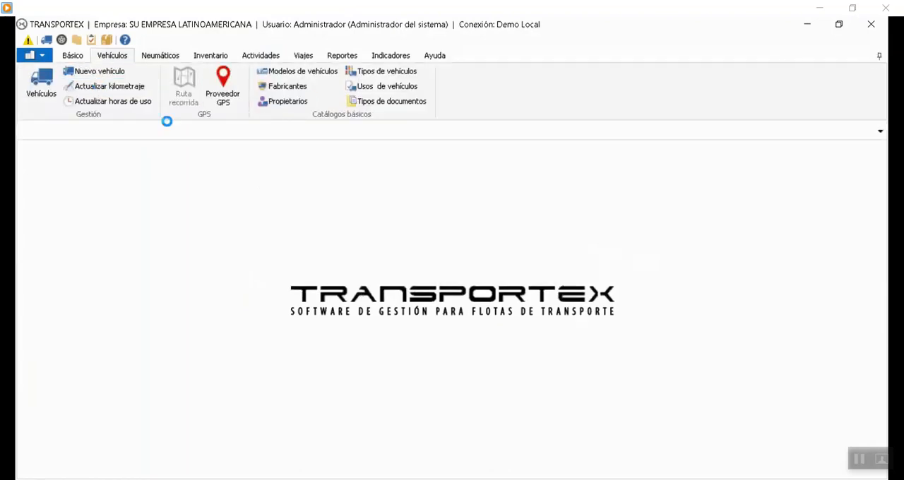
{"action": "left_click", "coordinate": [371, 171]}
{"action": "left_click", "coordinate": [338, 192]}
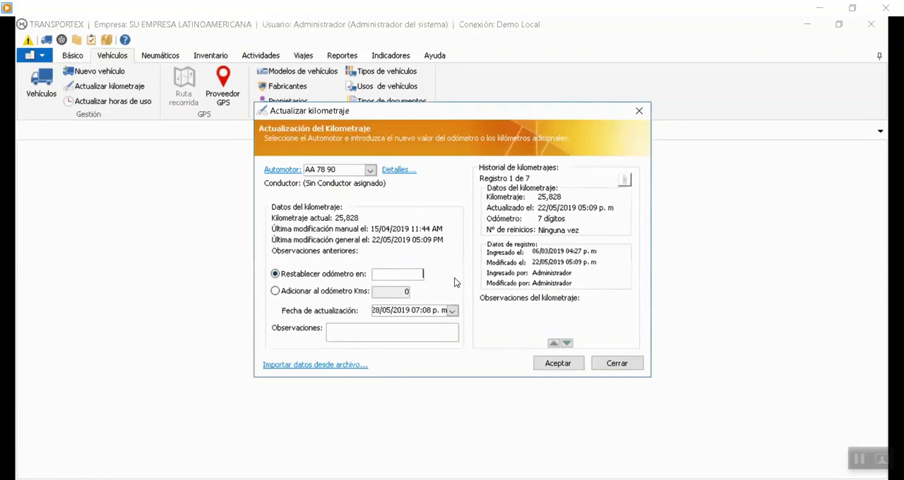
{"action": "left_click", "coordinate": [616, 363]}
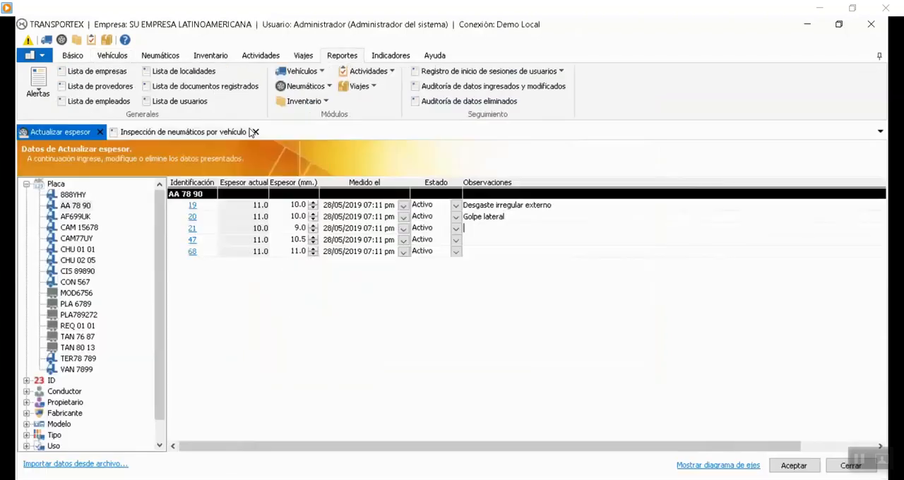
Leave the thickness update and open the inventory's entry concepts catalogue for tires.
{"action": "left_click", "coordinate": [100, 132]}
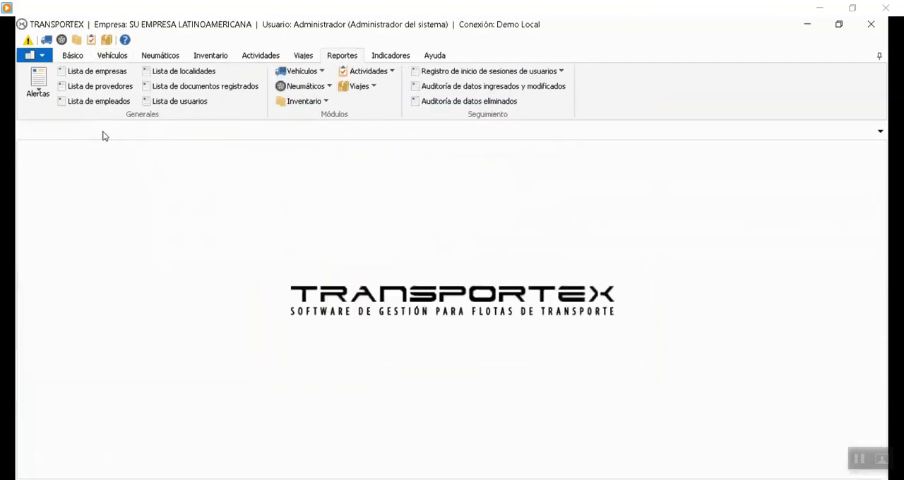
{"action": "left_click", "coordinate": [220, 55]}
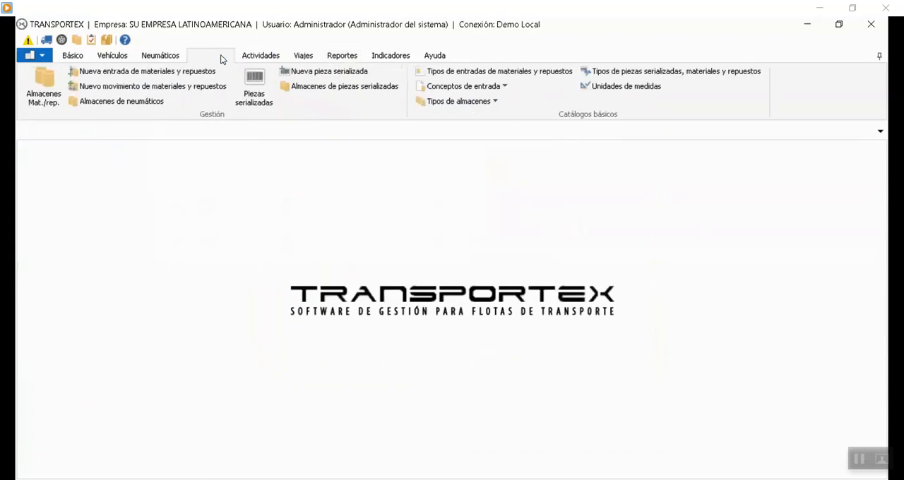
{"action": "left_click", "coordinate": [457, 102]}
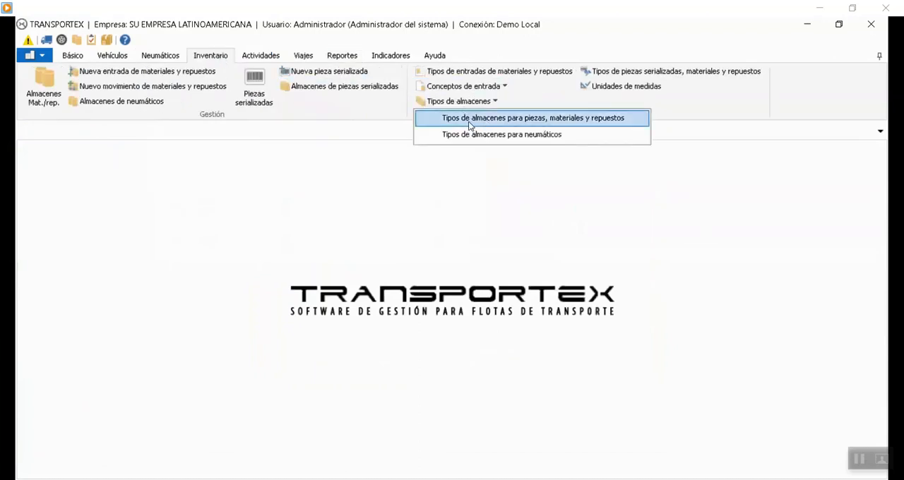
{"action": "left_click", "coordinate": [498, 89]}
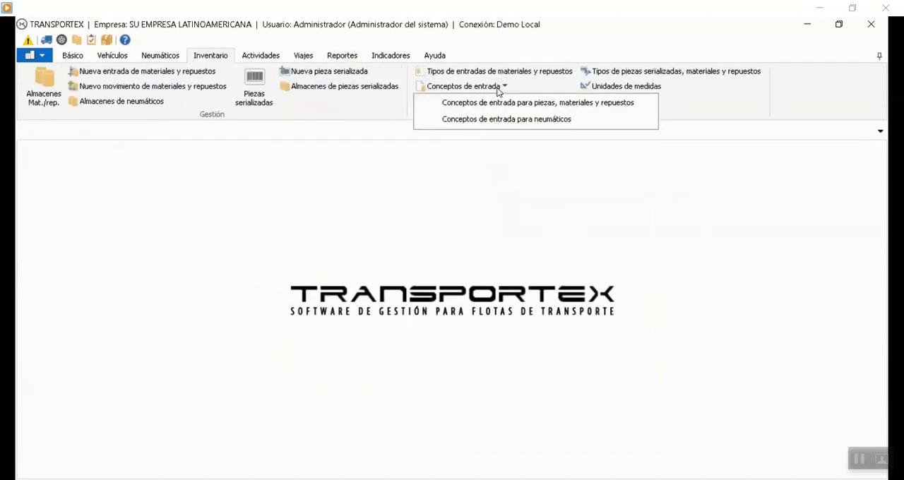
{"action": "left_click", "coordinate": [509, 114]}
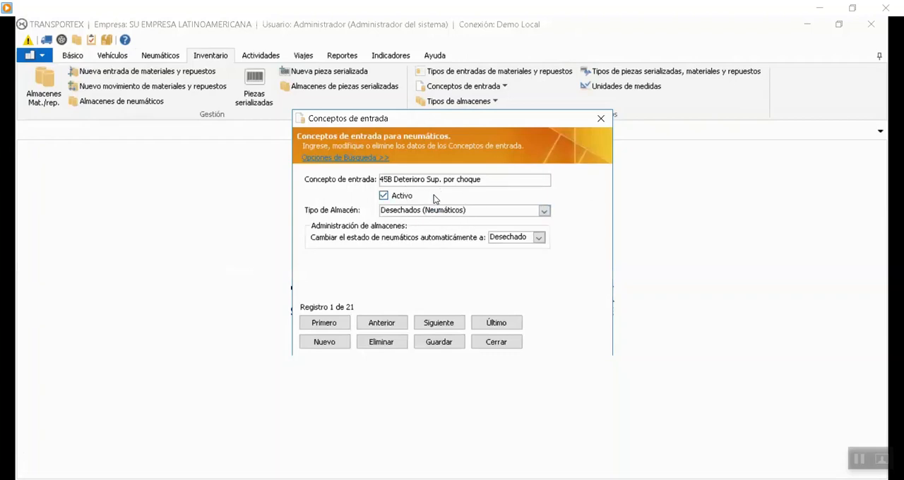
Browse the tire entry concept records, checking each concept's warehouse type and automatic tire state.
{"action": "left_click", "coordinate": [432, 324]}
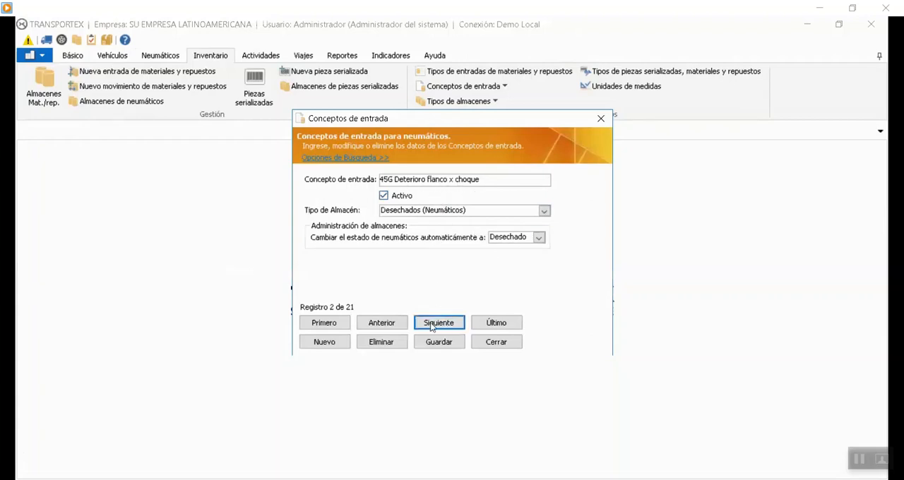
{"action": "left_click", "coordinate": [402, 316]}
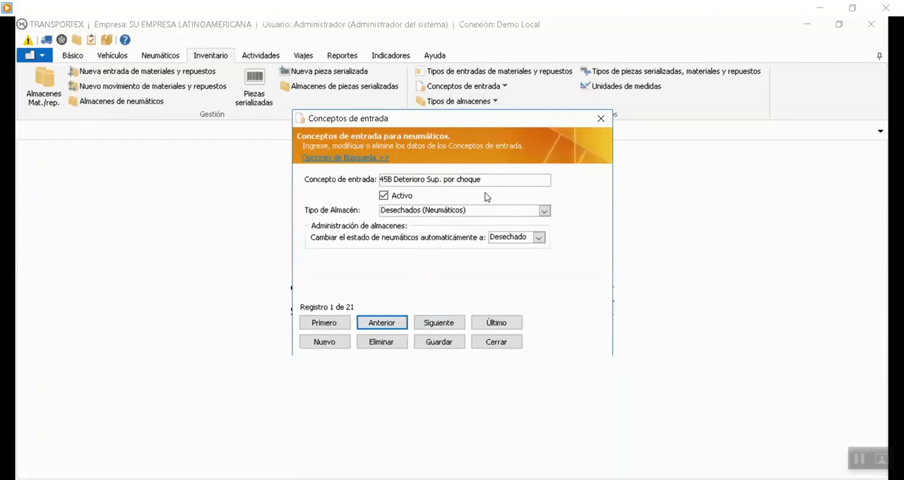
{"action": "left_click", "coordinate": [435, 325]}
{"action": "left_click", "coordinate": [434, 325]}
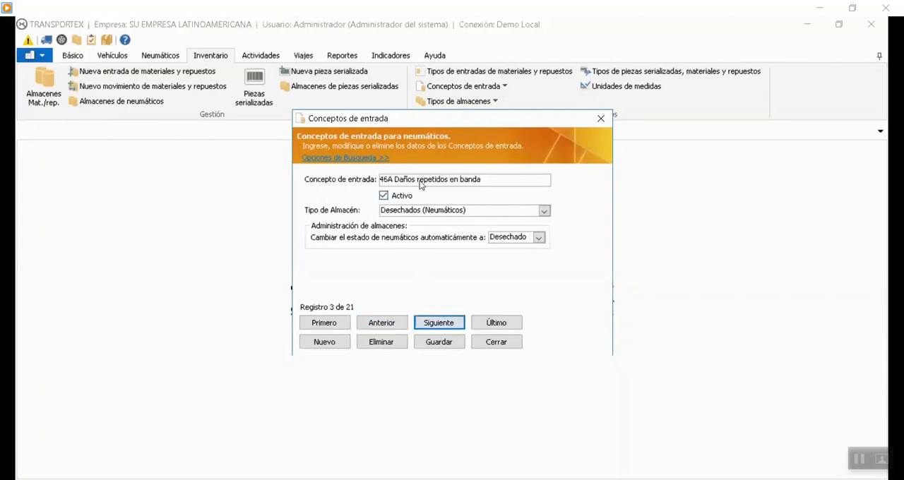
{"action": "left_click", "coordinate": [434, 325]}
{"action": "left_click", "coordinate": [437, 325]}
{"action": "left_click", "coordinate": [451, 323]}
{"action": "left_click", "coordinate": [439, 324]}
Open tire assignment for vehicle CHU 02 05 and examine the Desechados warehouse's tires, including their state and storage concept.
{"action": "left_click", "coordinate": [165, 57]}
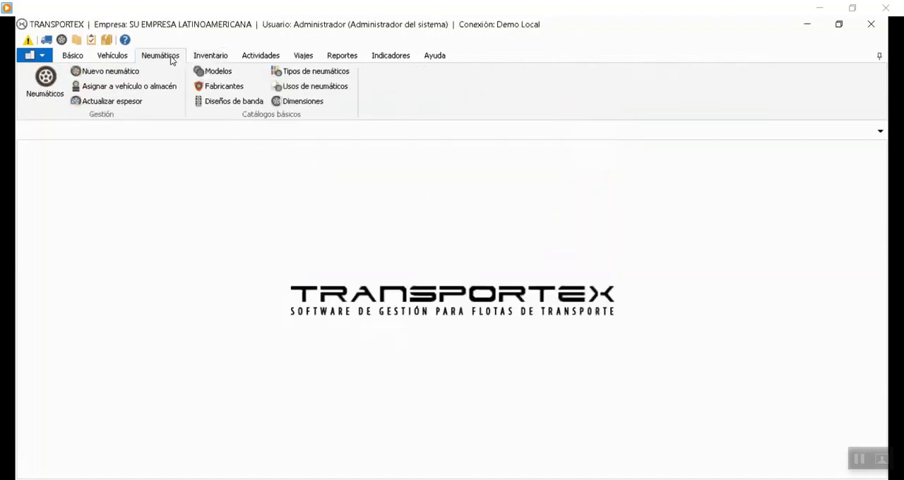
{"action": "left_click", "coordinate": [140, 86]}
{"action": "left_click", "coordinate": [77, 223]}
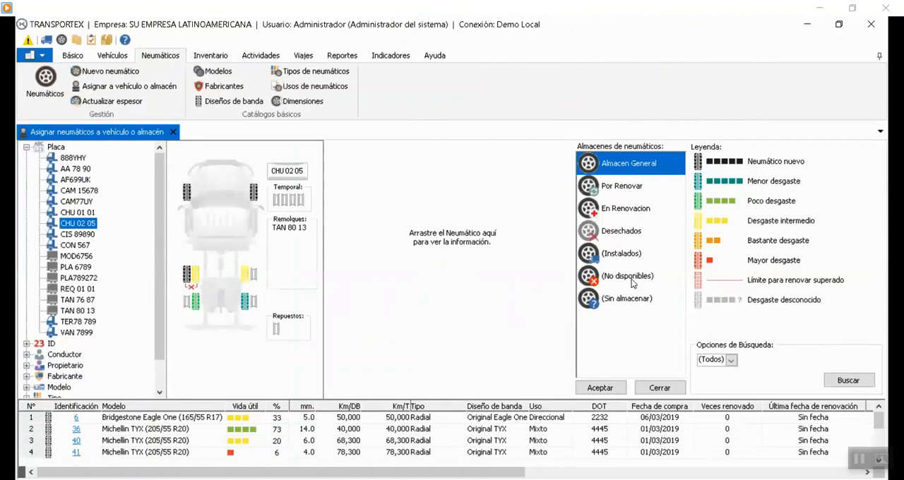
{"action": "left_click", "coordinate": [616, 227]}
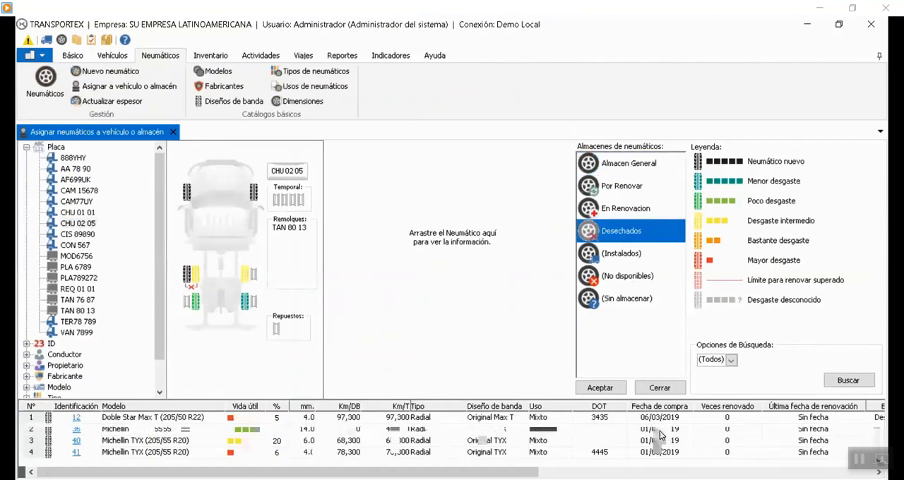
{"action": "left_click_drag", "start_coordinate": [438, 473], "coordinate": [743, 473]}
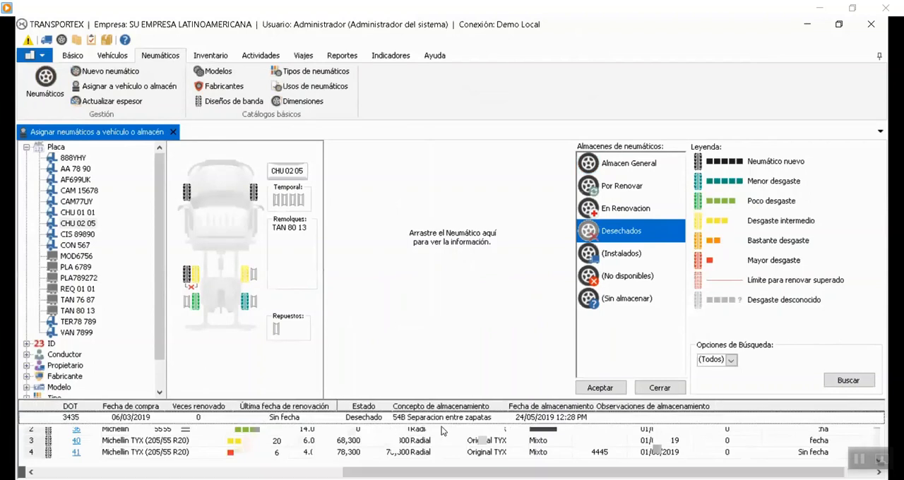
{"action": "left_click_drag", "start_coordinate": [444, 472], "coordinate": [165, 473]}
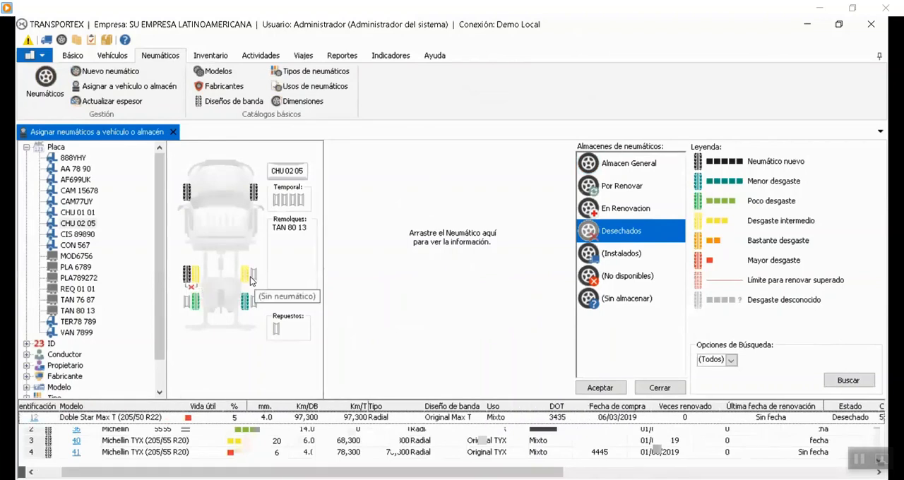
Move tire 39 from CHU 02 05's first rear axle to Desechados, assigning a responsible employee and entry concept 61H Infiltracion de aire.
{"action": "left_click_drag", "start_coordinate": [612, 228], "coordinate": [612, 227]}
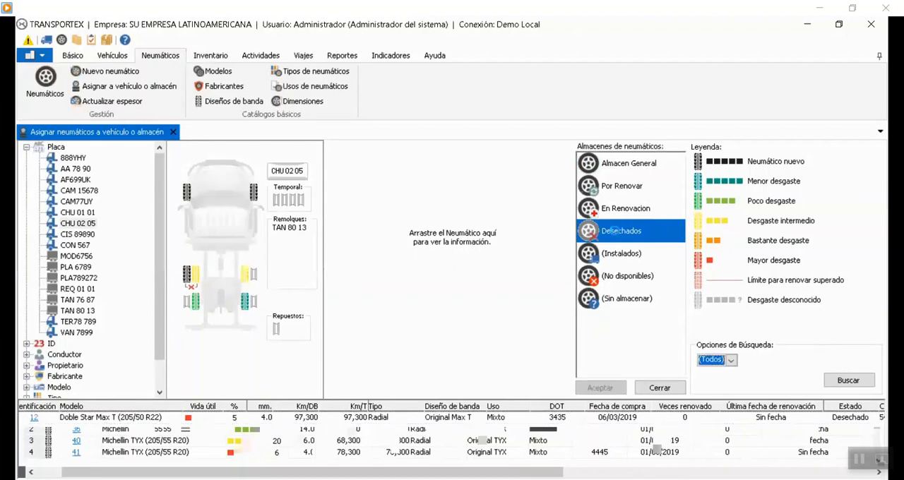
{"action": "left_click", "coordinate": [492, 202]}
{"action": "left_click", "coordinate": [480, 238]}
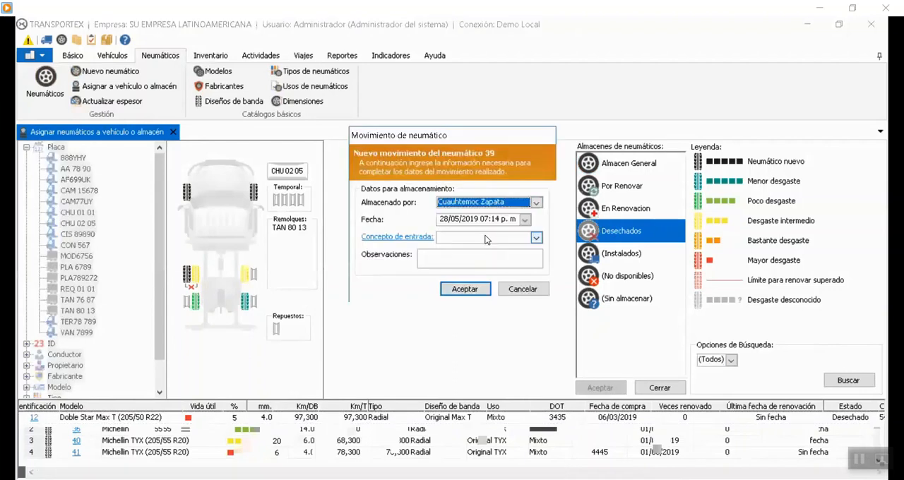
{"action": "left_click", "coordinate": [485, 238]}
{"action": "scroll", "coordinate": [464, 268], "scroll_direction": "down", "scroll_amount": 1}
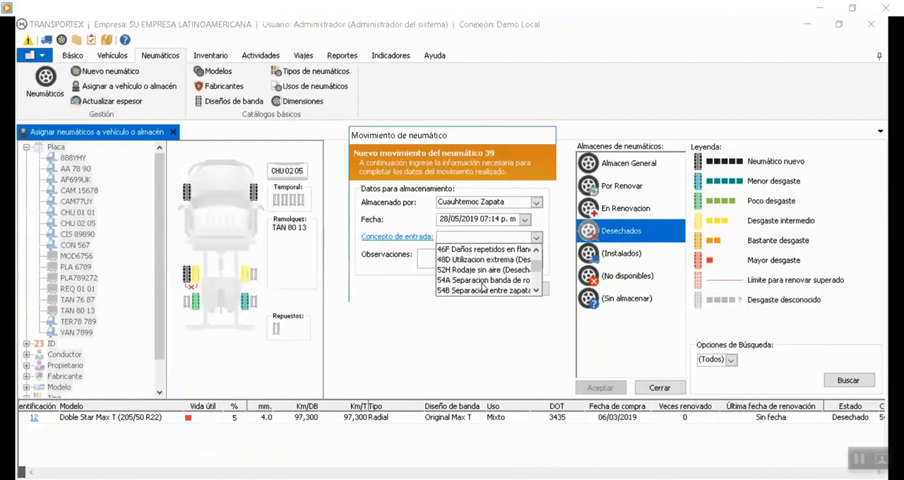
{"action": "scroll", "coordinate": [482, 273], "scroll_direction": "up", "scroll_amount": 1}
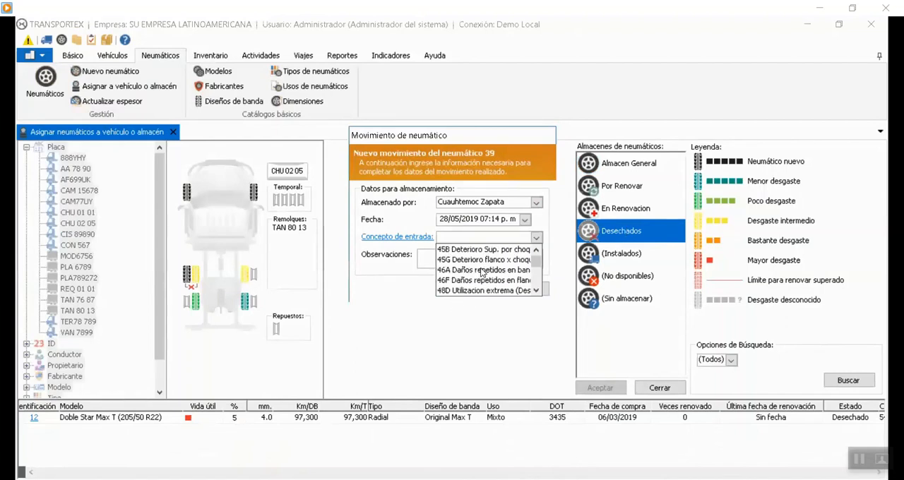
{"action": "scroll", "coordinate": [482, 272], "scroll_direction": "down", "scroll_amount": 1}
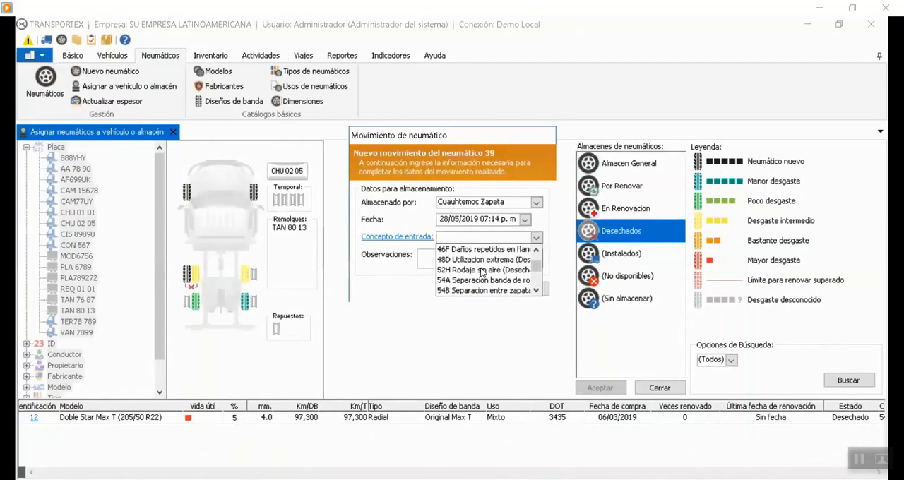
{"action": "scroll", "coordinate": [482, 273], "scroll_direction": "down", "scroll_amount": 1}
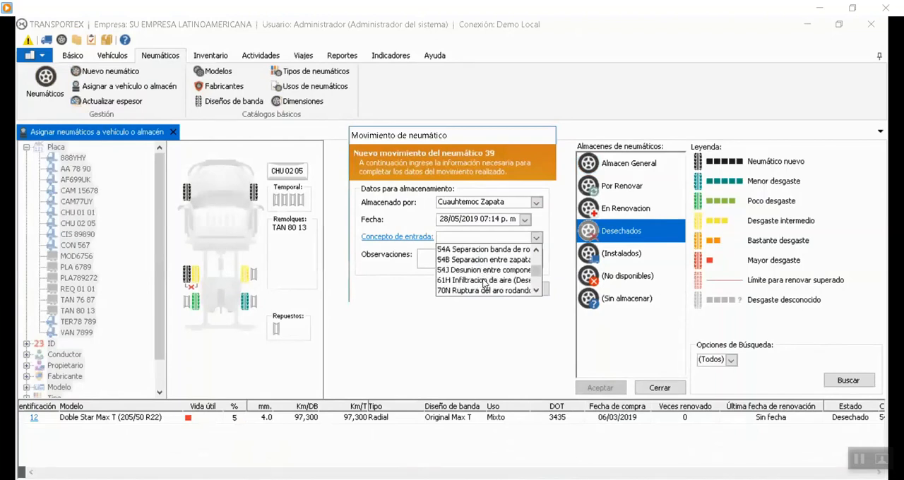
{"action": "left_click", "coordinate": [485, 281]}
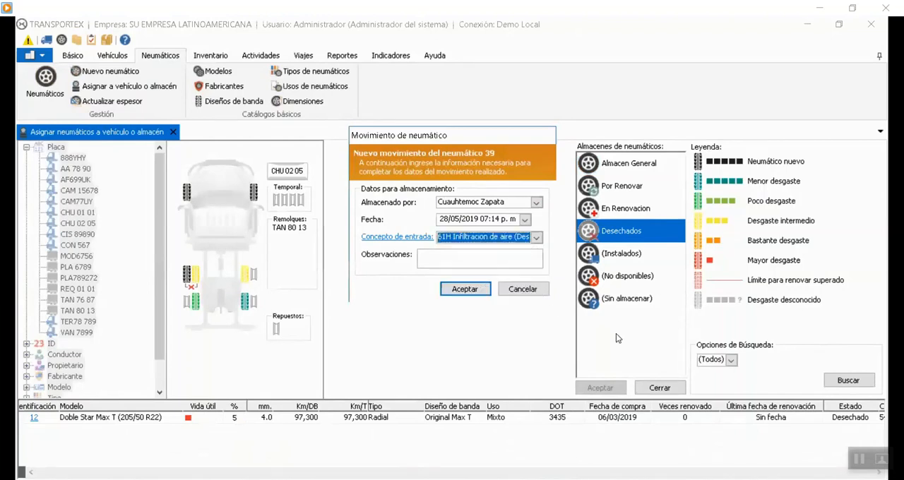
{"action": "left_click", "coordinate": [464, 289]}
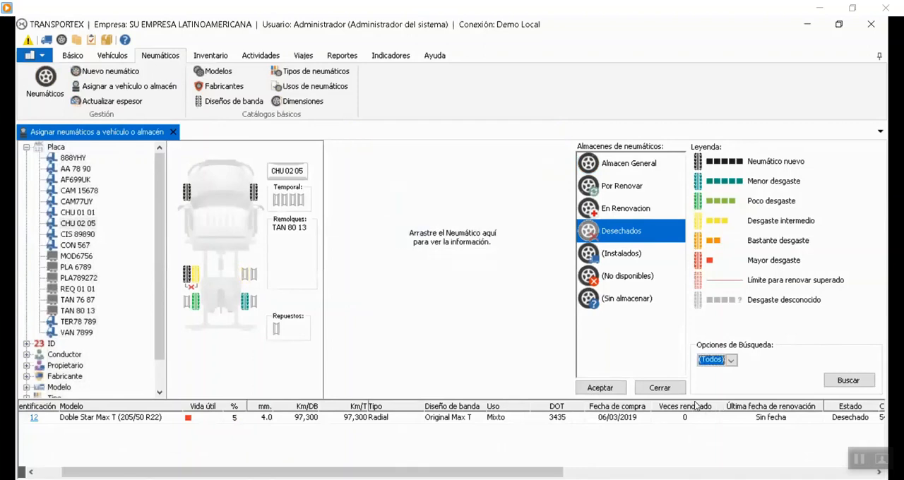
Confirm the pending tire move and check tire 39's row in the Desechados warehouse list.
{"action": "left_click", "coordinate": [619, 389]}
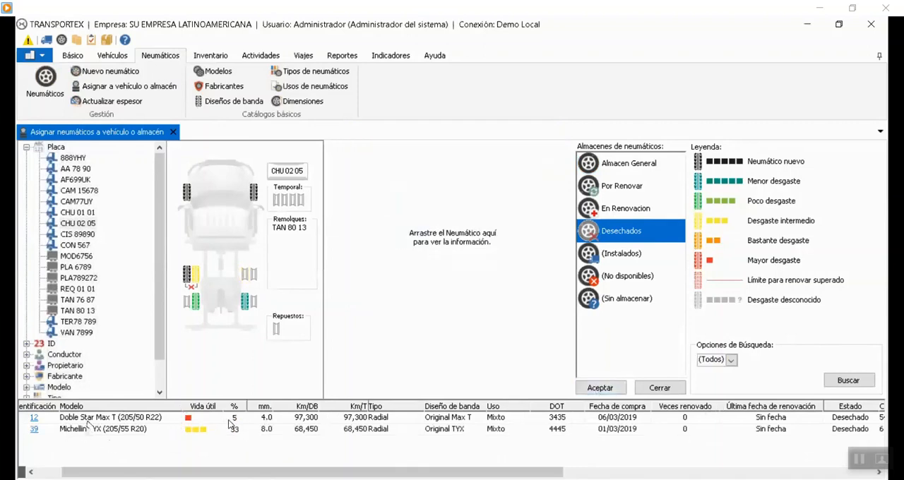
{"action": "left_click", "coordinate": [277, 432]}
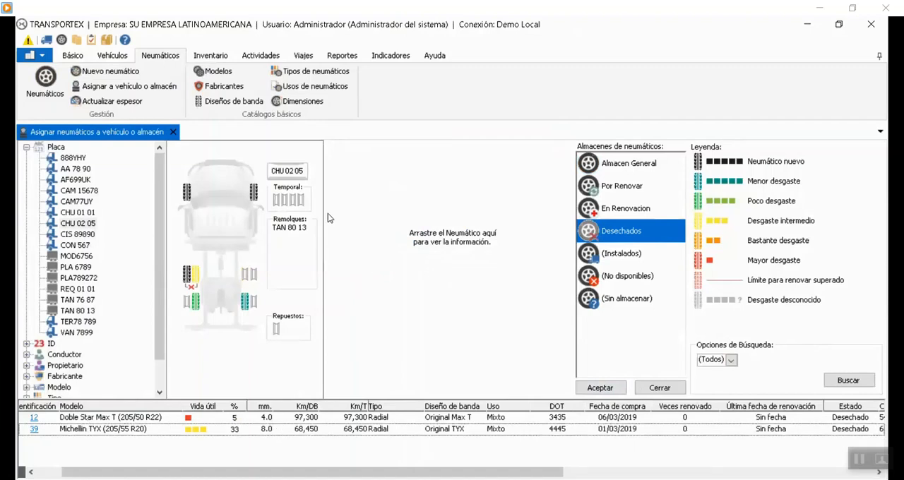
Generate the Neumáticos en almacén indicator from the inventory indicators for SU EMPRESA LATINOAMERICANA.
{"action": "left_click", "coordinate": [378, 59]}
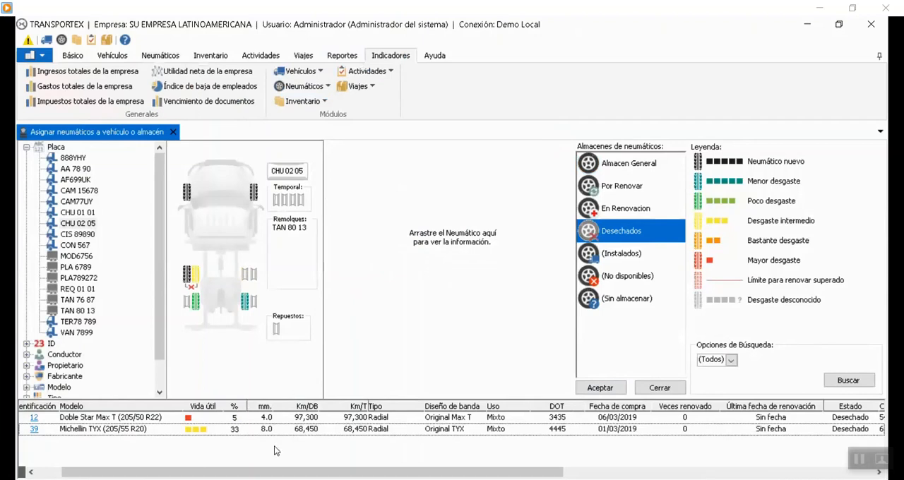
{"action": "left_click", "coordinate": [317, 88]}
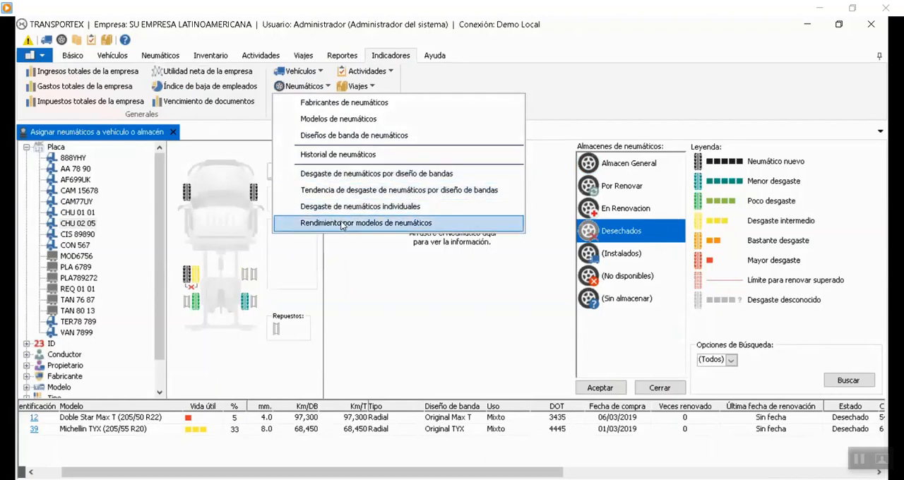
{"action": "left_click", "coordinate": [305, 101]}
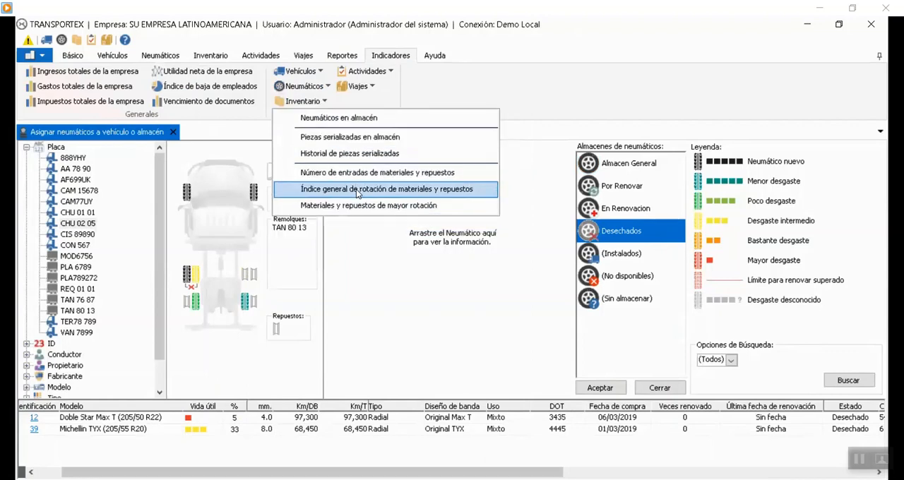
{"action": "left_click", "coordinate": [345, 118]}
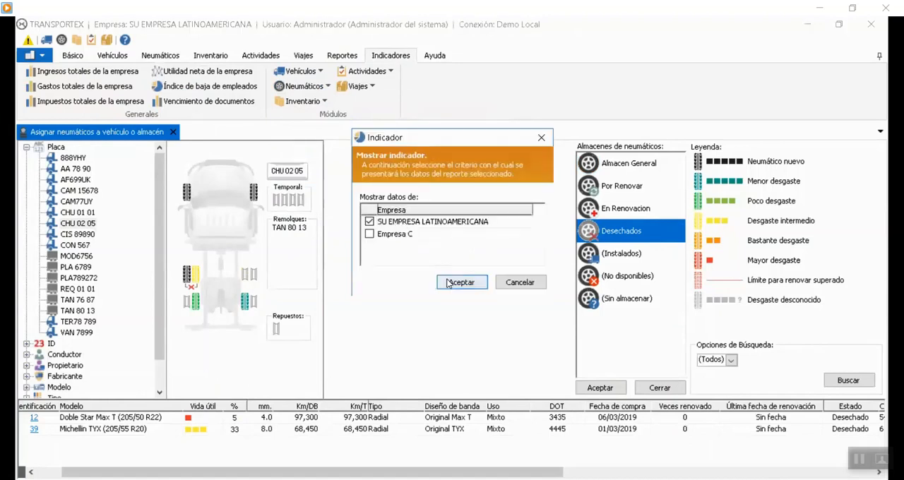
{"action": "left_click", "coordinate": [461, 282]}
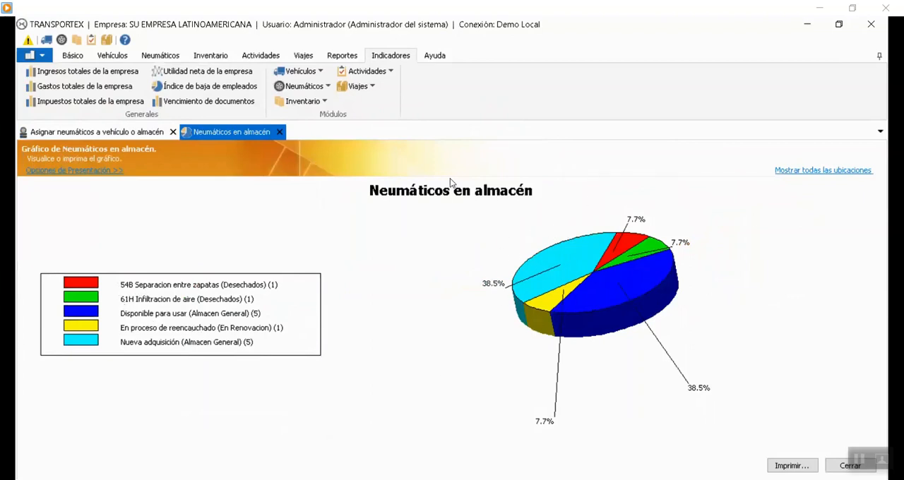
Filter the warehouse tire chart to show only records whose Tipo de almacén contains "dese".
{"action": "left_click", "coordinate": [92, 171]}
{"action": "left_click", "coordinate": [99, 188]}
{"action": "left_click", "coordinate": [96, 210]}
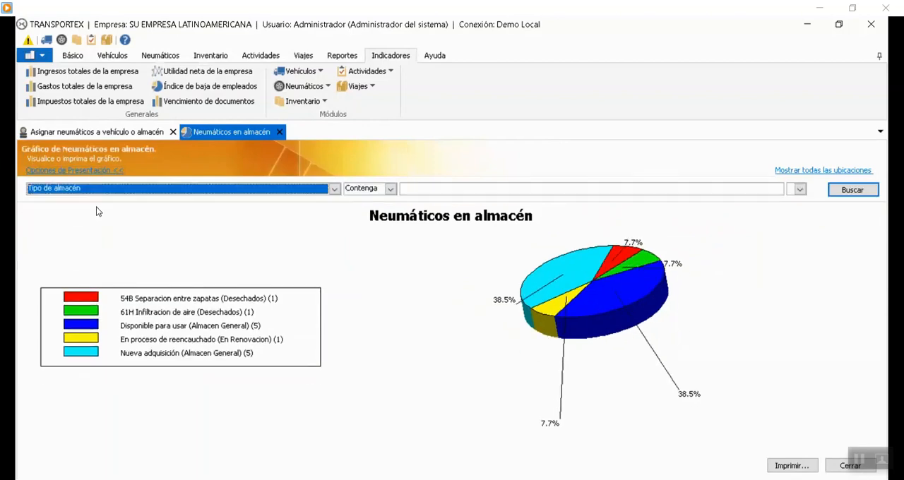
{"action": "left_click", "coordinate": [478, 188]}
{"action": "type", "text": "dese"}
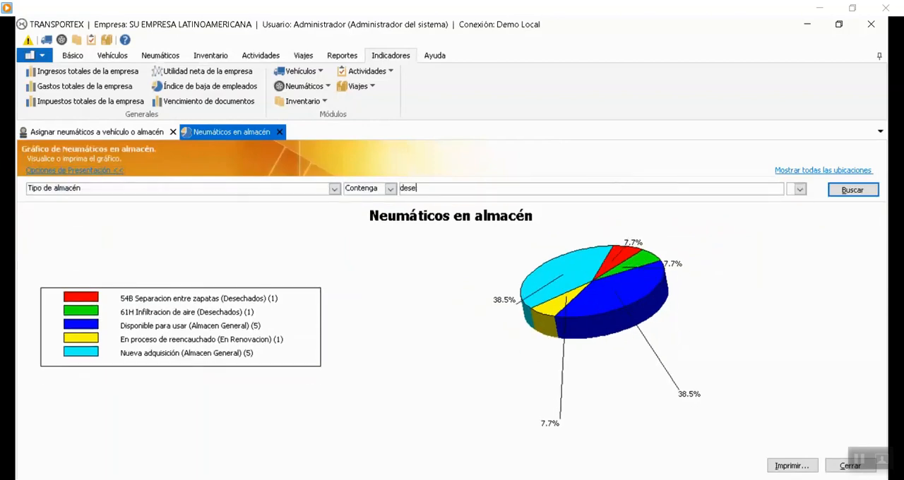
{"action": "key", "text": "Return"}
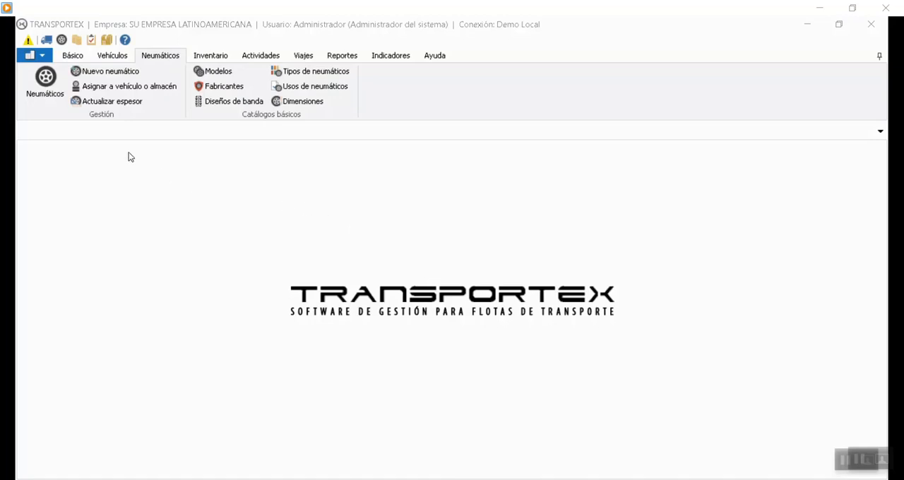
Open tire assignment, list the En Renovacion warehouse, and review tire 42's data record.
{"action": "left_click", "coordinate": [111, 86]}
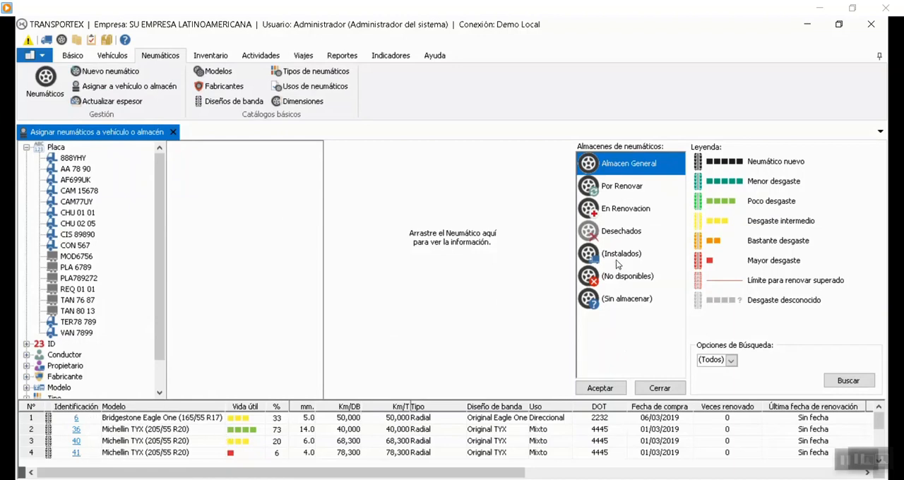
{"action": "left_click", "coordinate": [624, 211]}
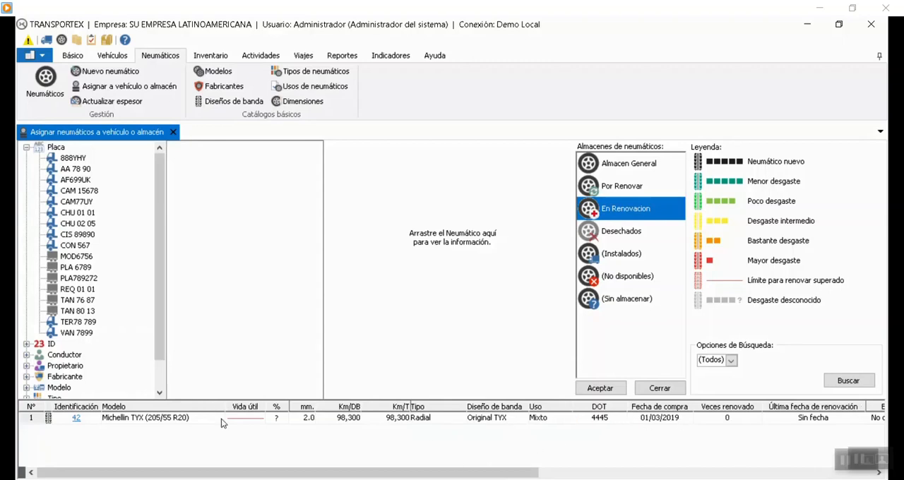
{"action": "right_click", "coordinate": [53, 422]}
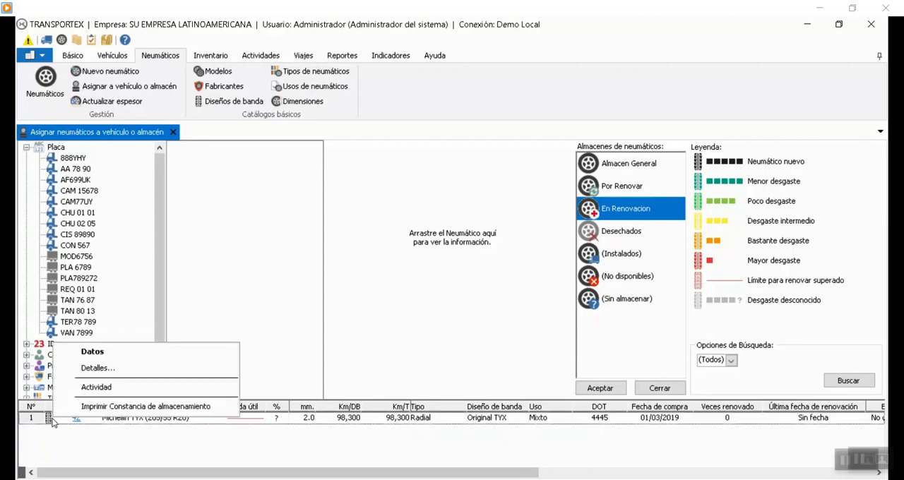
{"action": "left_click", "coordinate": [106, 356]}
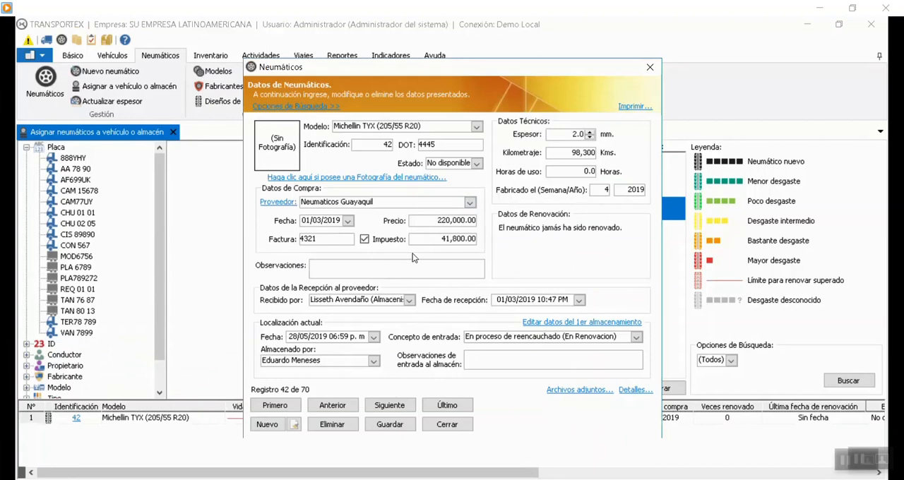
{"action": "left_click", "coordinate": [456, 425]}
Review tire 42's details, including its basic data, technical data and location.
{"action": "right_click", "coordinate": [54, 421]}
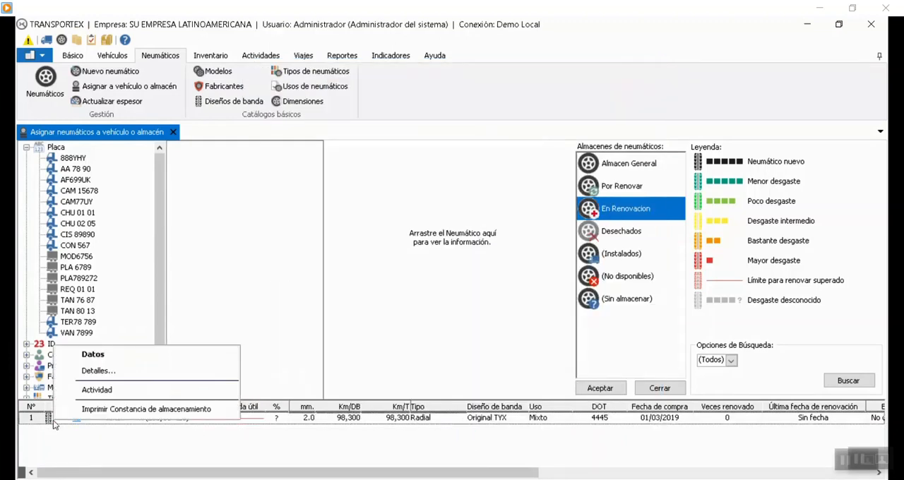
{"action": "left_click", "coordinate": [98, 370]}
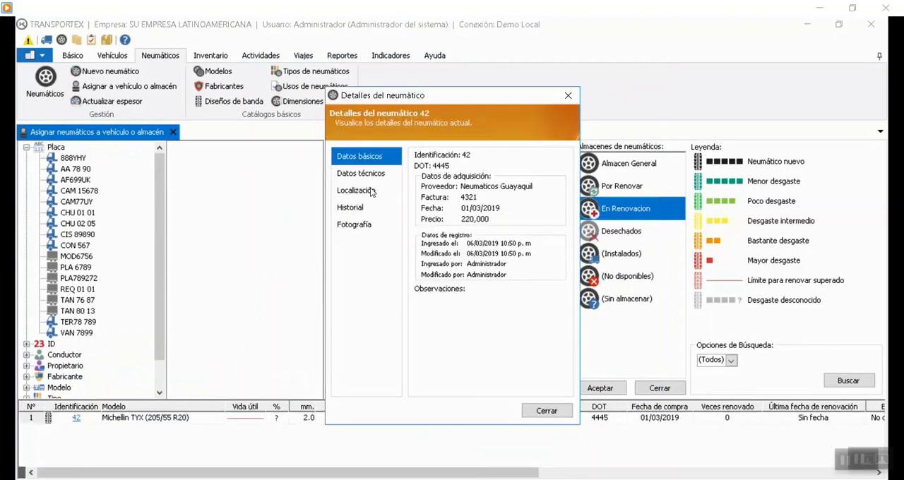
{"action": "left_click", "coordinate": [360, 175]}
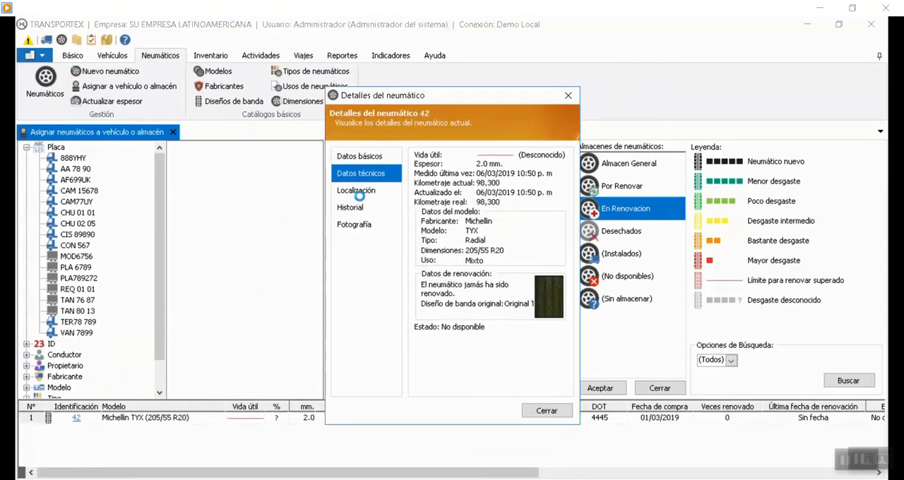
{"action": "left_click", "coordinate": [356, 190]}
{"action": "left_click", "coordinate": [544, 411]}
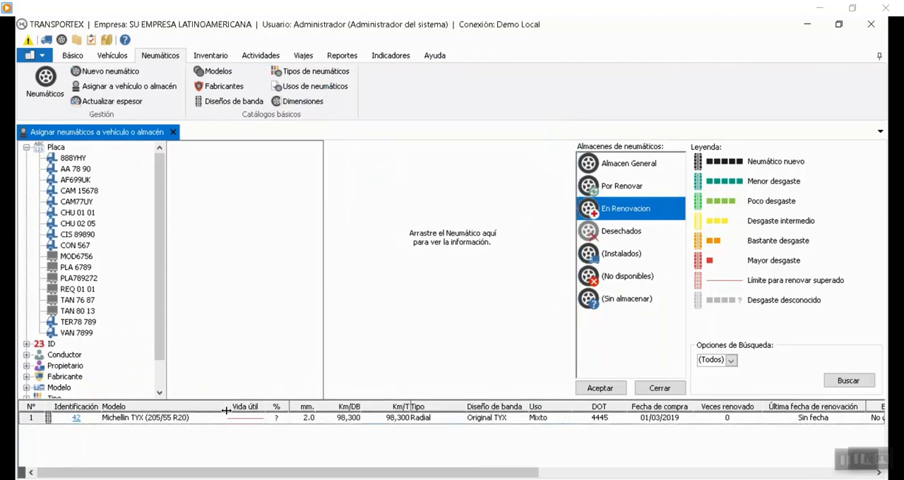
Open tire 42's Reencauchar activity, set its status to Completada and its actual return date to 30/05/2019 03:59 pm.
{"action": "right_click", "coordinate": [51, 418]}
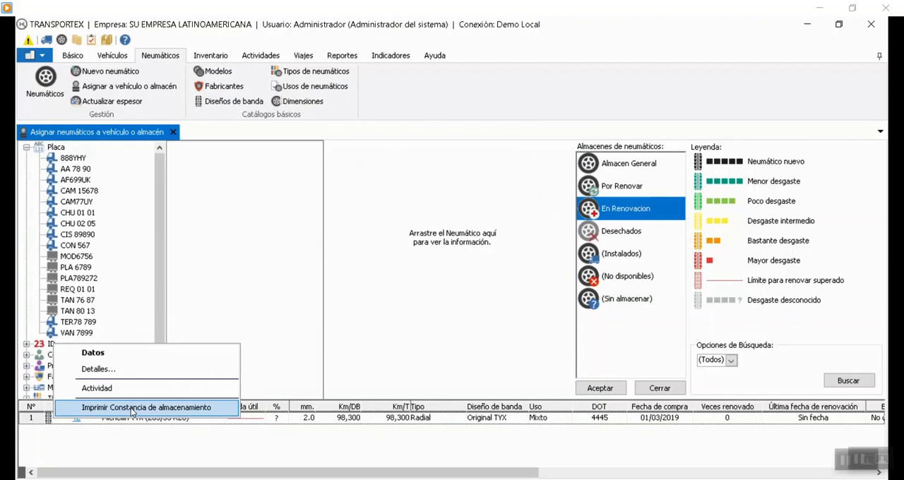
{"action": "left_click", "coordinate": [99, 389]}
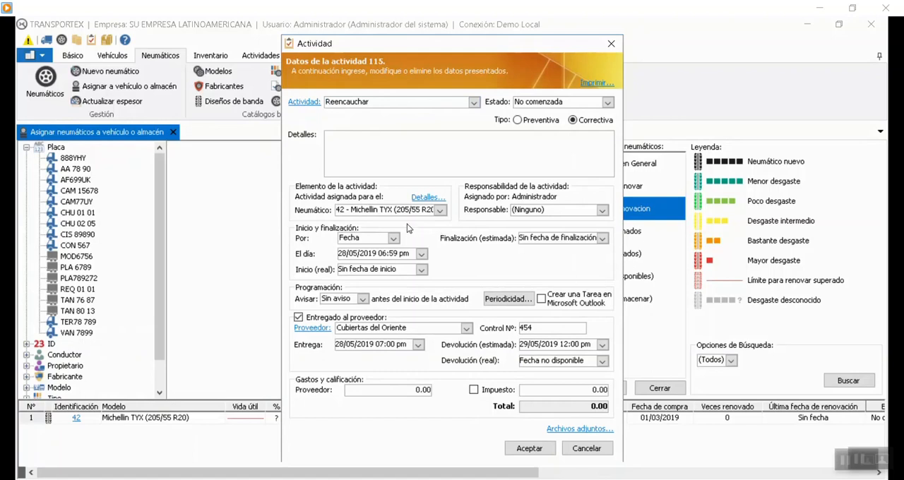
{"action": "left_click_drag", "start_coordinate": [431, 49], "coordinate": [374, 43]}
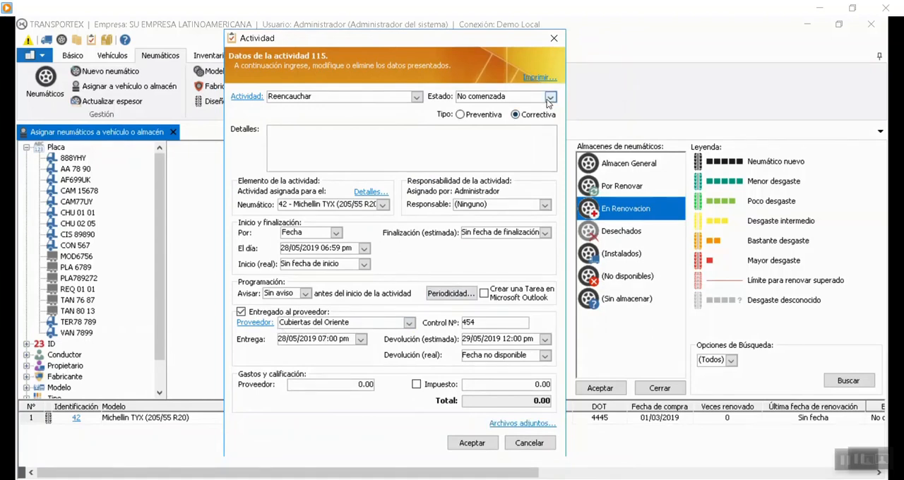
{"action": "left_click", "coordinate": [550, 97]}
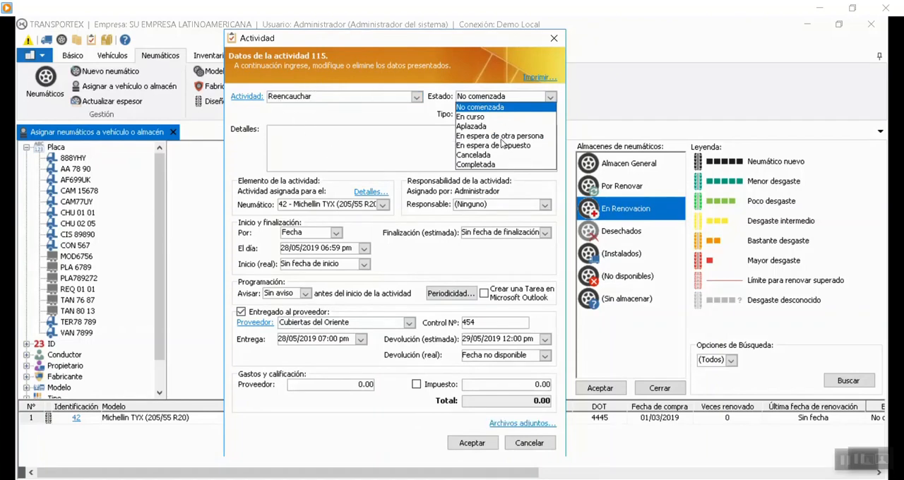
{"action": "left_click", "coordinate": [488, 165]}
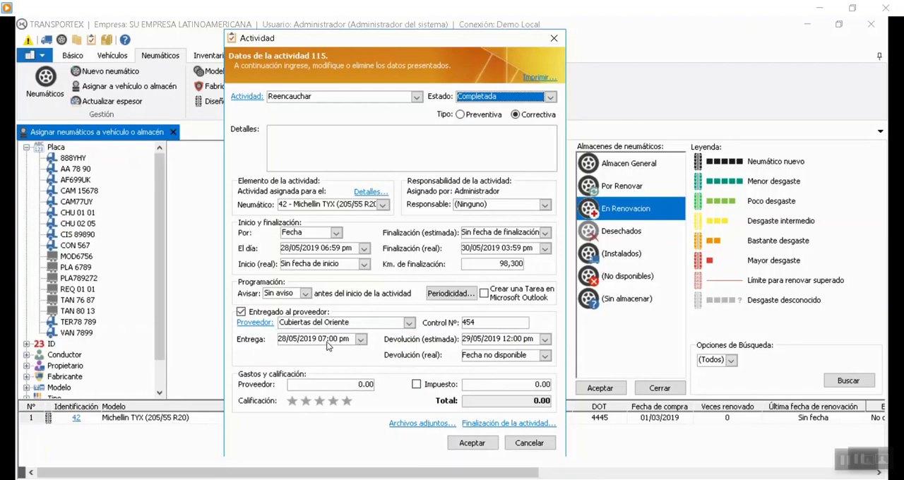
{"action": "left_click", "coordinate": [545, 359]}
{"action": "left_click", "coordinate": [565, 436]}
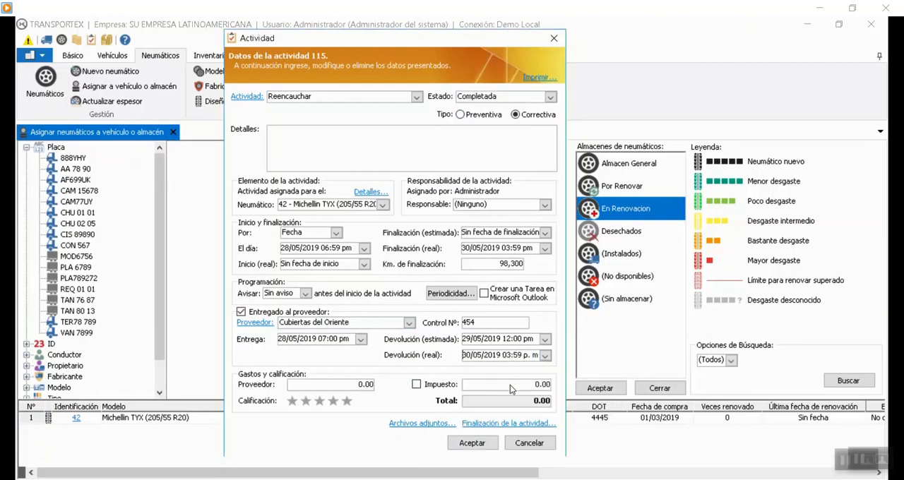
Open the activity's completion data, enable tire 42's renovation data and choose L-840 as the new tread design.
{"action": "left_click", "coordinate": [510, 424]}
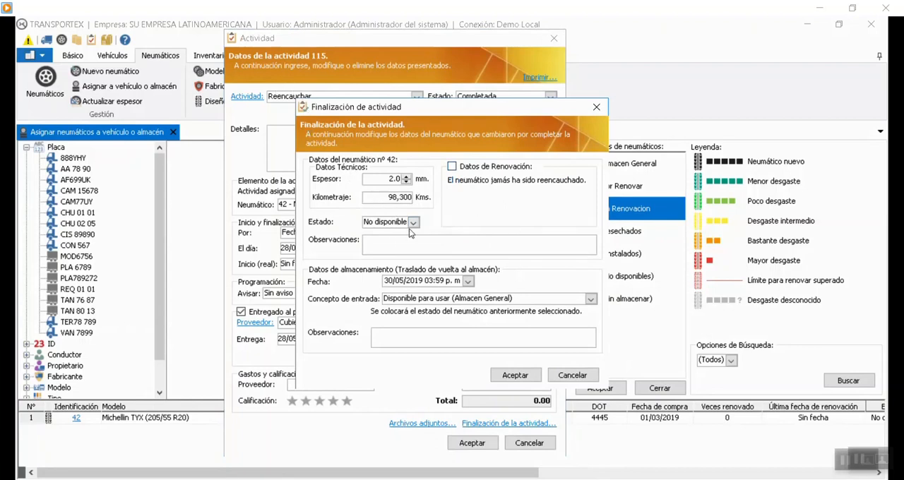
{"action": "left_click_drag", "start_coordinate": [441, 111], "coordinate": [679, 124]}
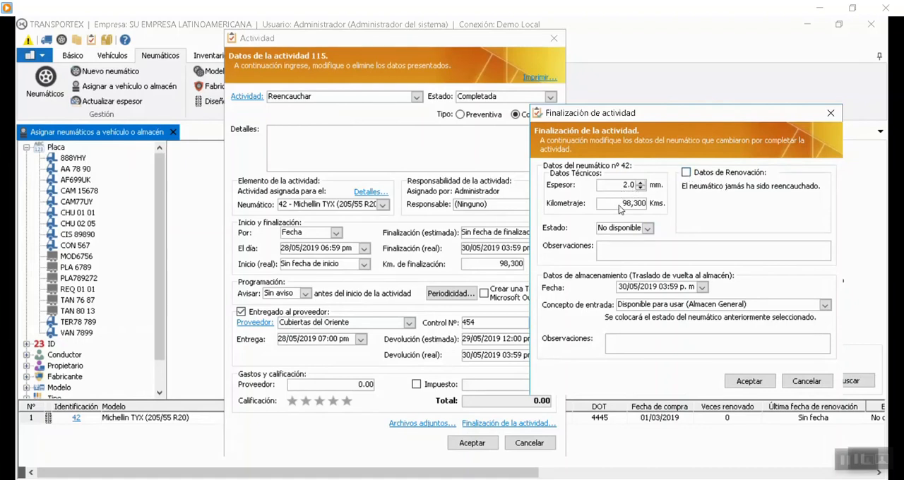
{"action": "left_click", "coordinate": [689, 175]}
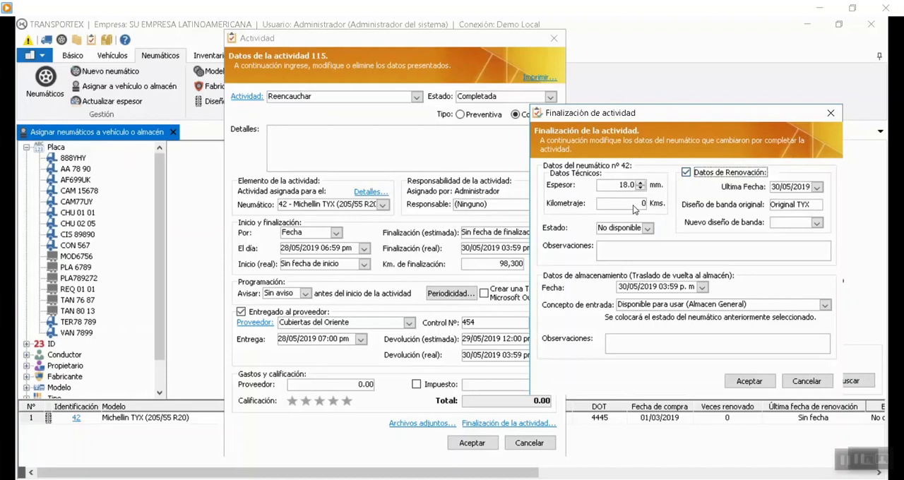
{"action": "left_click", "coordinate": [620, 186]}
{"action": "left_click", "coordinate": [625, 187]}
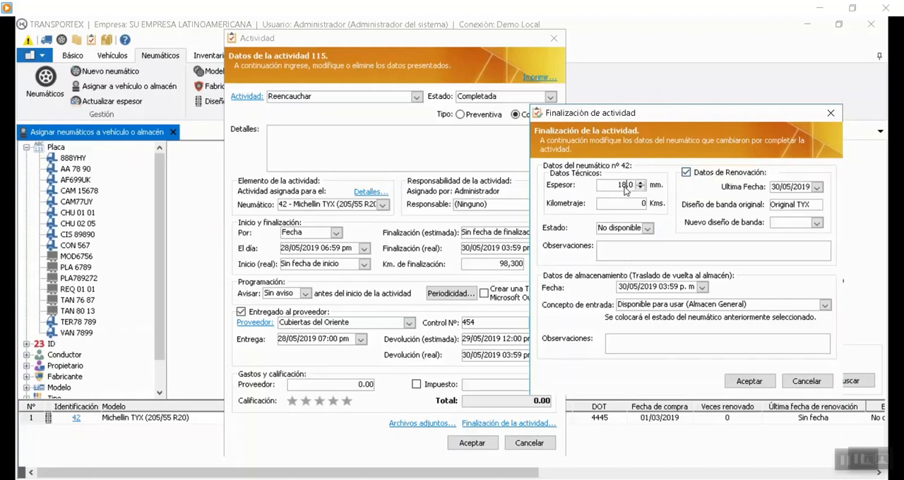
{"action": "left_click_drag", "start_coordinate": [620, 186], "coordinate": [626, 187]}
{"action": "left_click", "coordinate": [616, 184]}
{"action": "left_click", "coordinate": [816, 222]}
{"action": "left_click", "coordinate": [780, 233]}
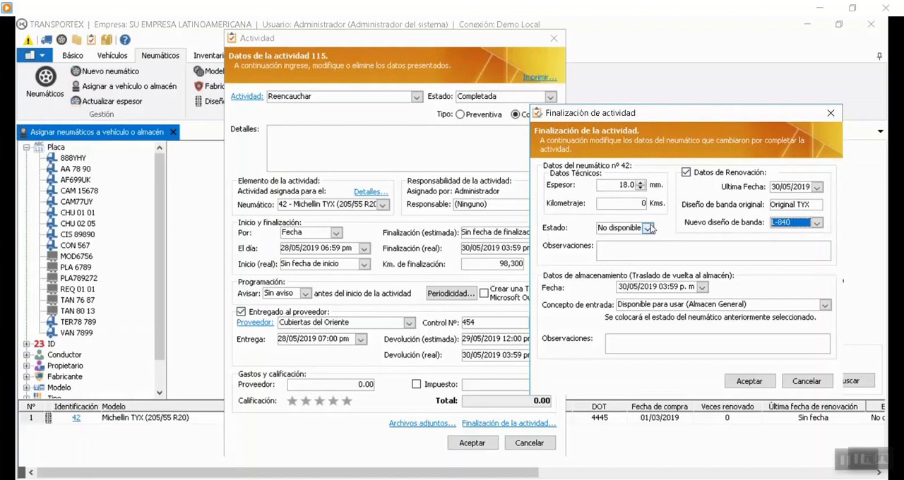
Set tire 42's status to Activo with entry concept Disponible para usar (Almacen General), and save the completion data.
{"action": "left_click", "coordinate": [647, 229]}
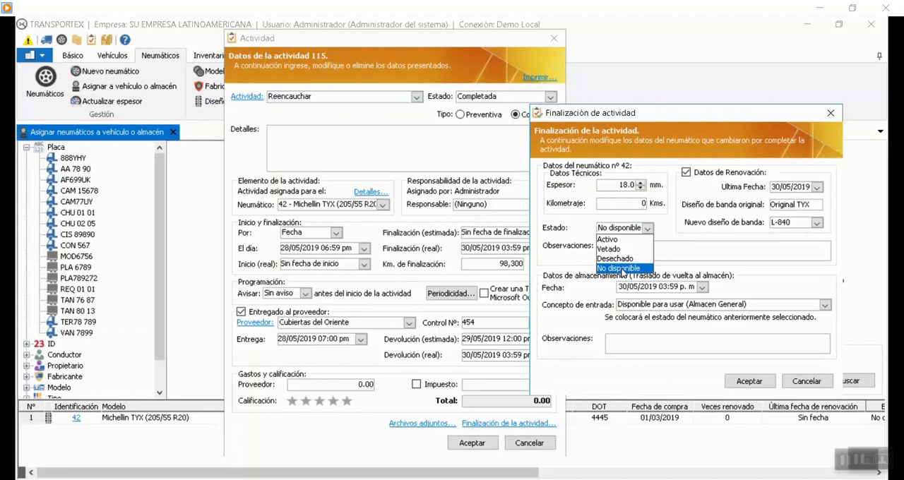
{"action": "left_click", "coordinate": [608, 240]}
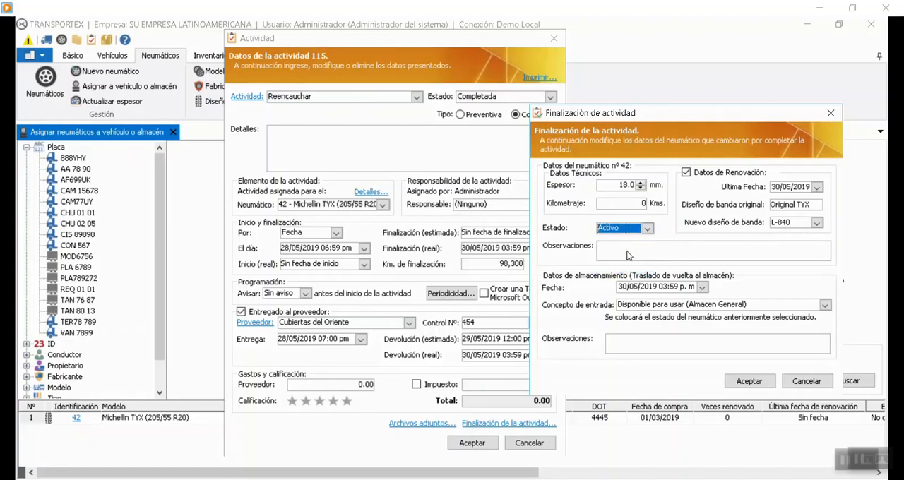
{"action": "left_click", "coordinate": [630, 254]}
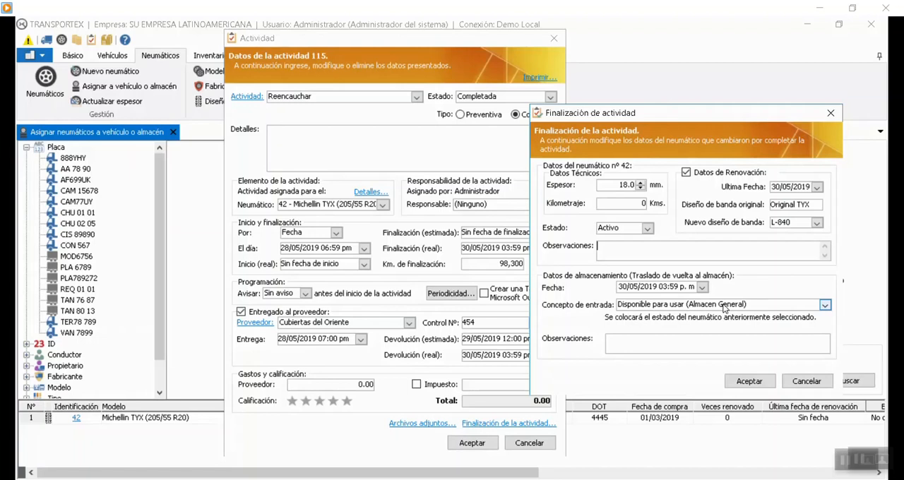
{"action": "left_click", "coordinate": [824, 305]}
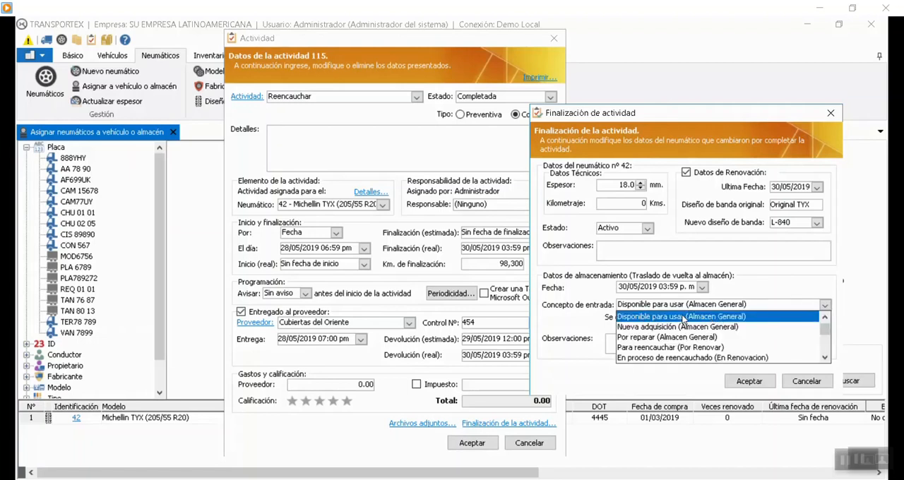
{"action": "left_click", "coordinate": [718, 318]}
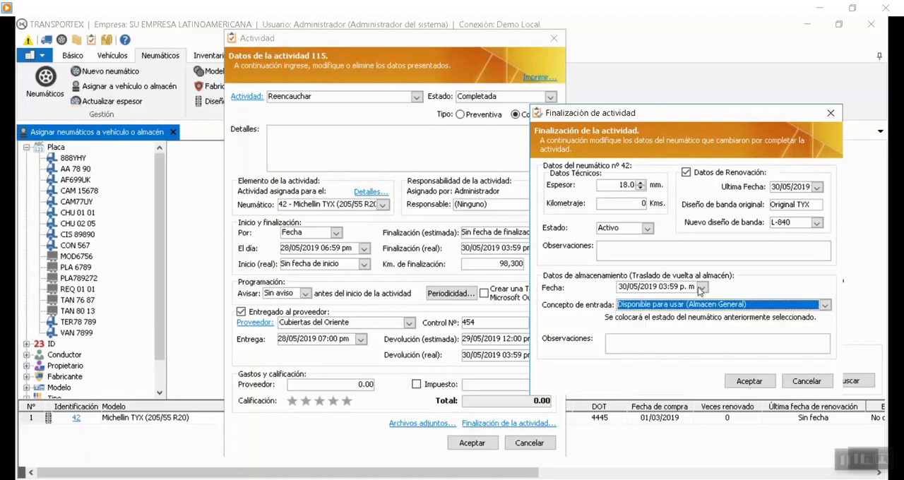
{"action": "left_click", "coordinate": [630, 339]}
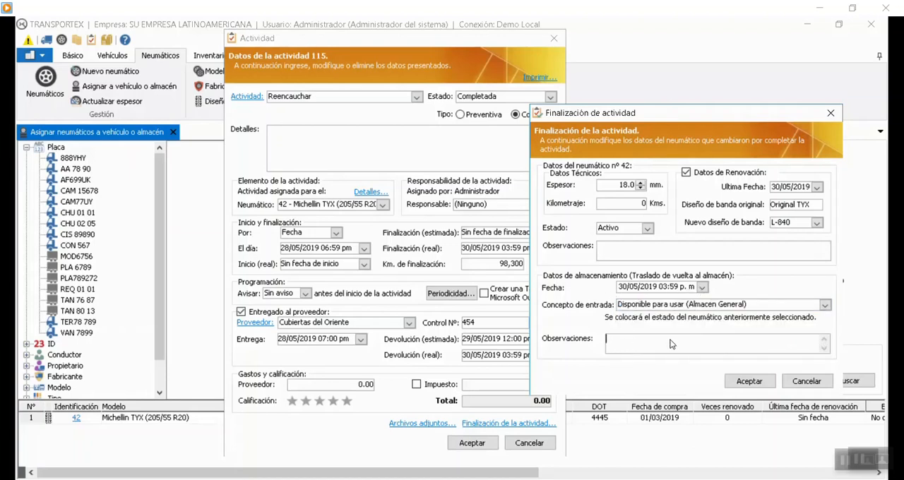
{"action": "left_click", "coordinate": [749, 381]}
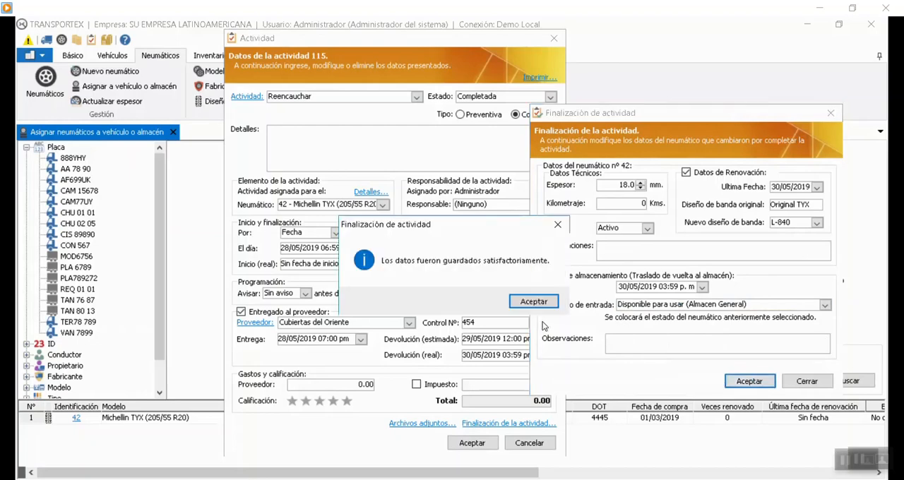
{"action": "left_click", "coordinate": [538, 304]}
Rate the Reencauchar activity four stars, assign a mechanic as the responsible person, and save the activity.
{"action": "left_click", "coordinate": [471, 443]}
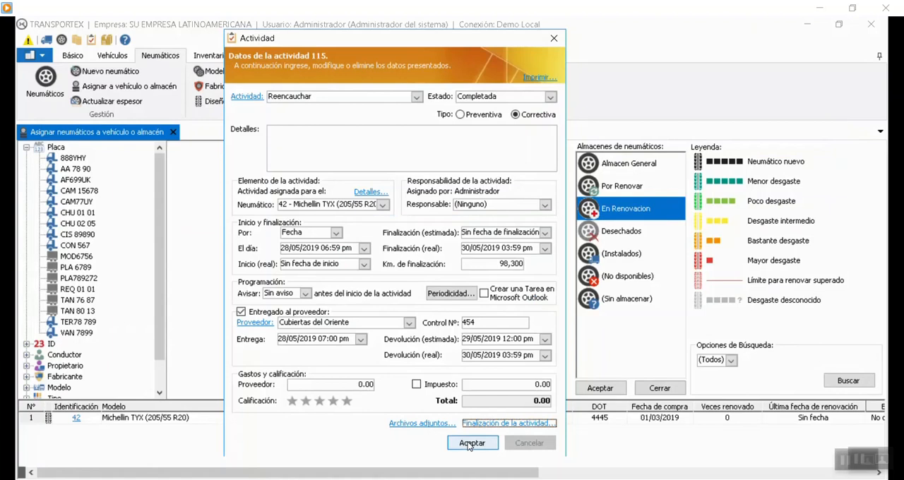
{"action": "left_click", "coordinate": [331, 401]}
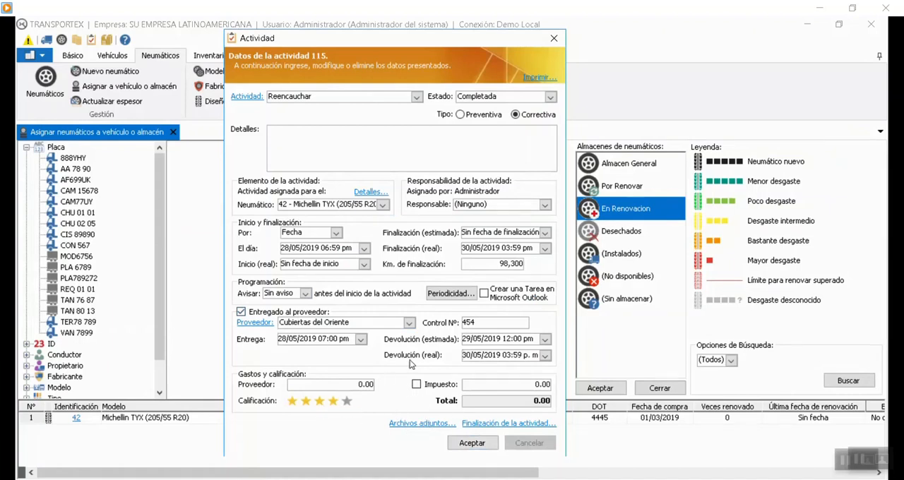
{"action": "left_click", "coordinate": [471, 445]}
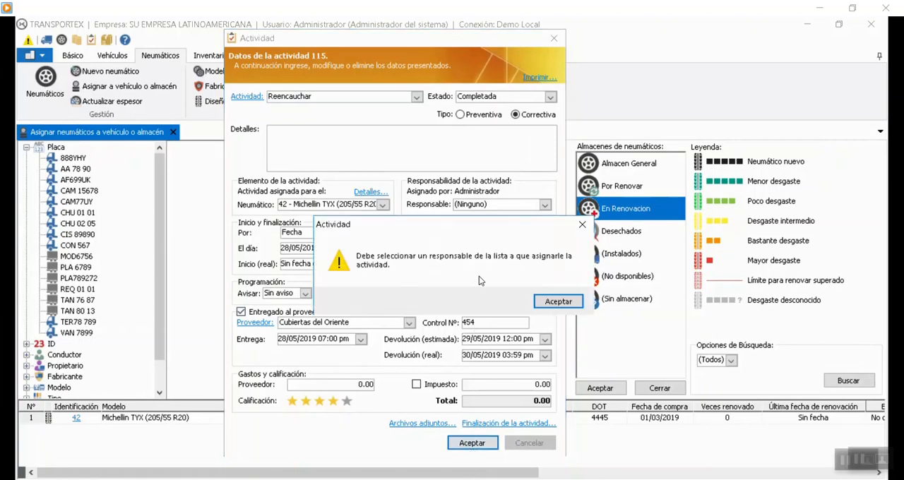
{"action": "left_click", "coordinate": [557, 302]}
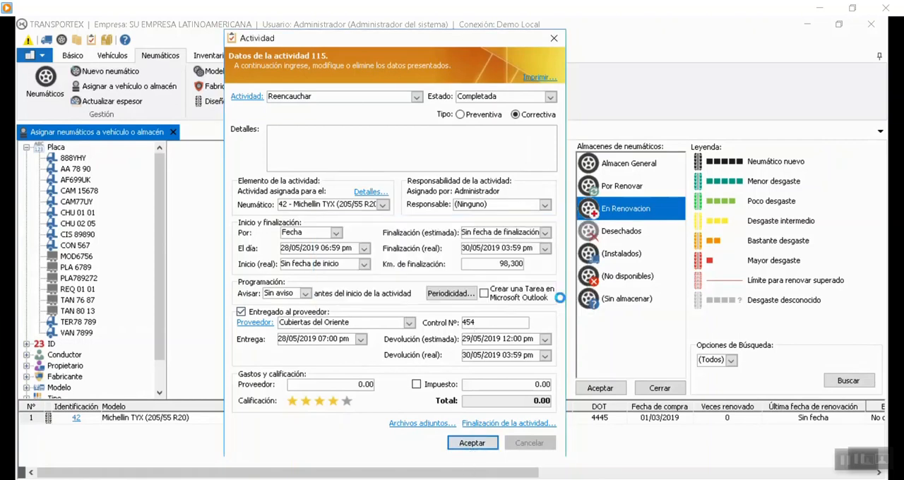
{"action": "left_click", "coordinate": [524, 205]}
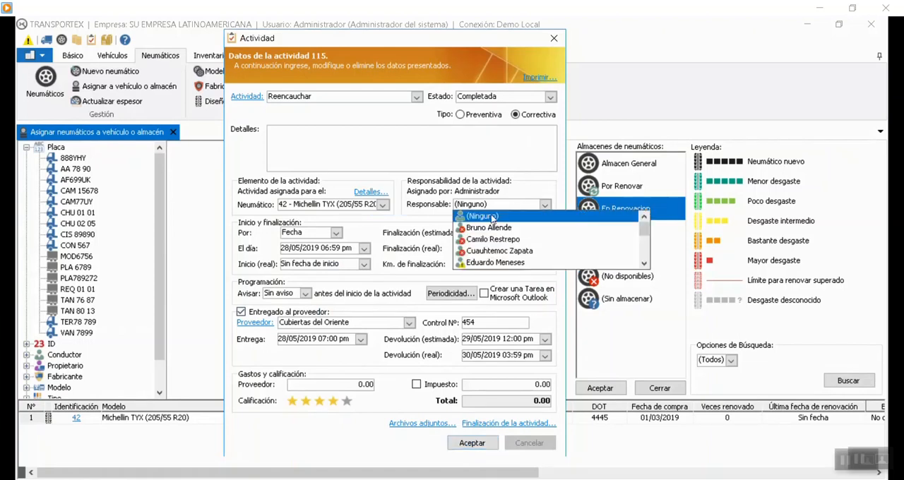
{"action": "scroll", "coordinate": [491, 261], "scroll_direction": "down", "scroll_amount": 1}
{"action": "left_click", "coordinate": [493, 263]}
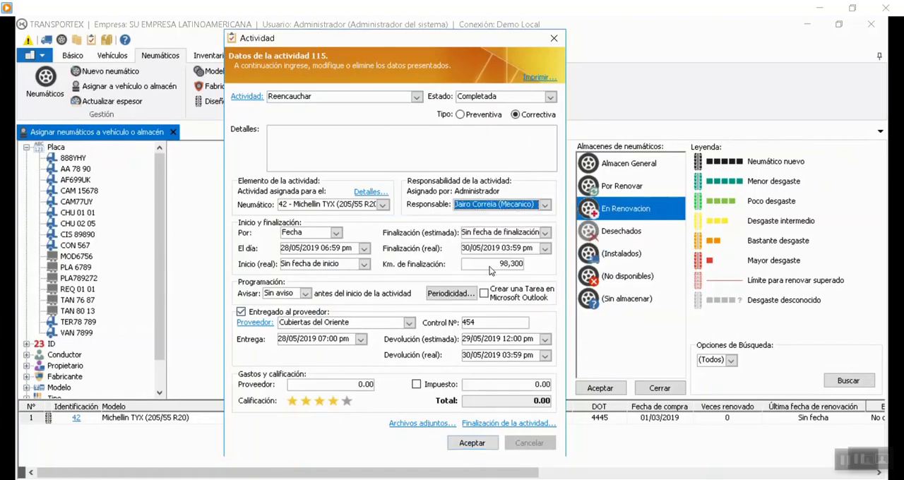
{"action": "left_click", "coordinate": [472, 443]}
{"action": "left_click", "coordinate": [524, 302]}
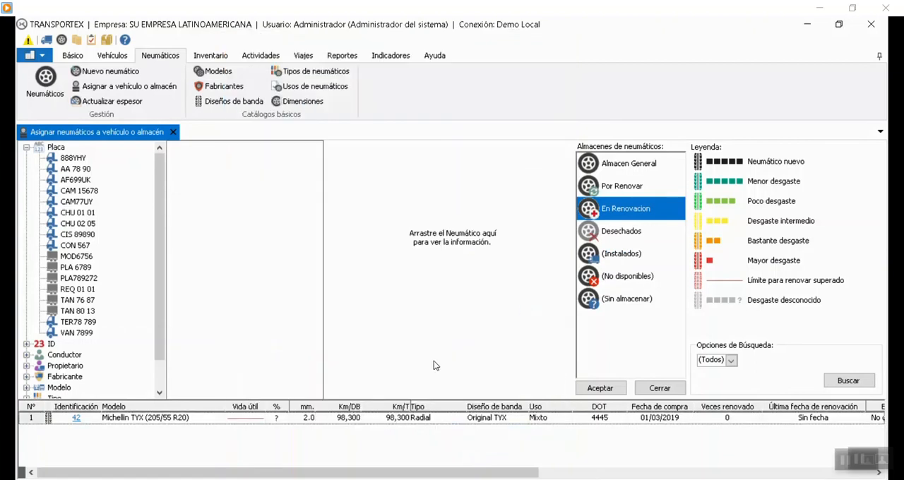
Refresh the tire assignment view, list the Almacen General warehouse, and examine tire 42's updated tread and renovation data.
{"action": "left_click", "coordinate": [600, 389]}
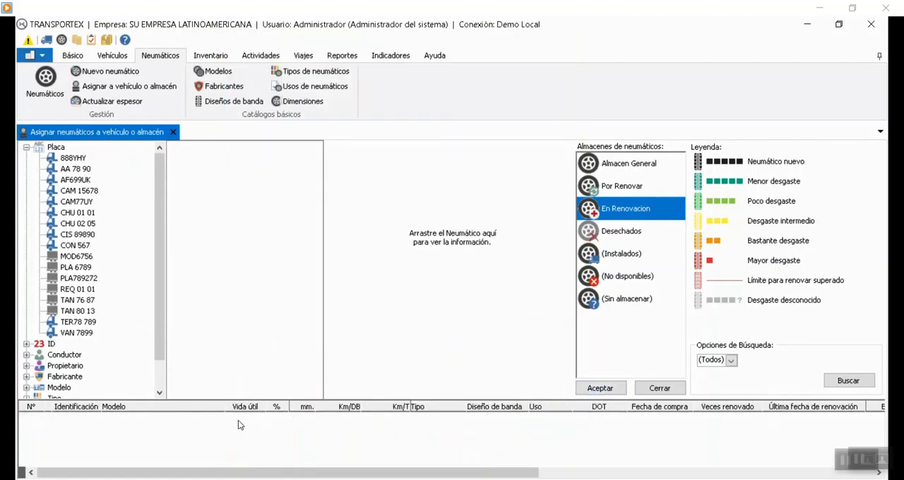
{"action": "left_click", "coordinate": [619, 165]}
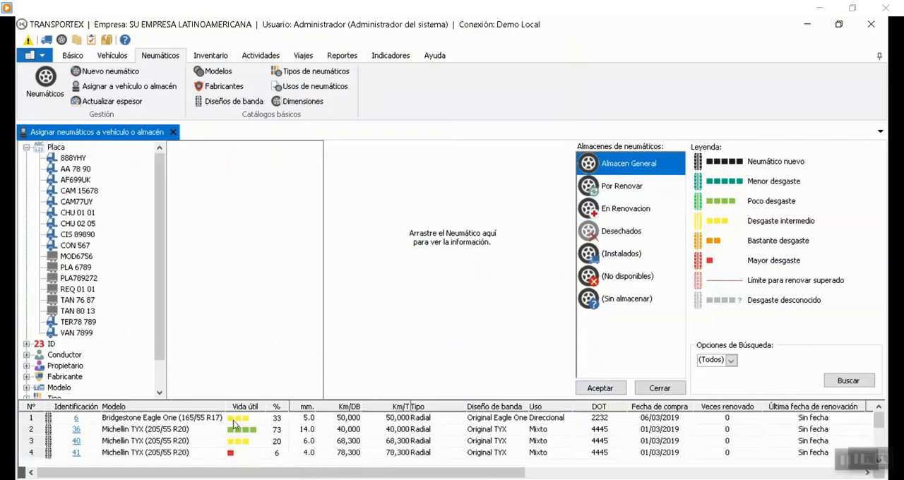
{"action": "left_click", "coordinate": [879, 56]}
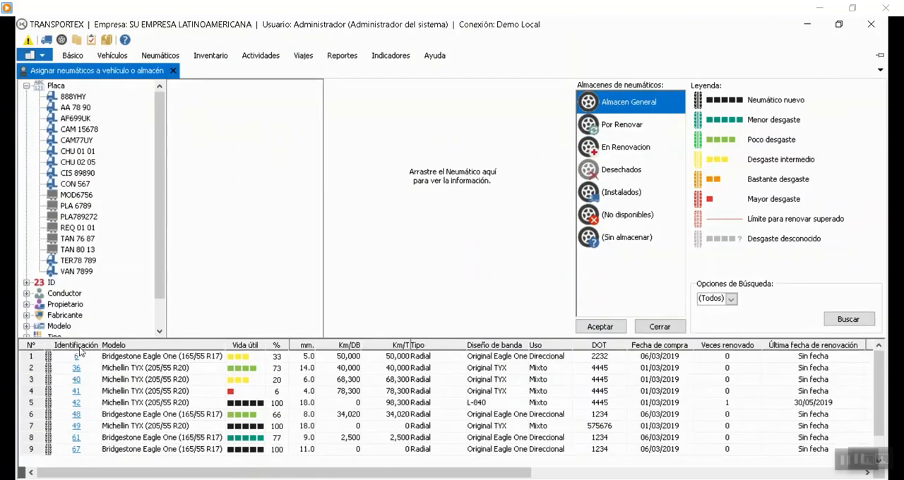
{"action": "left_click", "coordinate": [168, 382]}
{"action": "left_click", "coordinate": [343, 404]}
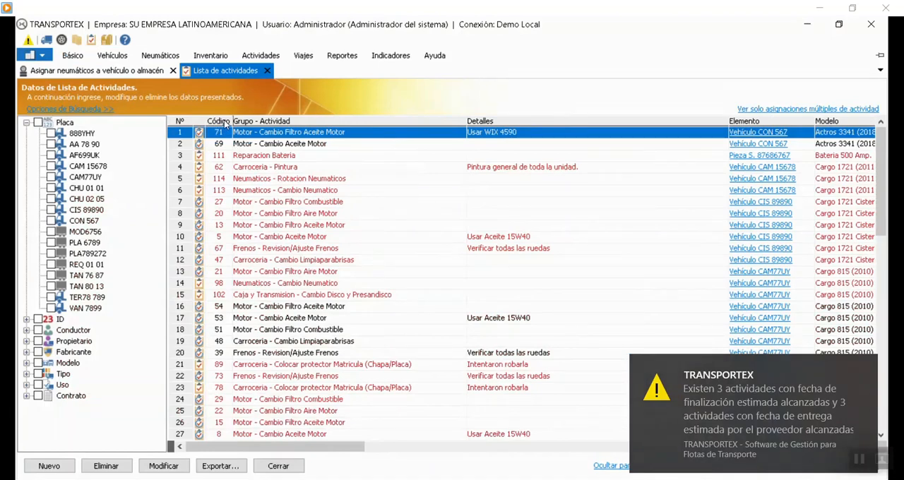
Sort the activities list by code in descending order and include the completed and cancelled activities.
{"action": "left_click", "coordinate": [224, 121]}
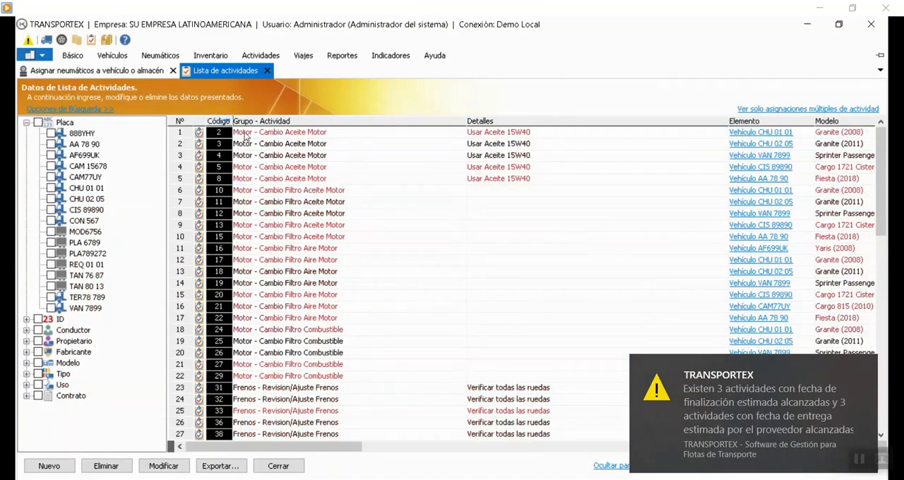
{"action": "left_click", "coordinate": [351, 158]}
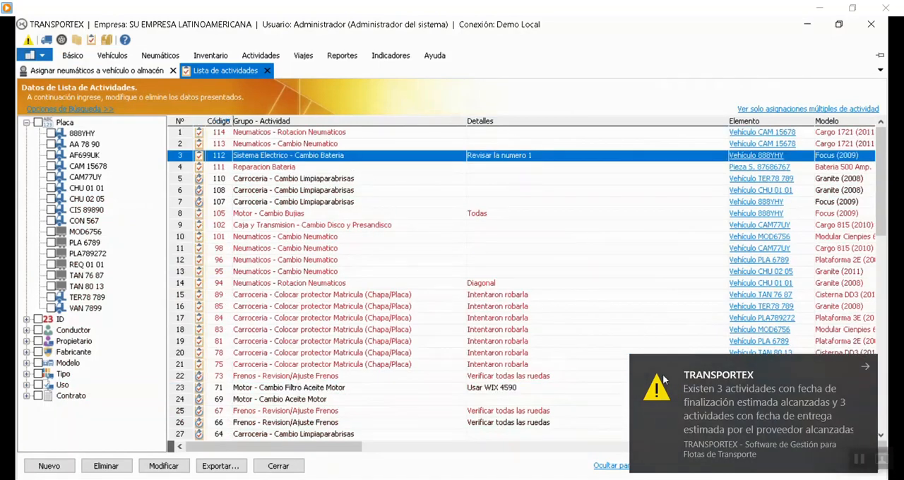
{"action": "left_click", "coordinate": [375, 356]}
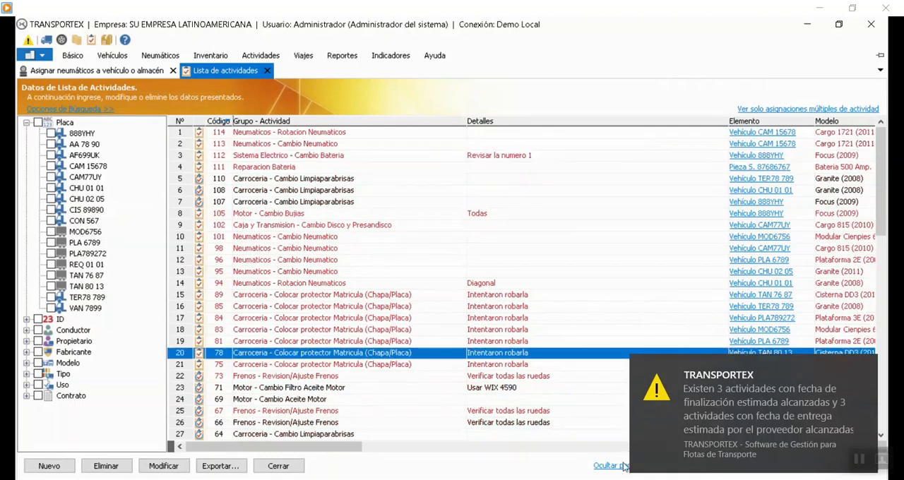
{"action": "left_click", "coordinate": [849, 461]}
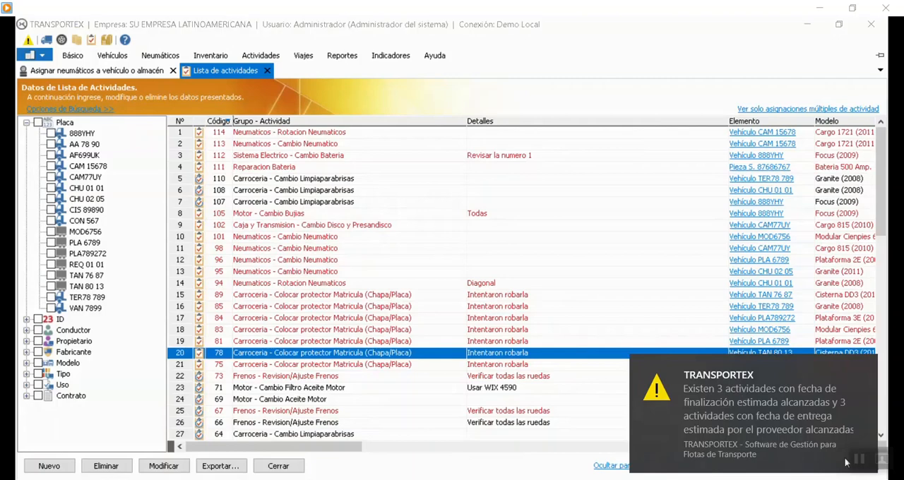
{"action": "left_click", "coordinate": [770, 469]}
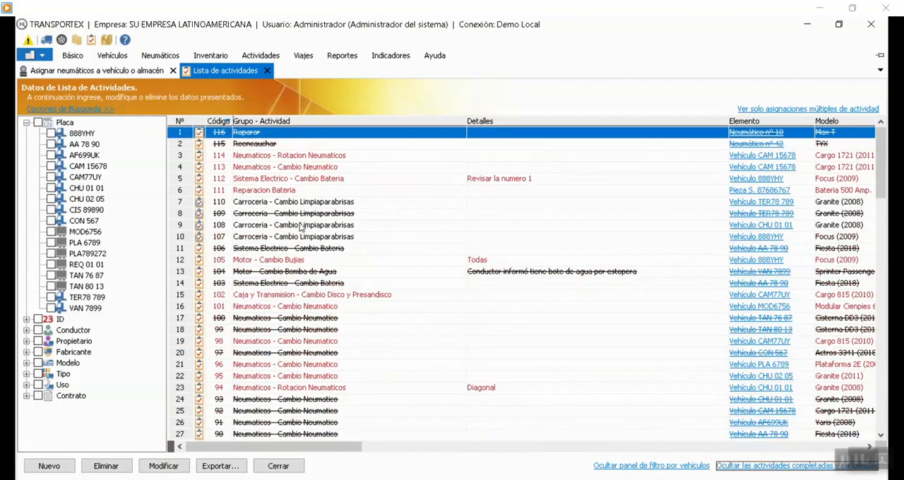
Review the completed Reencauchar activity 115 for tire 42, and close the activities list.
{"action": "left_click", "coordinate": [276, 146]}
{"action": "left_click", "coordinate": [267, 133]}
{"action": "left_click", "coordinate": [259, 145]}
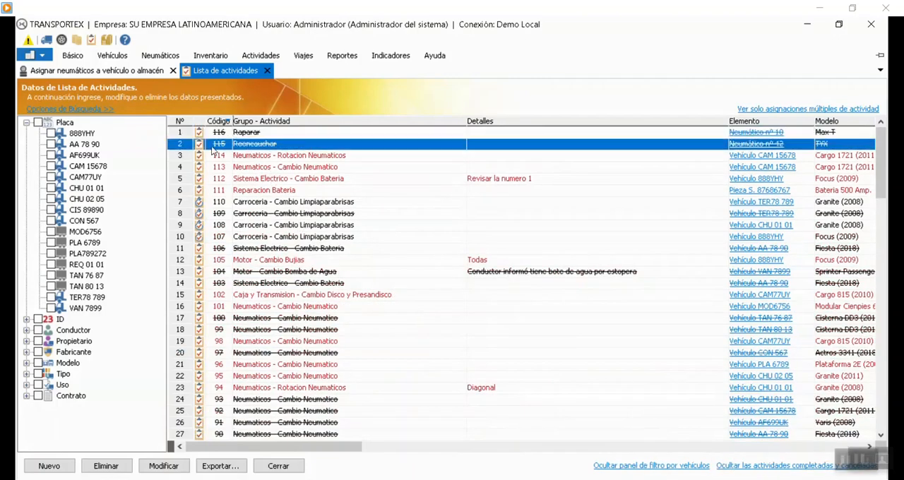
{"action": "double_click", "coordinate": [240, 147]}
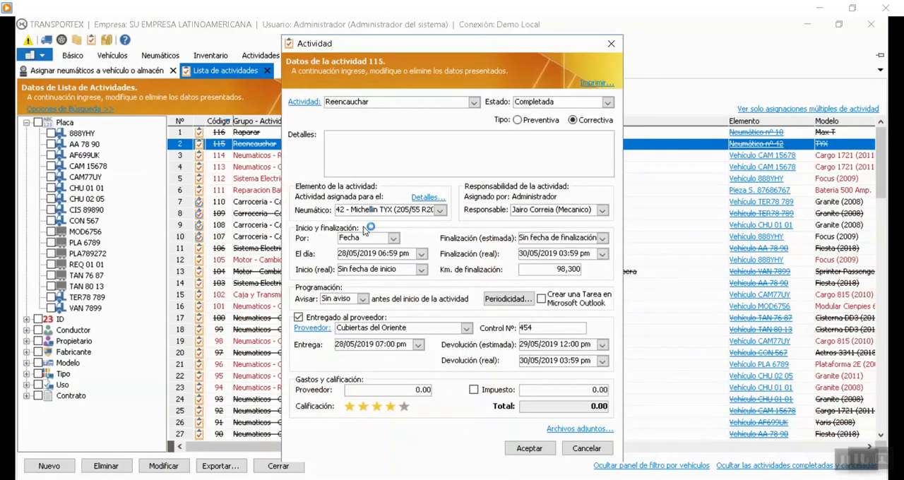
{"action": "left_click", "coordinate": [586, 448]}
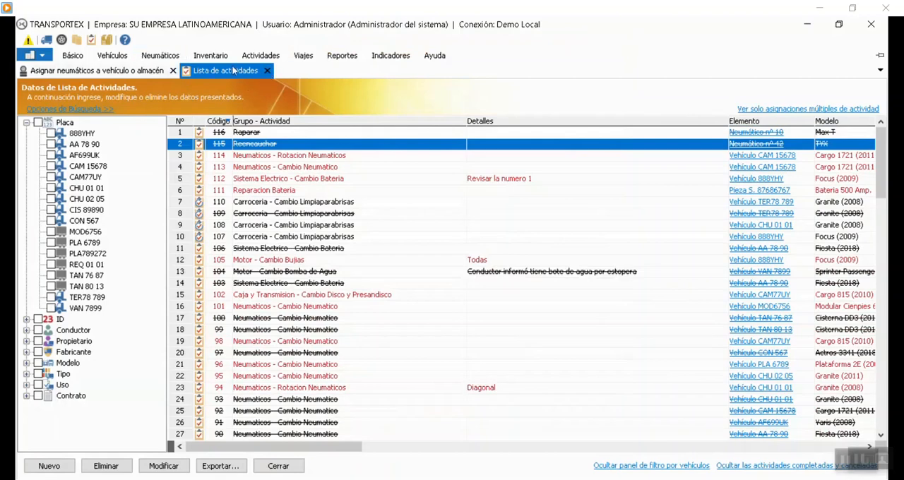
{"action": "left_click", "coordinate": [267, 70]}
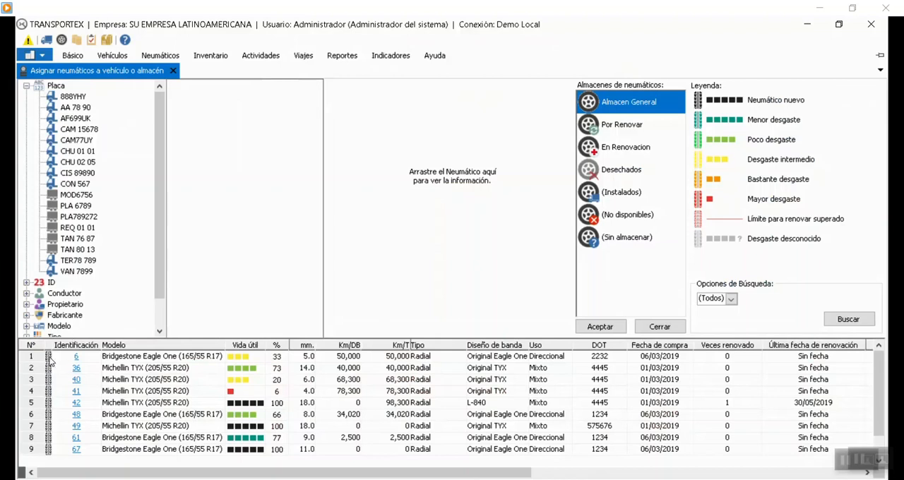
Check which actions are available for tire 42 in Almacen General, and list the Por Renovar warehouse.
{"action": "right_click", "coordinate": [52, 404]}
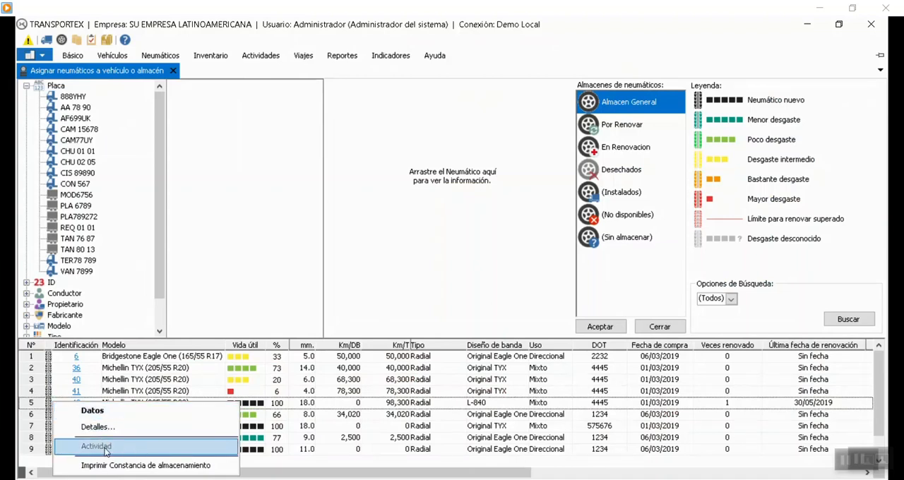
{"action": "left_click", "coordinate": [364, 392]}
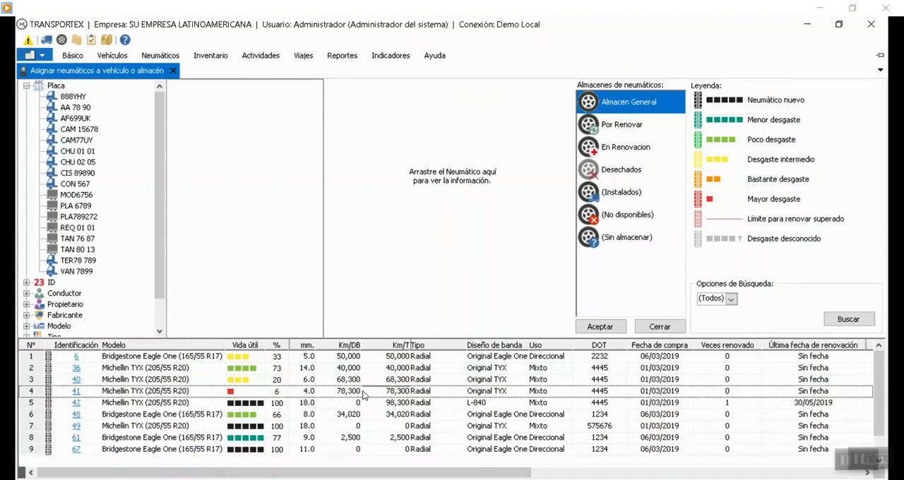
{"action": "right_click", "coordinate": [52, 408]}
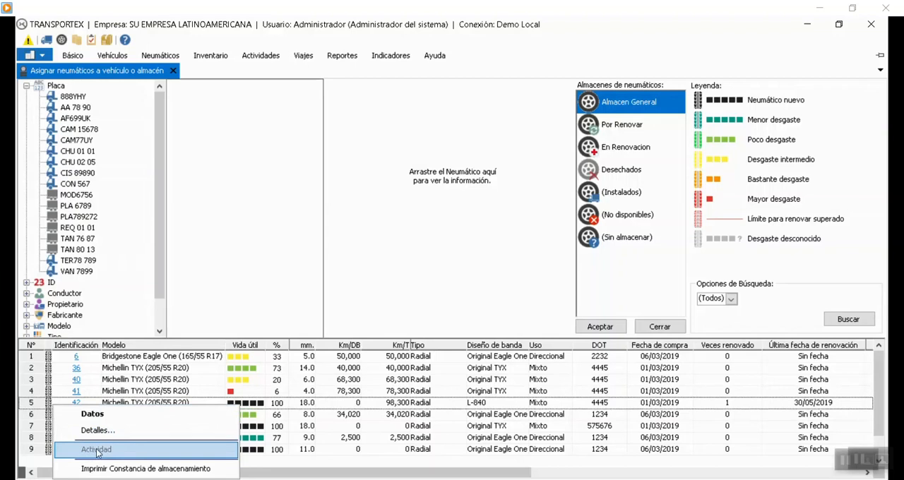
{"action": "left_click", "coordinate": [323, 408]}
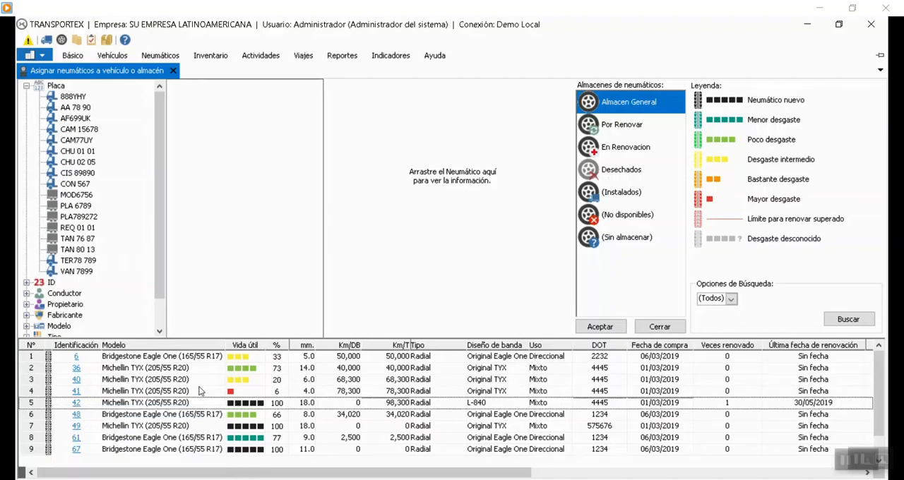
{"action": "left_click", "coordinate": [624, 130]}
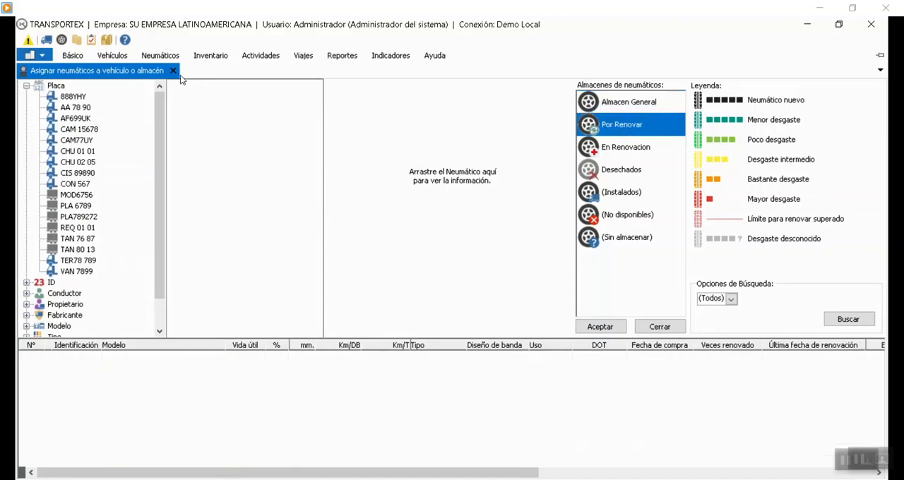
Close the tire assignment view and open the tire warehouse administration.
{"action": "left_click", "coordinate": [173, 71]}
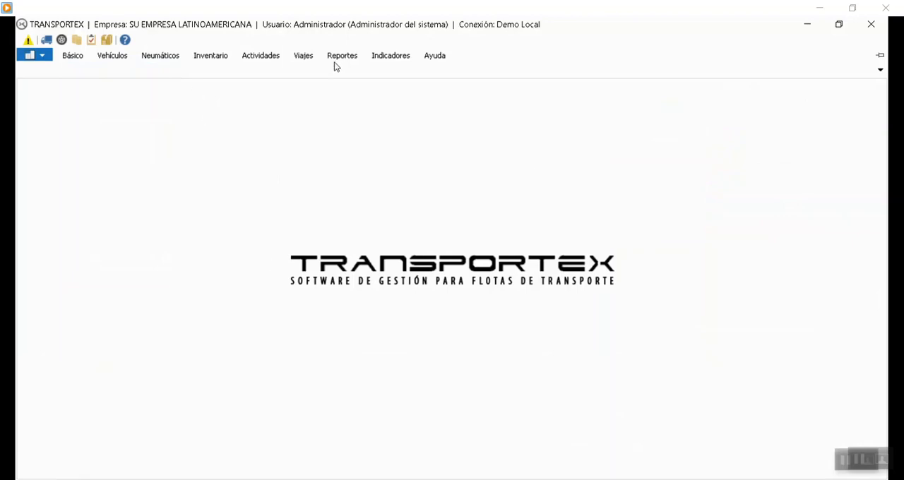
{"action": "left_click", "coordinate": [211, 59]}
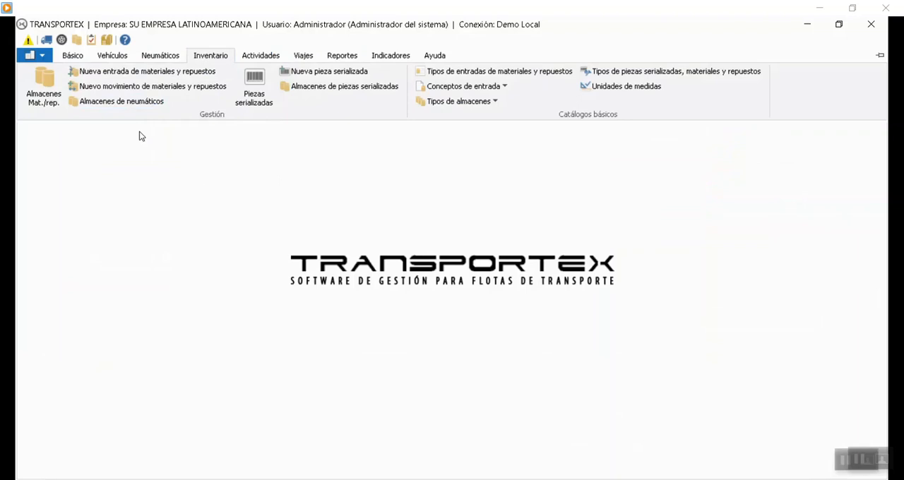
{"action": "left_click", "coordinate": [133, 106]}
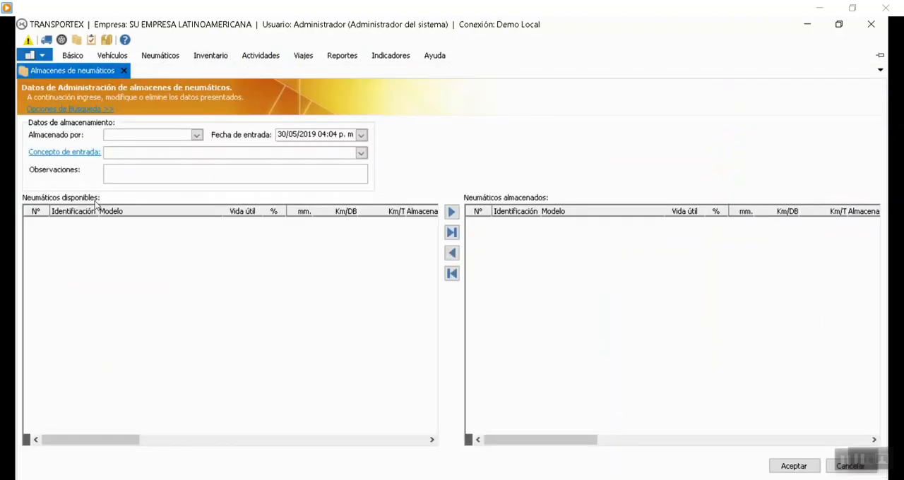
Choose the warehouse employee as the person storing the tires (Almacenado por).
{"action": "left_click", "coordinate": [196, 135]}
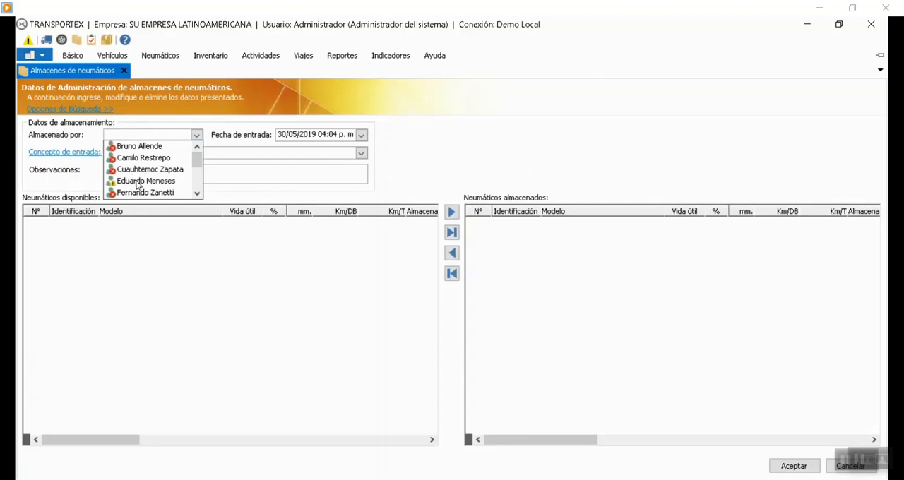
{"action": "scroll", "coordinate": [152, 169], "scroll_direction": "down", "scroll_amount": 1}
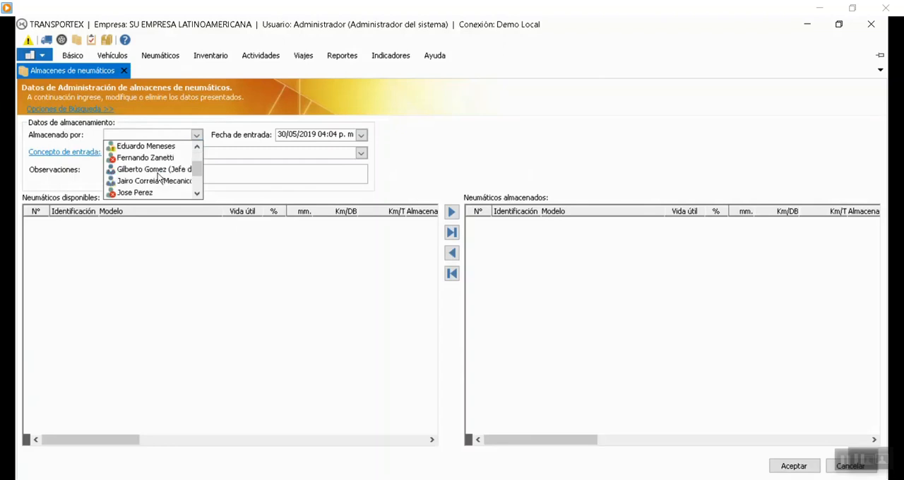
{"action": "scroll", "coordinate": [161, 182], "scroll_direction": "down", "scroll_amount": 1}
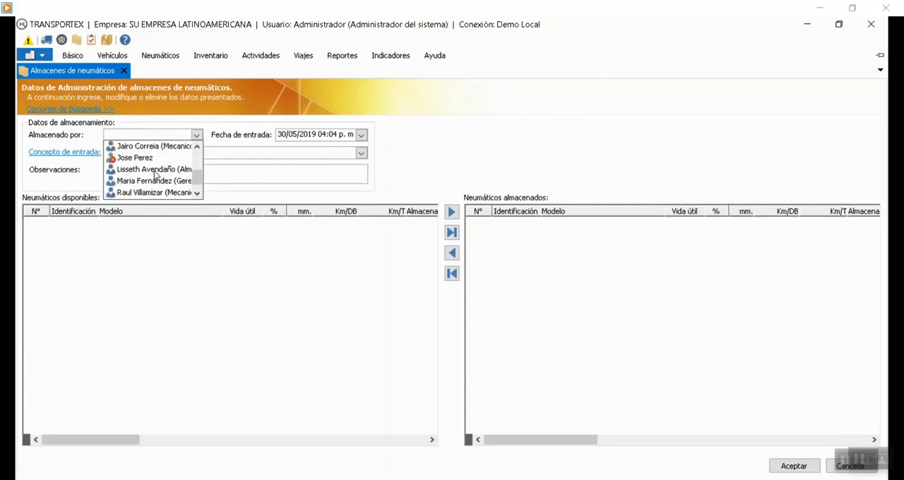
{"action": "left_click", "coordinate": [152, 171]}
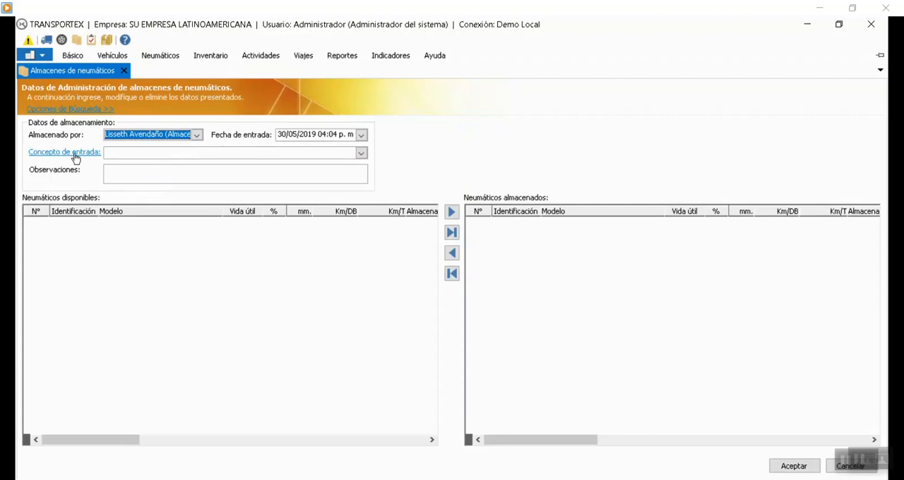
Check the entry concepts catalog without changing it, and set the storage entry concept to Para reencauchar (Por Renovar).
{"action": "left_click", "coordinate": [360, 152]}
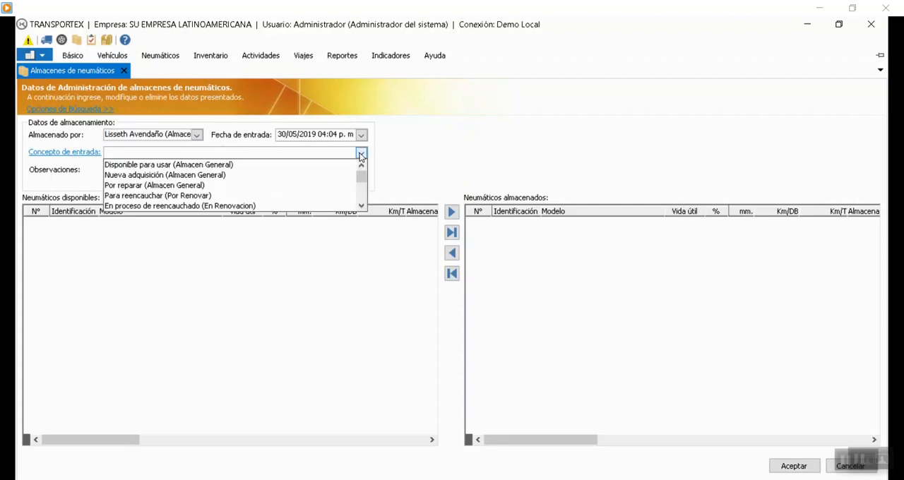
{"action": "left_click", "coordinate": [191, 153]}
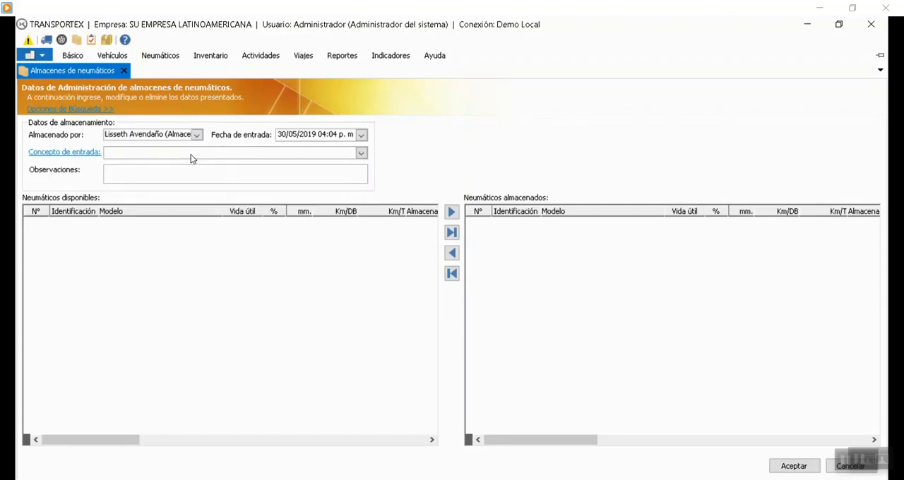
{"action": "left_click", "coordinate": [50, 152]}
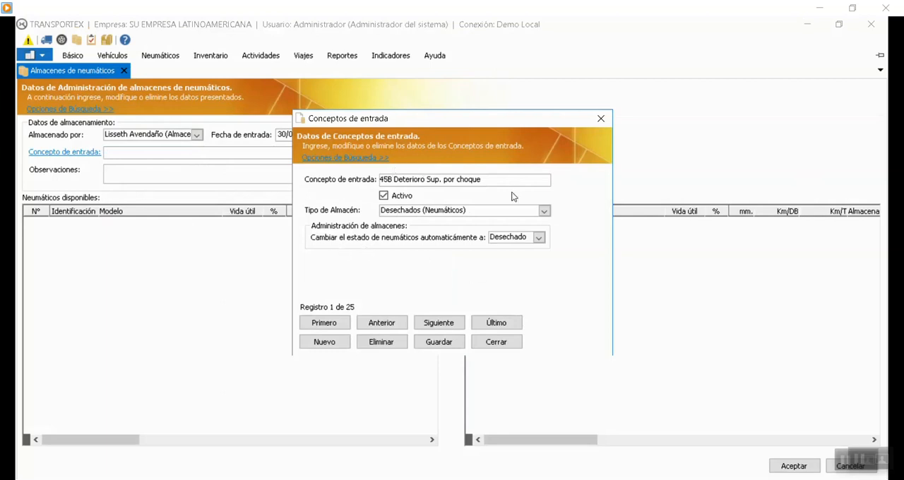
{"action": "left_click", "coordinate": [496, 342]}
{"action": "left_click", "coordinate": [360, 152]}
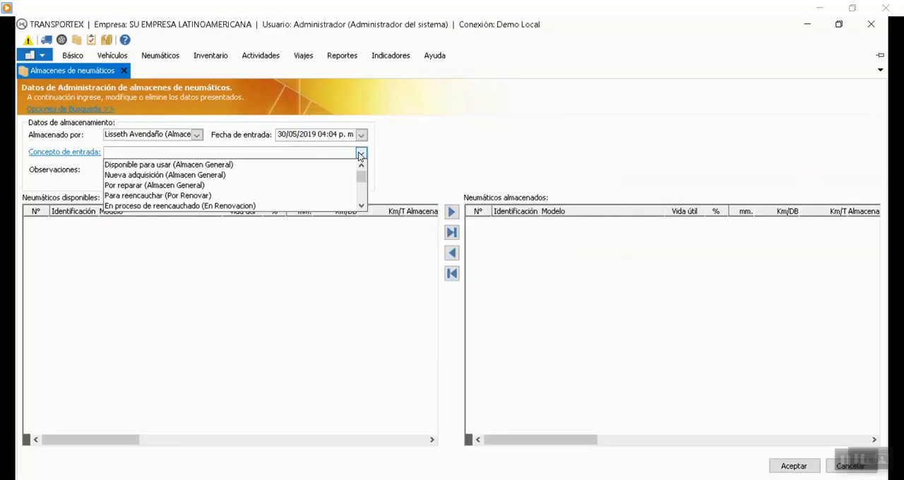
{"action": "left_click", "coordinate": [176, 195]}
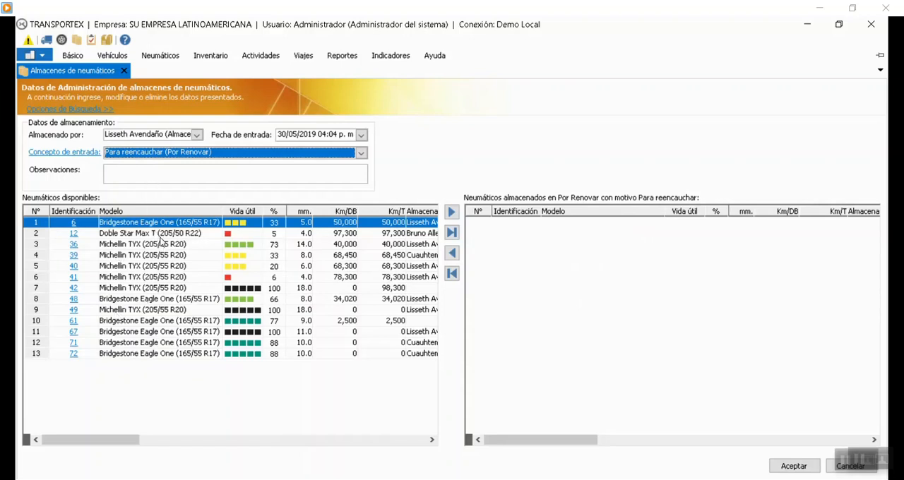
Add available tires 12 and 41 to the tires stored in Por Renovar.
{"action": "left_click", "coordinate": [166, 277]}
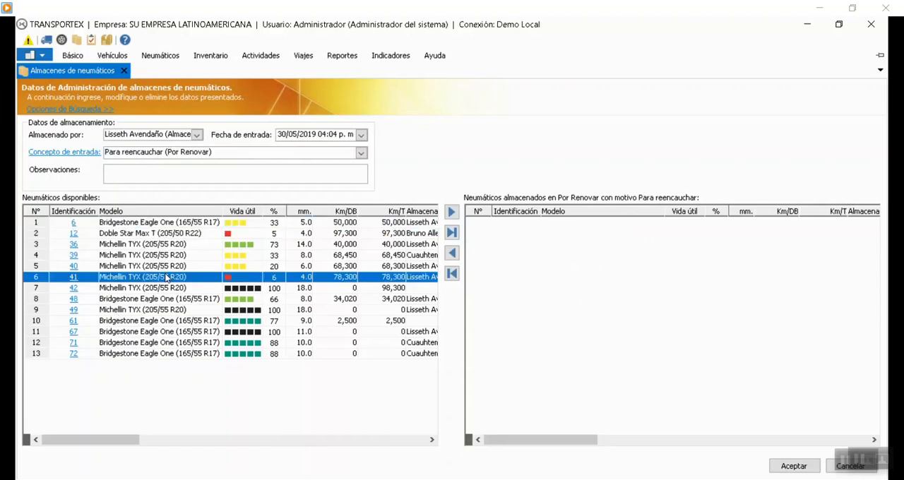
{"action": "left_click", "coordinate": [177, 237]}
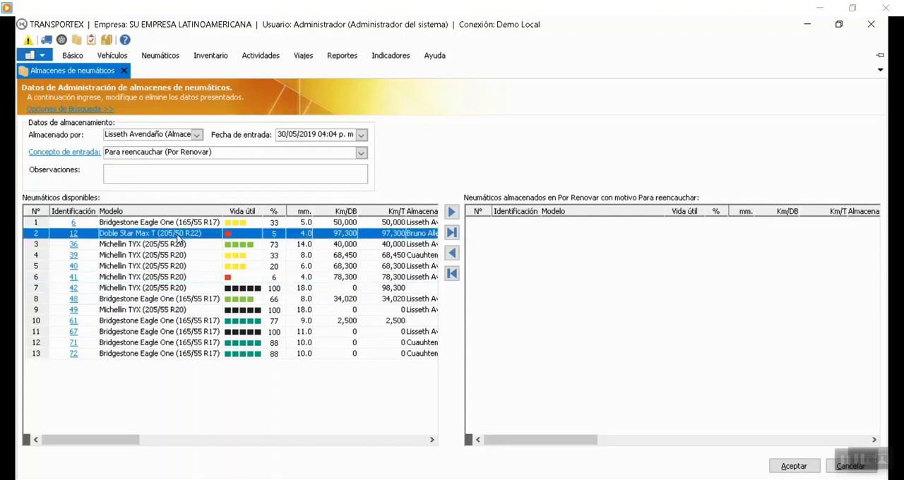
{"action": "left_click", "coordinate": [453, 216]}
{"action": "left_click_drag", "start_coordinate": [567, 439], "coordinate": [549, 457]}
{"action": "left_click", "coordinate": [202, 267]}
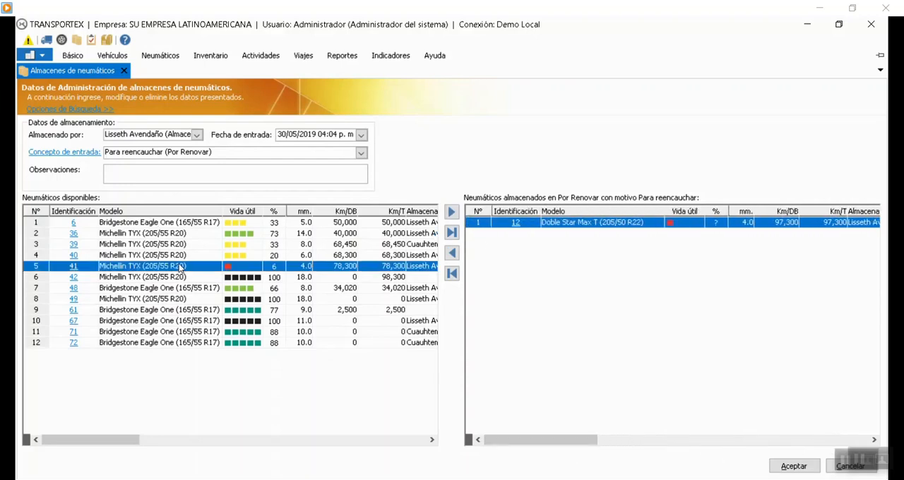
{"action": "left_click", "coordinate": [452, 212]}
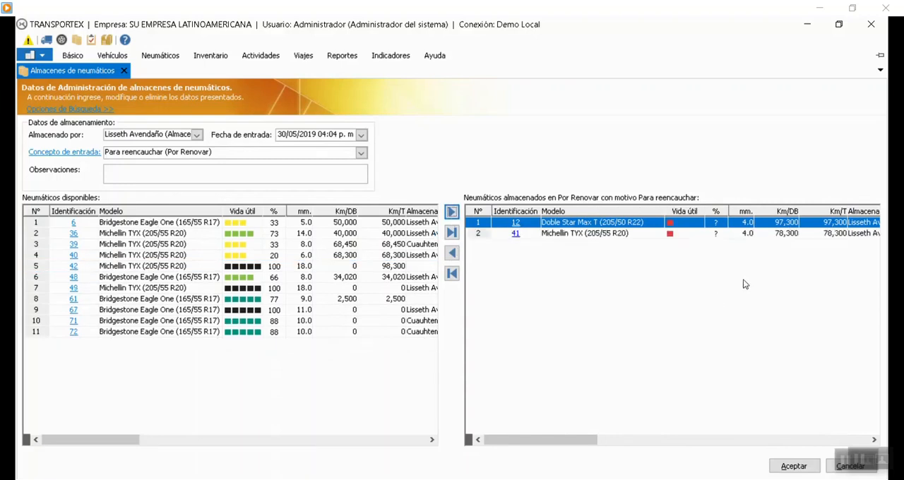
Save the storage of the added tires in Por Renovar and close the tire warehouse administration.
{"action": "left_click", "coordinate": [316, 249]}
{"action": "left_click", "coordinate": [378, 277]}
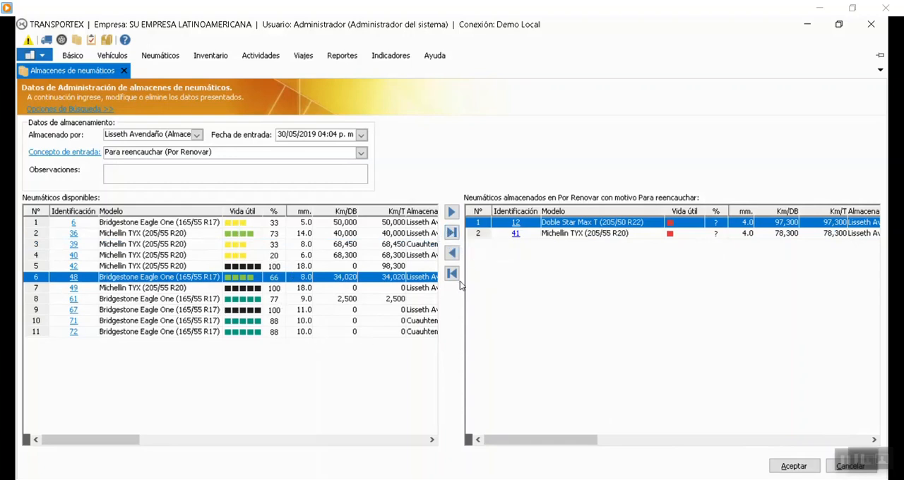
{"action": "left_click", "coordinate": [571, 234]}
{"action": "left_click", "coordinate": [415, 321]}
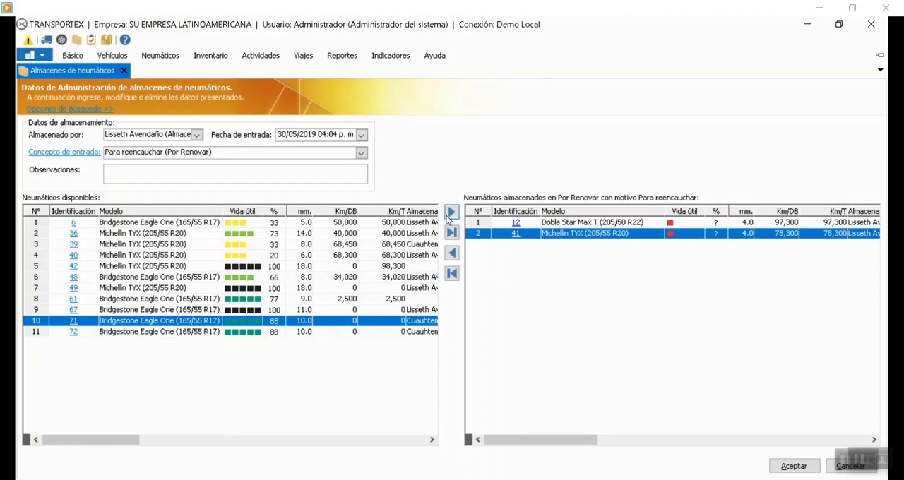
{"action": "left_click", "coordinate": [793, 466]}
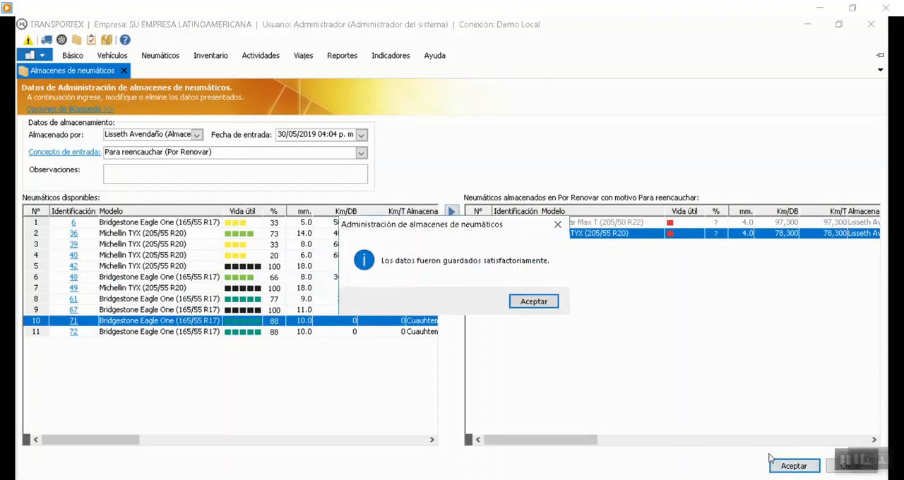
{"action": "left_click", "coordinate": [534, 302]}
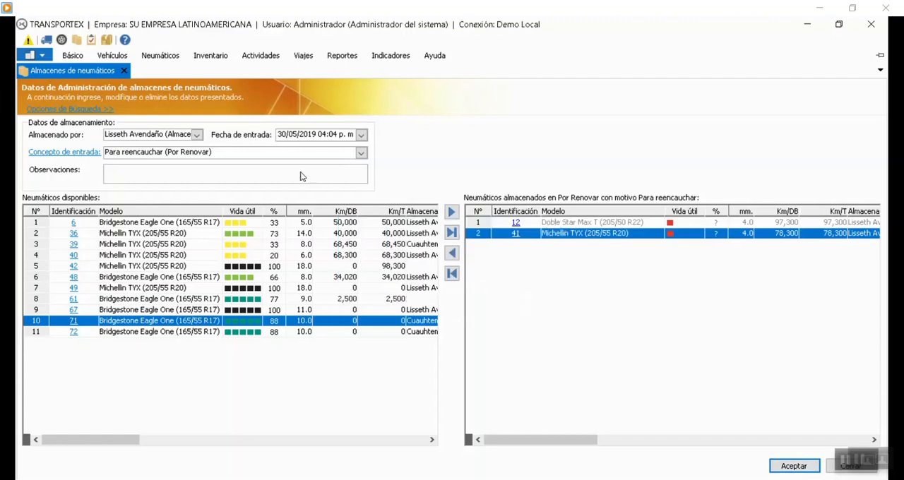
{"action": "left_click", "coordinate": [124, 71]}
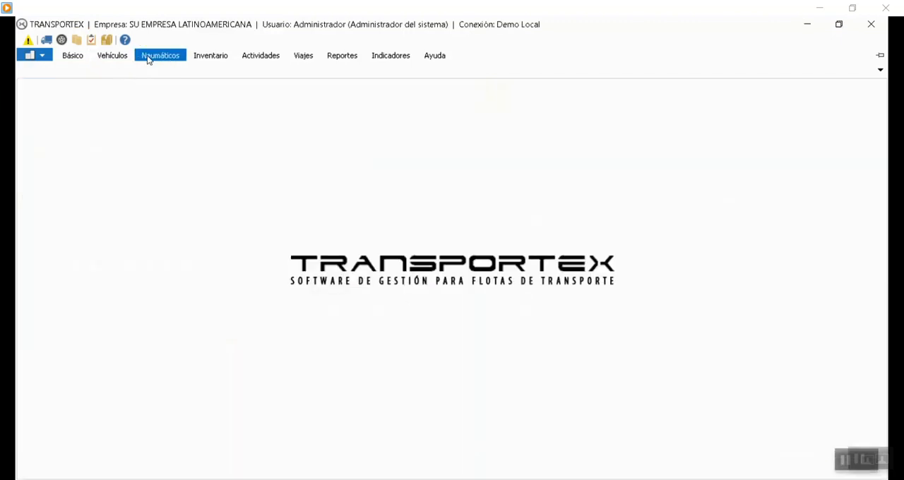
Check the tires listed in Por Renovar and Almacen General in the tire assignment view, and close it.
{"action": "left_click", "coordinate": [148, 57]}
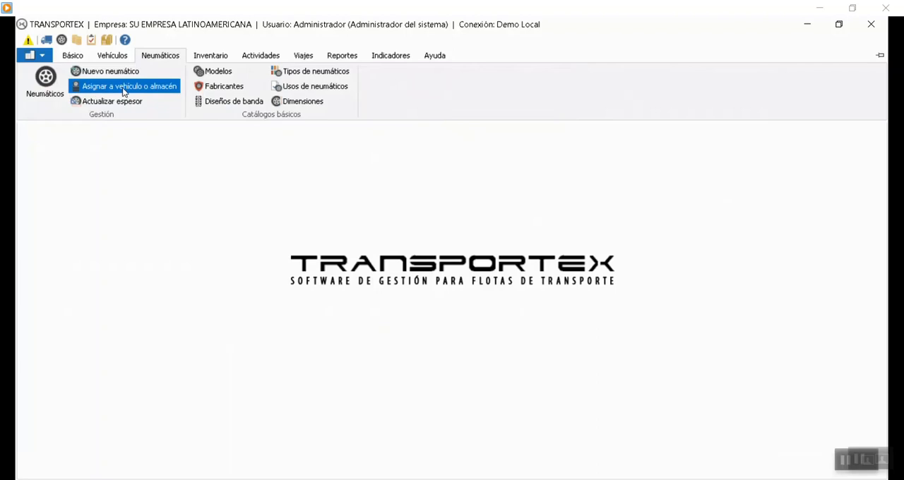
{"action": "left_click", "coordinate": [115, 88]}
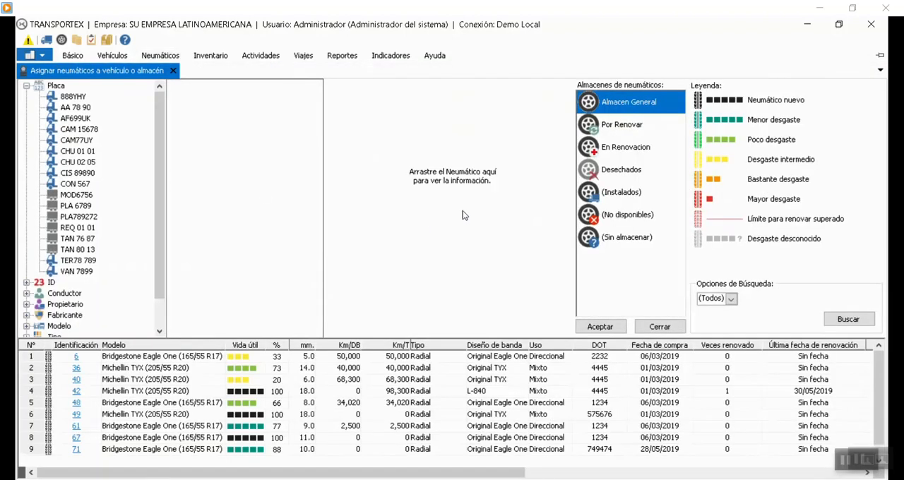
{"action": "left_click", "coordinate": [618, 127]}
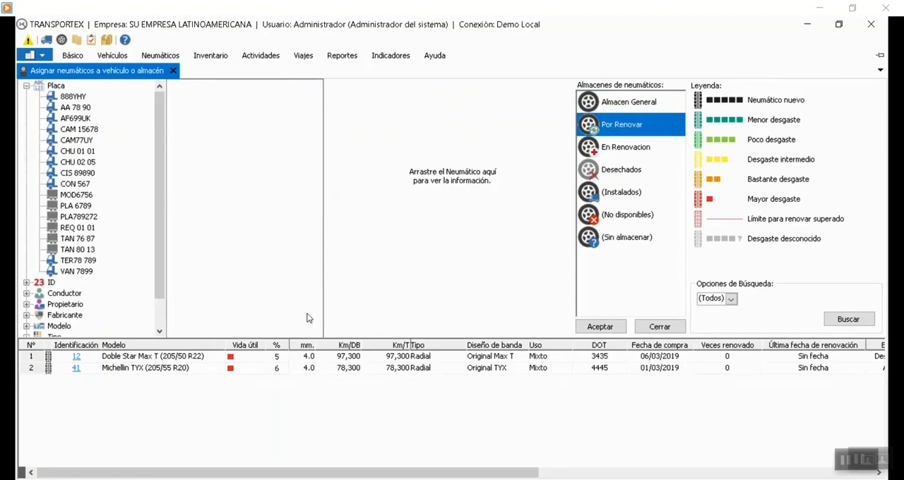
{"action": "left_click", "coordinate": [603, 108]}
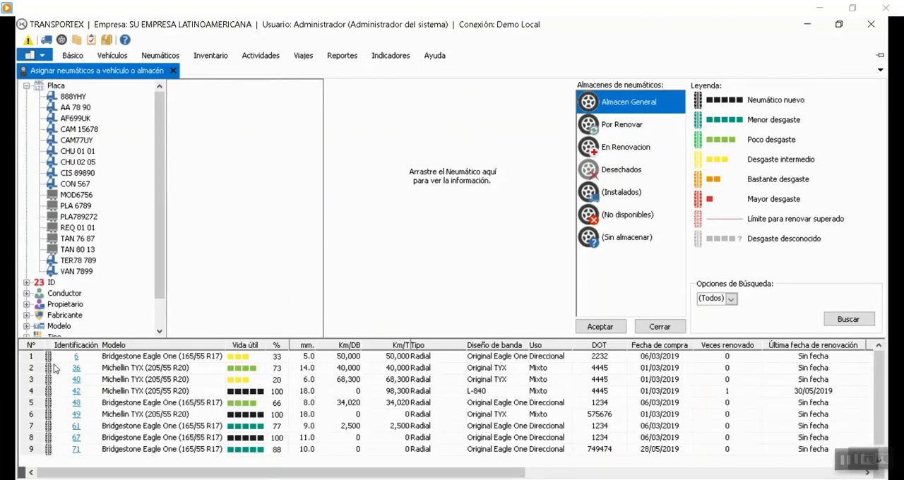
{"action": "left_click", "coordinate": [603, 119]}
{"action": "left_click", "coordinate": [611, 104]}
{"action": "left_click", "coordinate": [173, 71]}
Open the tire thickness update and list the tires of vehicle AA 78 90.
{"action": "left_click", "coordinate": [109, 58]}
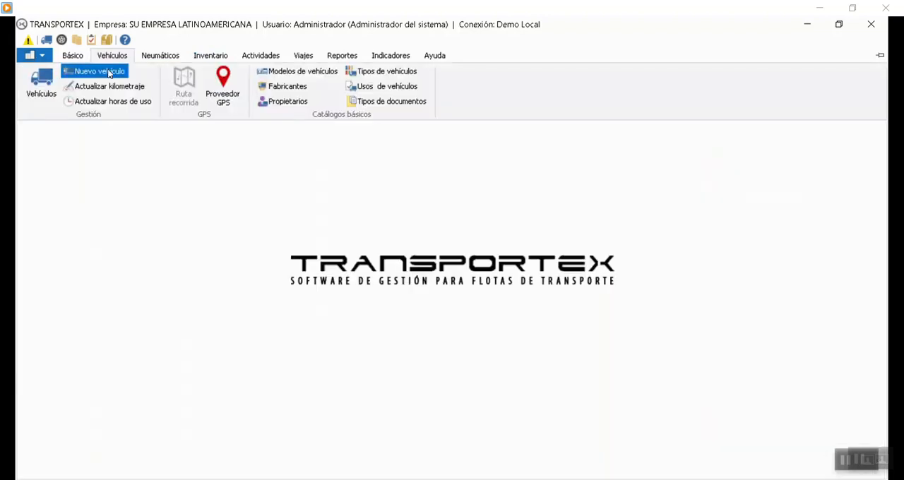
{"action": "left_click", "coordinate": [268, 212]}
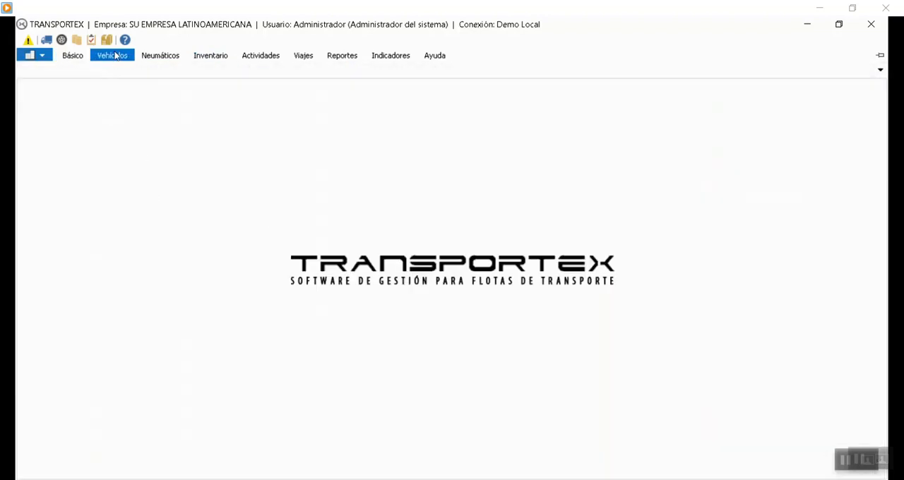
{"action": "left_click", "coordinate": [116, 57]}
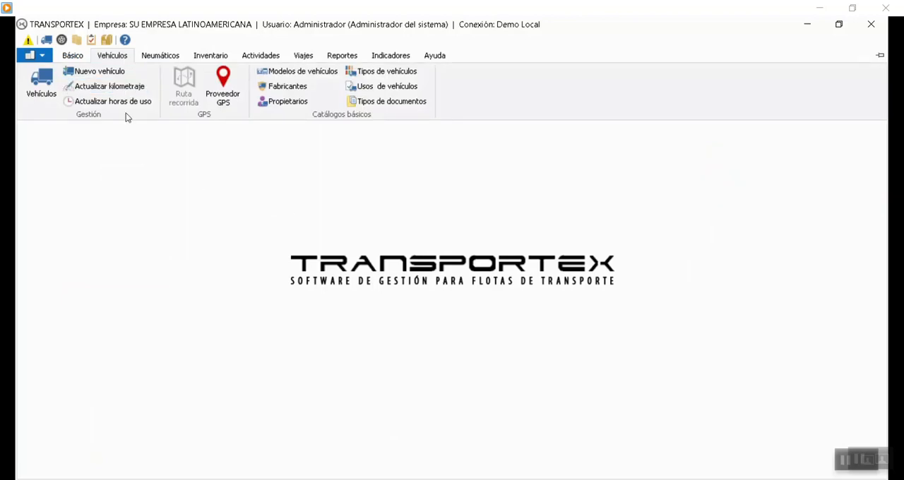
{"action": "left_click", "coordinate": [155, 58]}
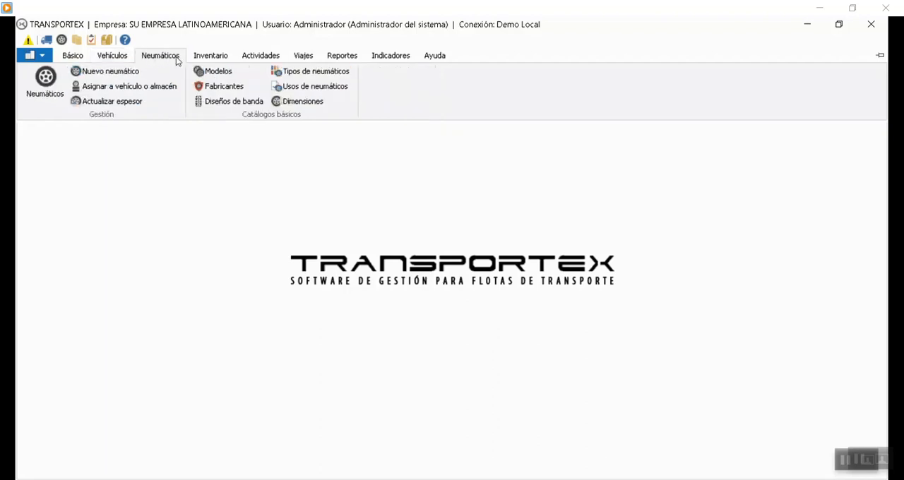
{"action": "left_click", "coordinate": [93, 102]}
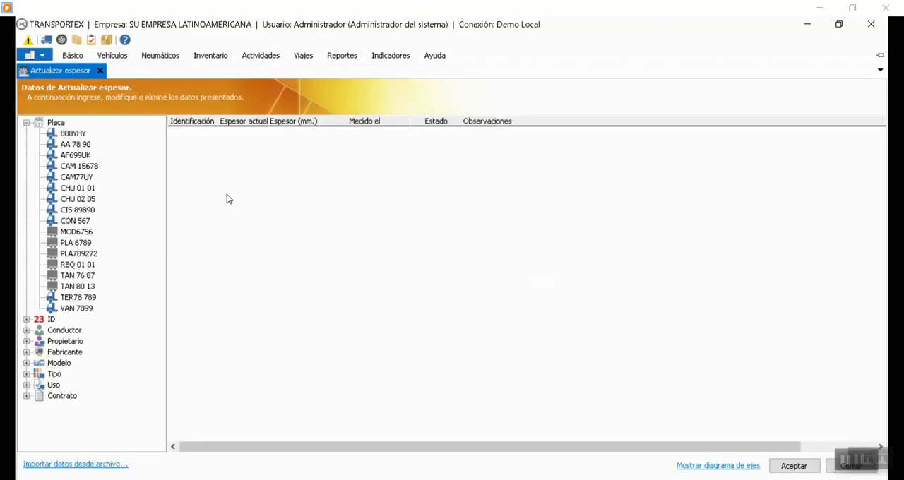
{"action": "left_click", "coordinate": [74, 136]}
{"action": "left_click", "coordinate": [76, 144]}
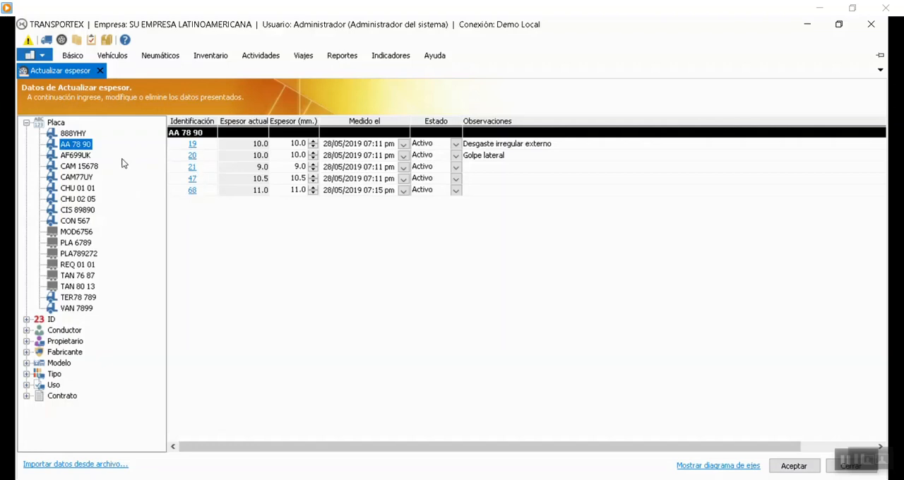
Review the axle diagram of vehicle AA 78 90, hide it, and return to the vehicle's thickness list.
{"action": "left_click", "coordinate": [704, 465]}
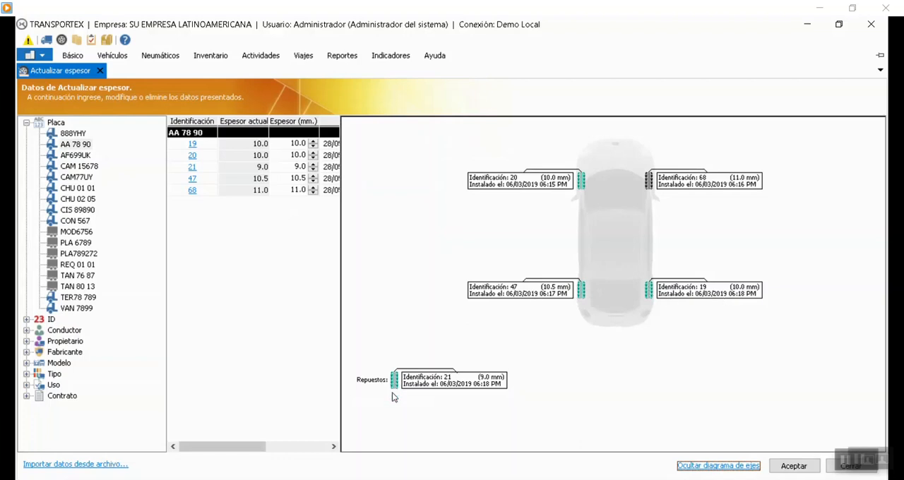
{"action": "left_click", "coordinate": [735, 467]}
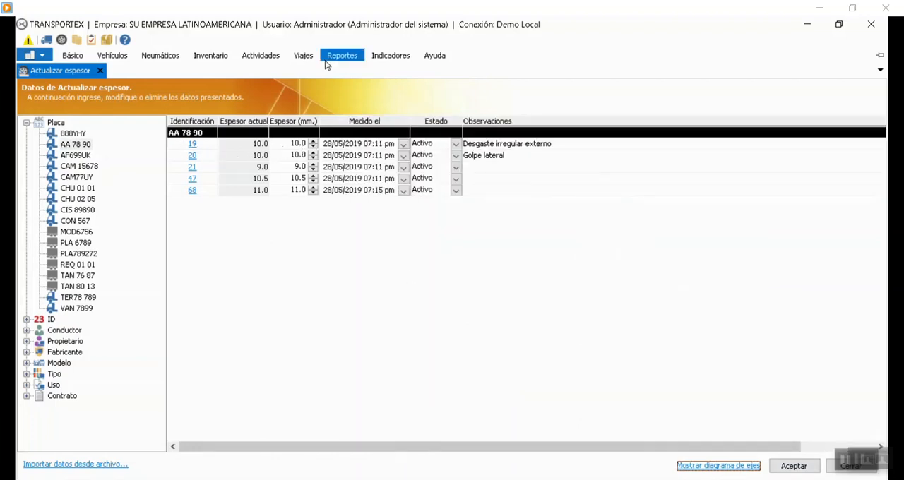
{"action": "left_click", "coordinate": [73, 145]}
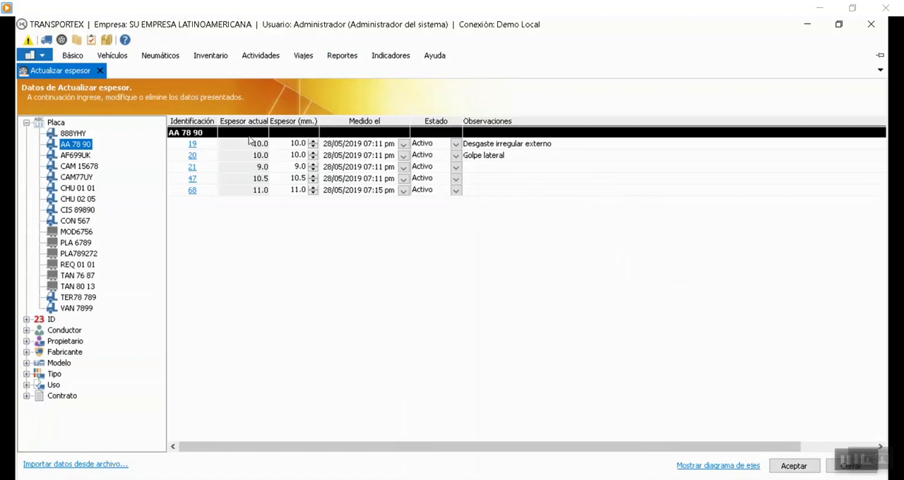
{"action": "left_click", "coordinate": [344, 55]}
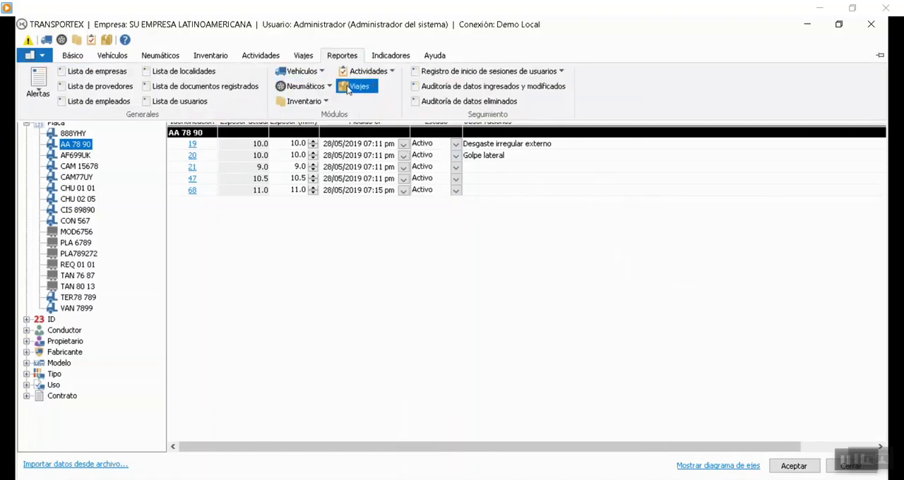
{"action": "left_click", "coordinate": [304, 86]}
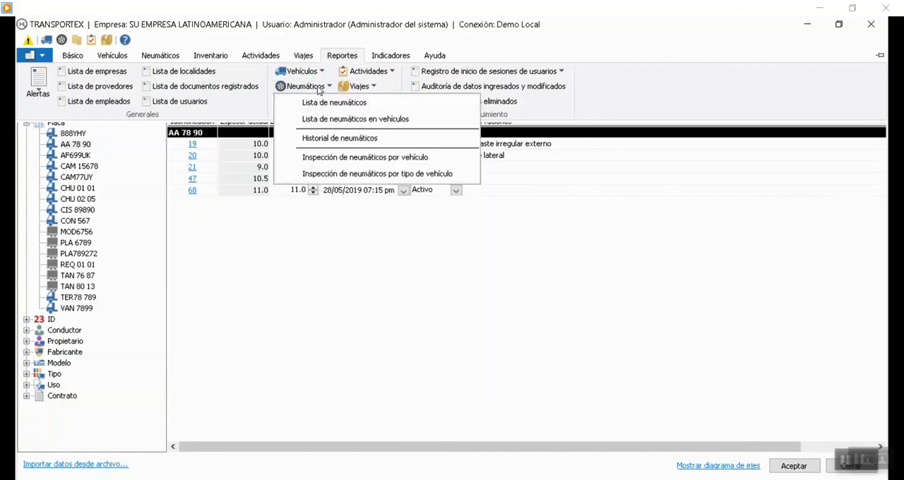
{"action": "left_click", "coordinate": [357, 161]}
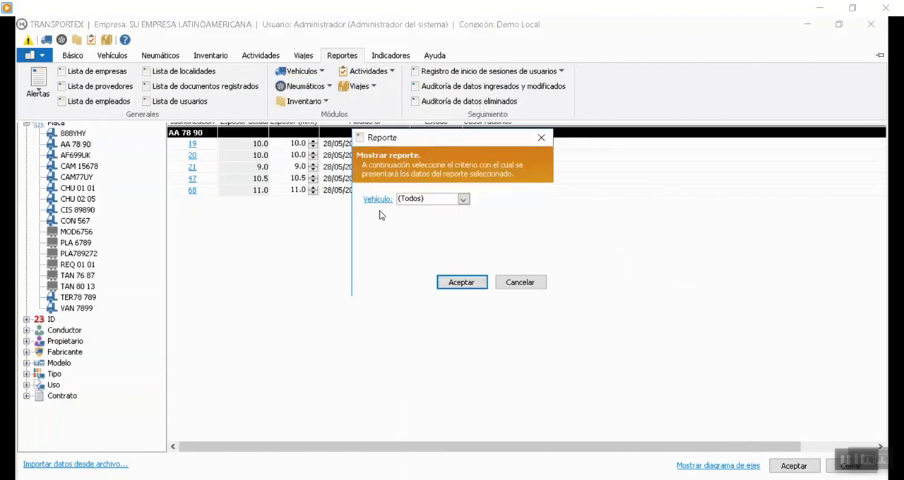
{"action": "left_click", "coordinate": [463, 200]}
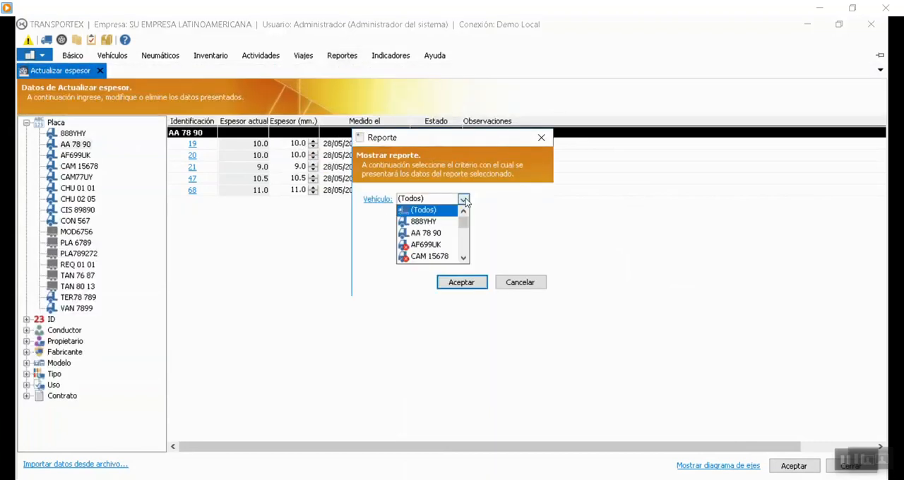
{"action": "left_click", "coordinate": [424, 233]}
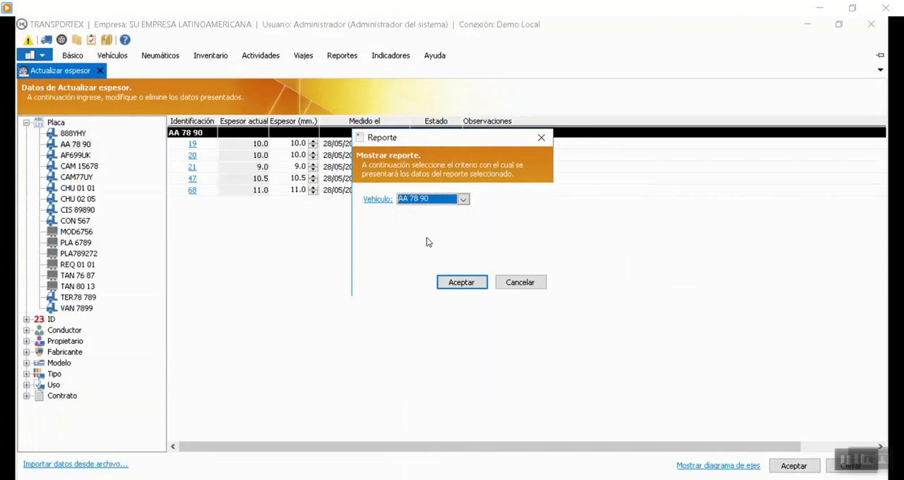
{"action": "left_click", "coordinate": [461, 282]}
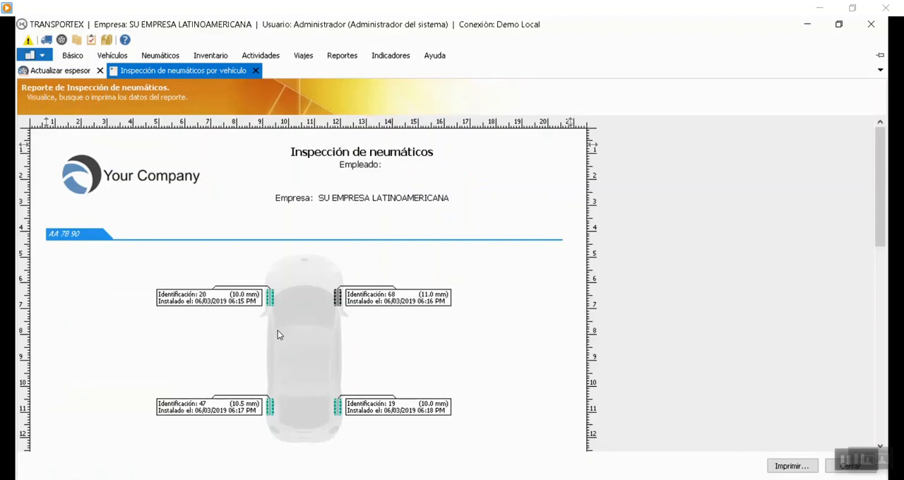
{"action": "scroll", "coordinate": [277, 330], "scroll_direction": "down", "scroll_amount": 3}
{"action": "scroll", "coordinate": [276, 320], "scroll_direction": "up", "scroll_amount": 3}
{"action": "scroll", "coordinate": [276, 321], "scroll_direction": "down", "scroll_amount": 8}
{"action": "scroll", "coordinate": [276, 323], "scroll_direction": "up", "scroll_amount": 8}
{"action": "scroll", "coordinate": [200, 313], "scroll_direction": "down", "scroll_amount": 3}
{"action": "scroll", "coordinate": [282, 307], "scroll_direction": "down", "scroll_amount": 3}
{"action": "scroll", "coordinate": [282, 304], "scroll_direction": "up", "scroll_amount": 6}
{"action": "left_click", "coordinate": [255, 70]}
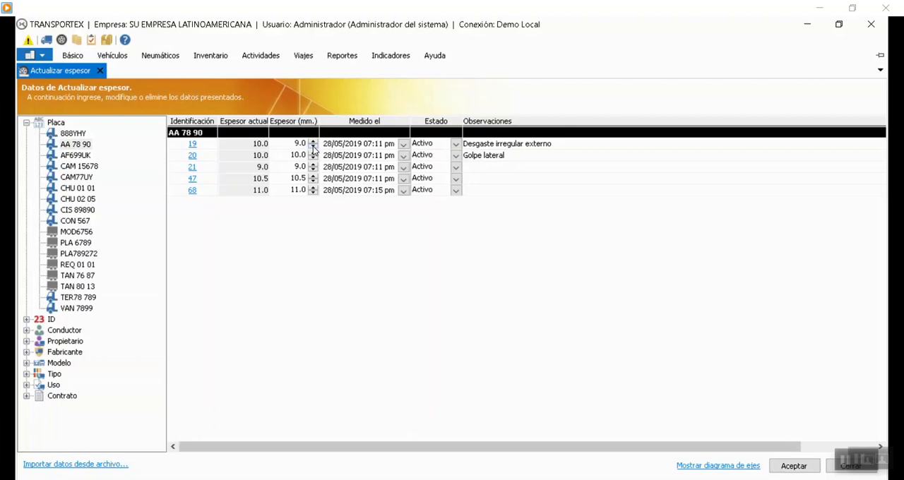
Set tire 19's thickness to 9.0 mm, measured 30/05/2019 09:08 am, with the observation "Desgaste interno".
{"action": "left_click", "coordinate": [501, 147]}
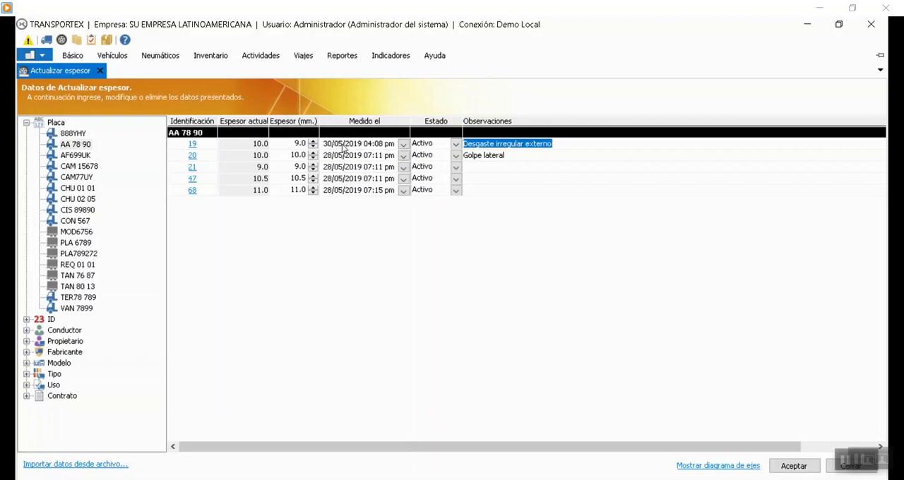
{"action": "left_click", "coordinate": [404, 144]}
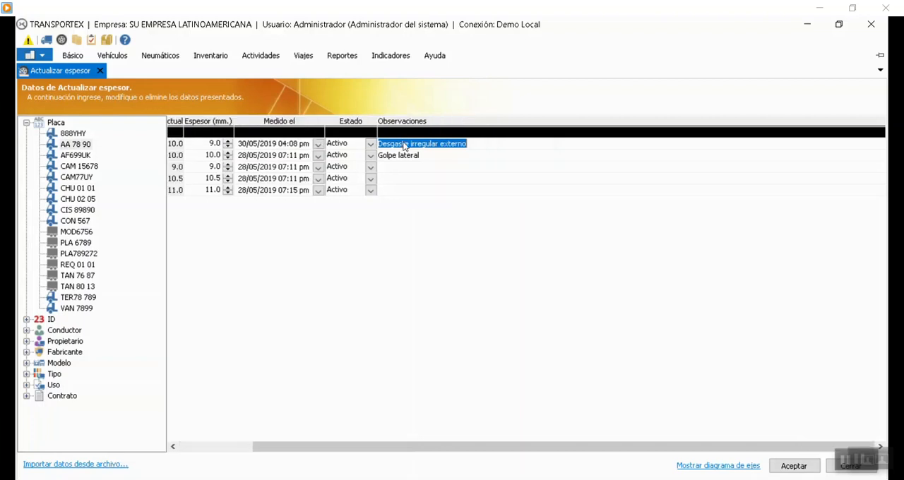
{"action": "left_click", "coordinate": [319, 144]}
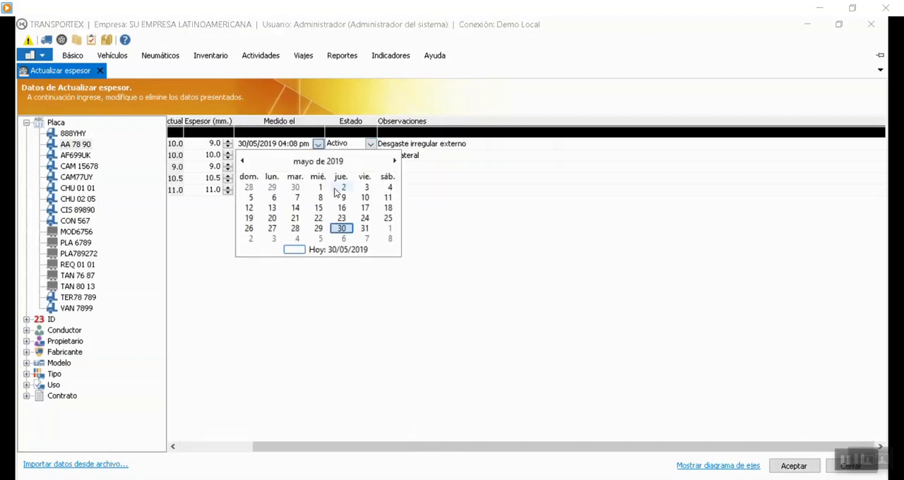
{"action": "left_click", "coordinate": [291, 146]}
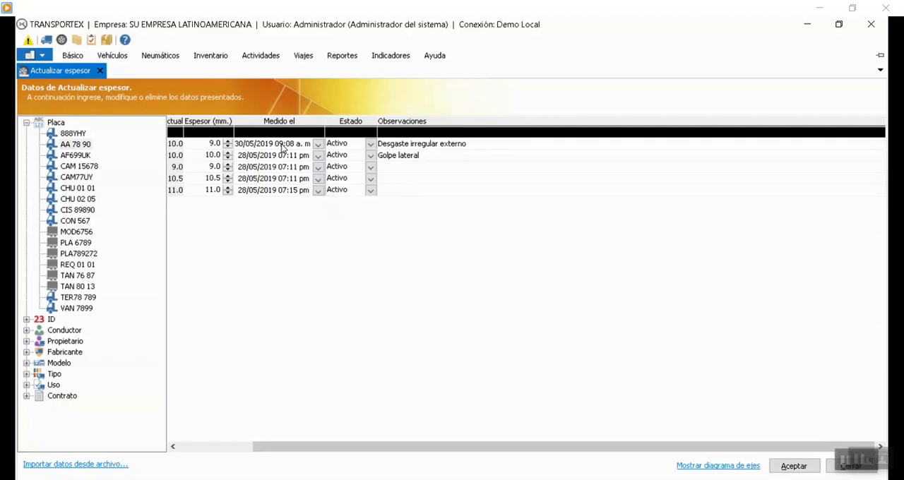
{"action": "left_click", "coordinate": [463, 144]}
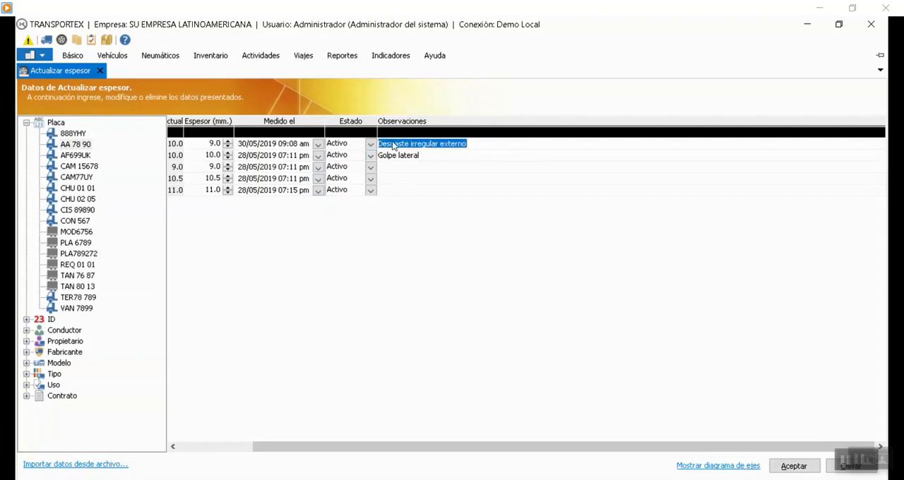
{"action": "left_click_drag", "start_coordinate": [503, 446], "coordinate": [428, 447]}
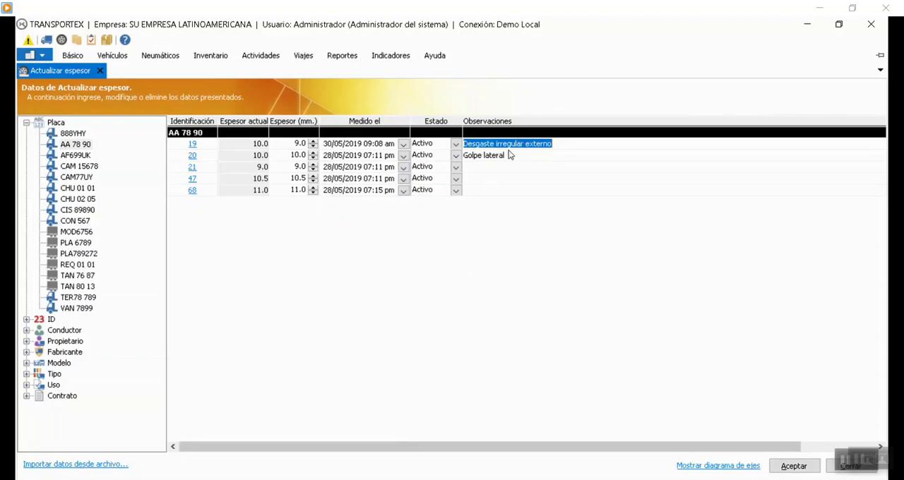
{"action": "type", "text": "D"}
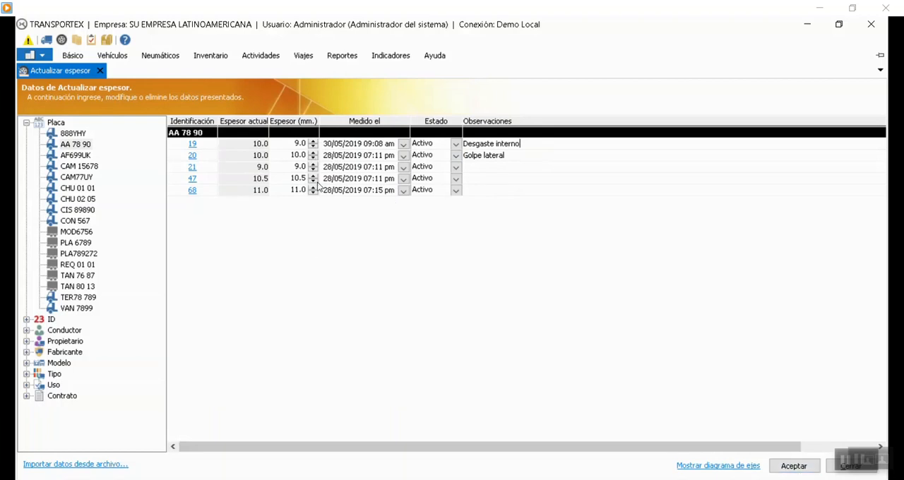
Set tire 20's measurement date to 30/05/2019 and clear its observation.
{"action": "left_click", "coordinate": [400, 155]}
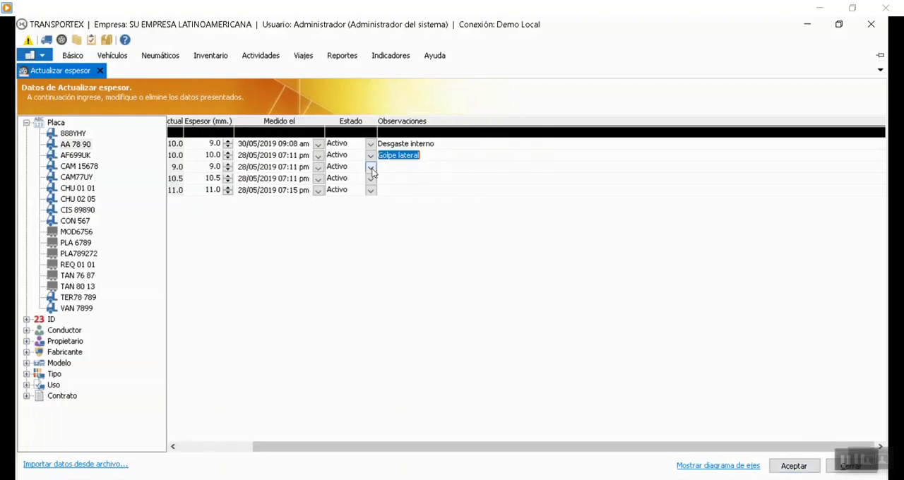
{"action": "left_click", "coordinate": [318, 155]}
{"action": "left_click", "coordinate": [340, 241]}
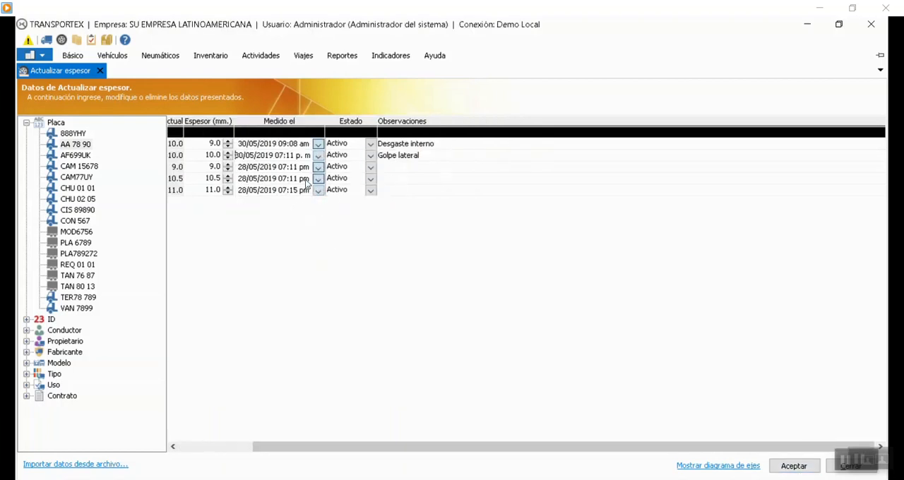
{"action": "left_click_drag", "start_coordinate": [446, 445], "coordinate": [365, 434]}
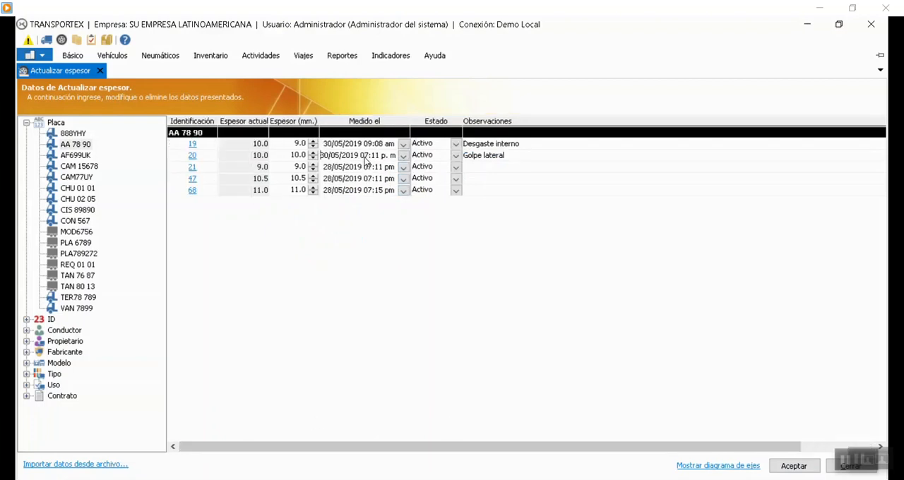
{"action": "left_click", "coordinate": [507, 156]}
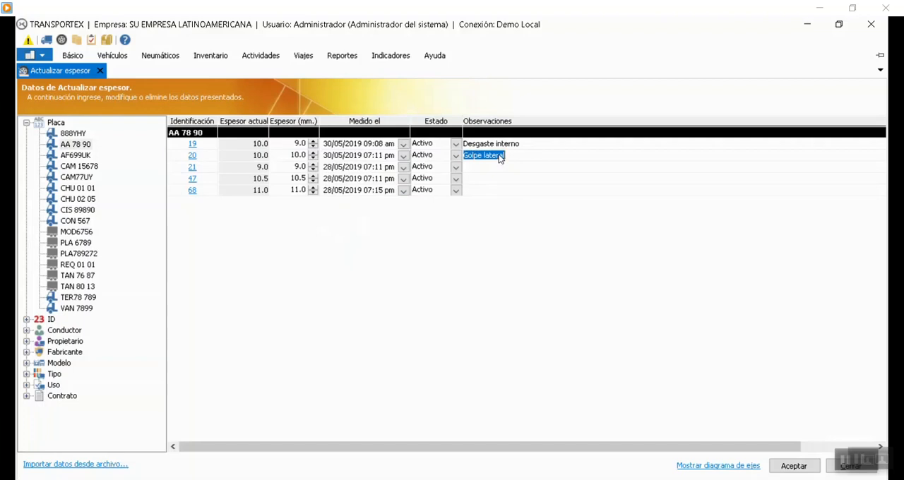
{"action": "key", "text": "Delete"}
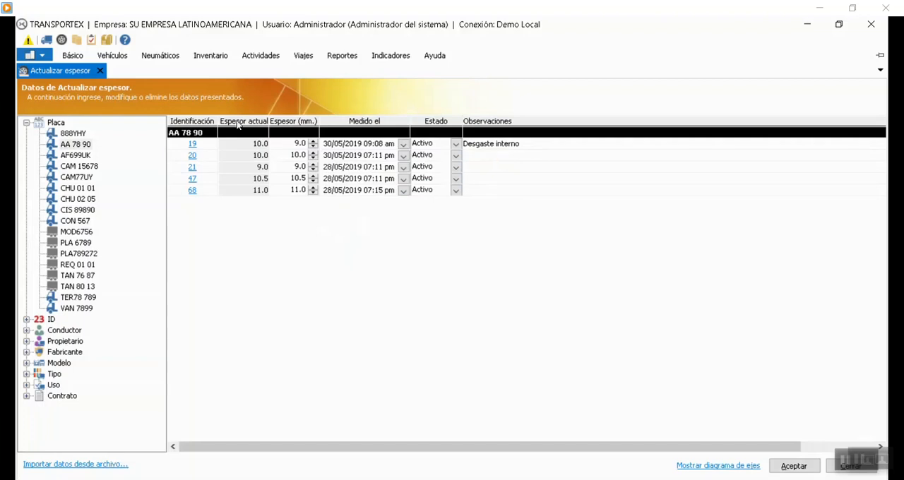
Set the thickness of tire 21 to 8.5 mm, tire 47 to 9.5 mm and tire 68 to 9.0 mm.
{"action": "left_click", "coordinate": [313, 171]}
{"action": "left_click", "coordinate": [216, 169]}
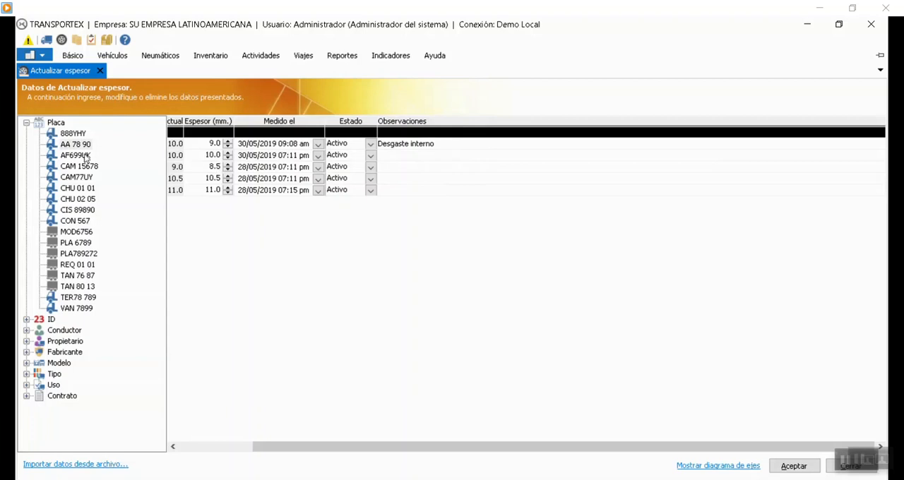
{"action": "left_click", "coordinate": [227, 182]}
Enter the observation "Desgaste parejo" for tire 68 and "Presenta golpe lateral" for tire 47.
{"action": "left_click", "coordinate": [391, 191]}
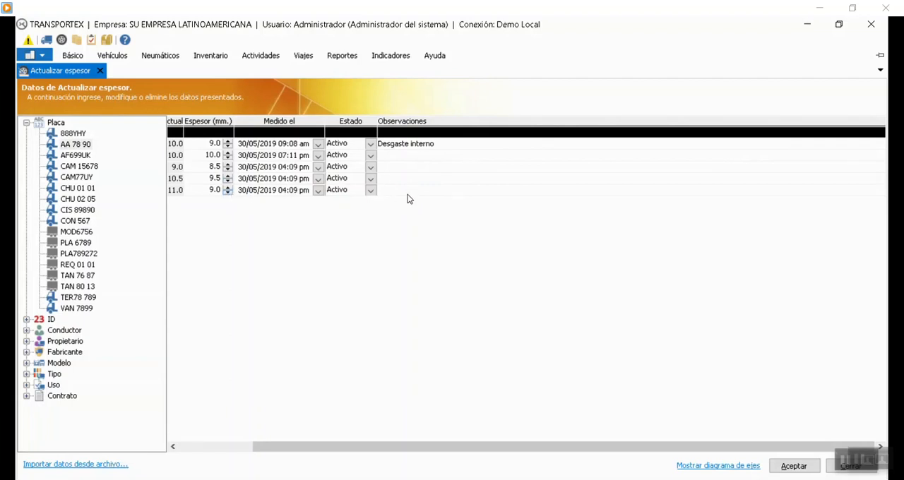
{"action": "type", "text": "Desgaste parejo"}
{"action": "left_click", "coordinate": [410, 179]}
{"action": "type", "text": "Presenta golpe lateral"}
Save the updated thickness data for vehicle AA 78 90.
{"action": "left_click_drag", "start_coordinate": [341, 447], "coordinate": [266, 447]}
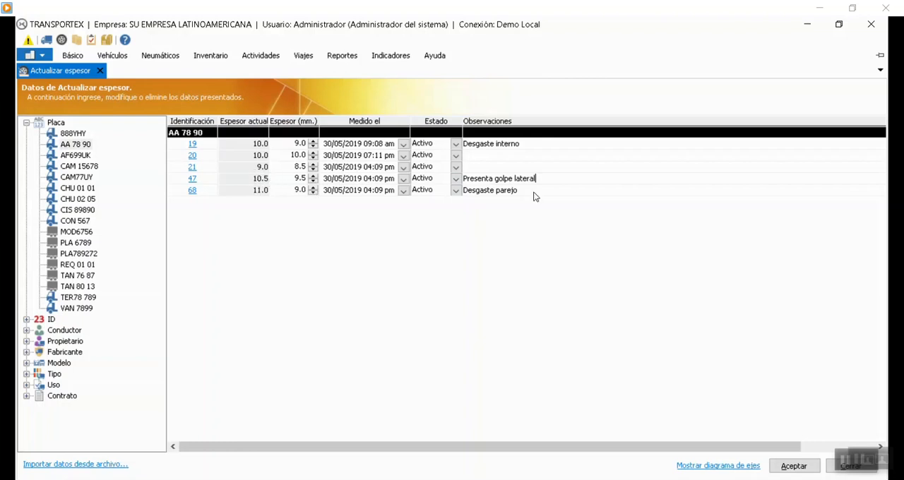
{"action": "left_click", "coordinate": [793, 466]}
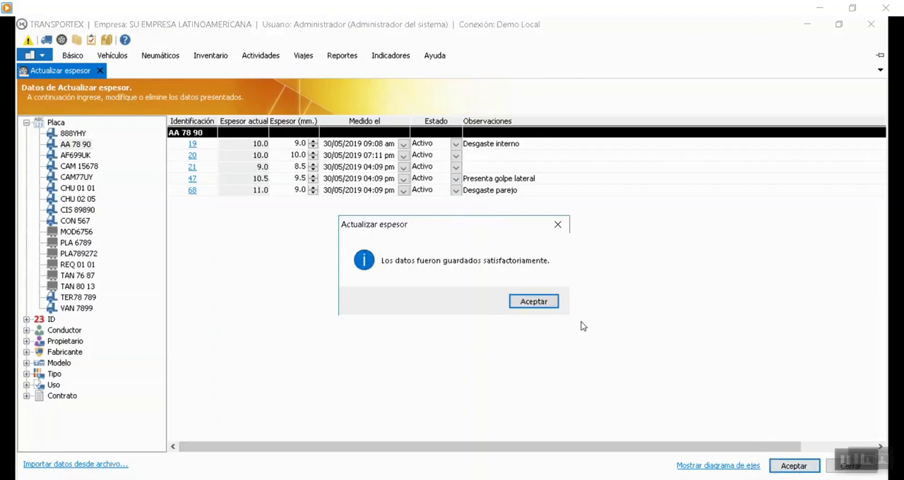
{"action": "left_click", "coordinate": [538, 305]}
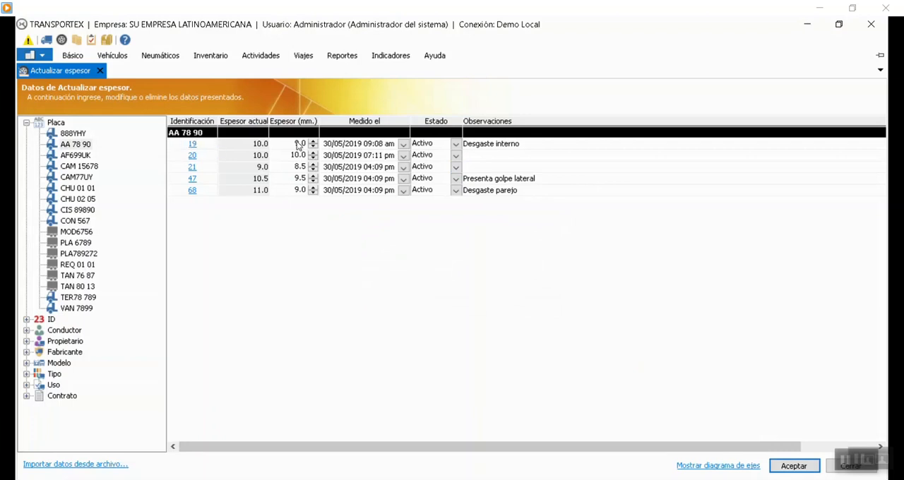
Check the thickness history in the details of tire 19, and close the details.
{"action": "left_click", "coordinate": [192, 147]}
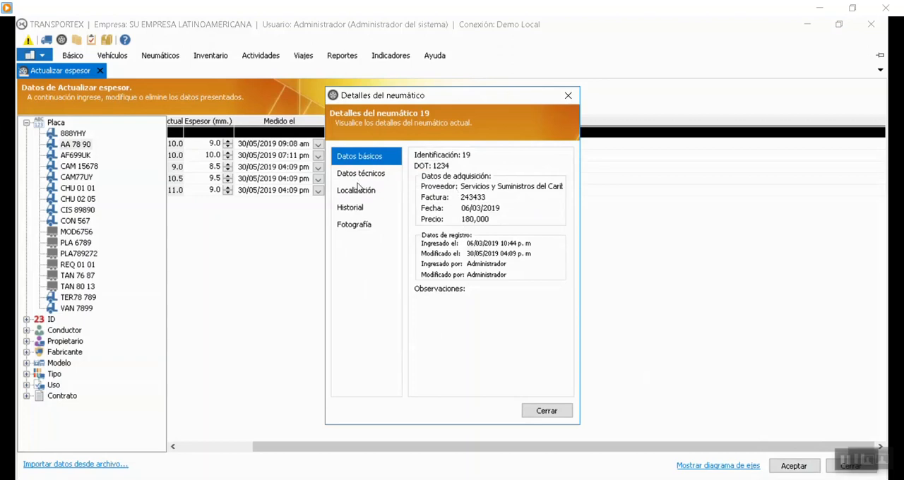
{"action": "left_click", "coordinate": [355, 207]}
{"action": "left_click", "coordinate": [554, 155]}
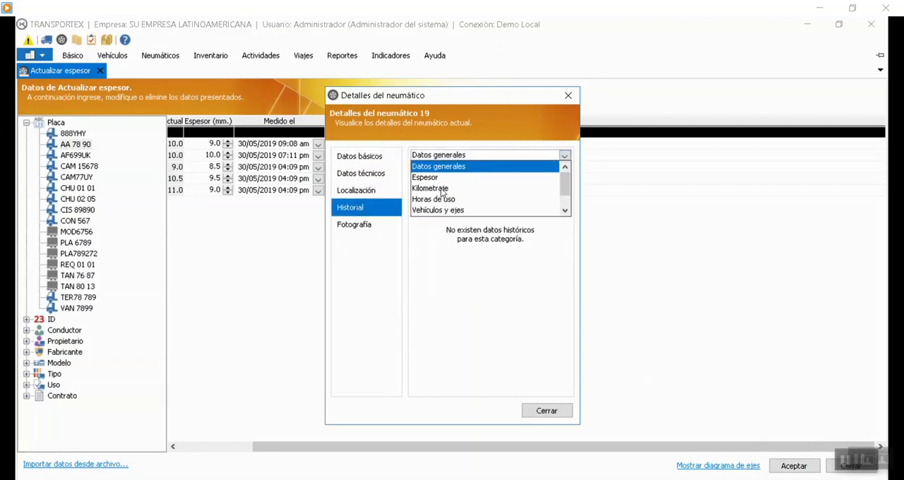
{"action": "left_click", "coordinate": [440, 177]}
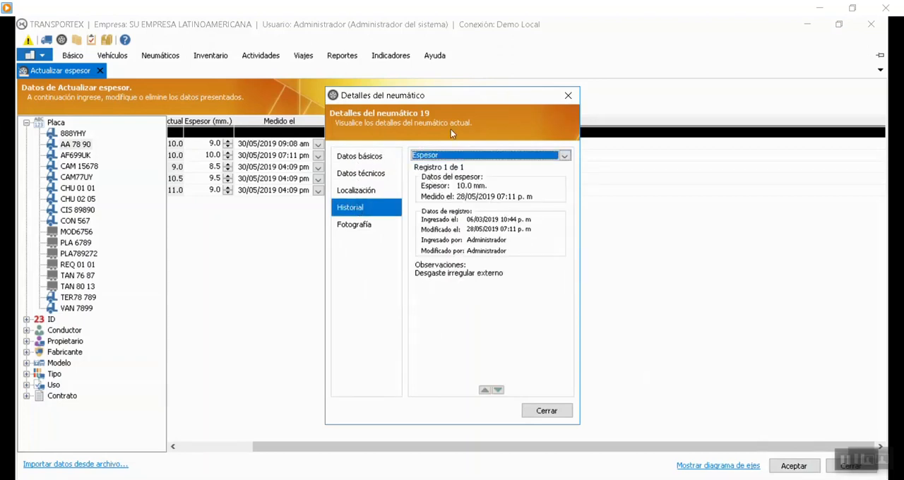
{"action": "left_click_drag", "start_coordinate": [425, 121], "coordinate": [578, 111]}
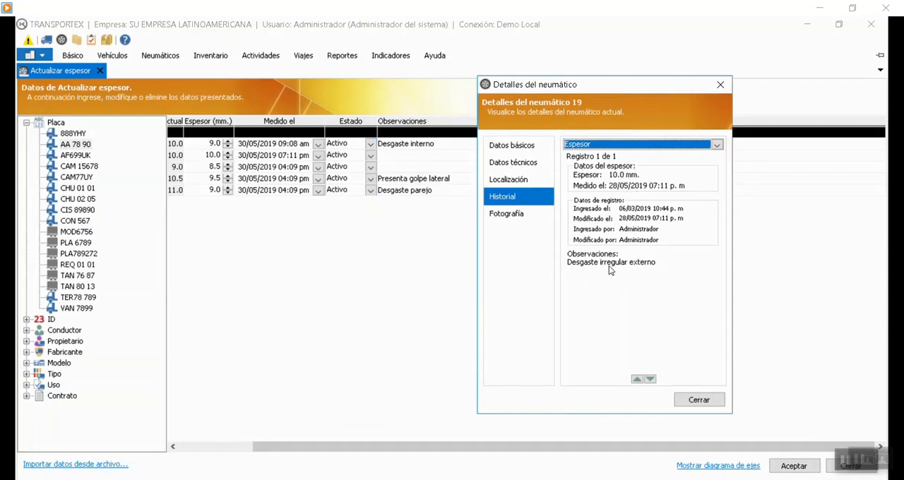
{"action": "left_click", "coordinate": [698, 400]}
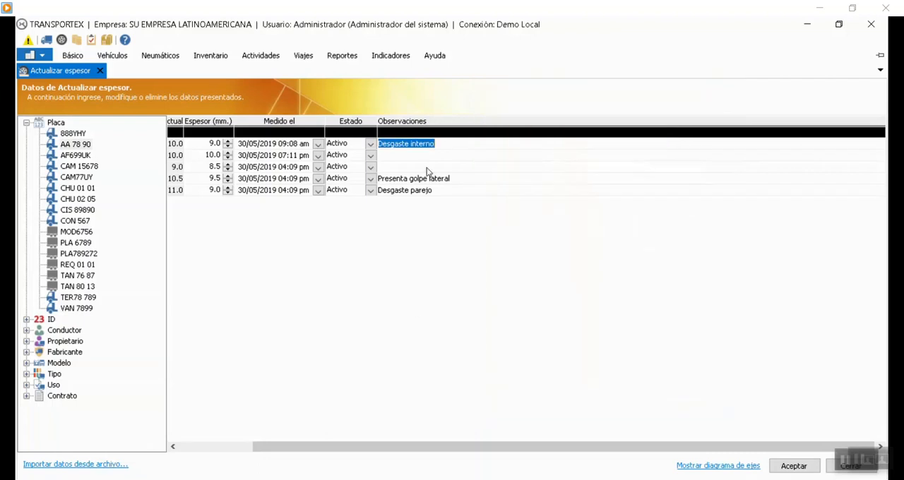
Close the tire thickness update and bring up the tire management commands.
{"action": "left_click_drag", "start_coordinate": [468, 447], "coordinate": [330, 420]}
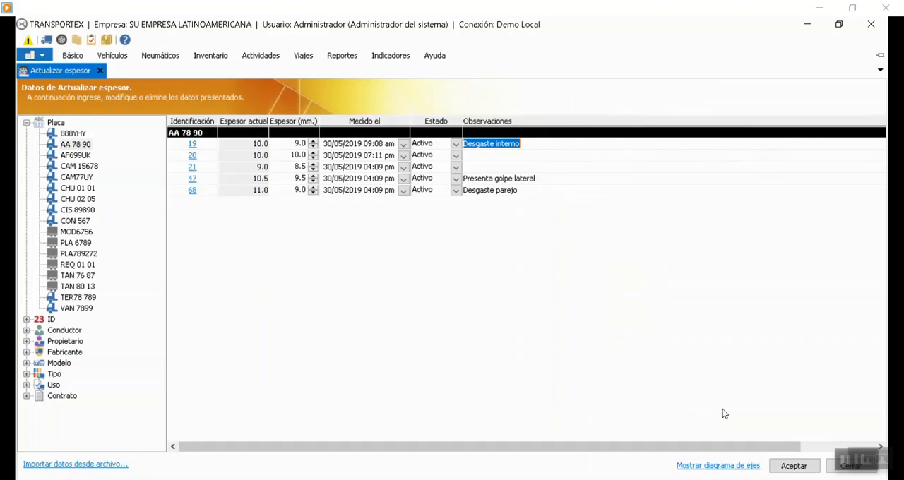
{"action": "left_click", "coordinate": [850, 466]}
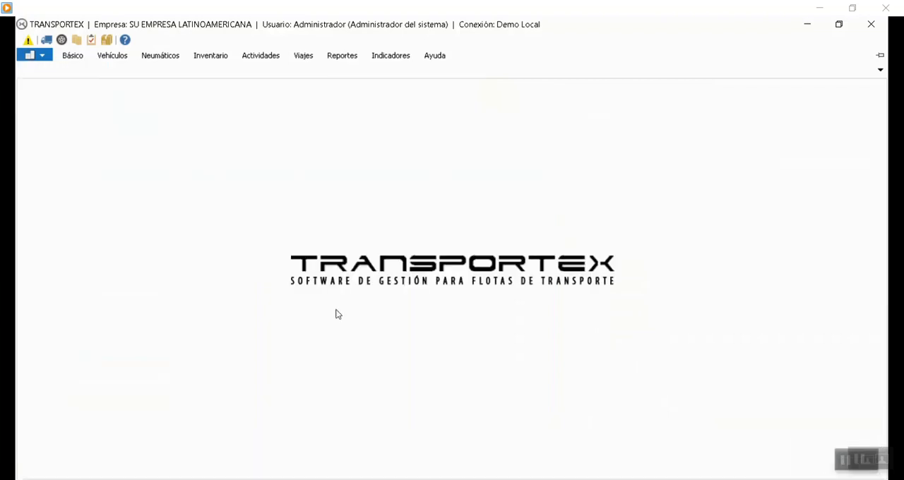
{"action": "left_click", "coordinate": [82, 56]}
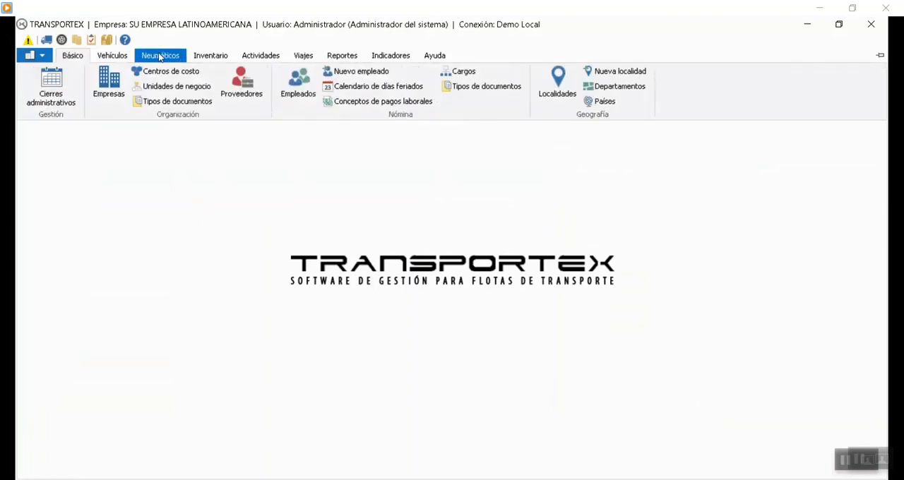
{"action": "left_click", "coordinate": [159, 56]}
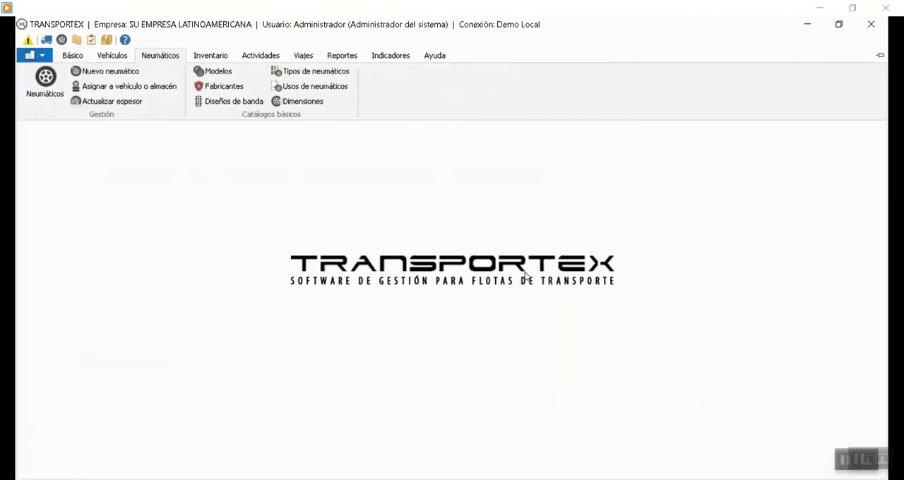